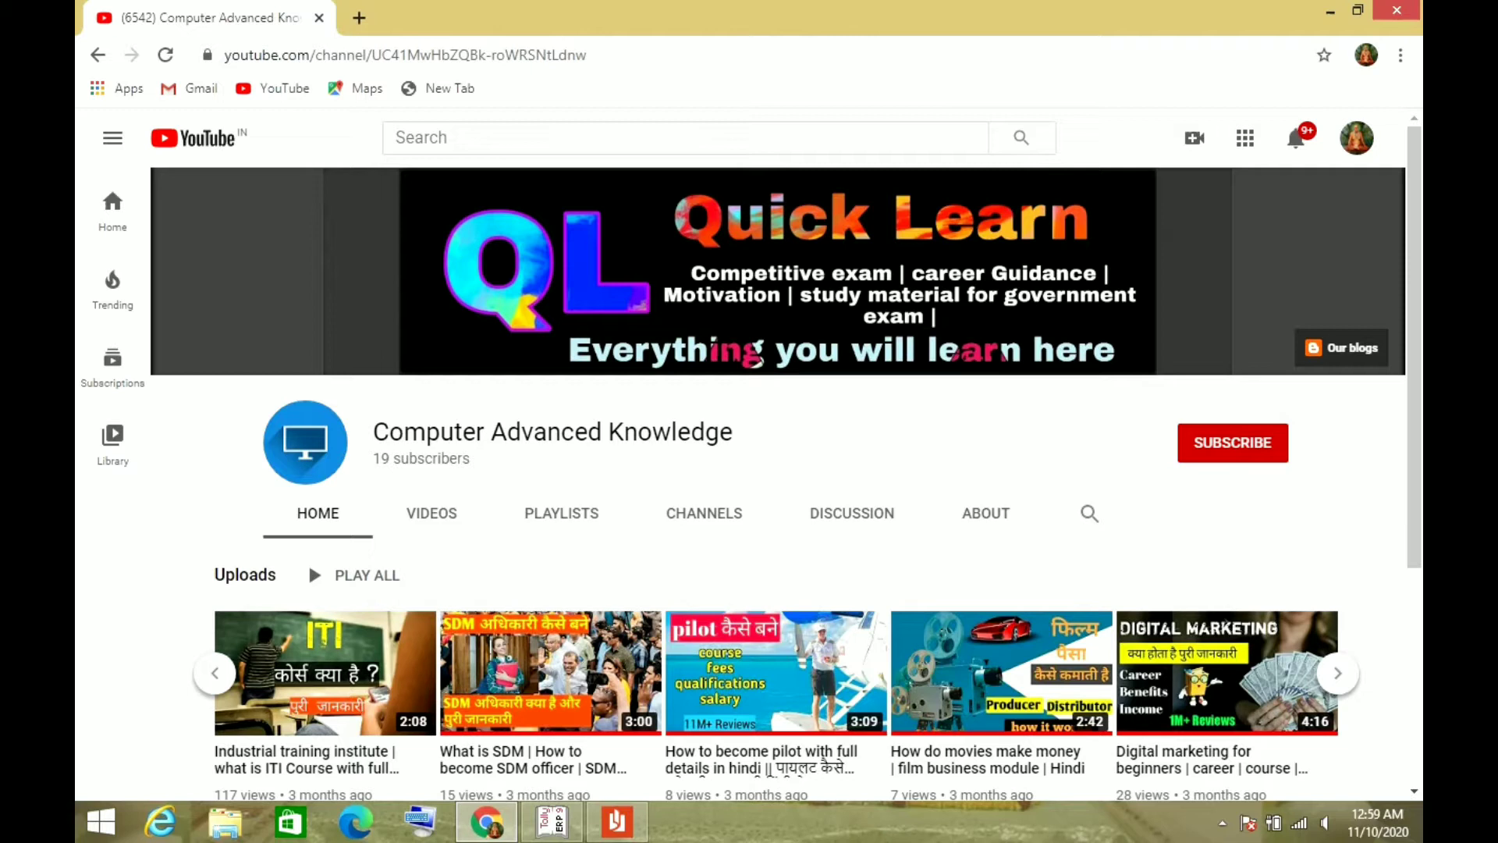
Step: Subscribe to the Computer Advanced Knowledge channel and turn on all notifications
{"action": "left_click", "coordinate": [1261, 457]}
{"action": "left_click", "coordinate": [1279, 450]}
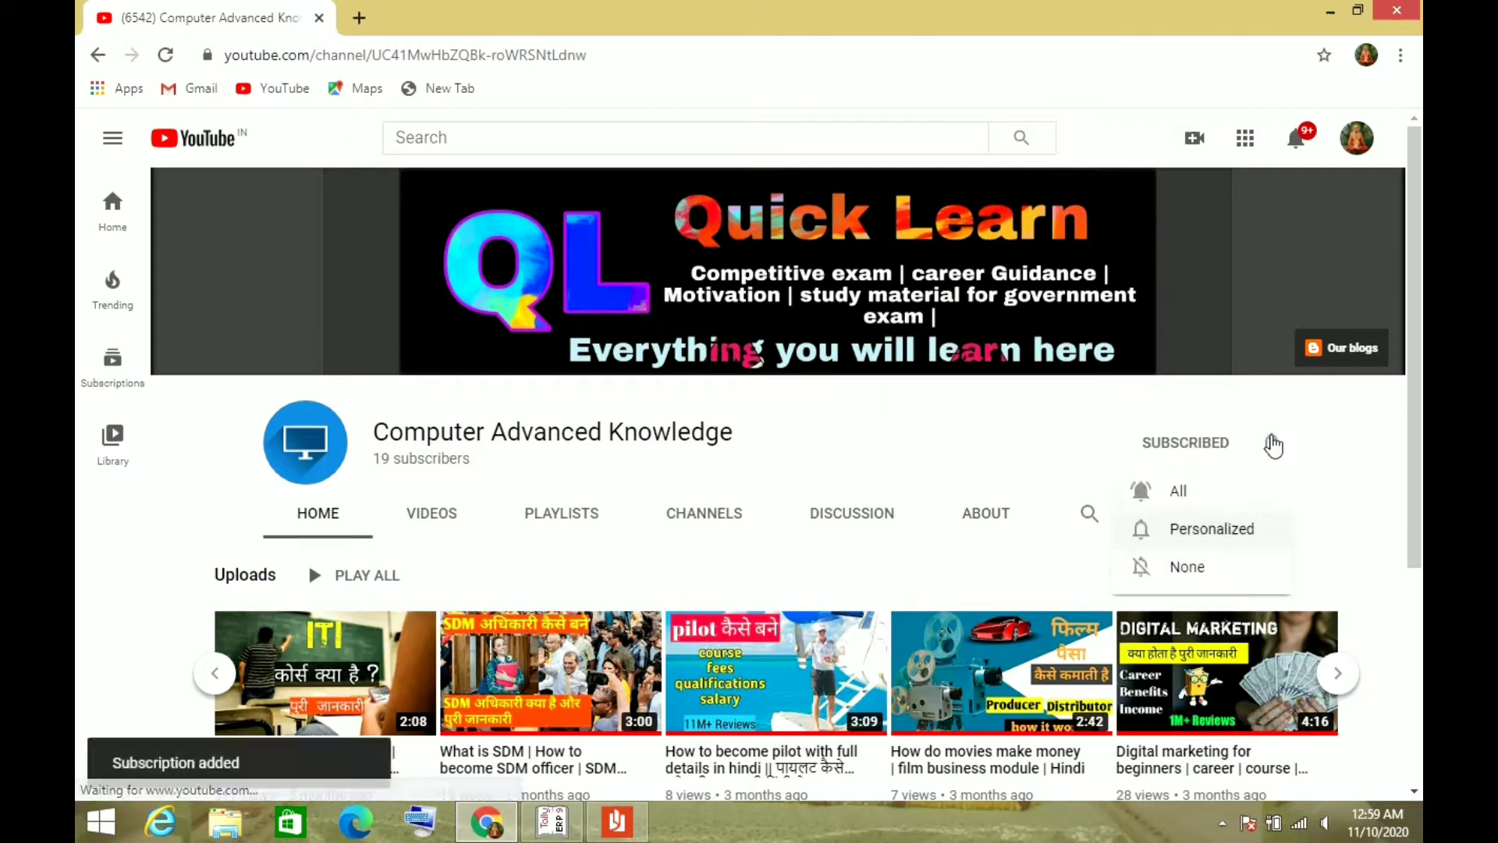
{"action": "left_click", "coordinate": [1210, 490]}
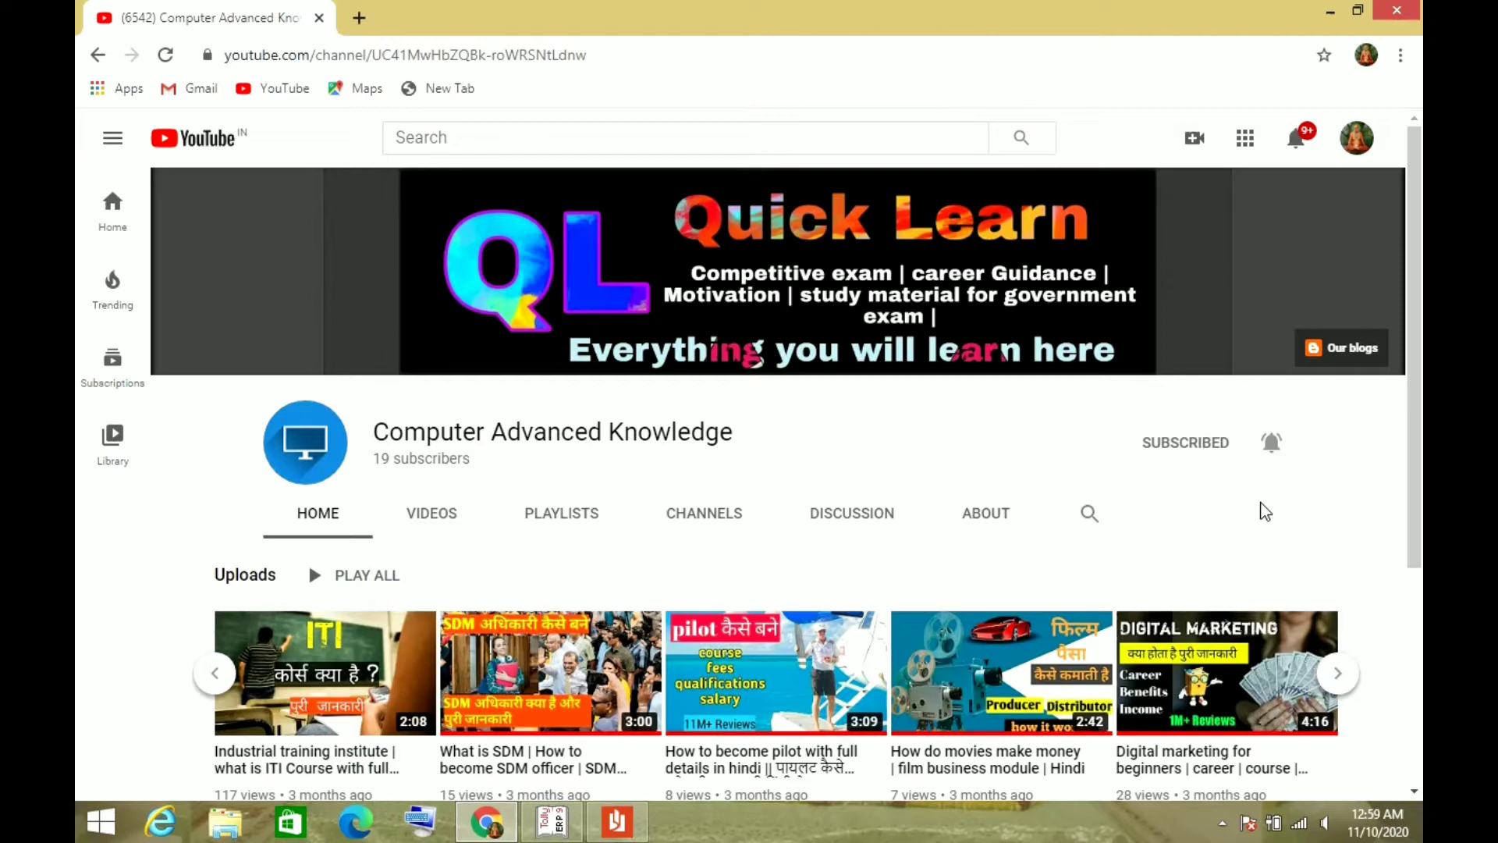
Step: Switch to Tally.ERP 9, view the Create Company option in Company Info, and return to the Gateway of Tally
{"action": "key", "text": "alt+Tab"}
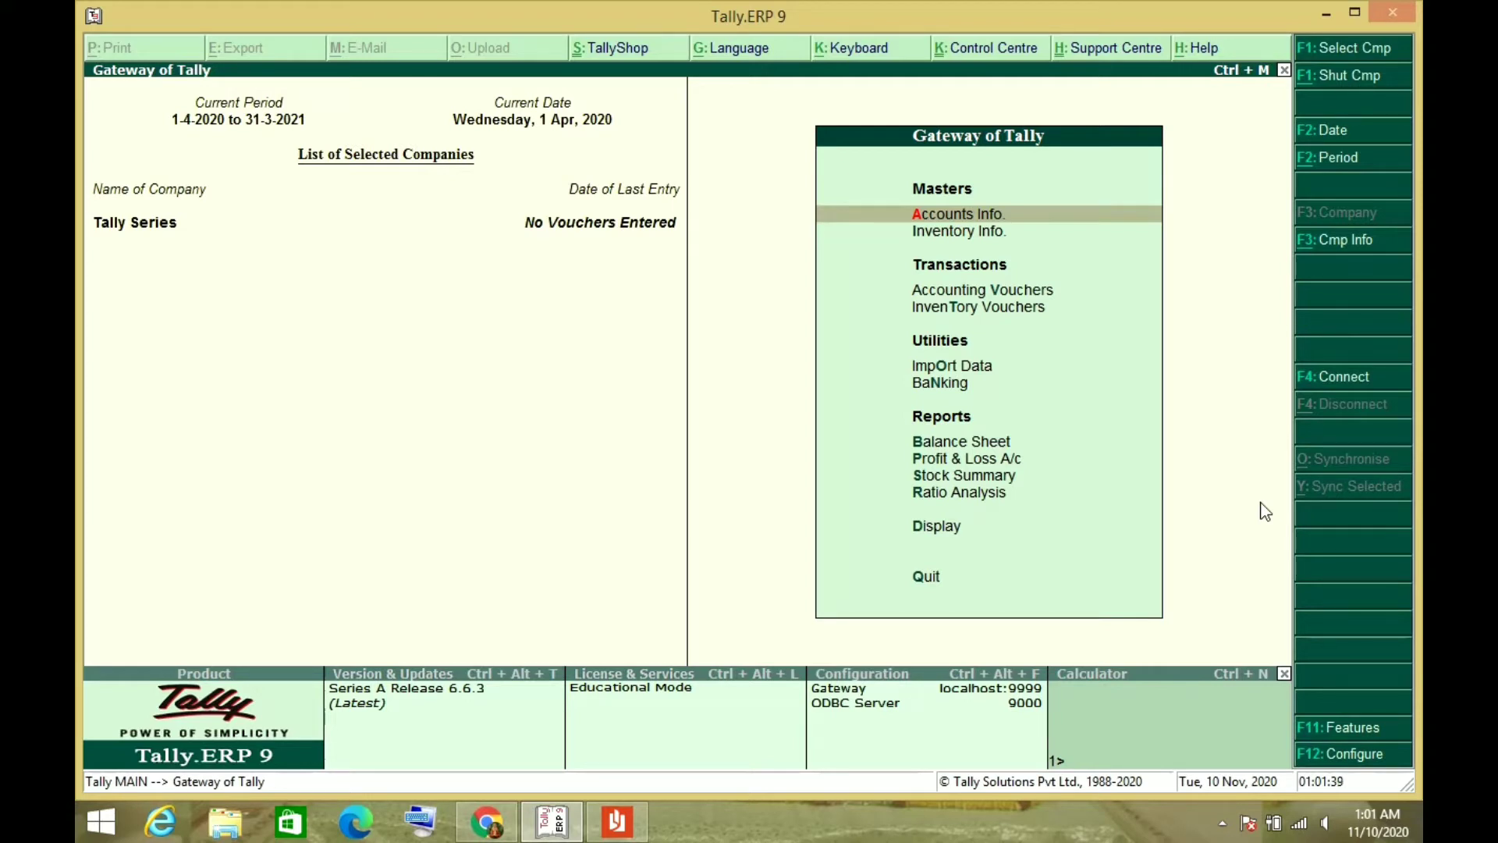
{"action": "key", "text": "alt+F3"}
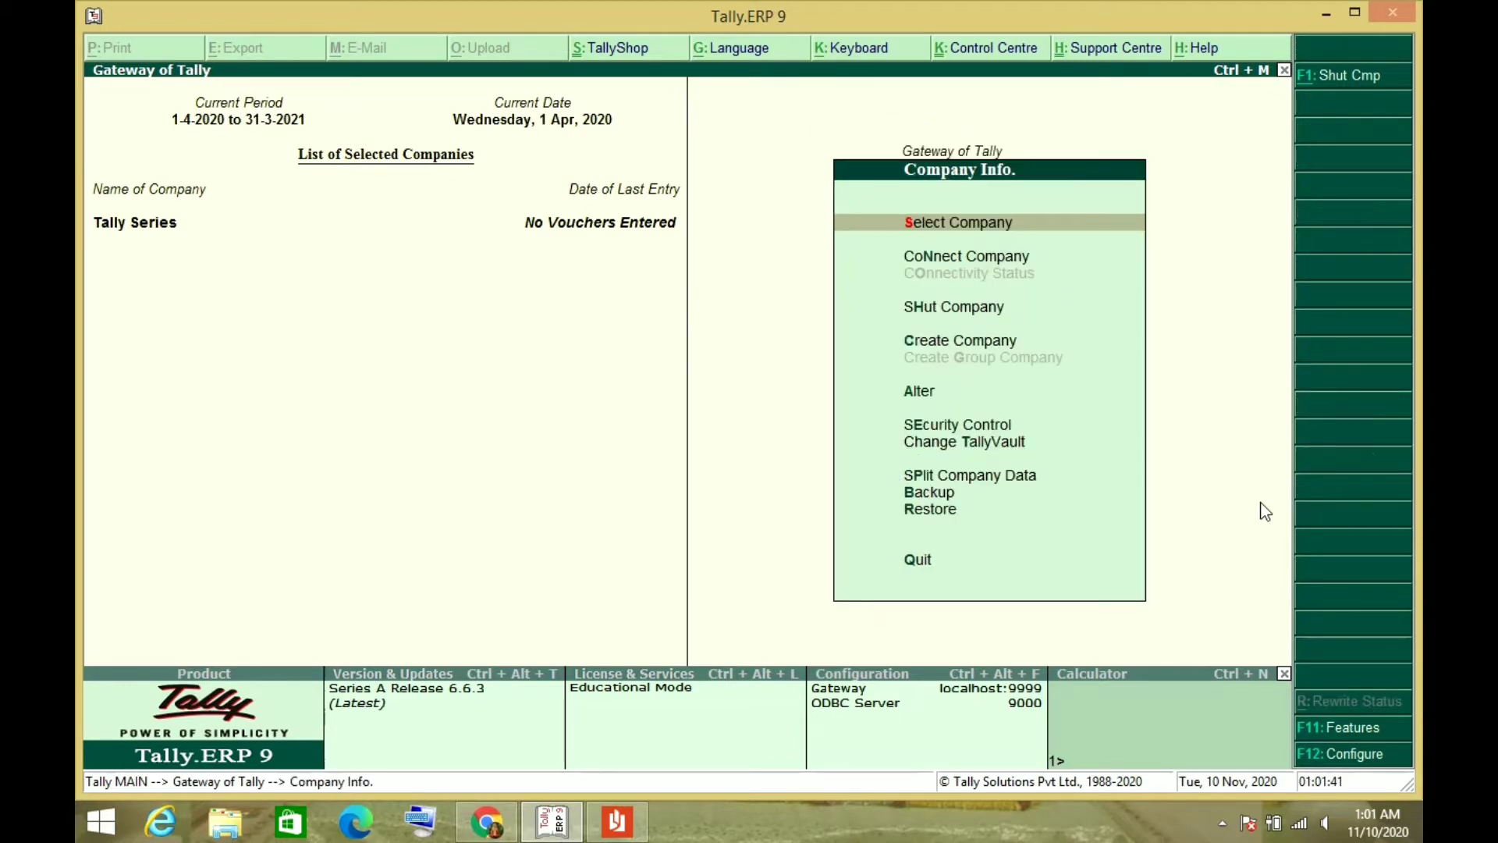
{"action": "key", "text": "Down"}
{"action": "key", "text": "Down"}
{"action": "key", "text": "Down"}
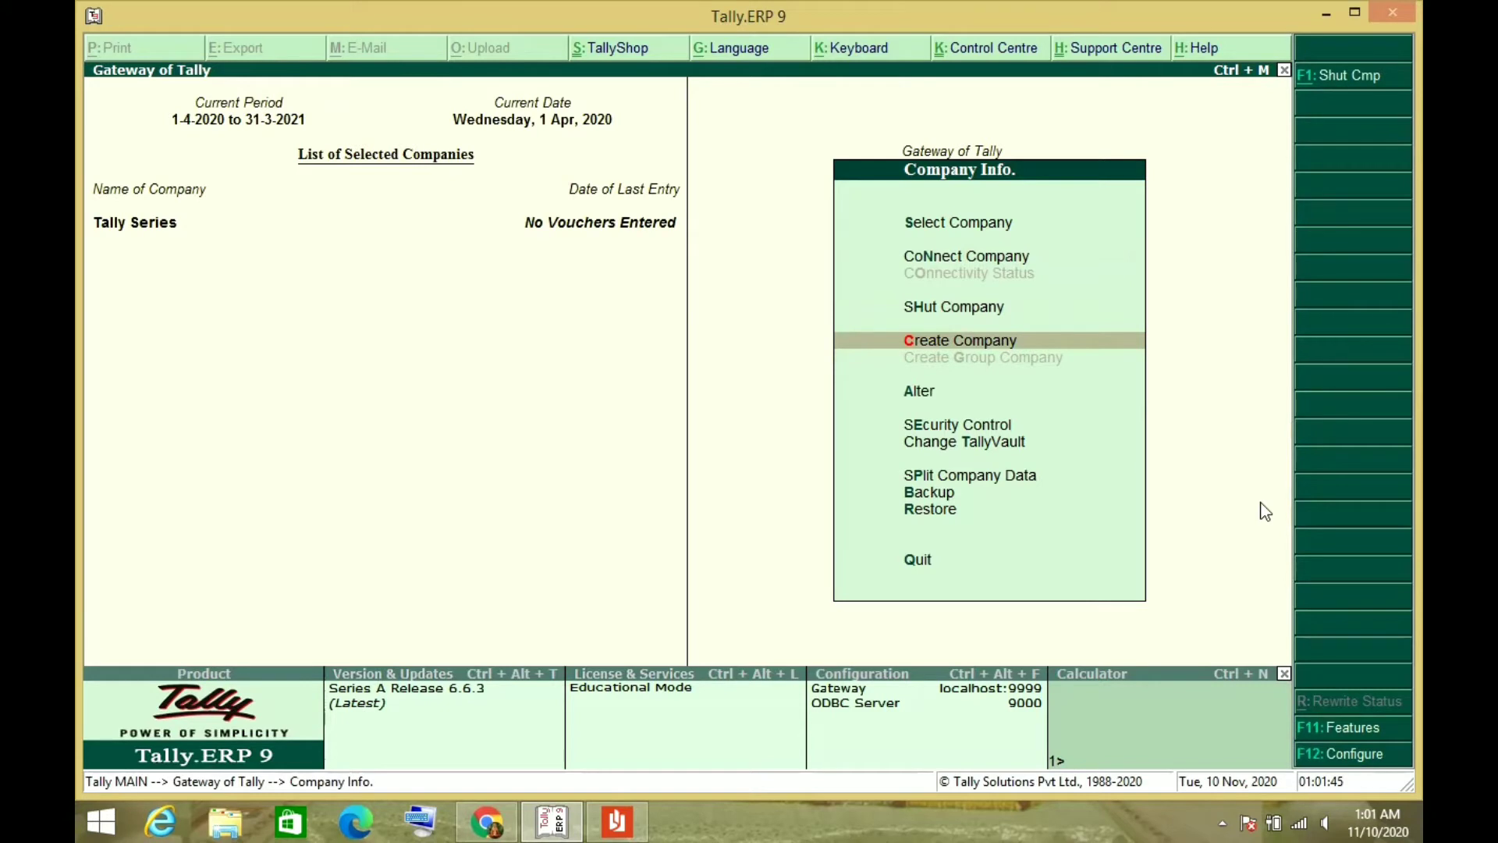
{"action": "key", "text": "Escape"}
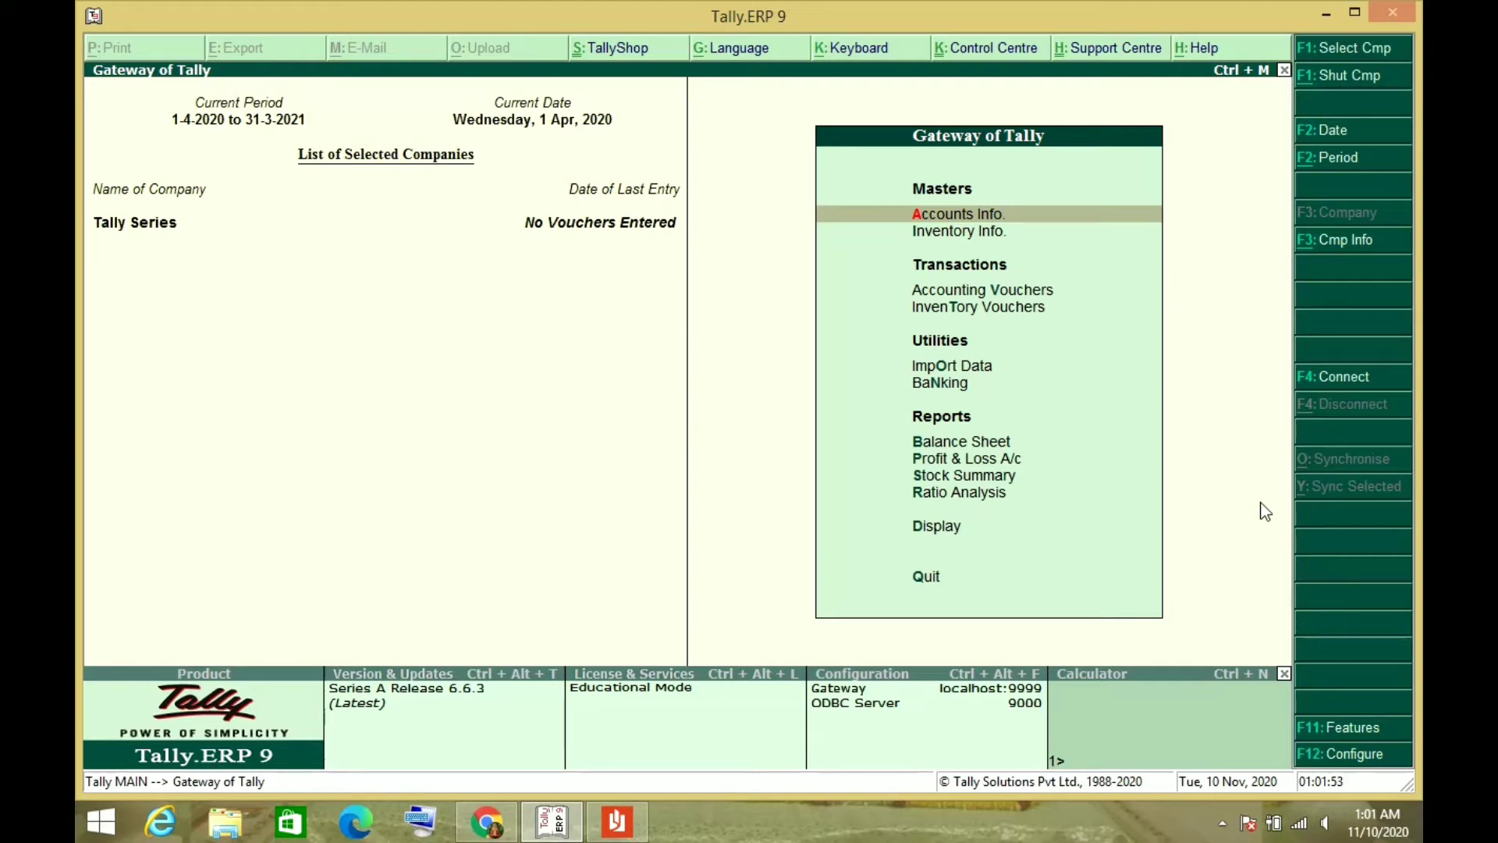
Step: Bring up the Rooyal Traders invoice for printers to look it over
{"action": "key", "text": "alt+Tab"}
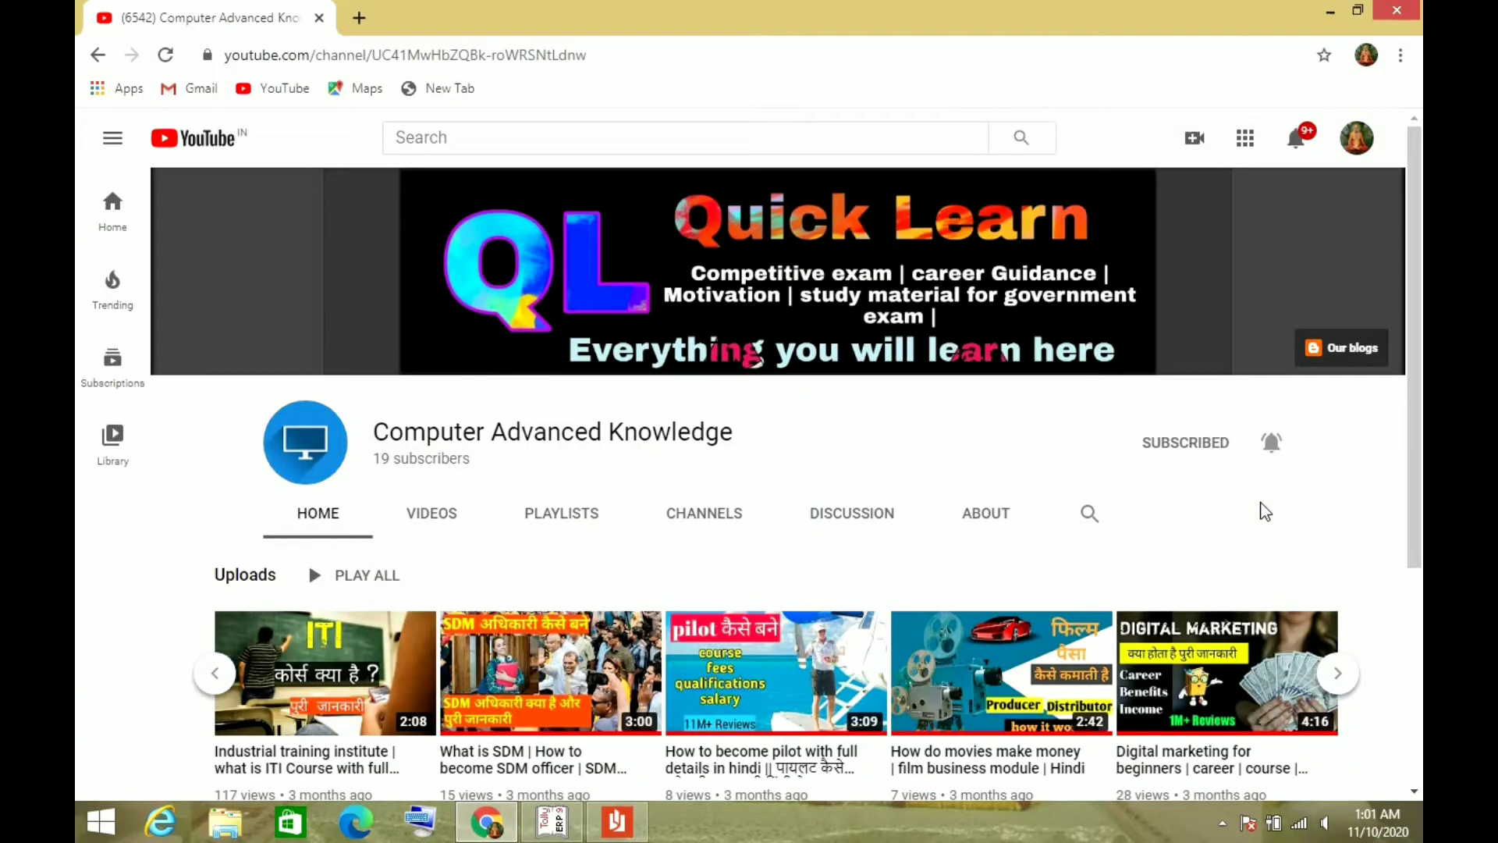
{"action": "key", "text": "alt+Tab"}
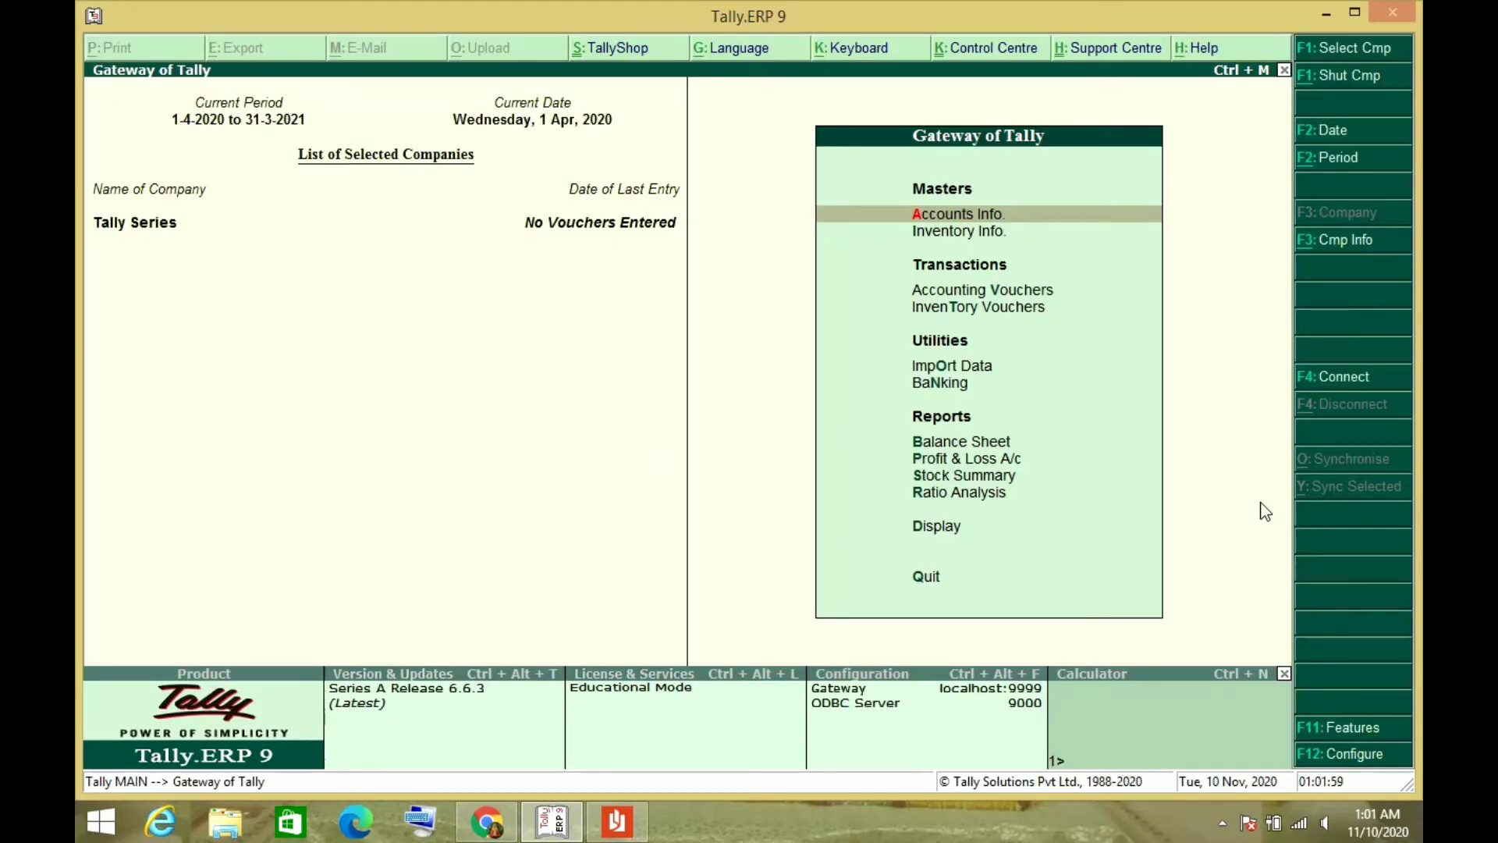
{"action": "left_click", "coordinate": [624, 834]}
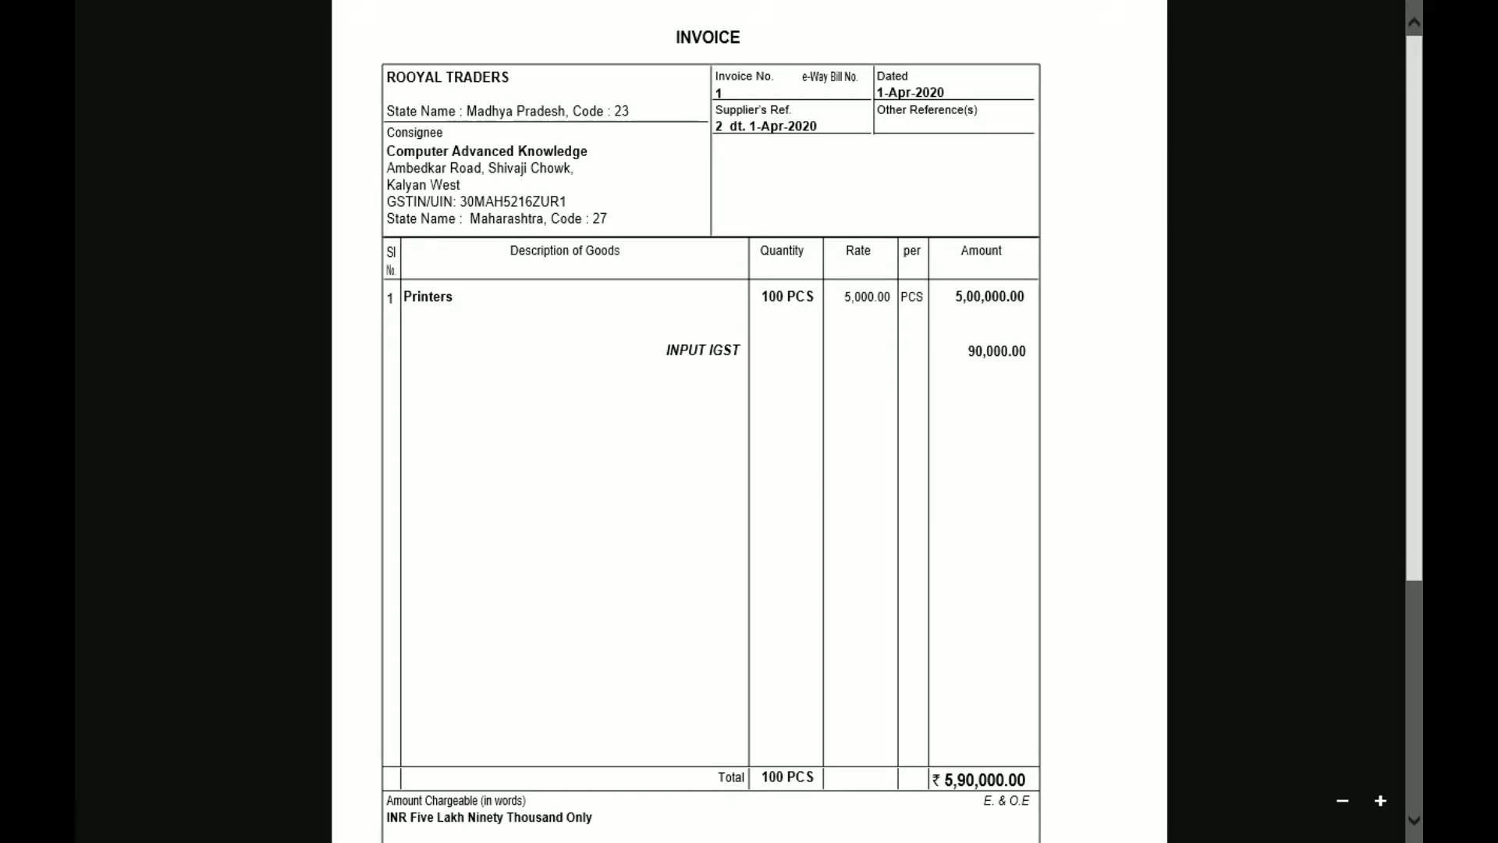
Step: Close the YouTube browser window and return to Tally.ERP 9
{"action": "left_click", "coordinate": [568, 830]}
{"action": "left_click", "coordinate": [498, 831]}
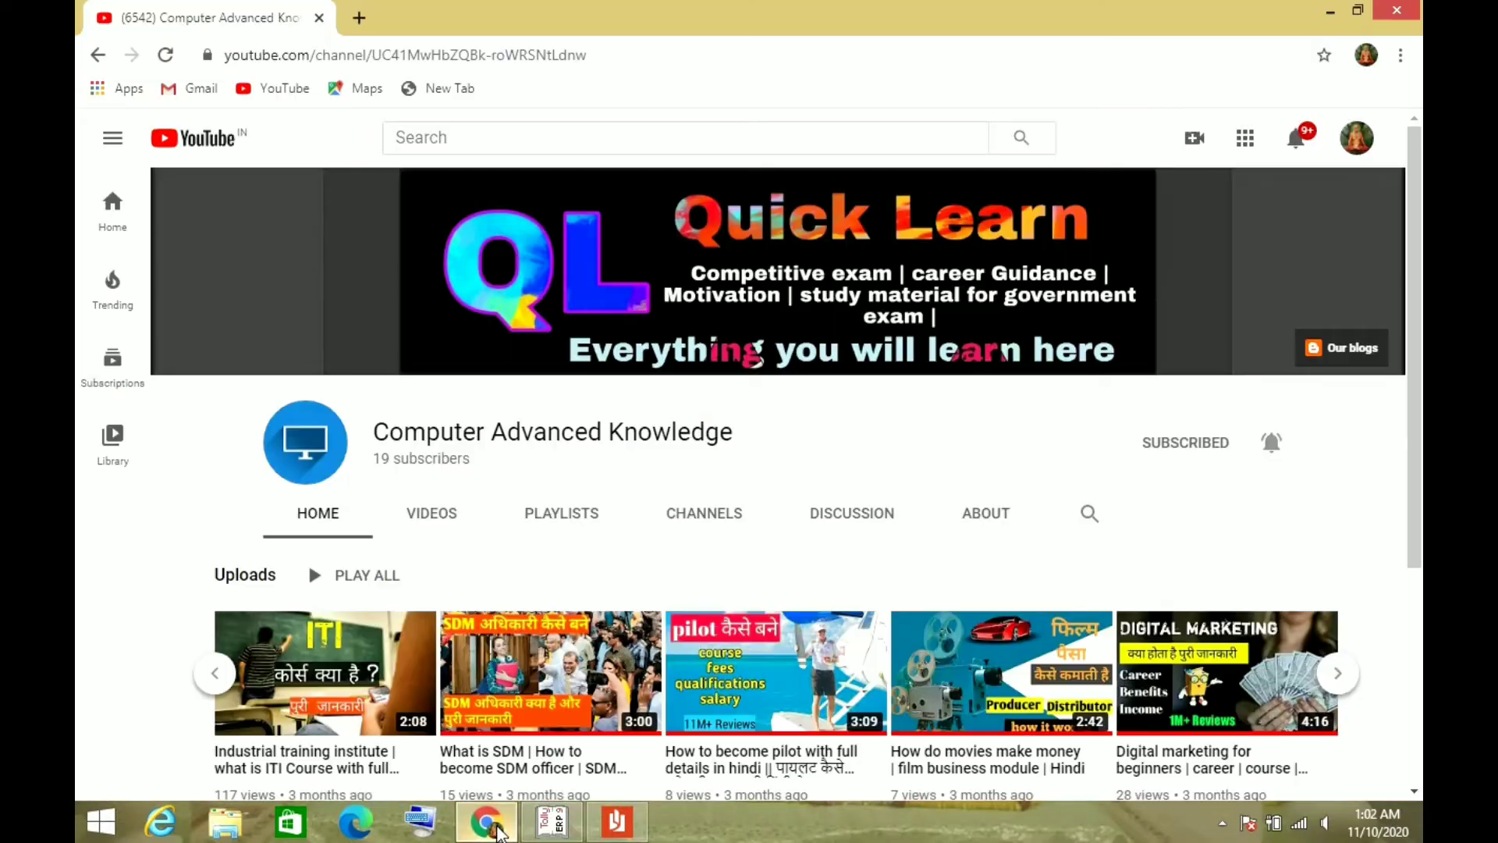
{"action": "left_click", "coordinate": [1391, 15]}
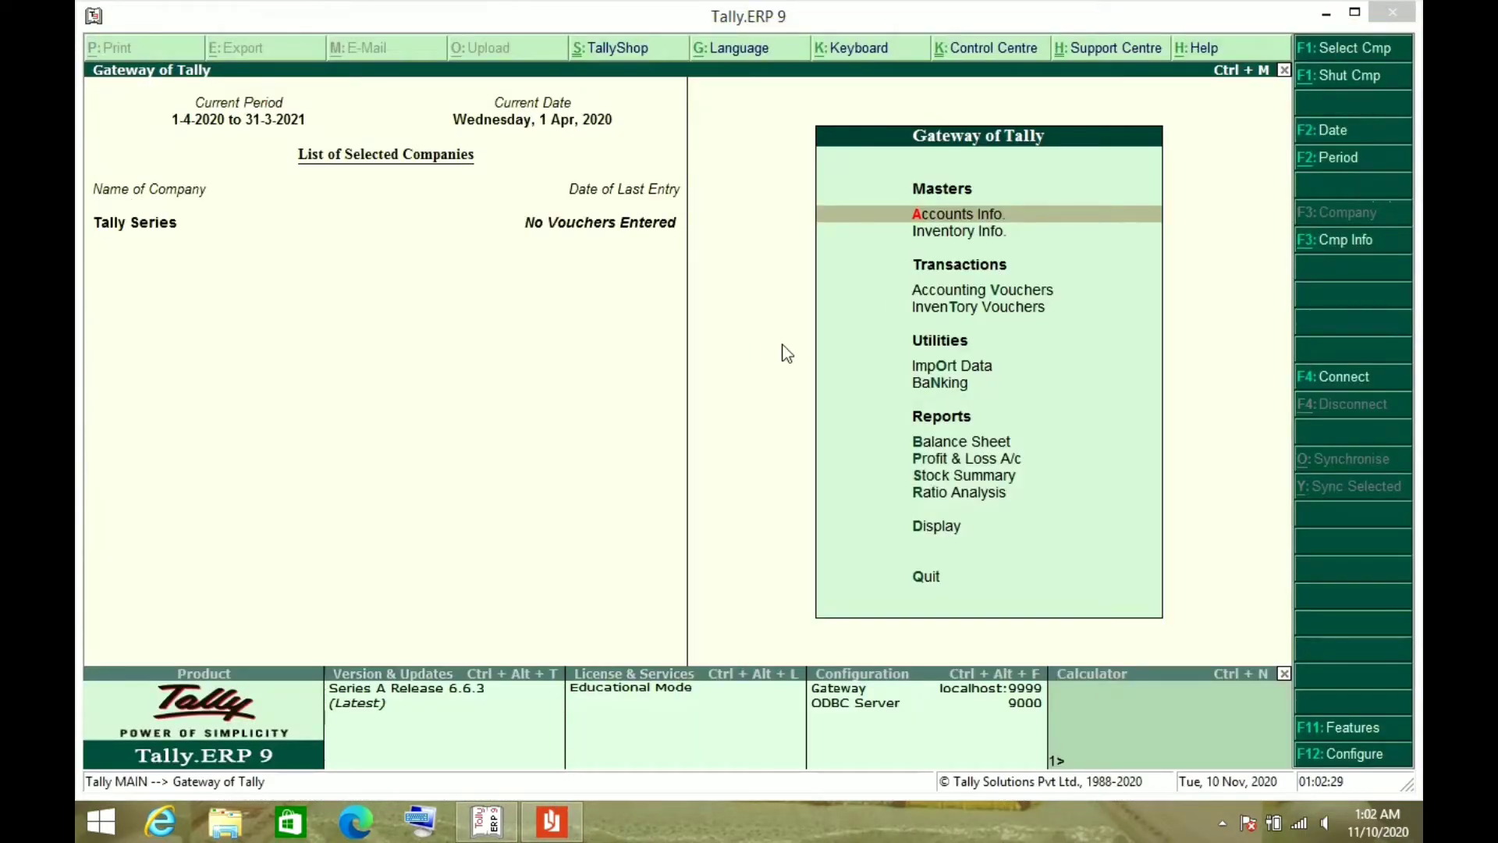
{"action": "left_click", "coordinate": [506, 422]}
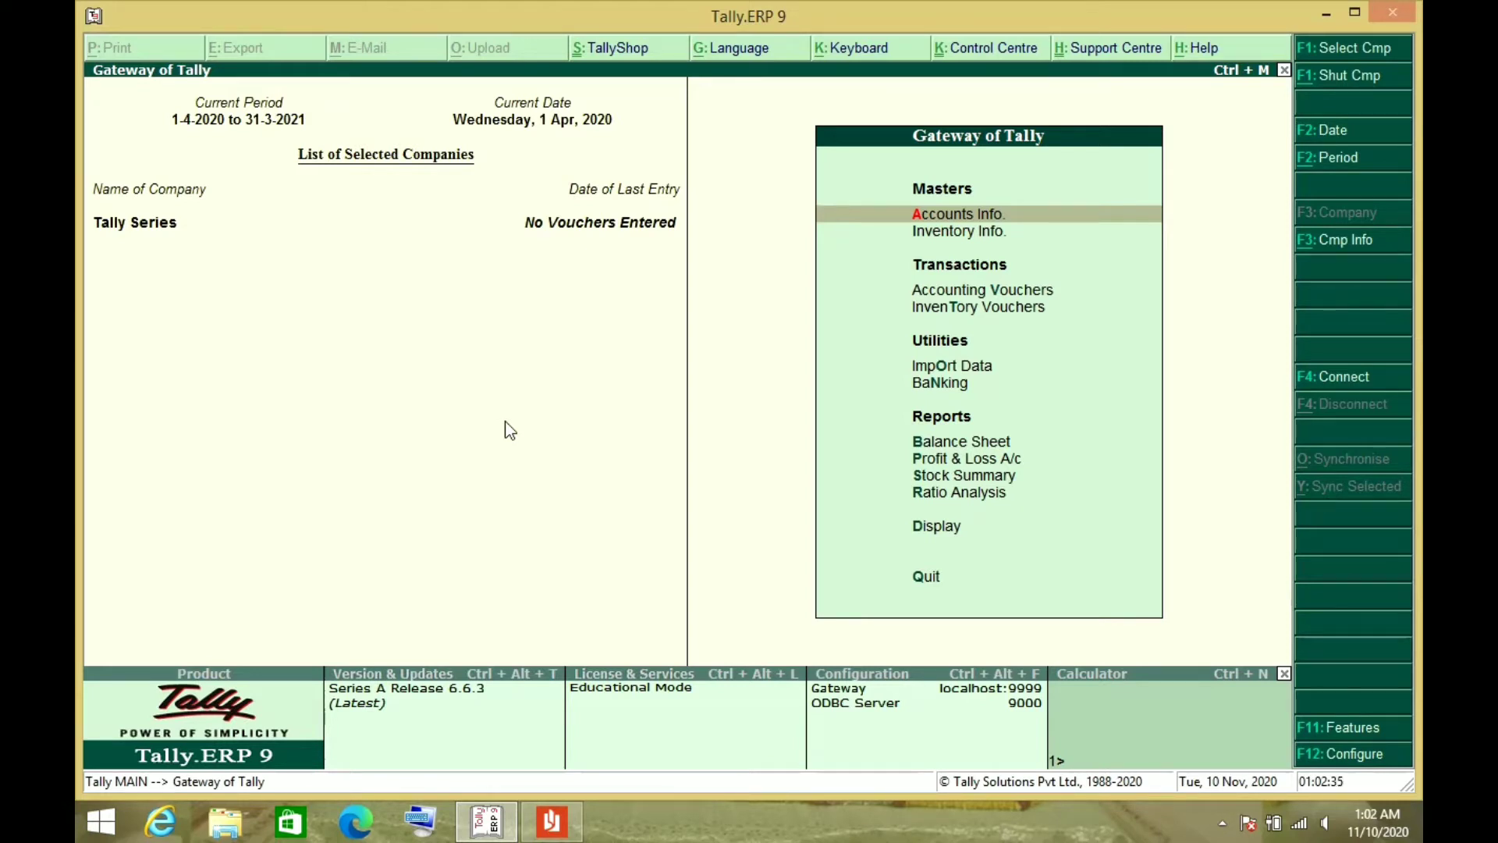
Step: Enable Goods and Services Tax (GST) in the Statutory & Taxation features of Tally Series and open its GST details
{"action": "key", "text": "F11"}
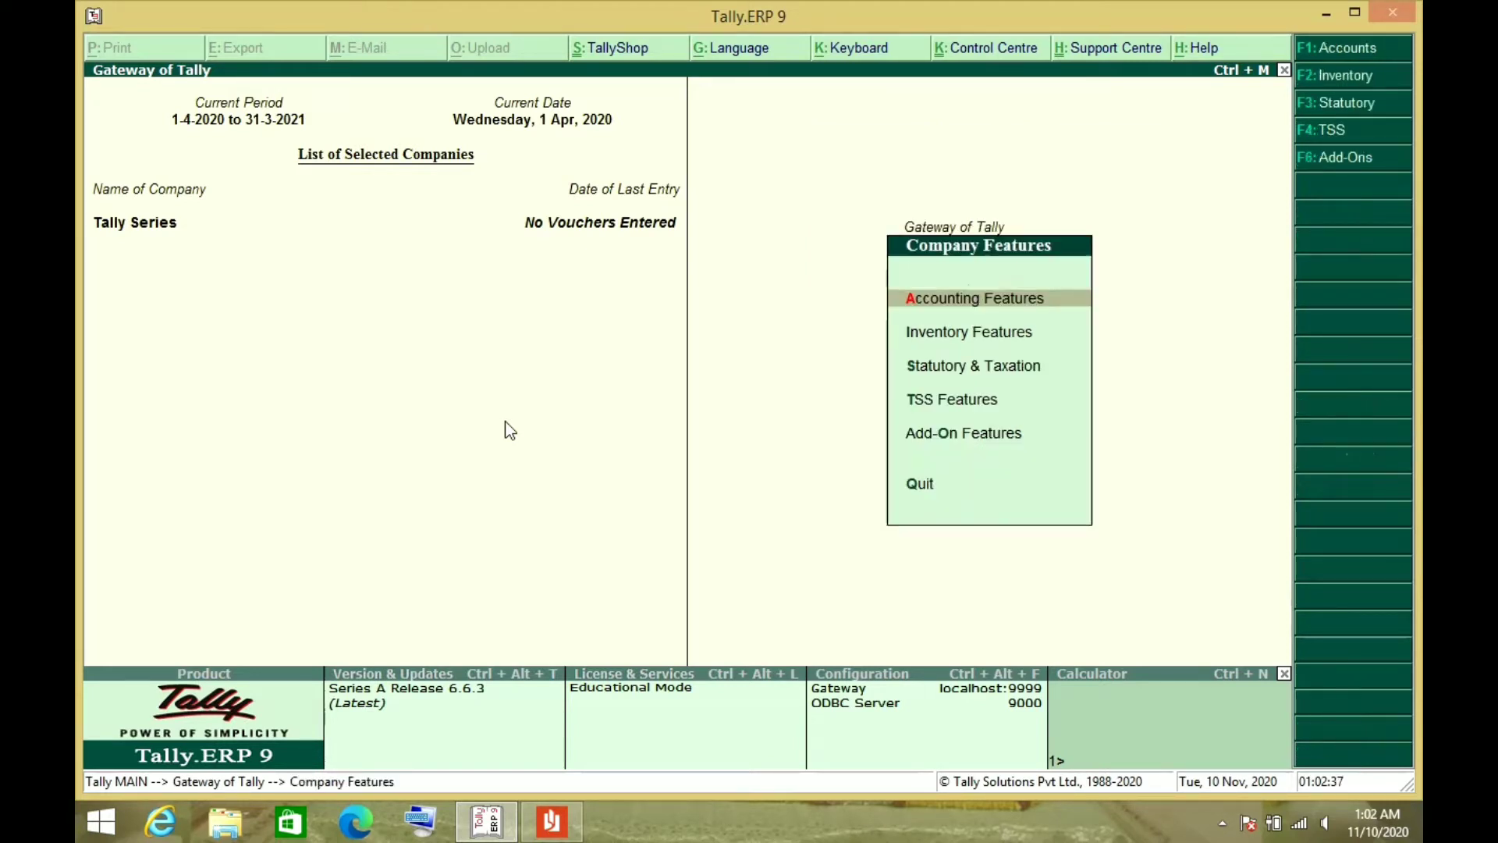
{"action": "key", "text": "Down"}
{"action": "key", "text": "Down"}
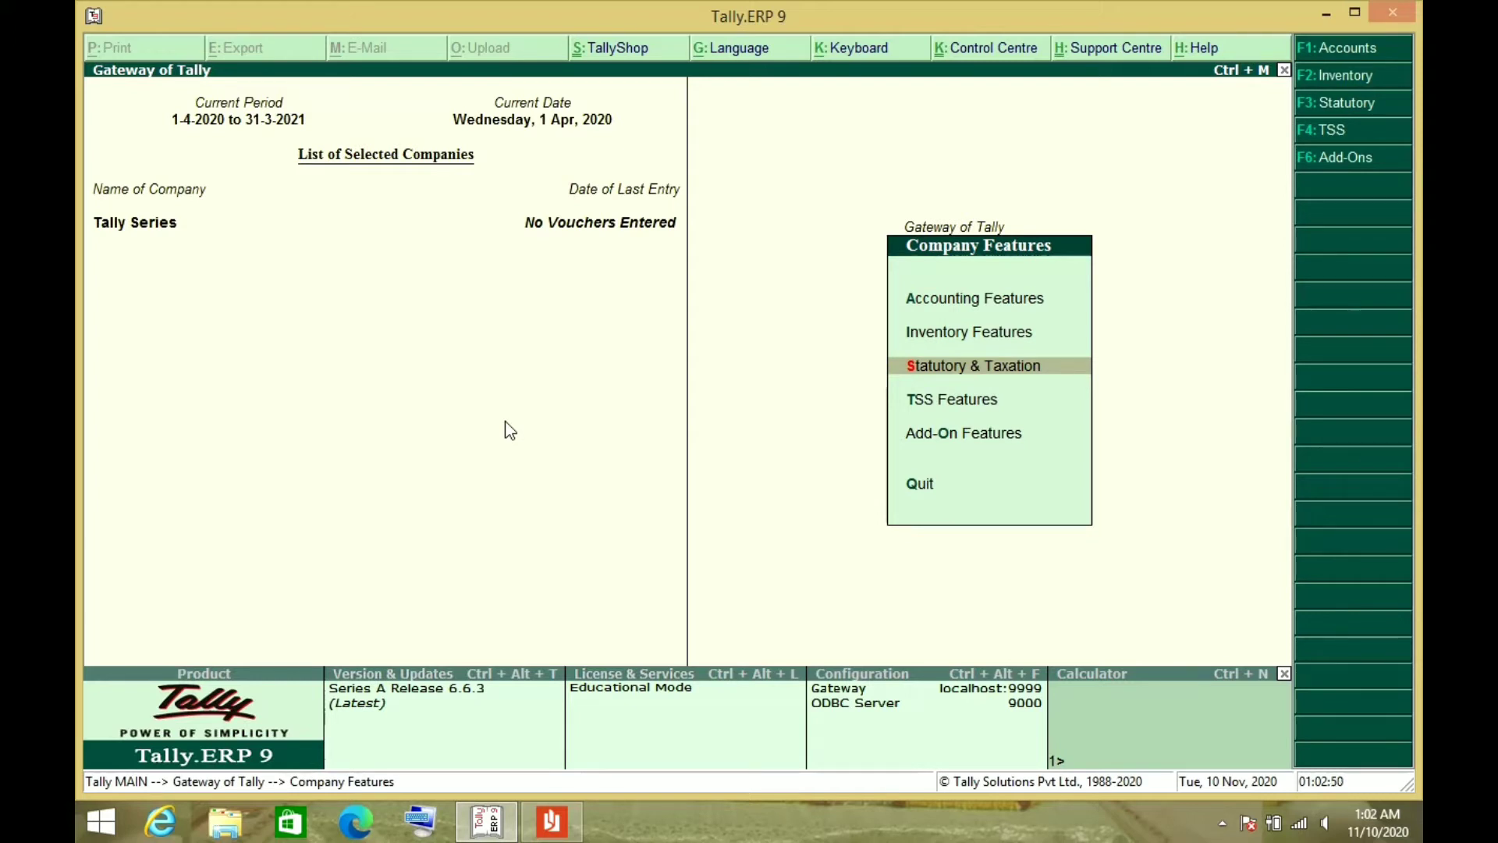
{"action": "key", "text": "Return"}
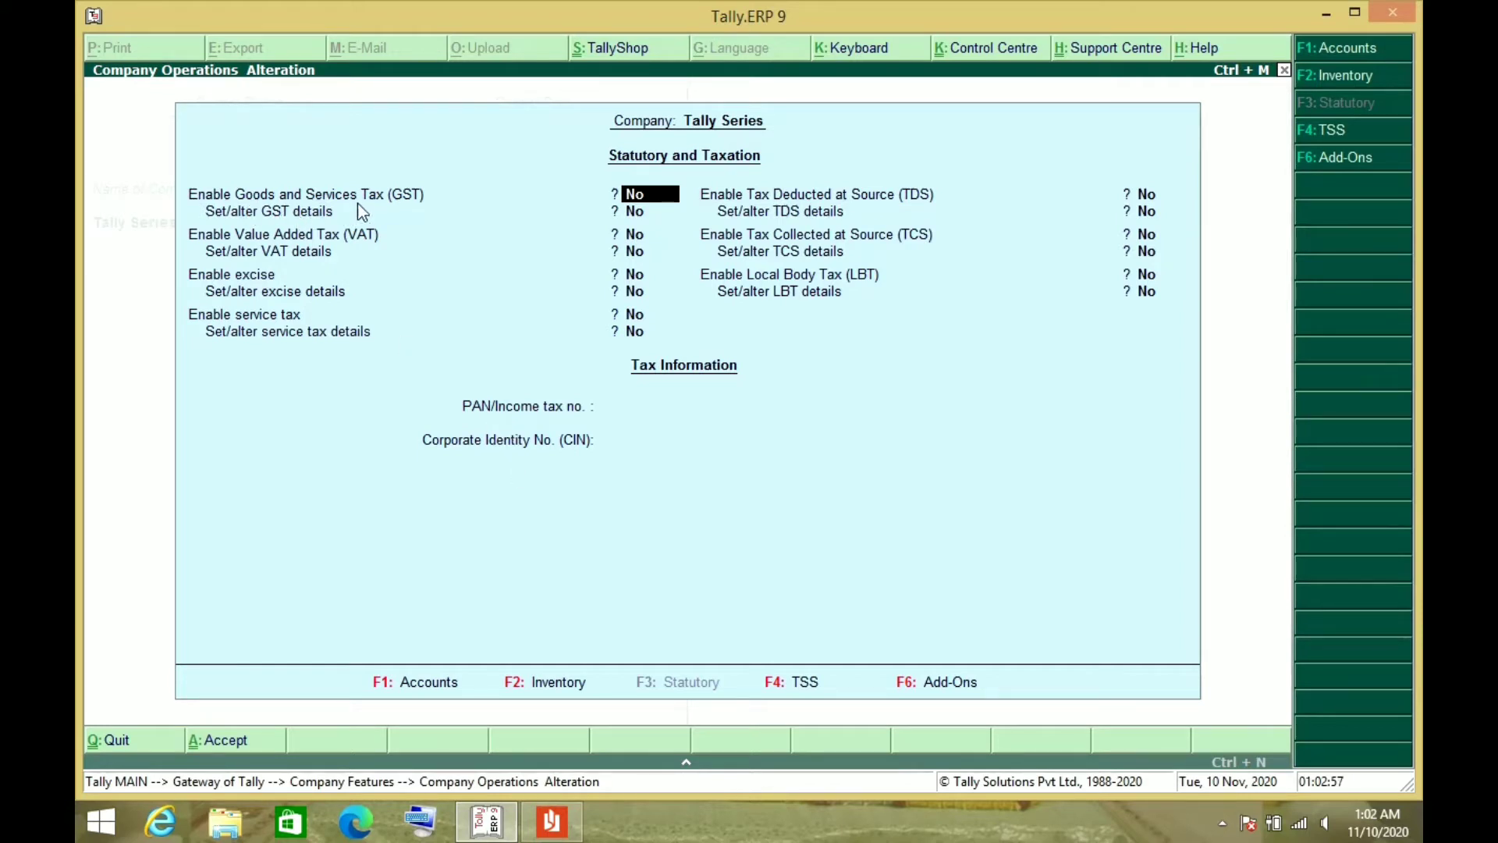
{"action": "type", "text": "y"}
{"action": "key", "text": "Return"}
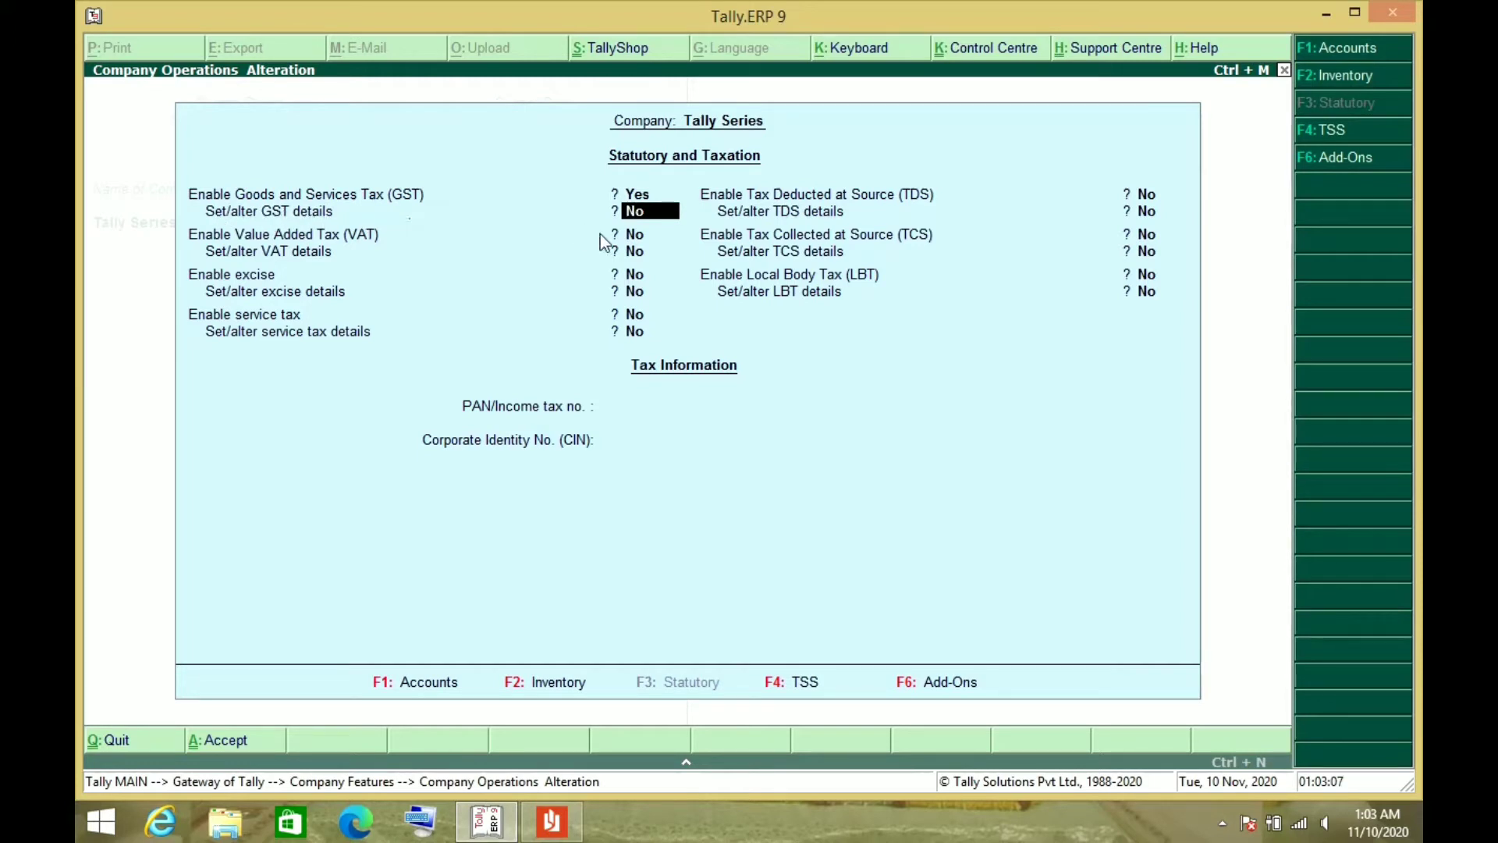
{"action": "key", "text": "Return"}
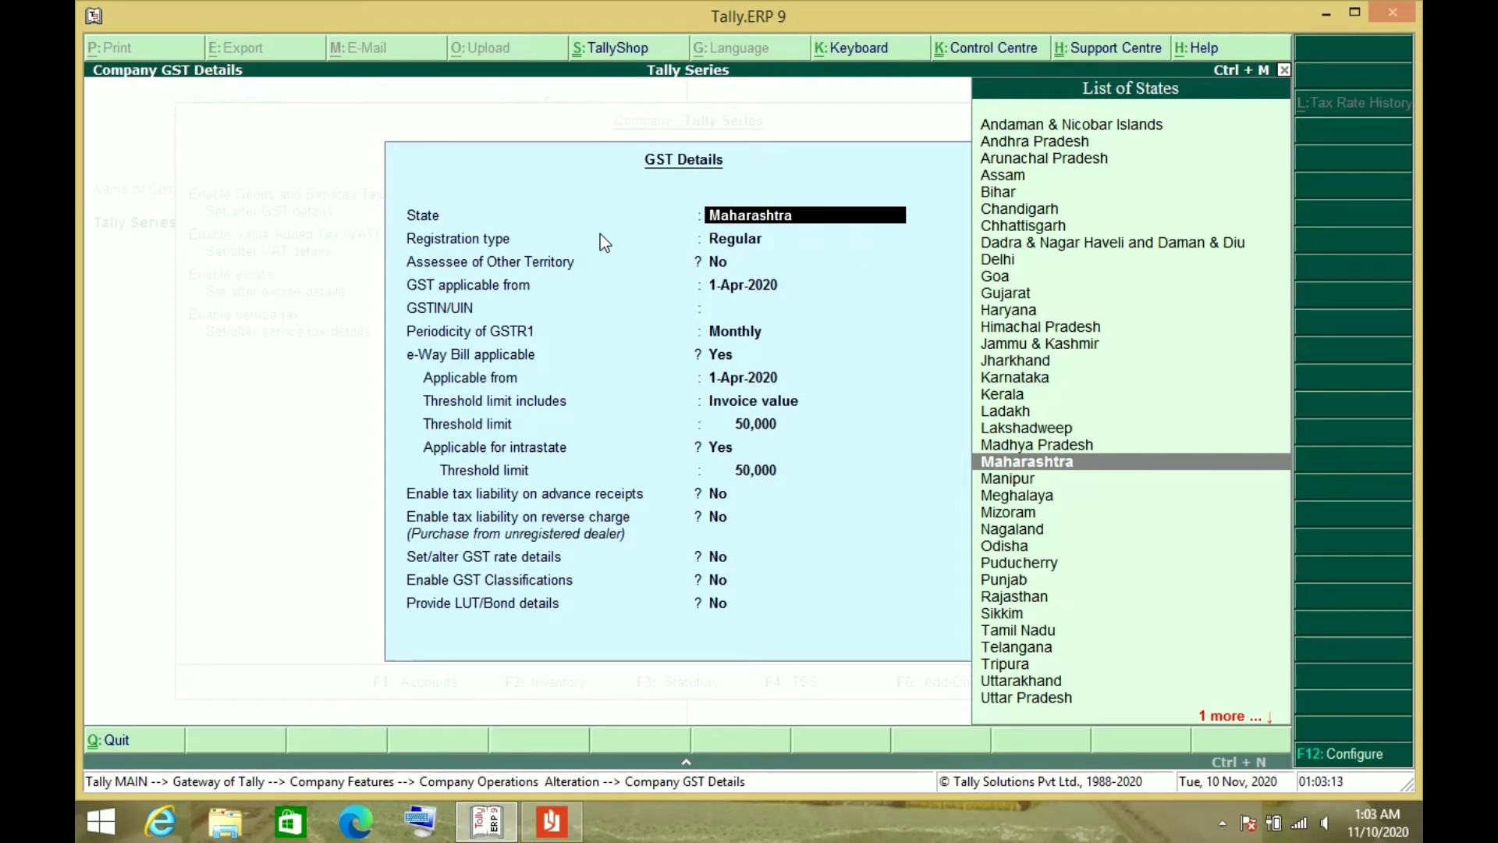
Step: Accept Maharashtra as the state, Regular registration, GST applicable from 1-Apr-2020, and an e-Way Bill threshold of 50,000 on invoice value
{"action": "key", "text": "Return"}
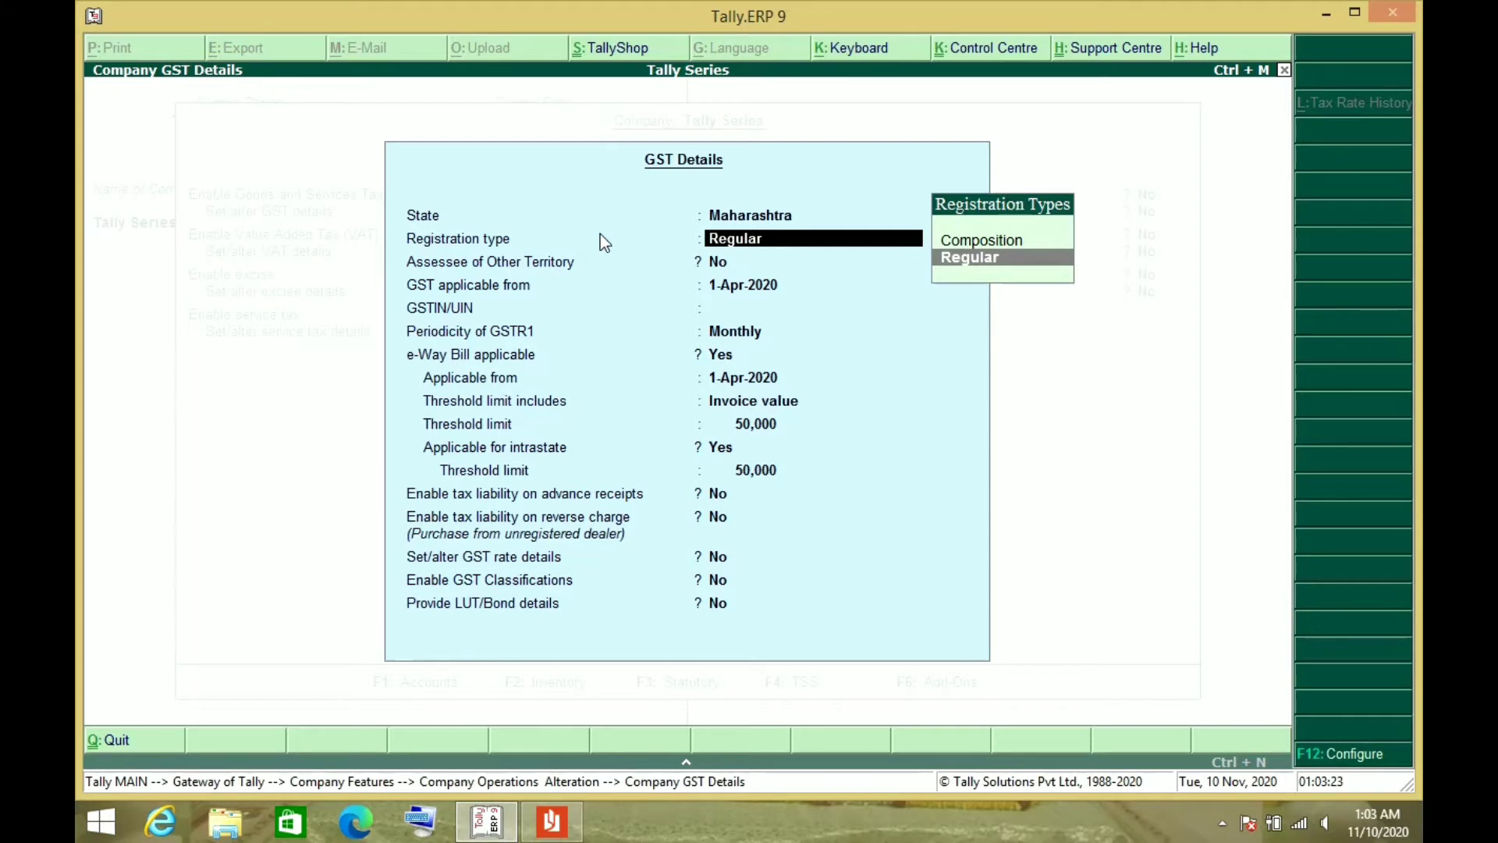
{"action": "key", "text": "Return"}
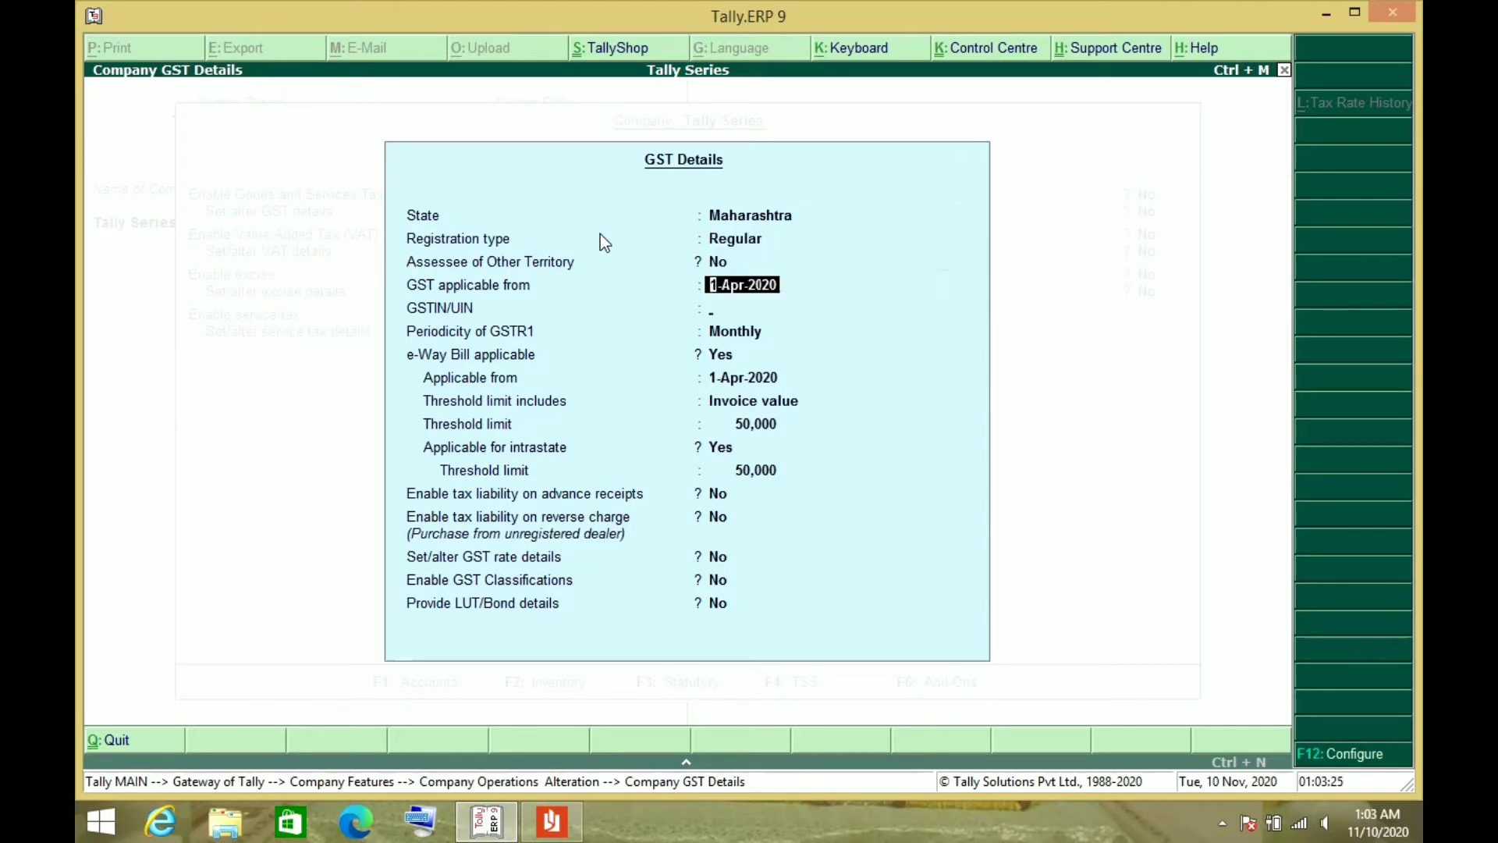
{"action": "key", "text": "Return"}
{"action": "key", "text": "Return"}
{"action": "key", "text": "Return"}
{"action": "key", "text": "Return"}
{"action": "key", "text": "Return"}
{"action": "key", "text": "Return"}
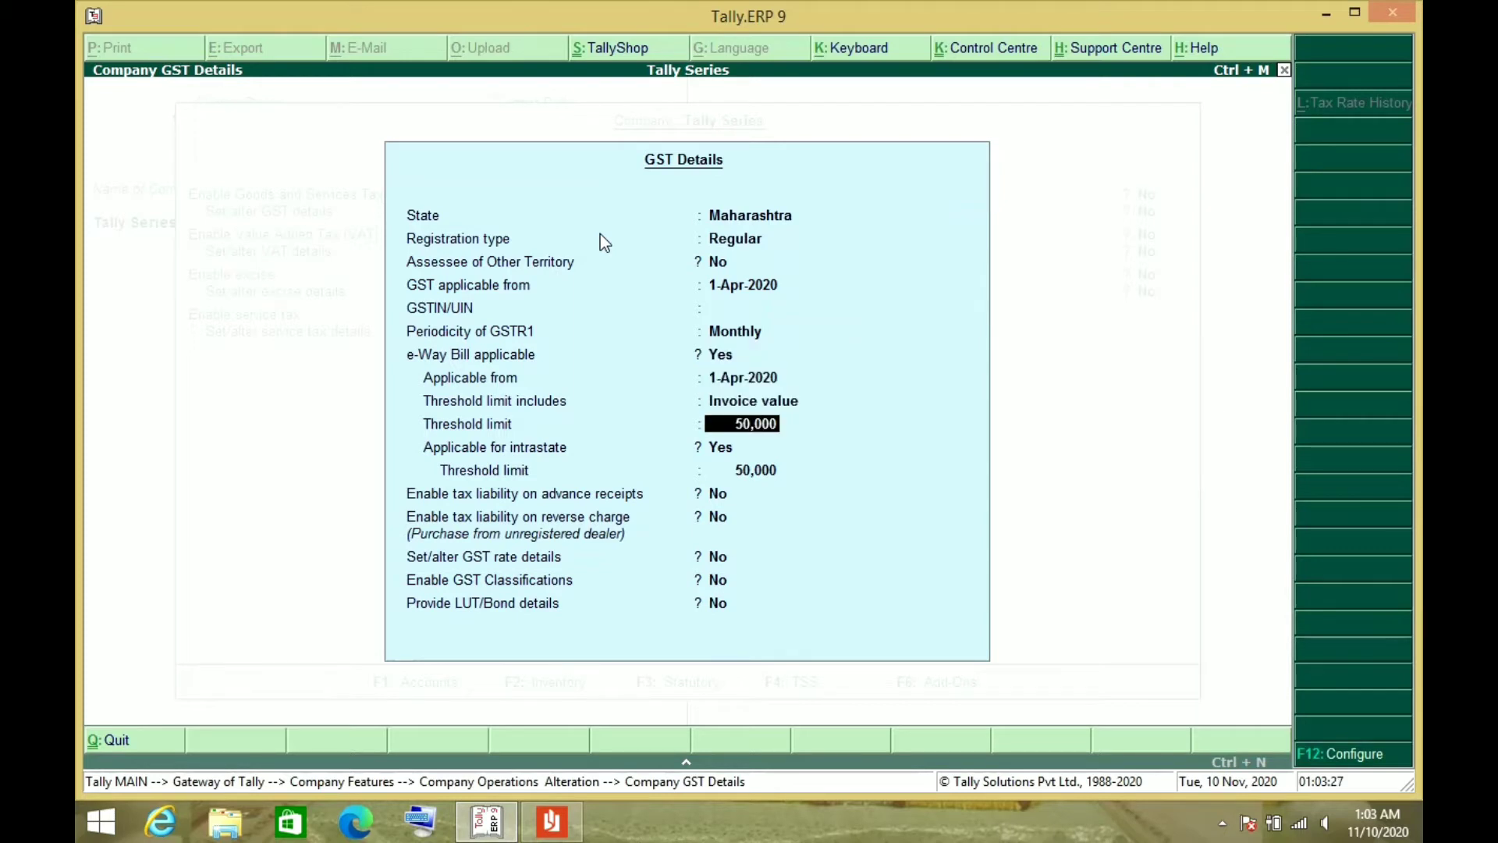
{"action": "key", "text": "Return"}
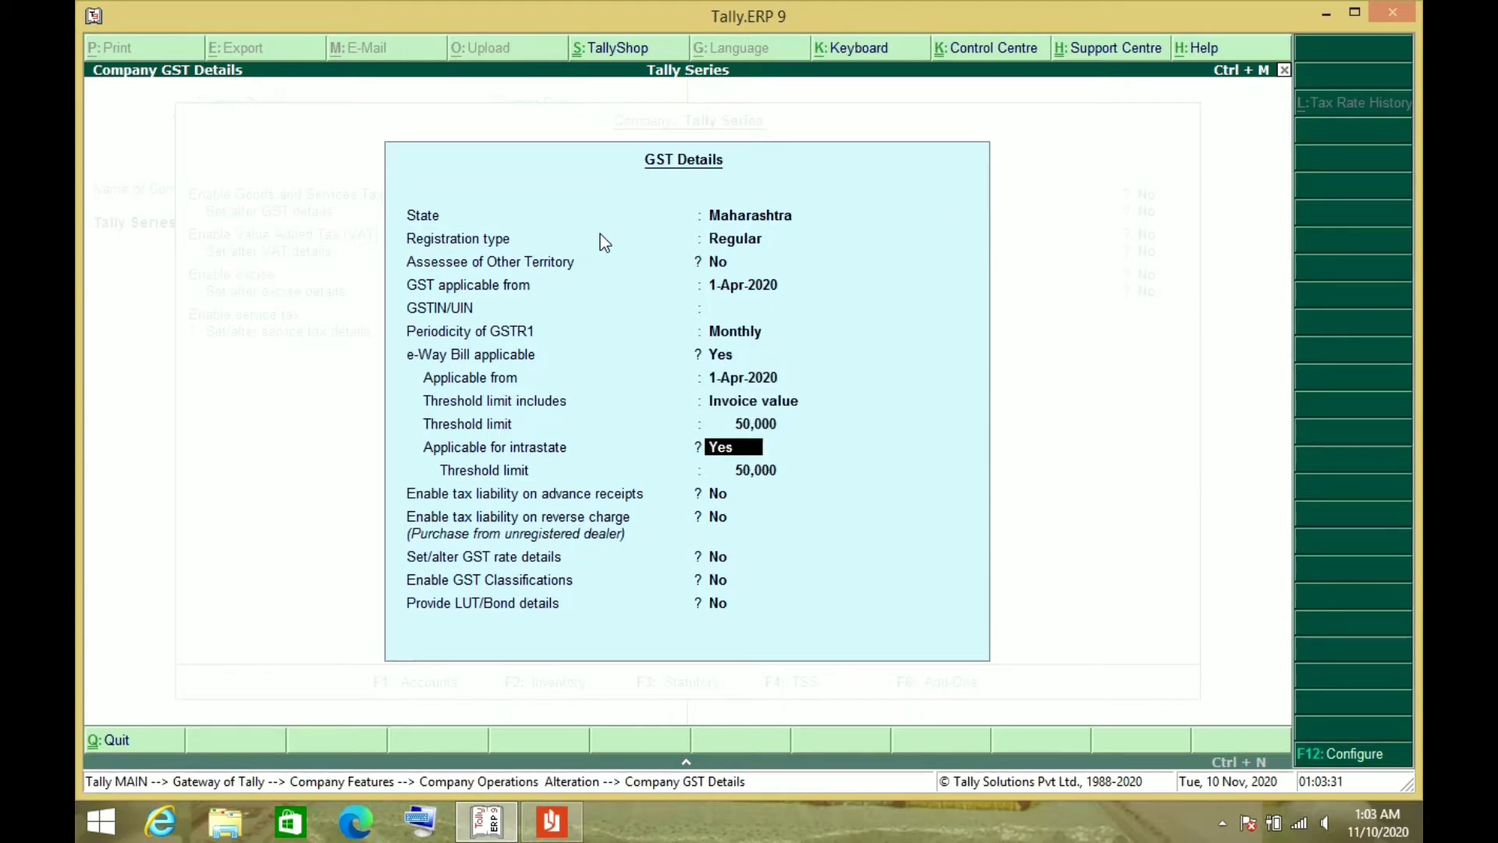
Step: Go back to the GSTIN/UIN entry in the GST details and enter the company's GST identification number
{"action": "key", "text": "Up"}
{"action": "key", "text": "Up"}
{"action": "key", "text": "Up"}
{"action": "key", "text": "Up"}
{"action": "key", "text": "Up"}
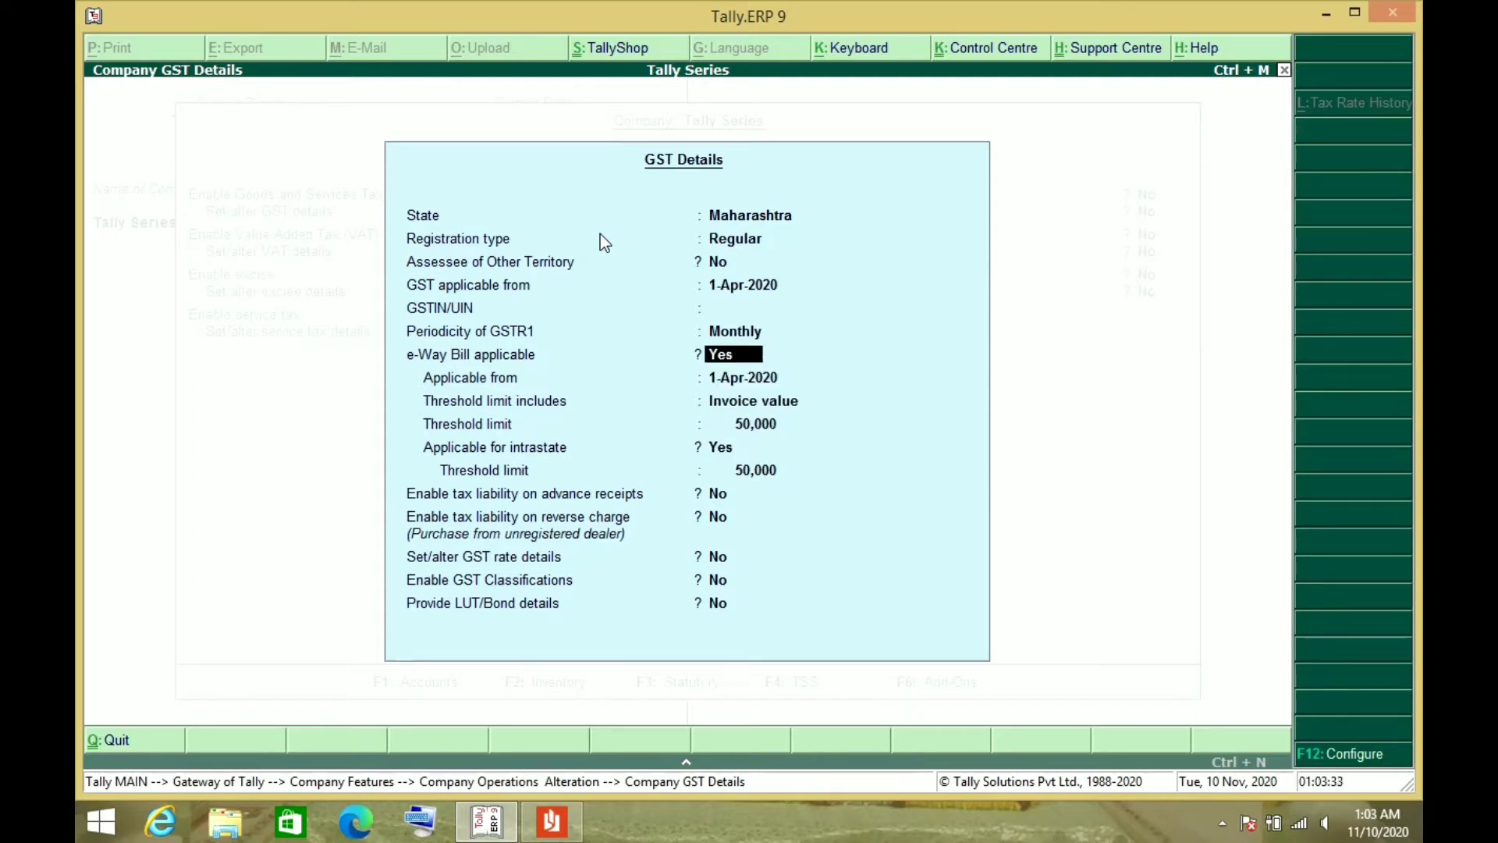
{"action": "key", "text": "Up"}
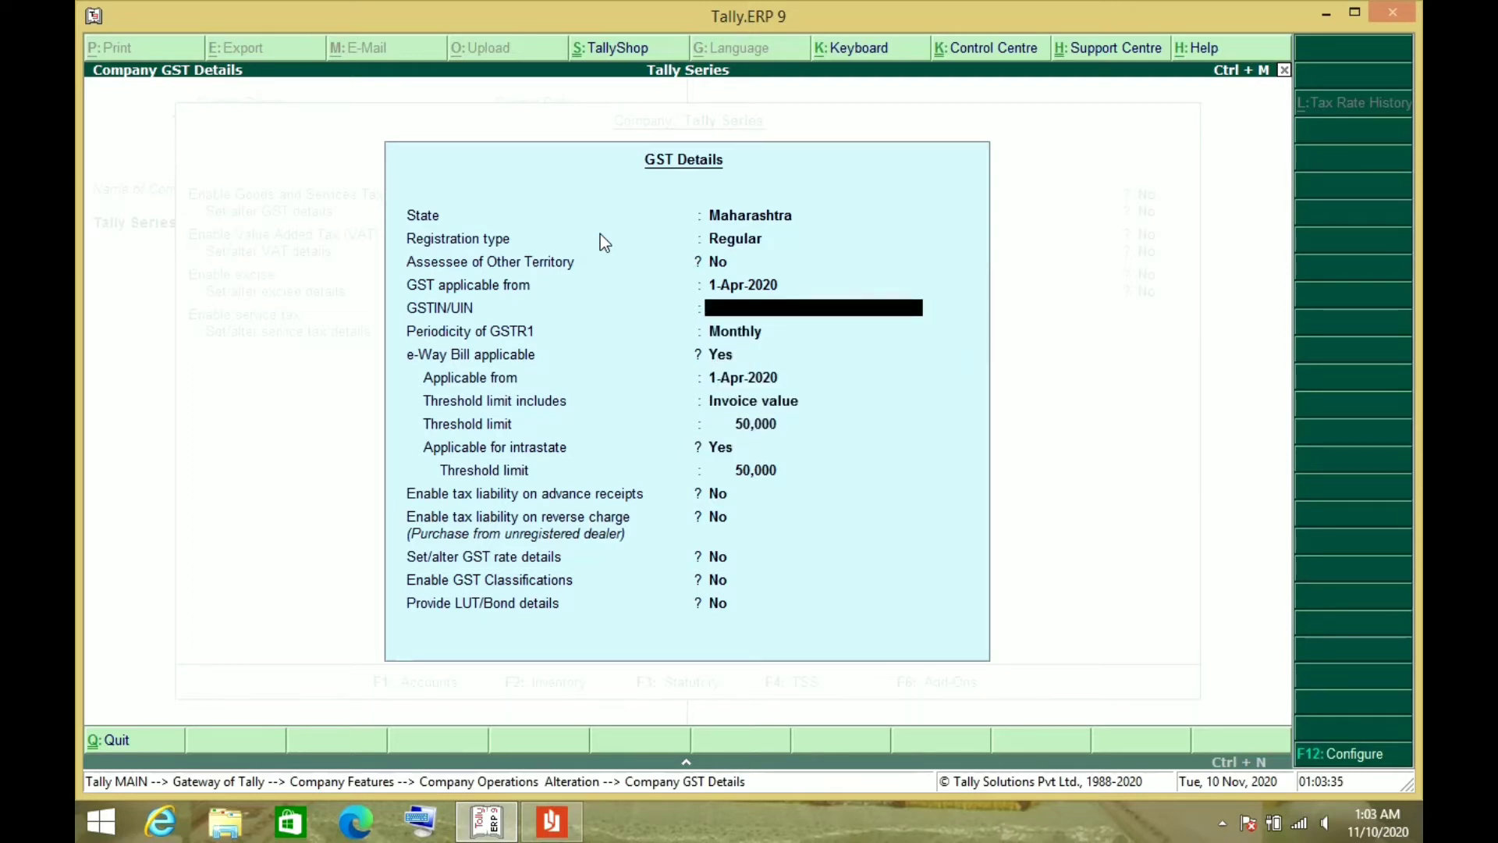
{"action": "type", "text": "54MAH200024"}
{"action": "key", "text": "Return"}
{"action": "key", "text": "Return"}
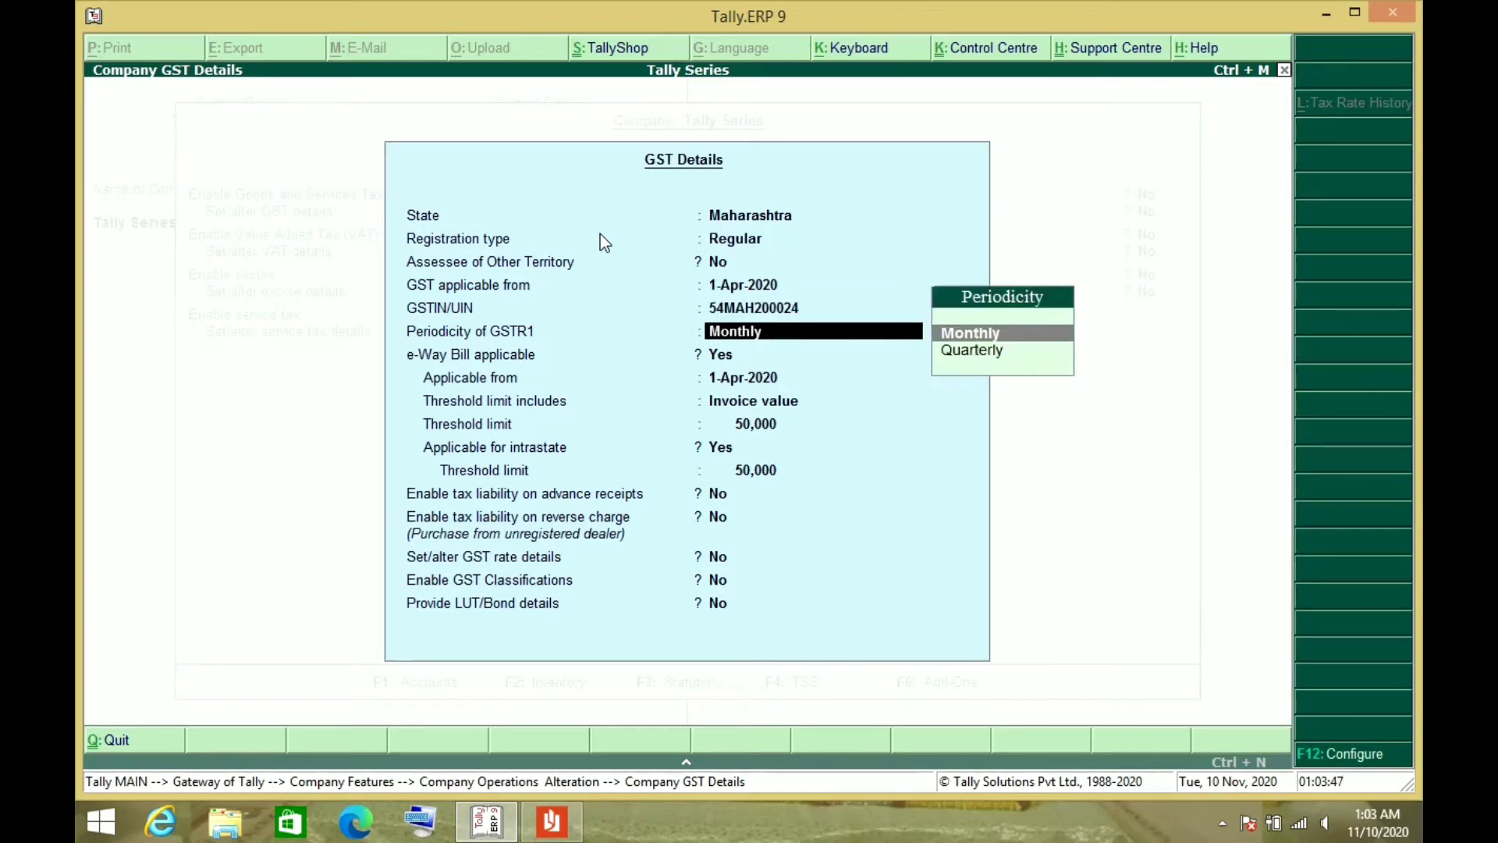
Step: Accept monthly GSTR1 periodicity and the remaining GST defaults, save the statutory and taxation settings, and return to the Gateway of Tally
{"action": "key", "text": "Return"}
{"action": "key", "text": "Return"}
{"action": "key", "text": "Return"}
{"action": "key", "text": "Return"}
{"action": "key", "text": "Return"}
{"action": "key", "text": "Return"}
{"action": "key", "text": "Return"}
{"action": "key", "text": "Return"}
{"action": "key", "text": "Return"}
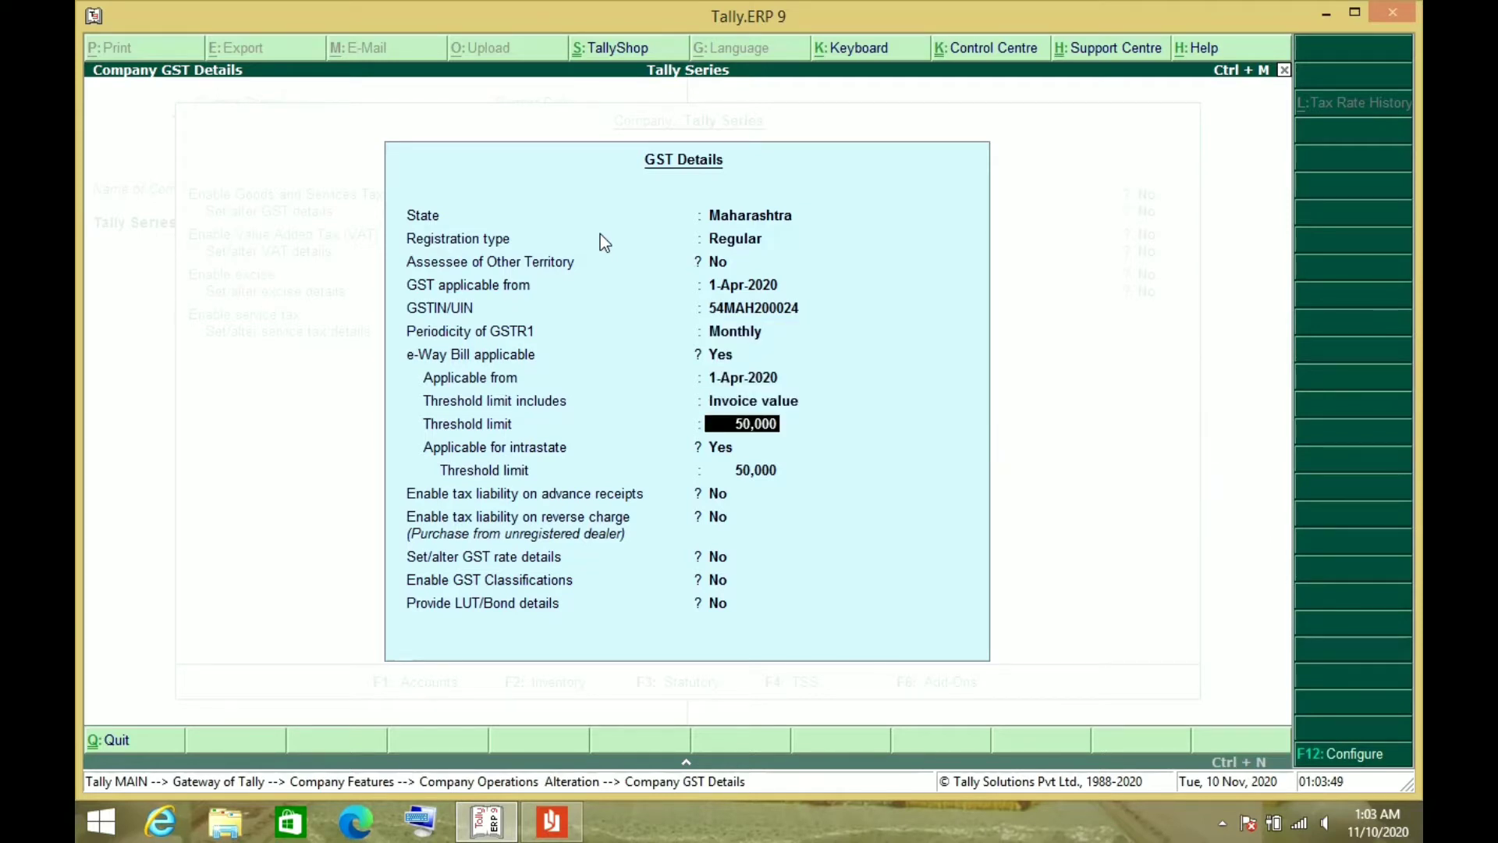
{"action": "key", "text": "Return"}
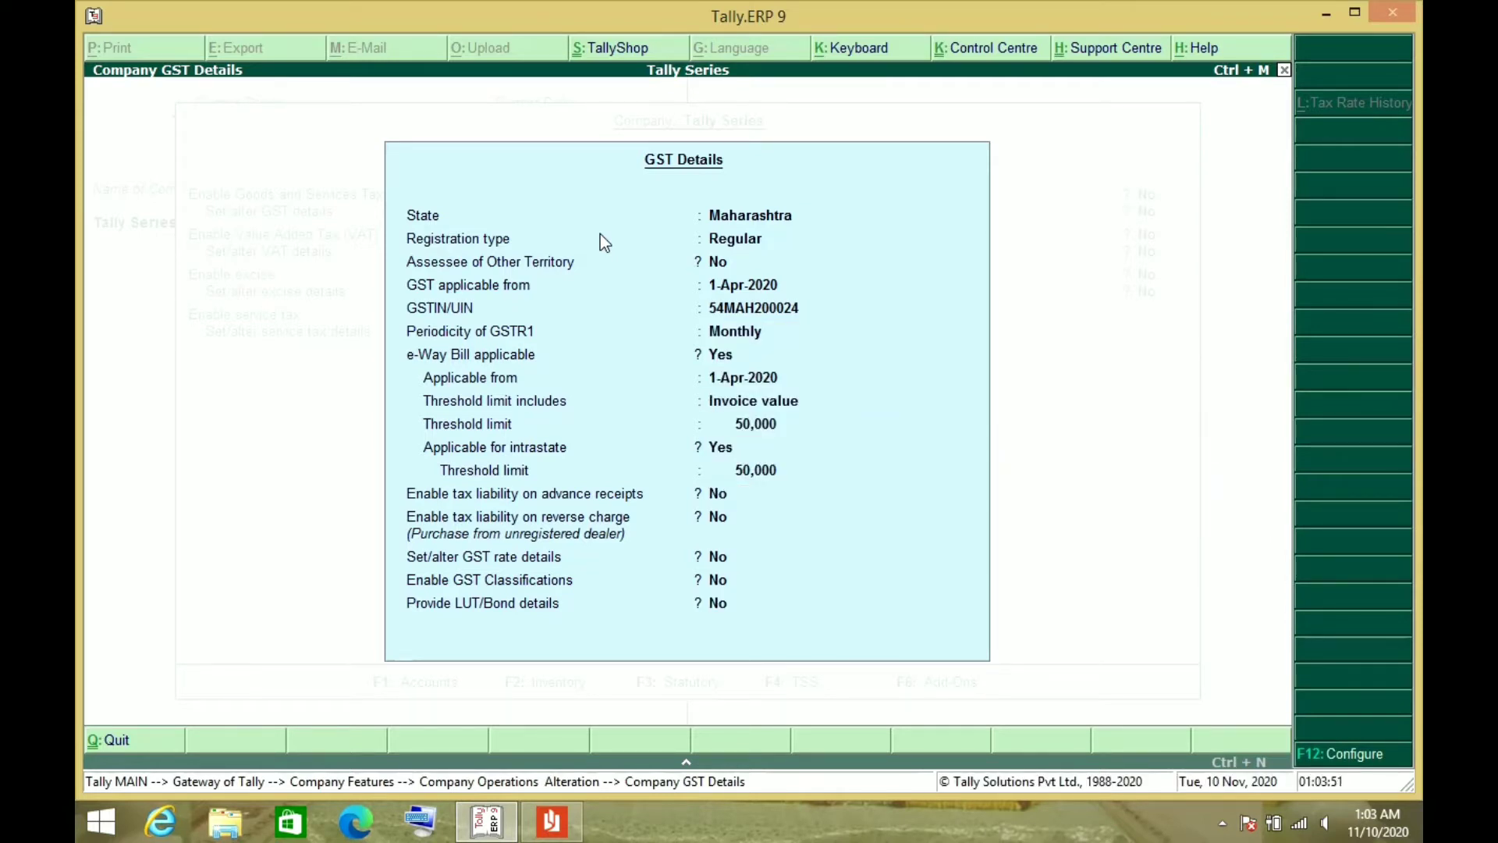
{"action": "key", "text": "Return"}
{"action": "key", "text": "Return"}
{"action": "key", "text": "Return"}
{"action": "key", "text": "Return"}
{"action": "key", "text": "Return"}
{"action": "key", "text": "Return"}
{"action": "key", "text": "Return"}
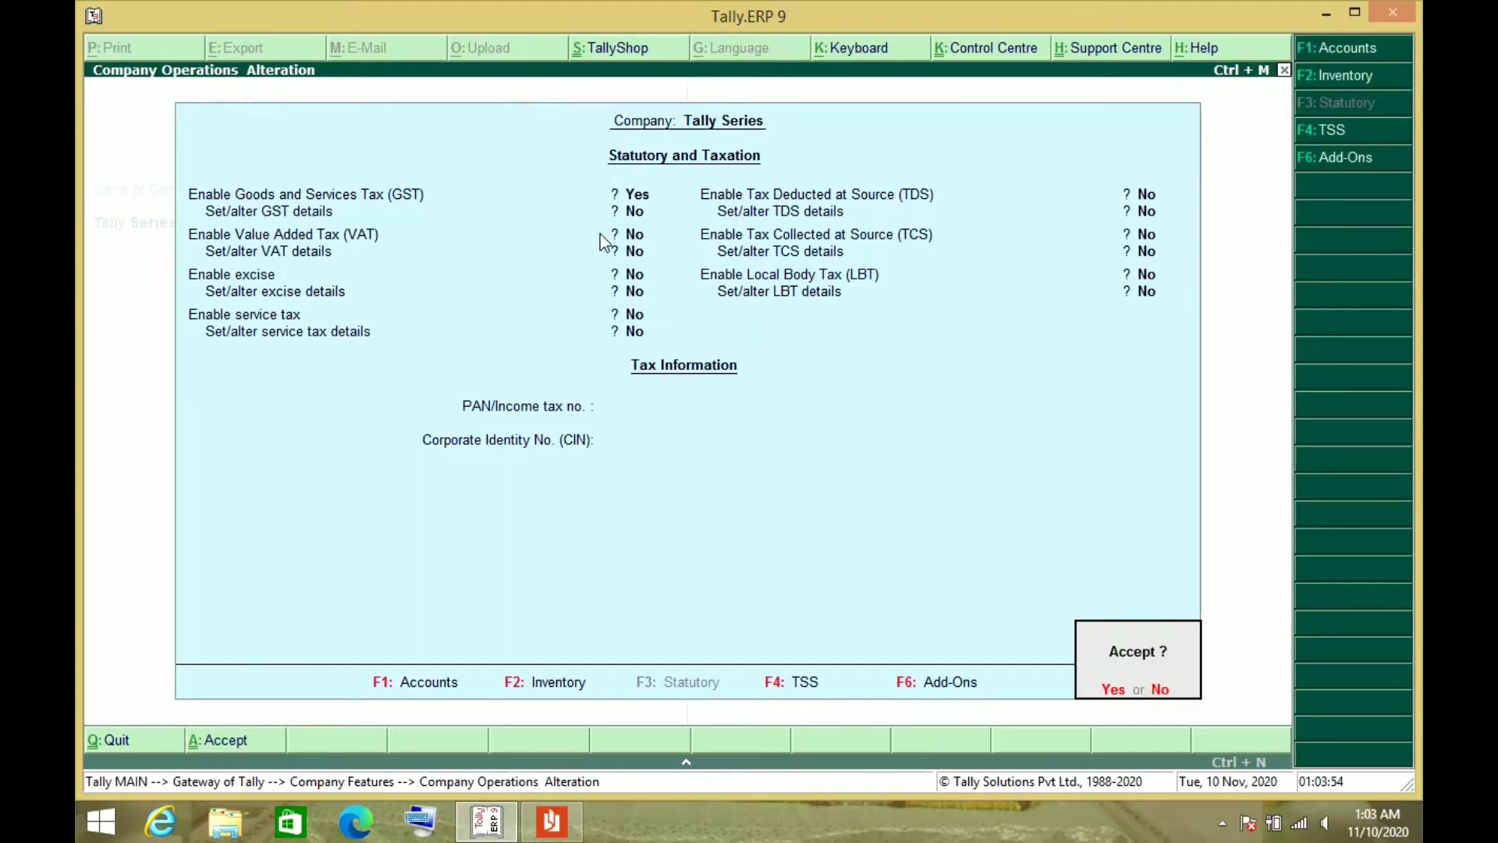
{"action": "key", "text": "Return"}
{"action": "key", "text": "Escape"}
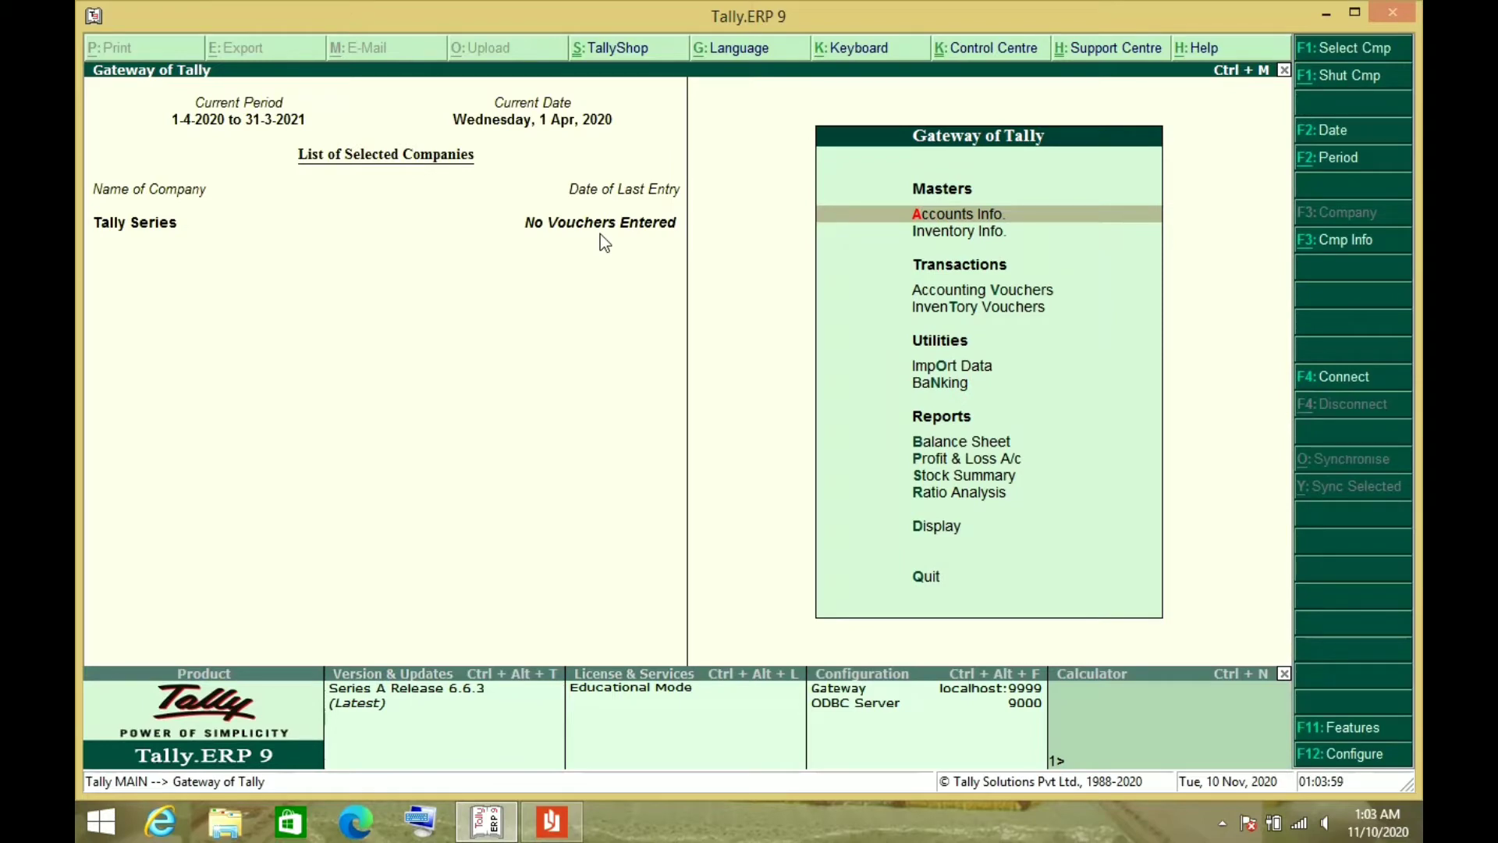
Step: Switch to the Rooyal Traders invoice and examine the consignee, goods and tax details
{"action": "key", "text": "alt+Tab"}
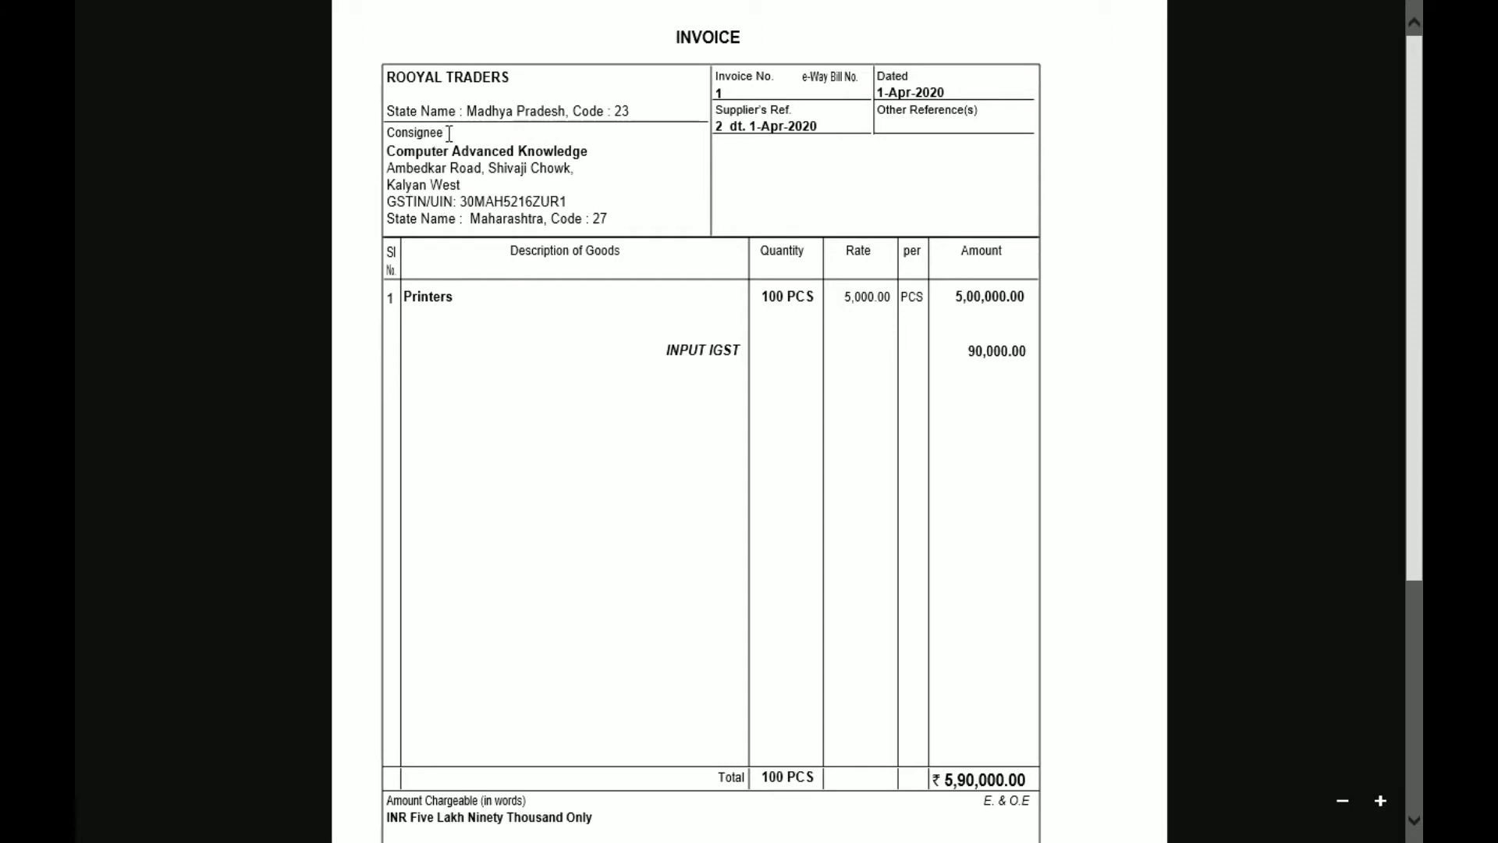
{"action": "left_click_drag", "start_coordinate": [450, 133], "coordinate": [377, 136]}
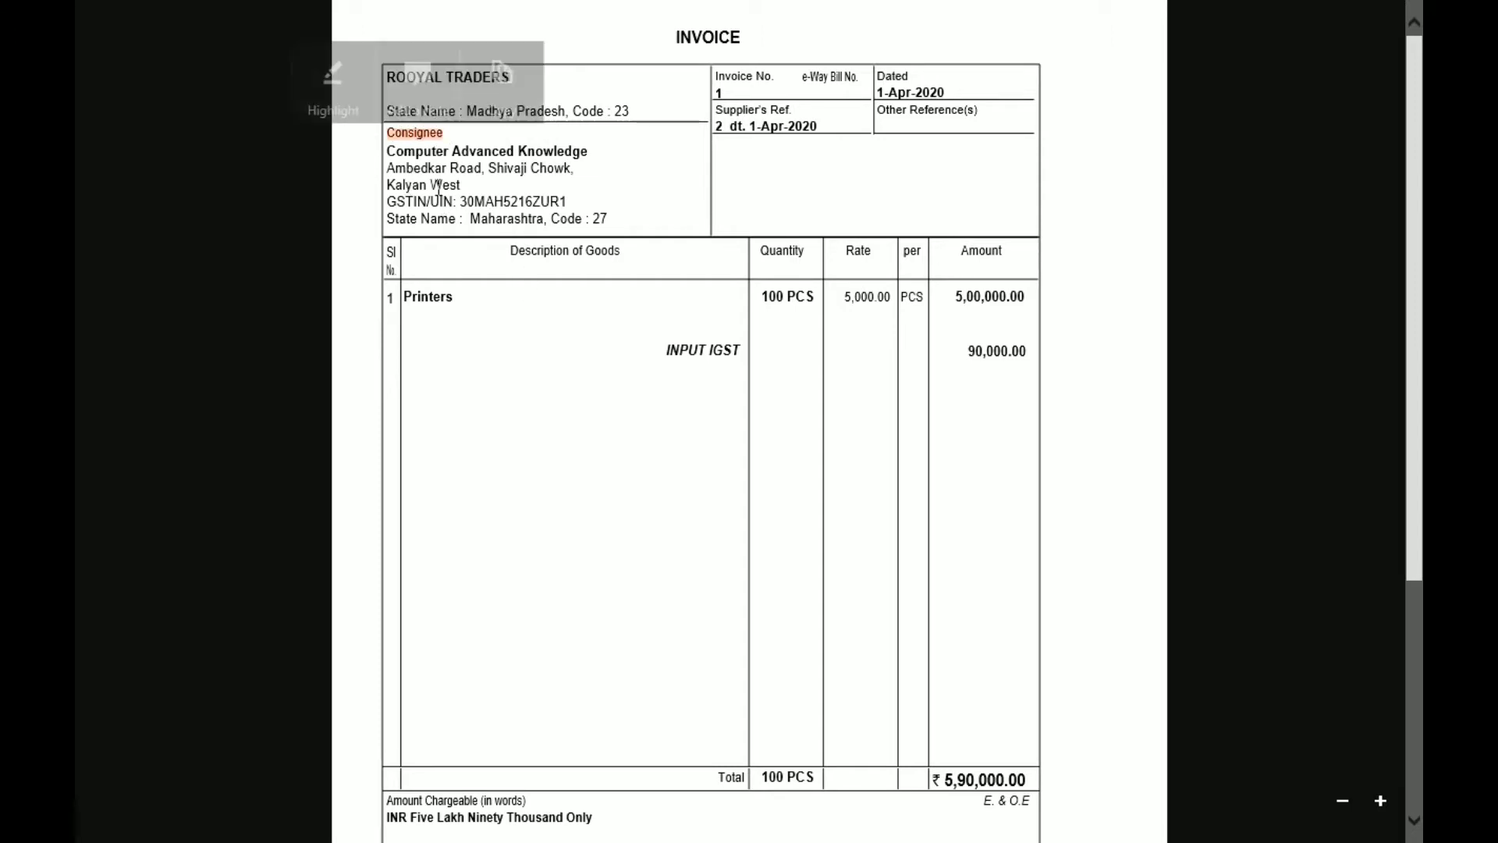
{"action": "left_click", "coordinate": [615, 179]}
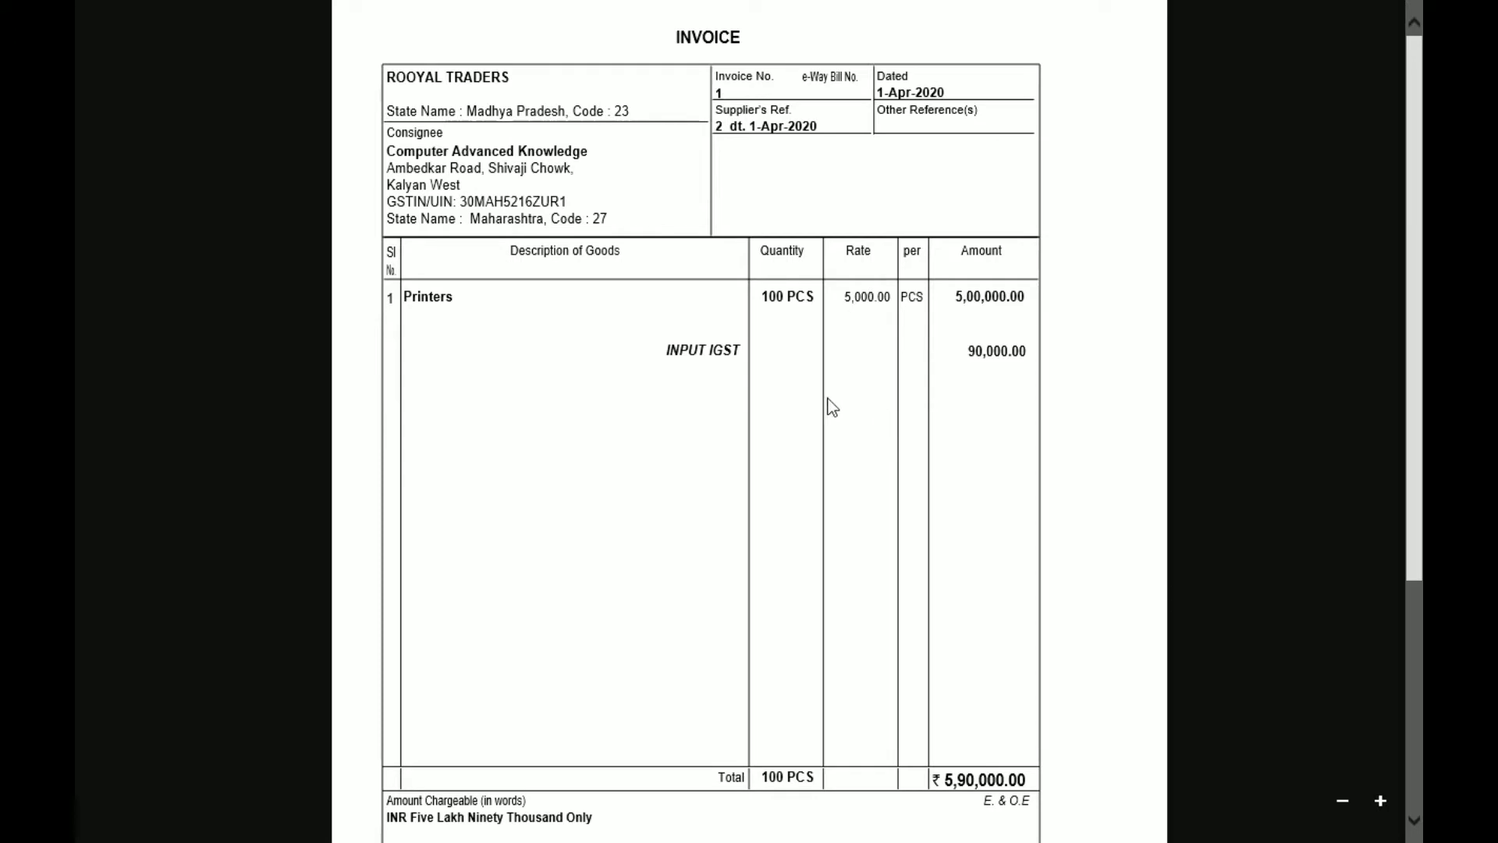
{"action": "scroll", "coordinate": [803, 395], "scroll_direction": "down", "scroll_amount": 3}
{"action": "scroll", "coordinate": [804, 400], "scroll_direction": "up", "scroll_amount": 3}
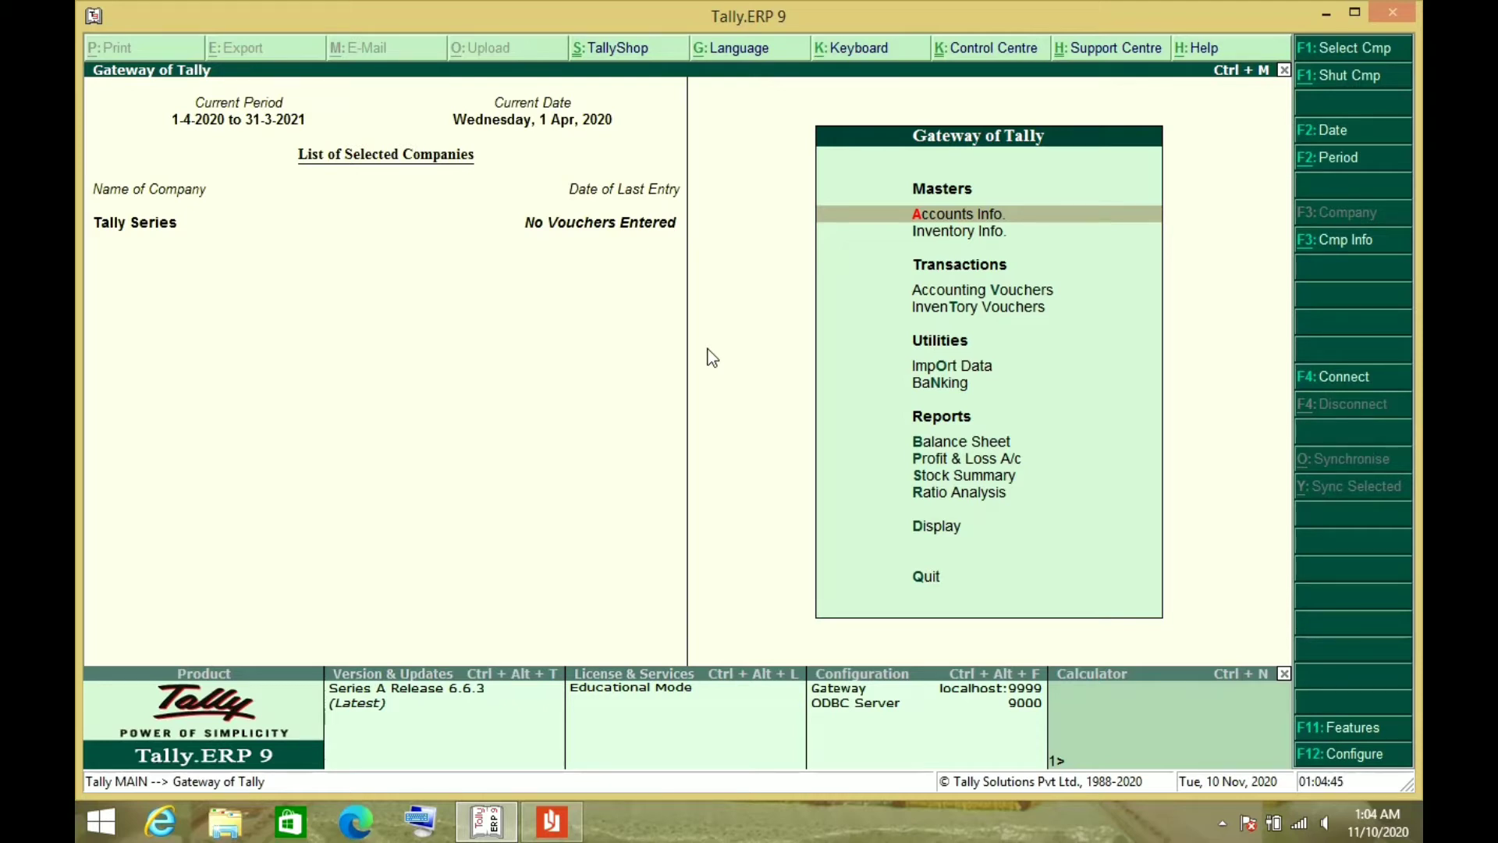
Step: Start a purchase voucher with supplier invoice number 1 dated 1-Apr-2020, checking the number against the invoice
{"action": "key", "text": "v"}
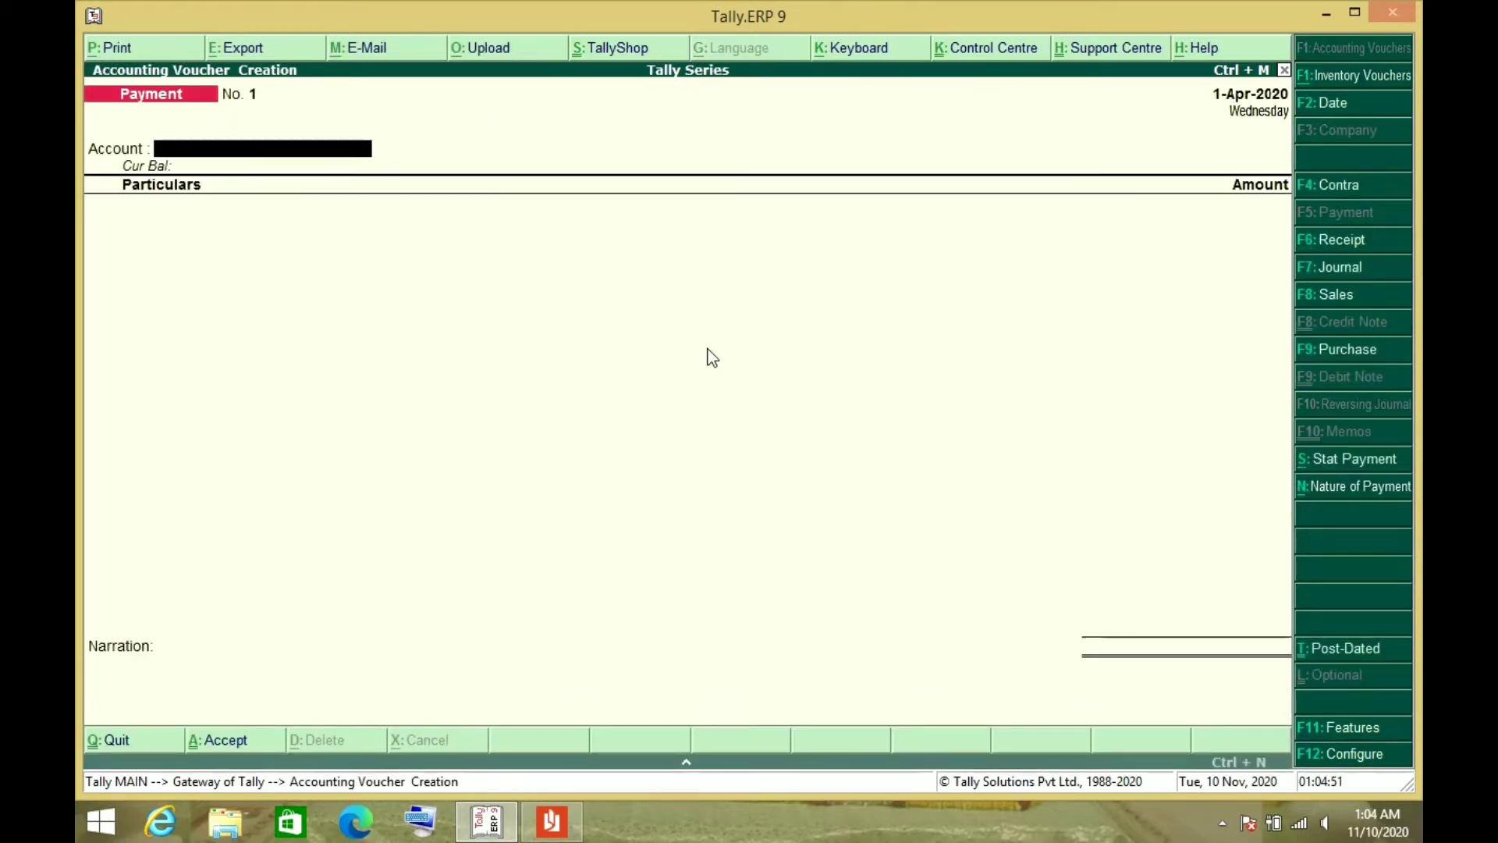
{"action": "key", "text": "F9"}
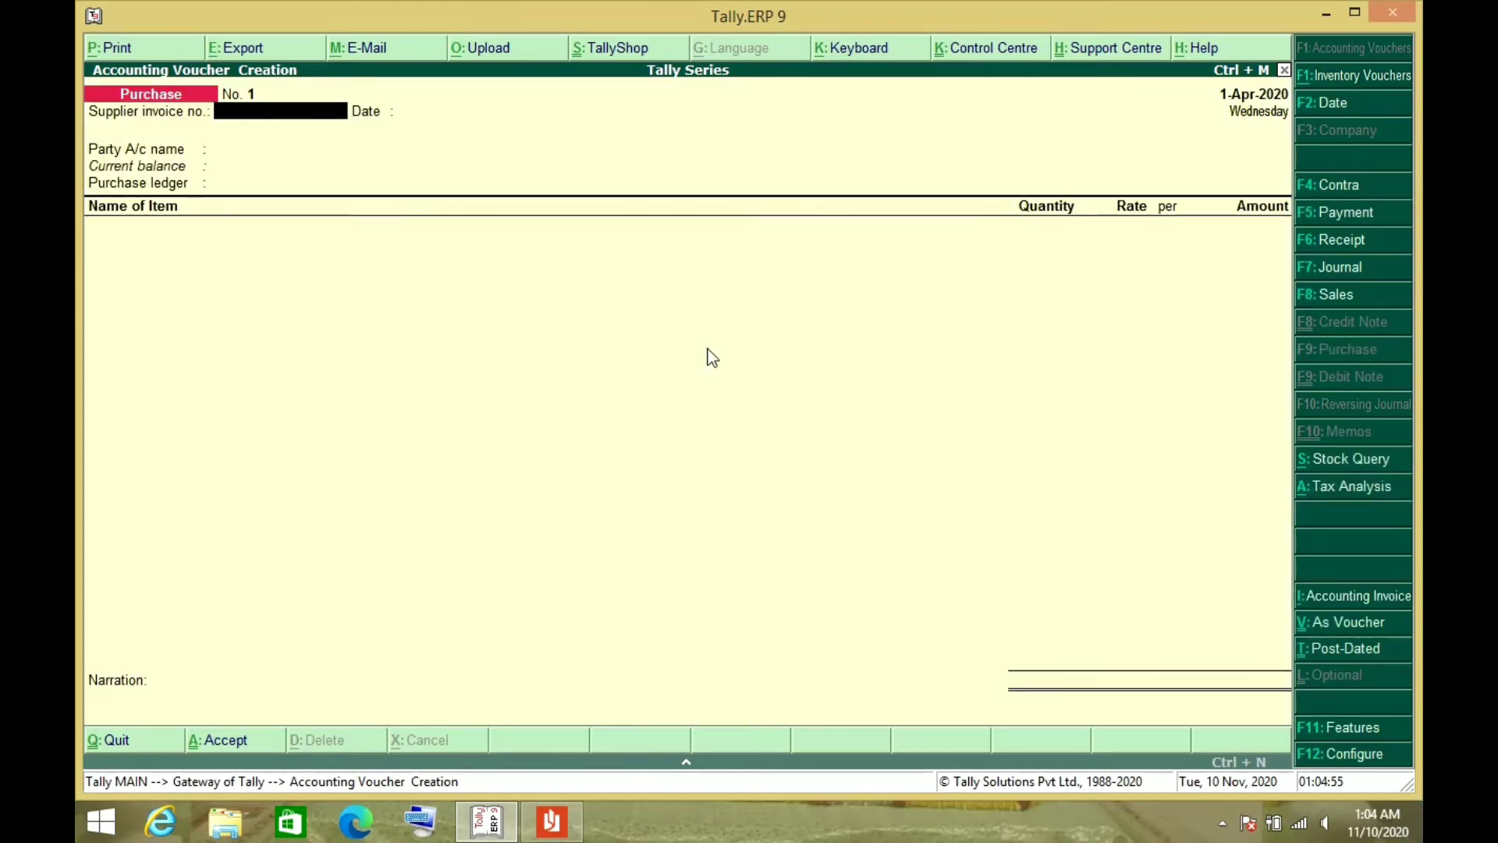
{"action": "key", "text": "alt+Tab"}
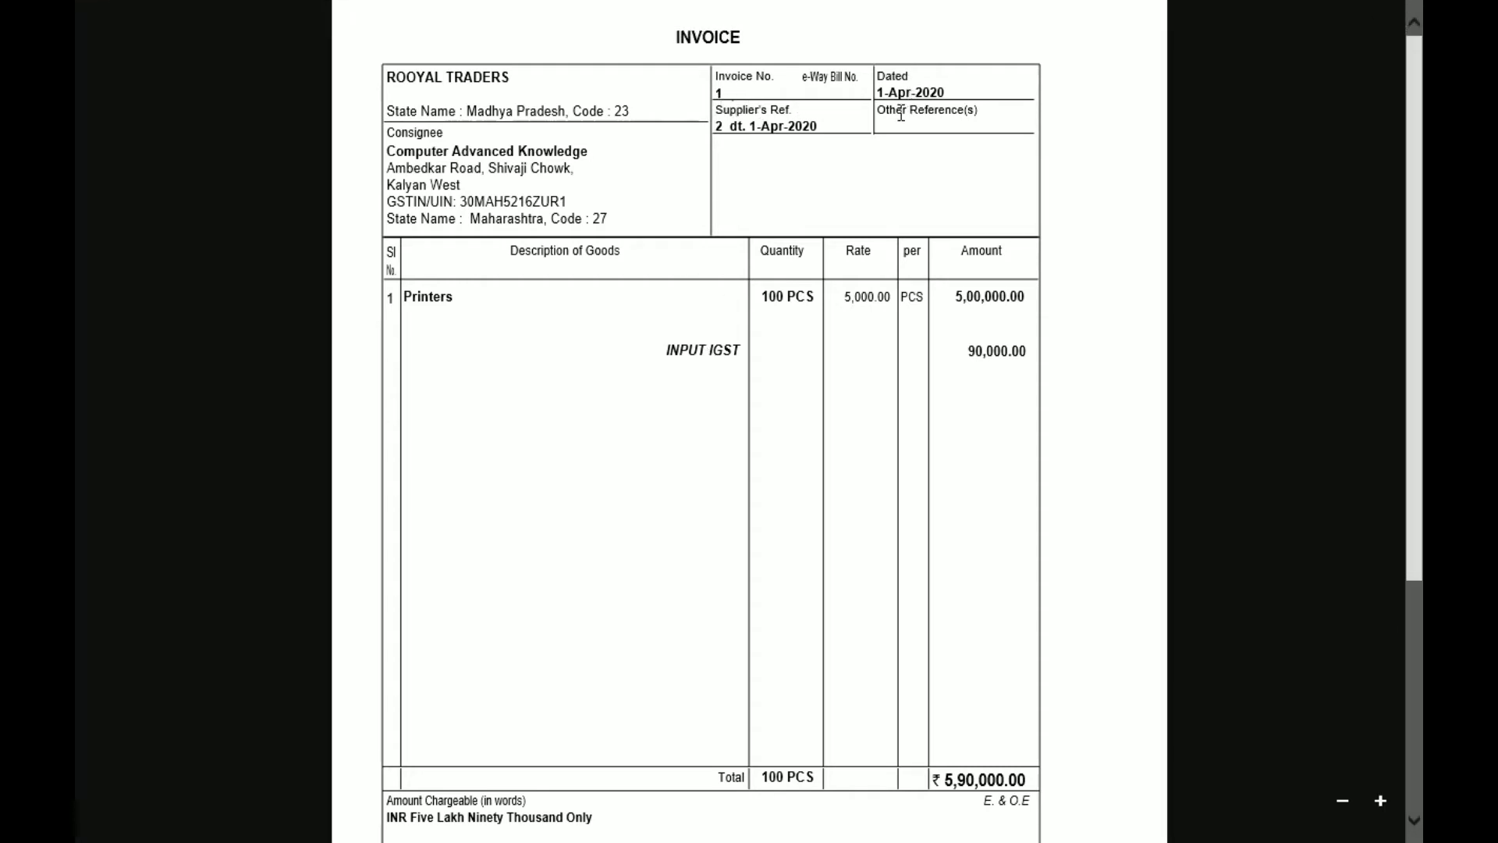
{"action": "key", "text": "alt+Tab"}
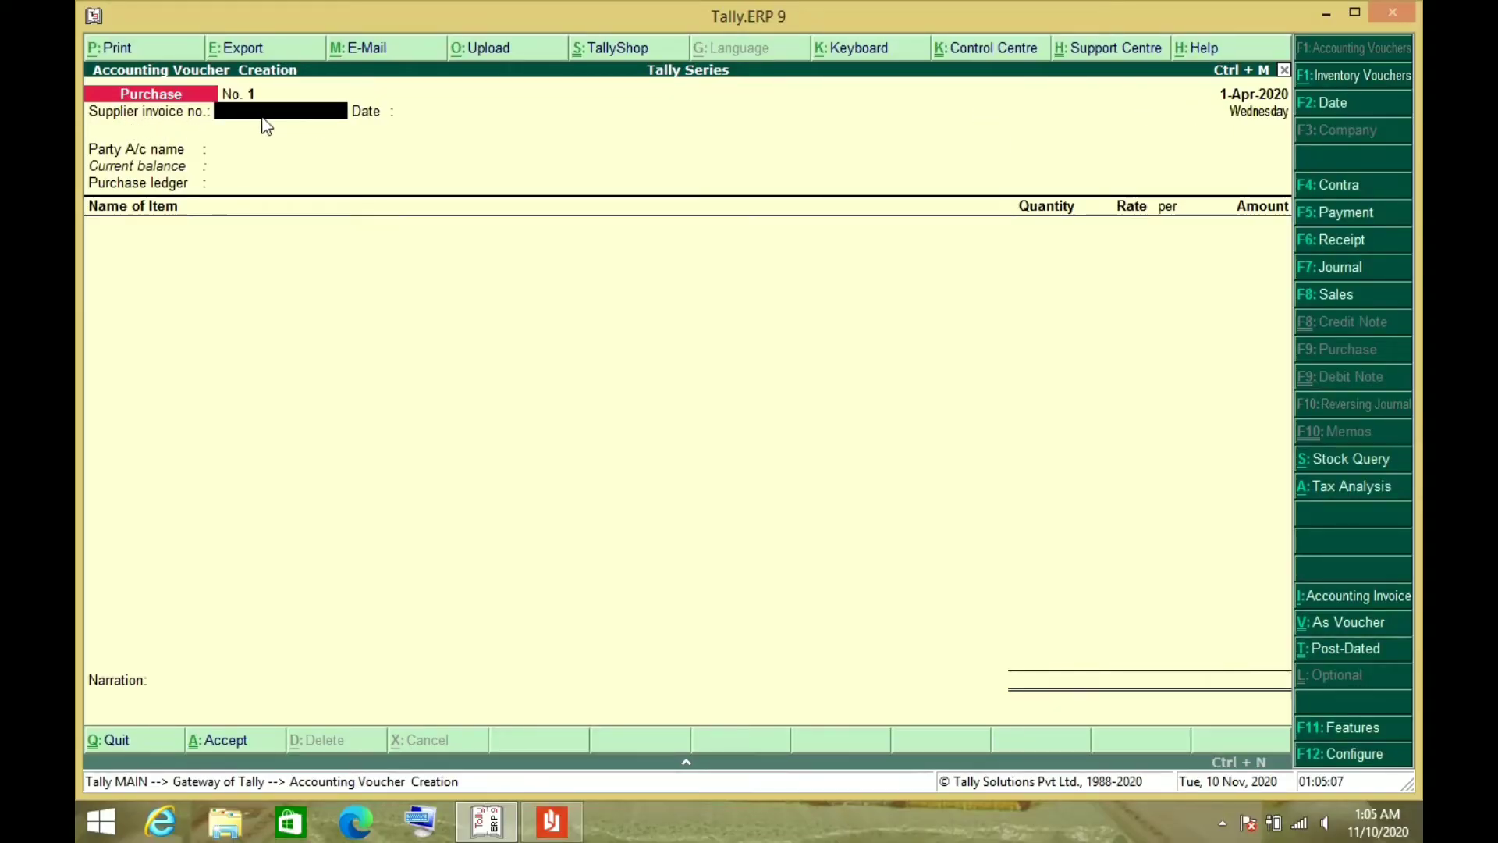
{"action": "type", "text": "1"}
{"action": "key", "text": "Return"}
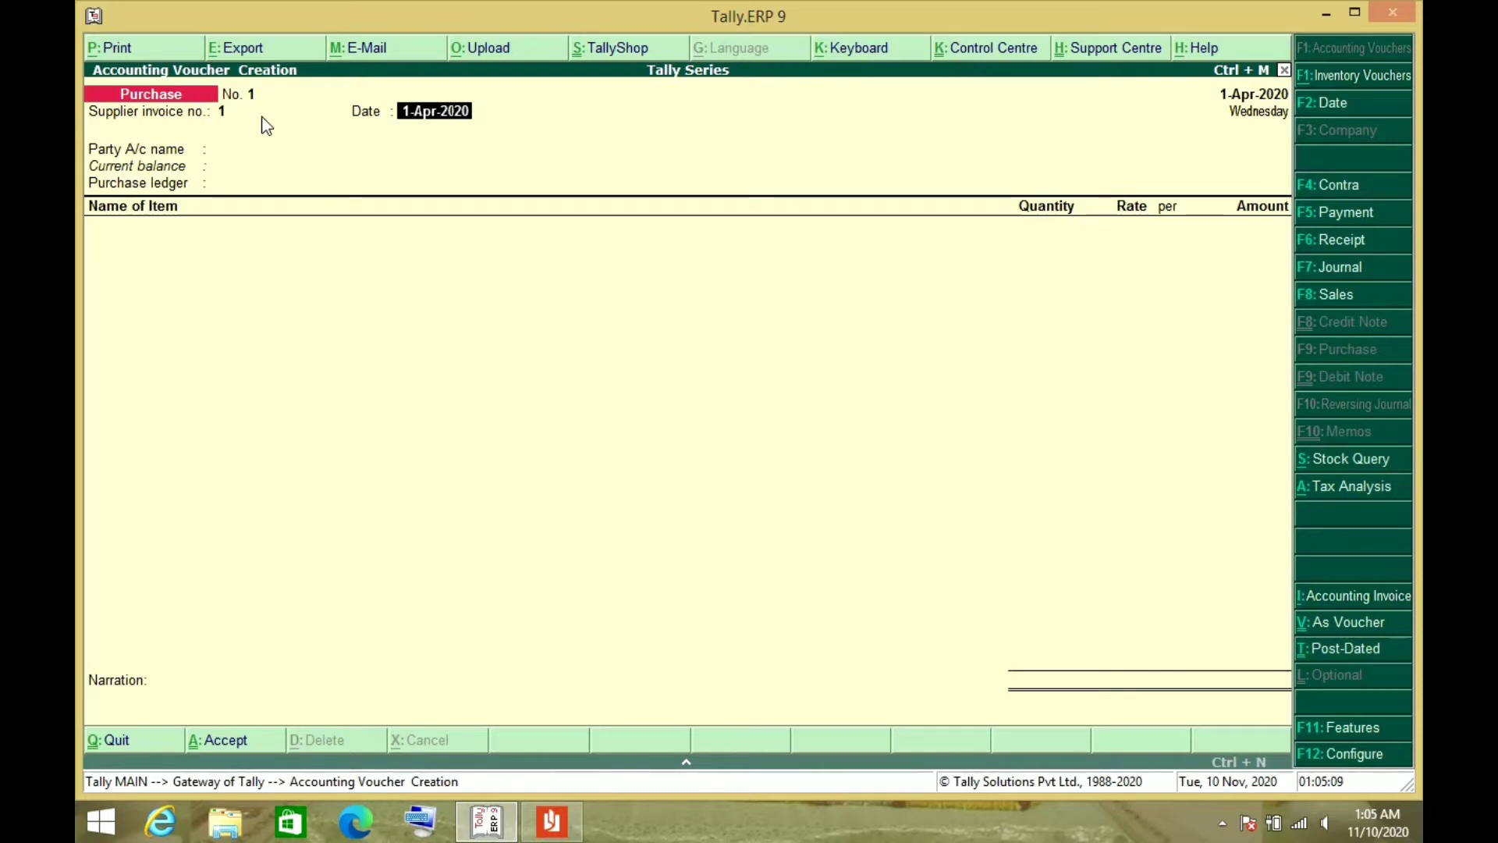
{"action": "key", "text": "Return"}
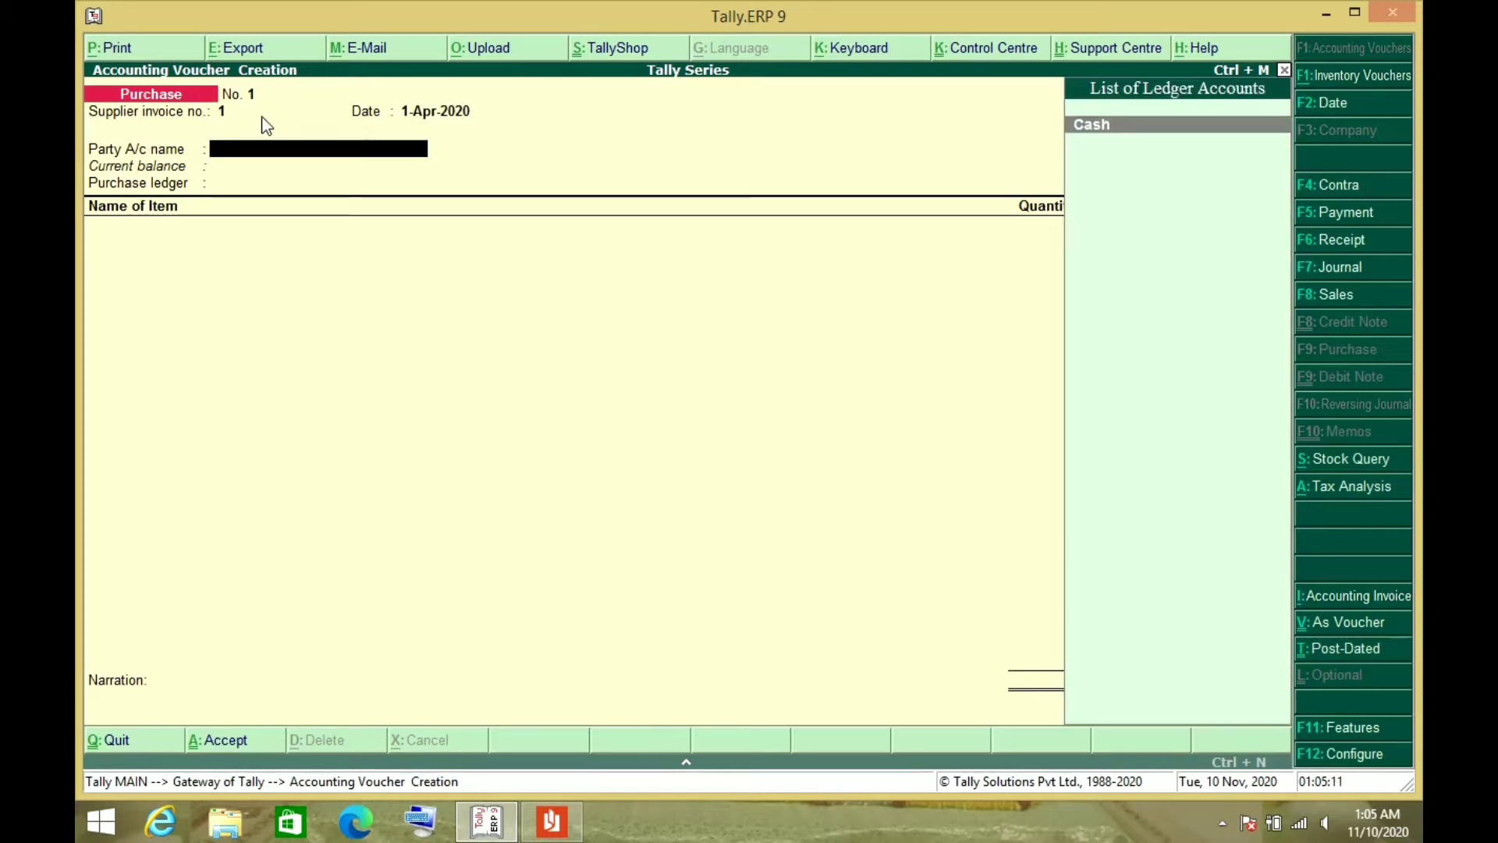
Step: Check the supplier on the invoice, and create a party ledger named ROYAL TRADERS under Sundry Creditors
{"action": "key", "text": "alt+Tab"}
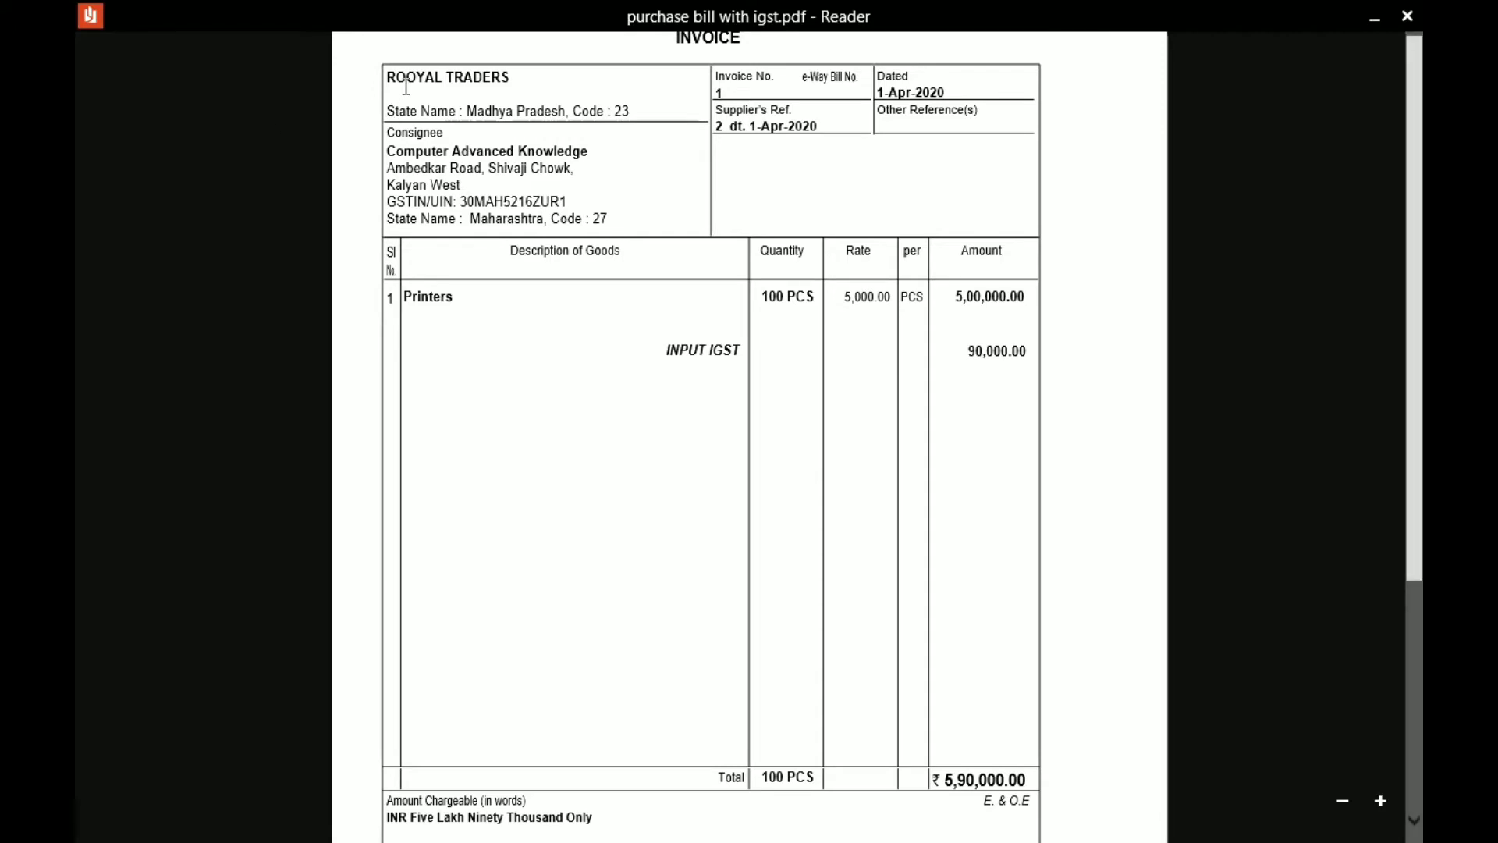
{"action": "key", "text": "alt+Tab"}
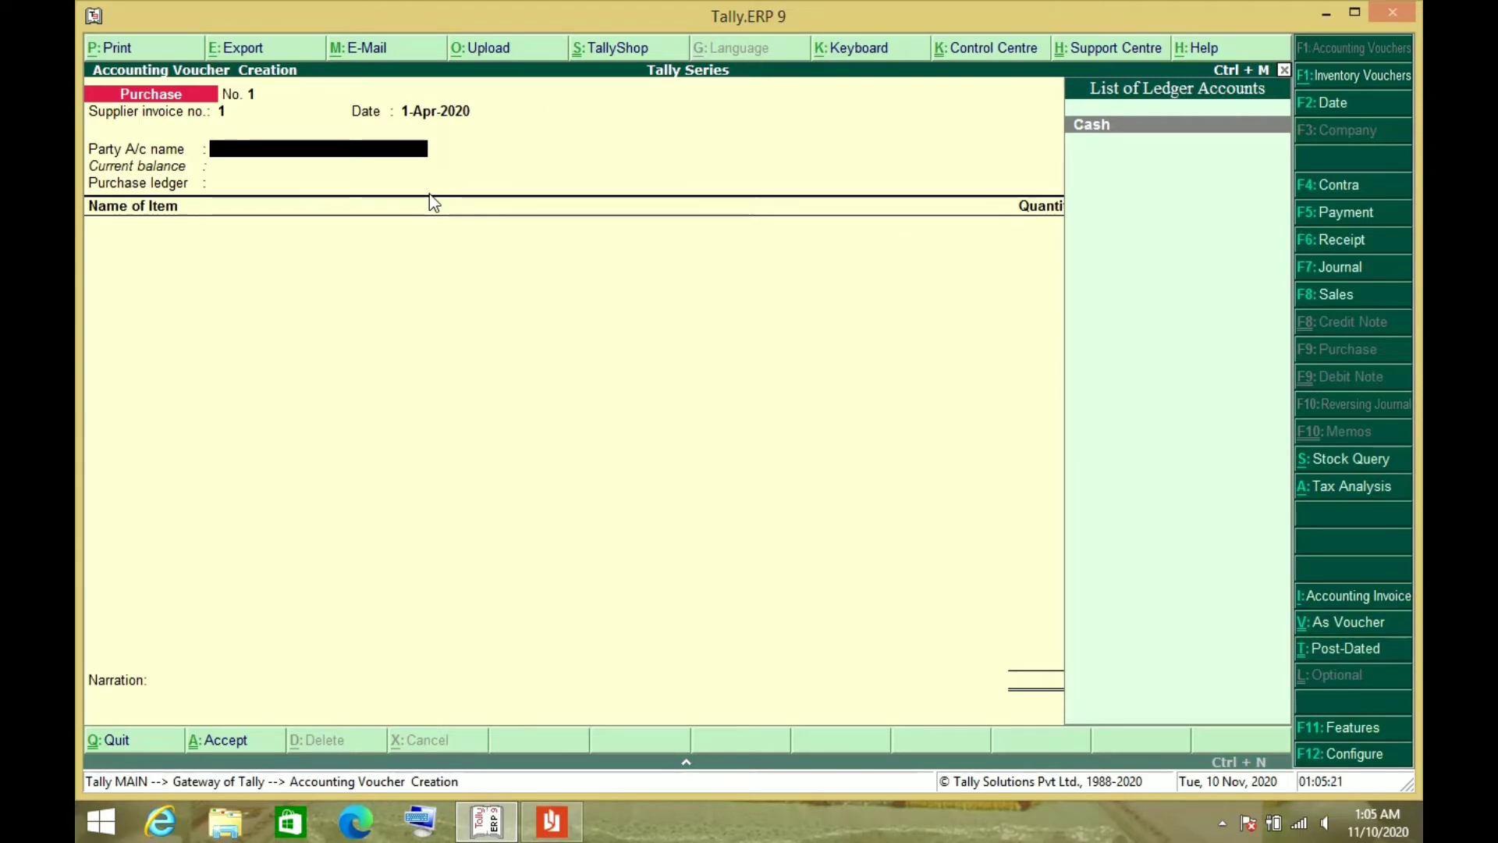
{"action": "key", "text": "alt+c"}
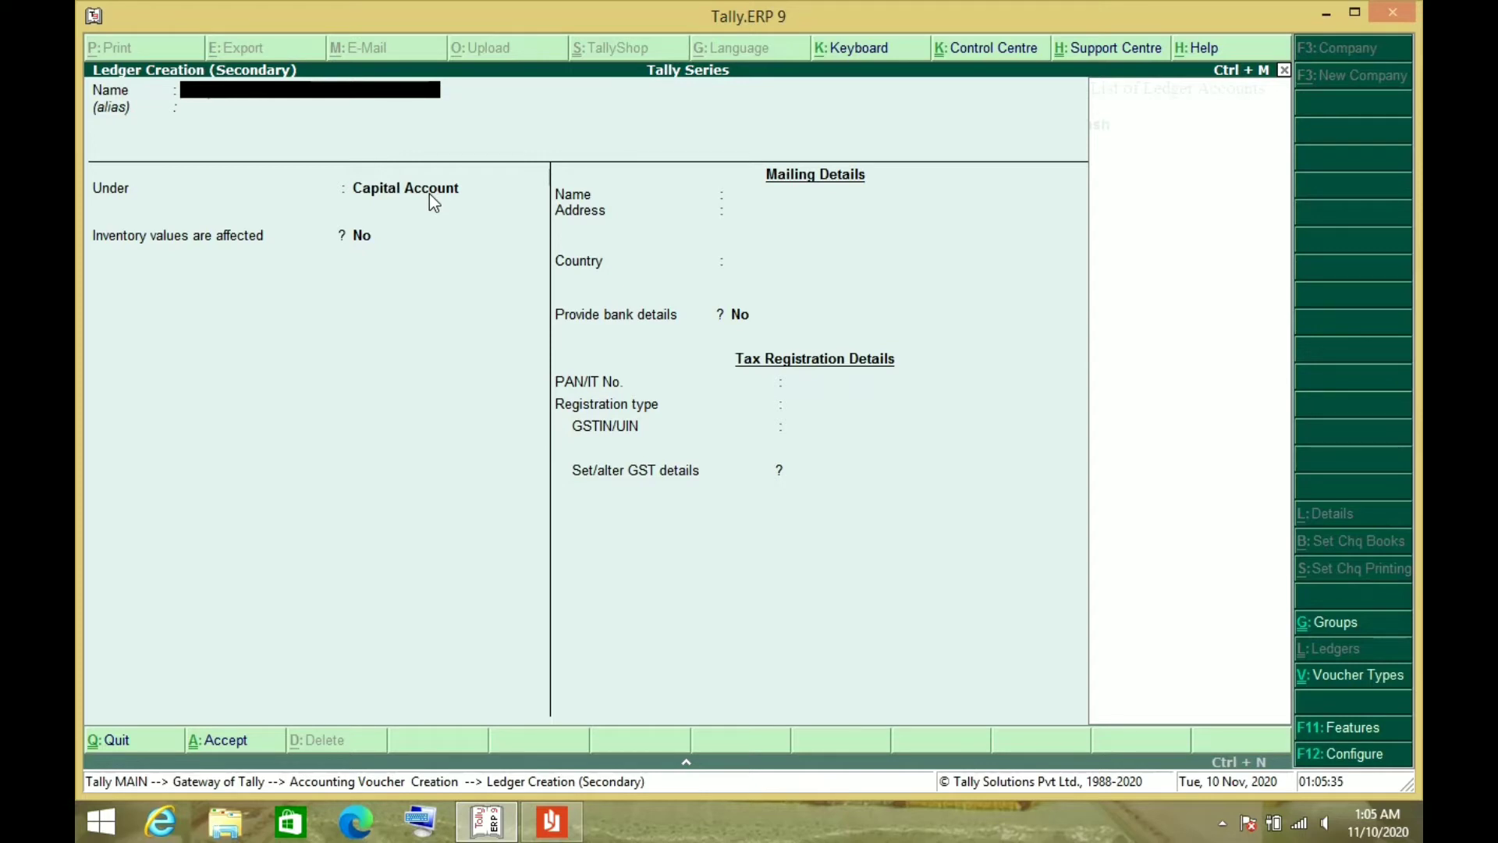
{"action": "type", "text": "ROYAL TRADERS"}
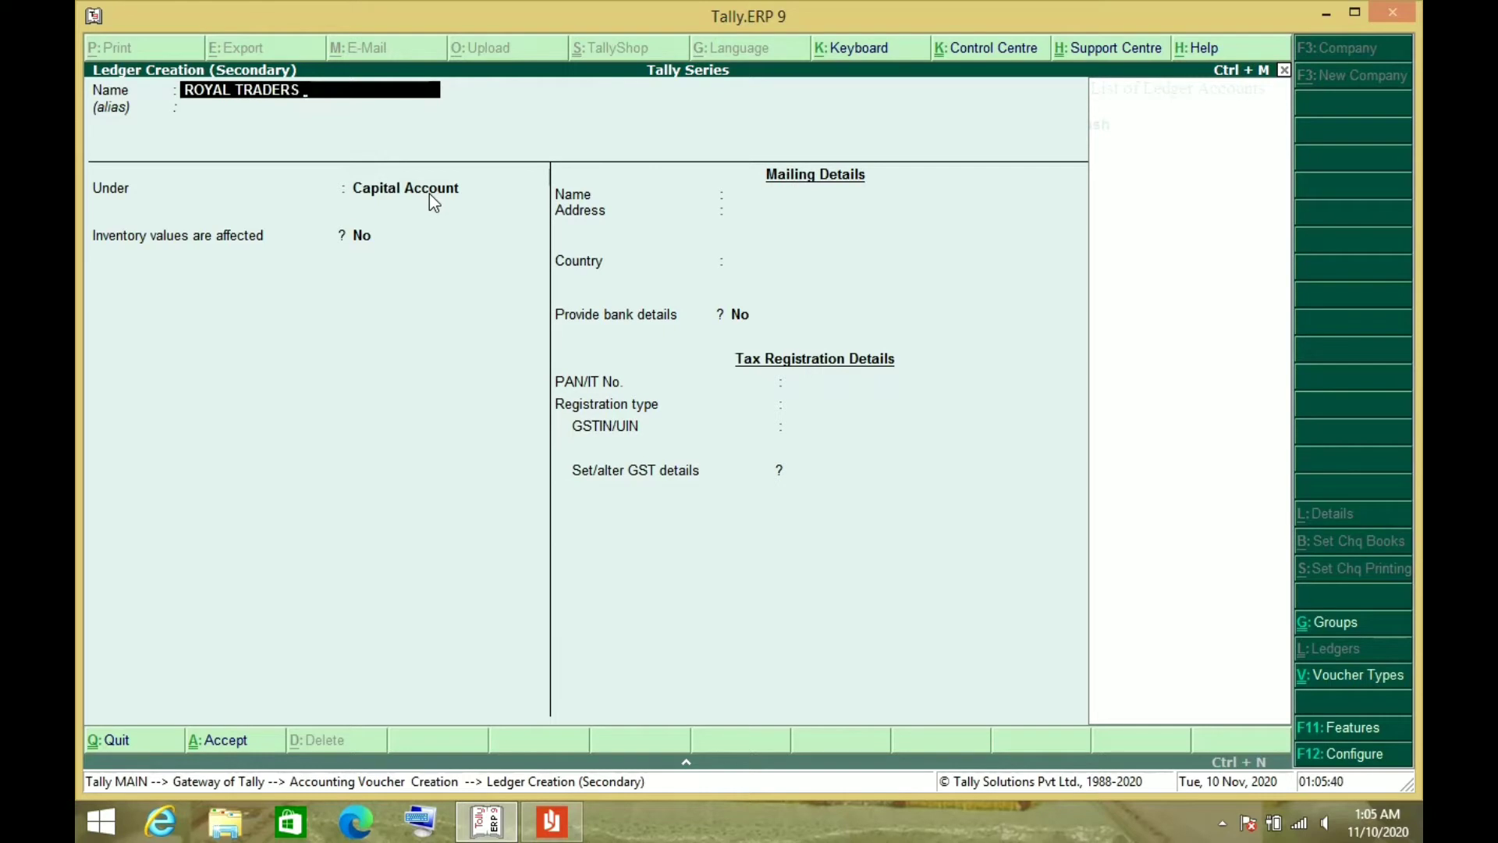
{"action": "key", "text": "Return"}
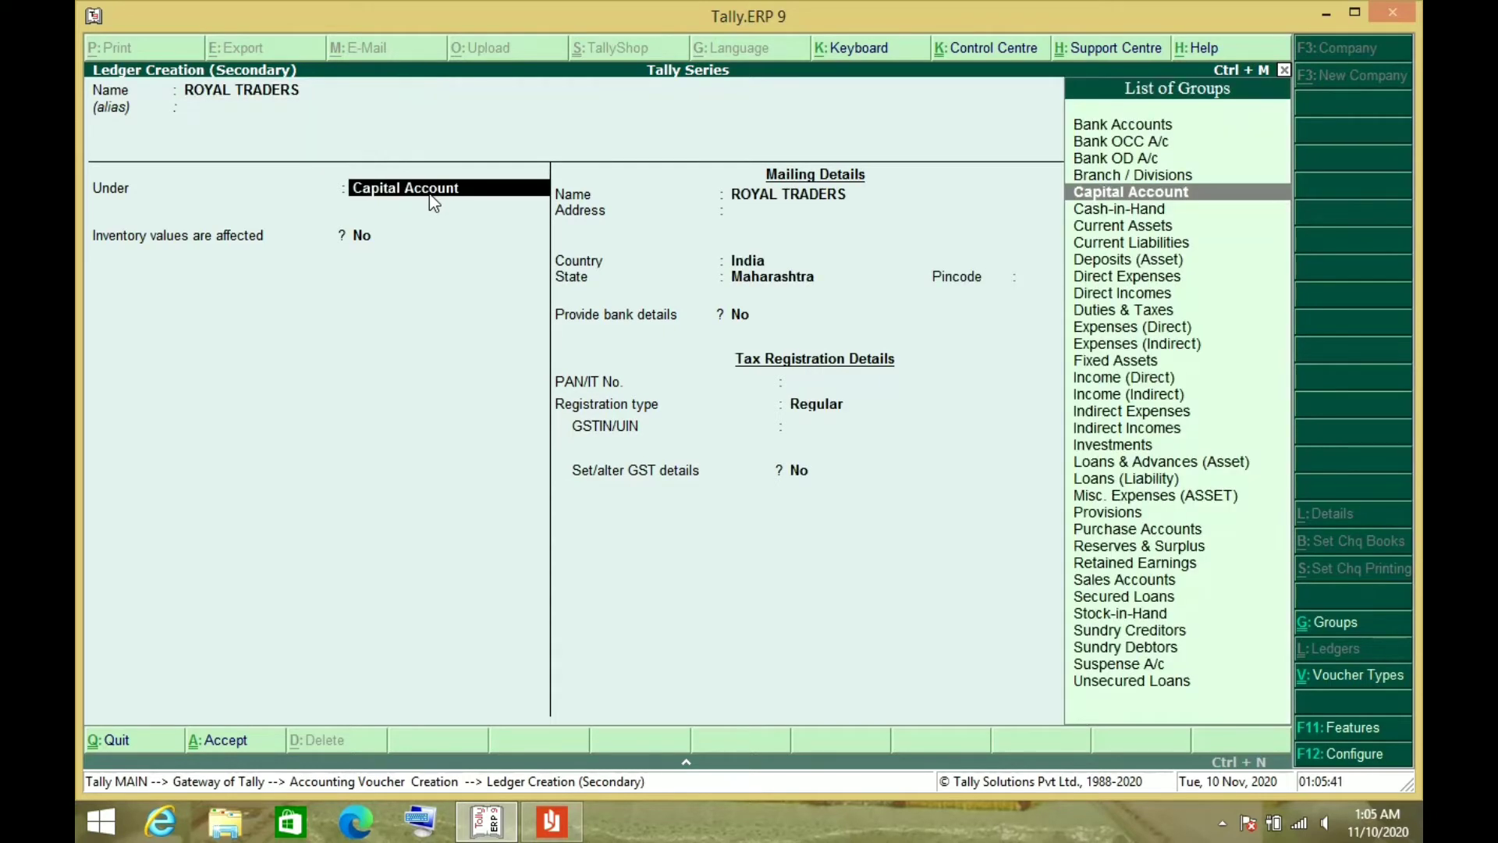
{"action": "type", "text": "SUNDR"}
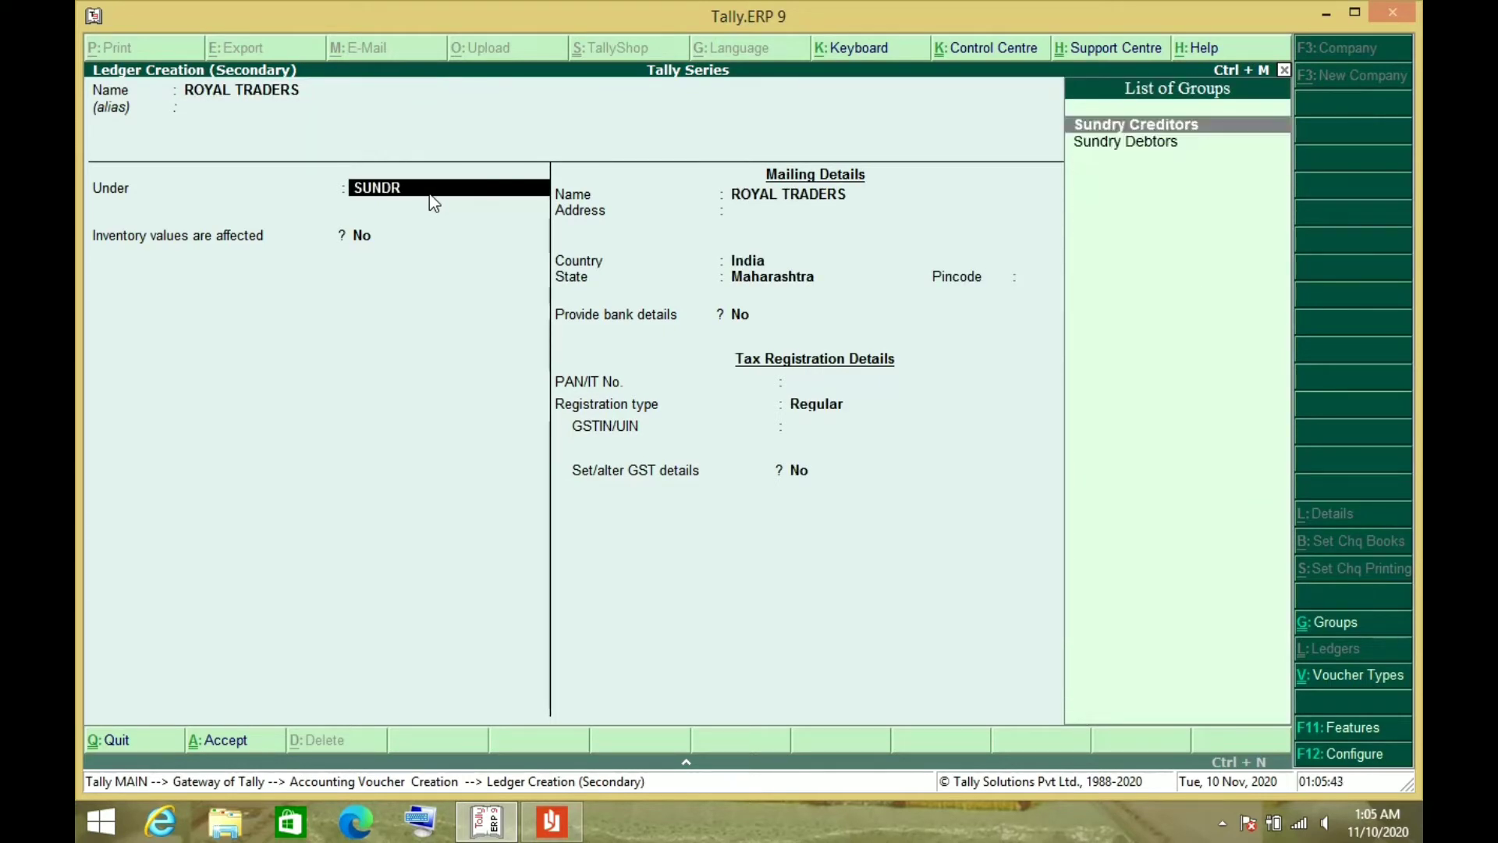
{"action": "key", "text": "Return"}
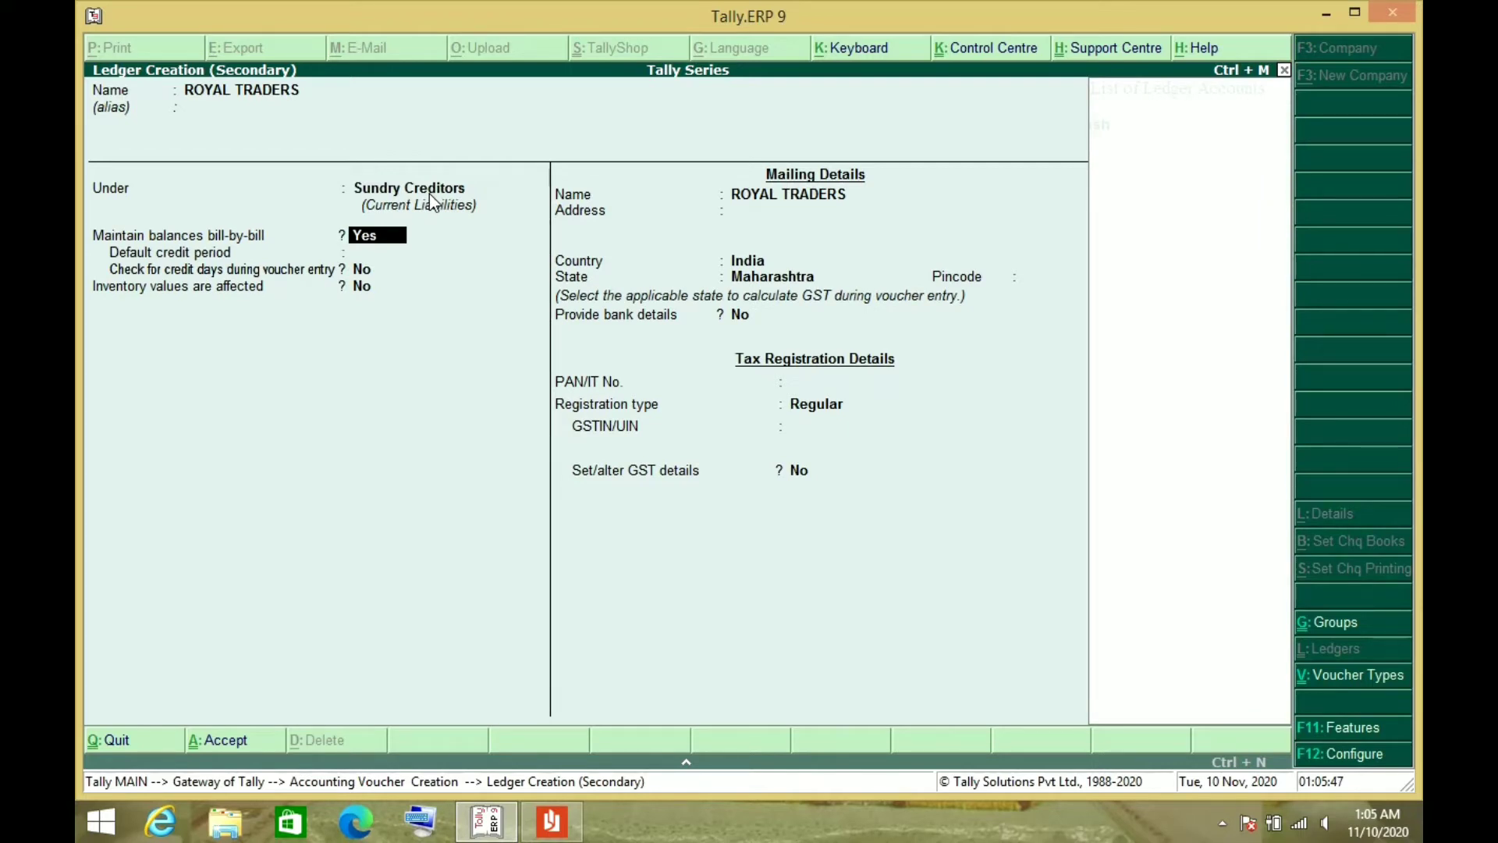
Step: Turn off bill-by-bill balances for the supplier ledger, keep inventory values unaffected, and leave the mailing address blank
{"action": "type", "text": "n"}
{"action": "key", "text": "Return"}
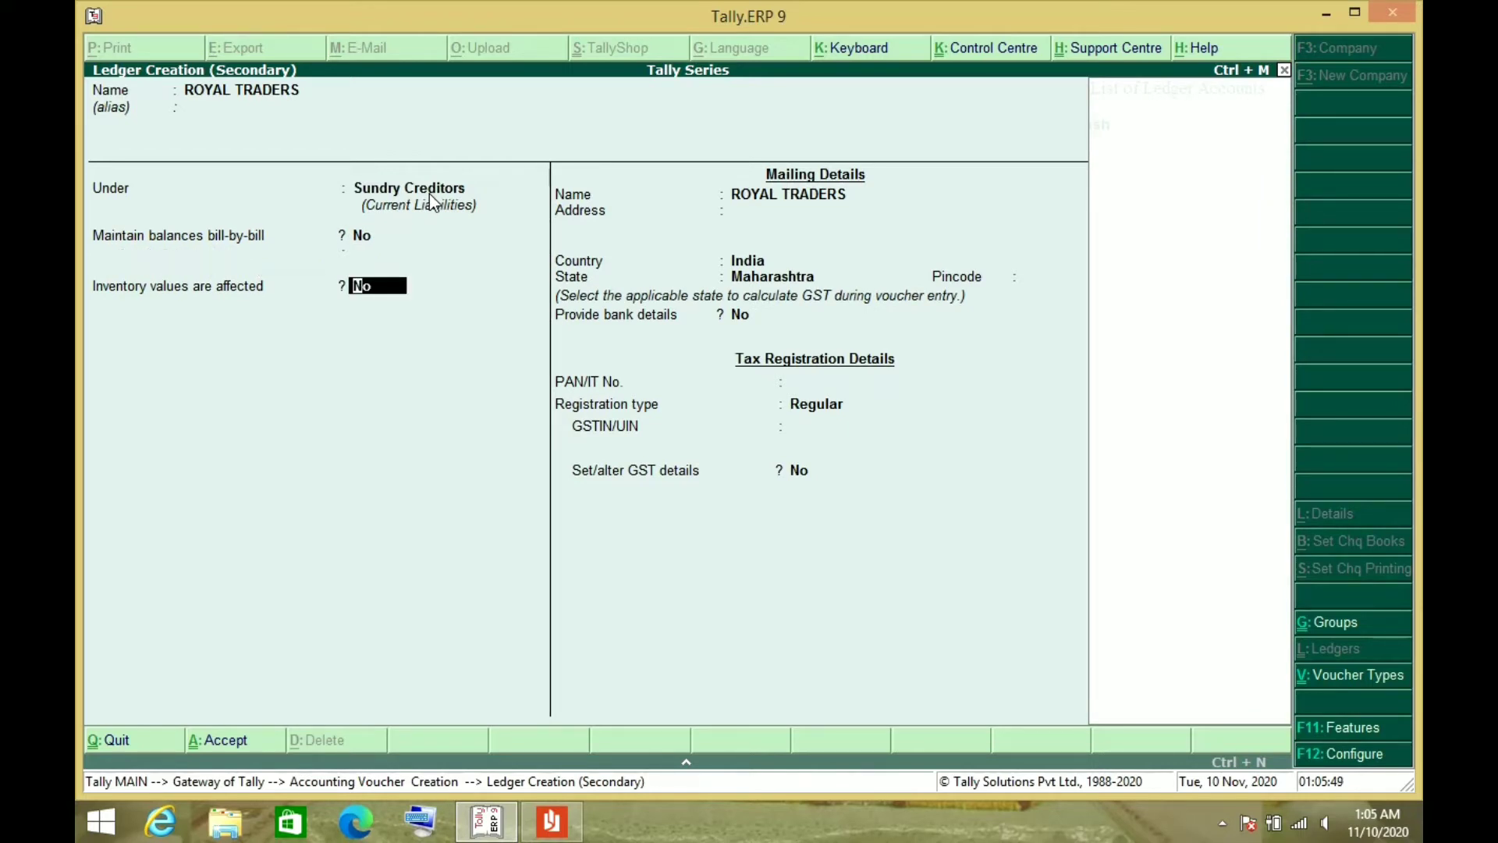
{"action": "key", "text": "Return"}
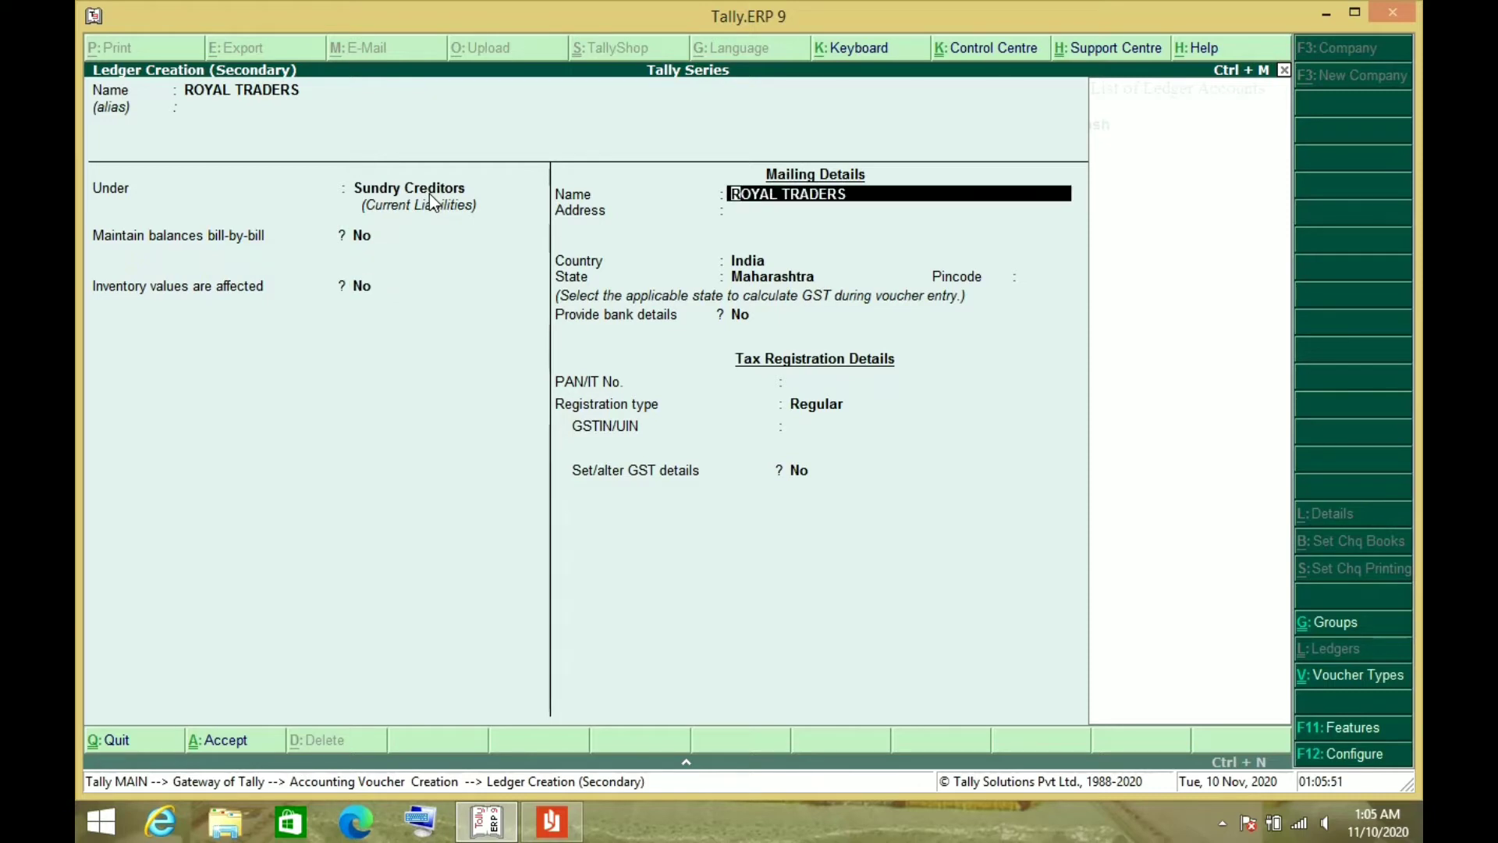
{"action": "key", "text": "Return"}
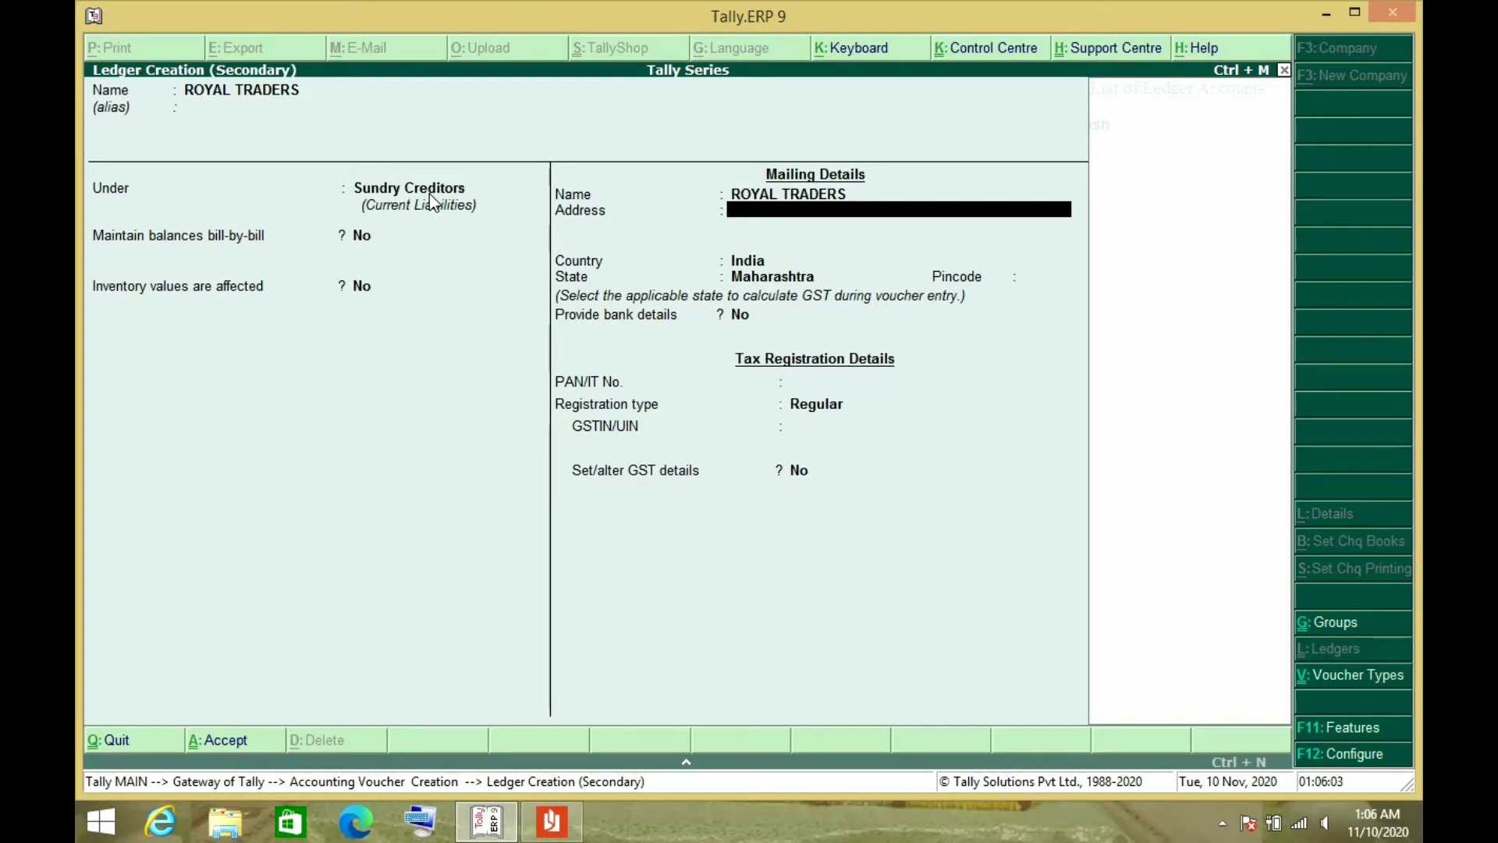
{"action": "key", "text": "alt+Tab"}
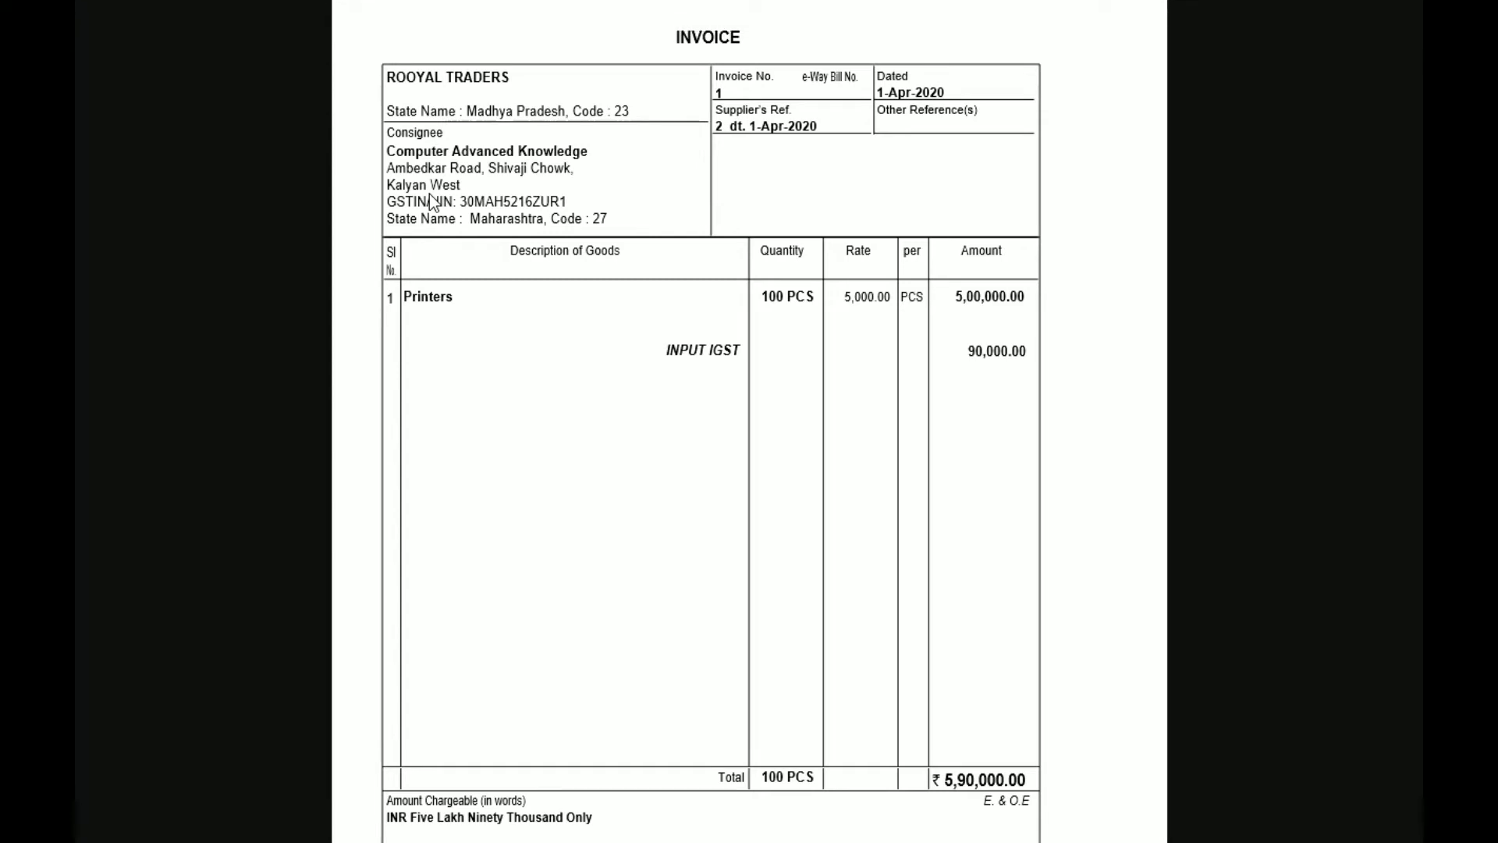
{"action": "key", "text": "alt+Tab"}
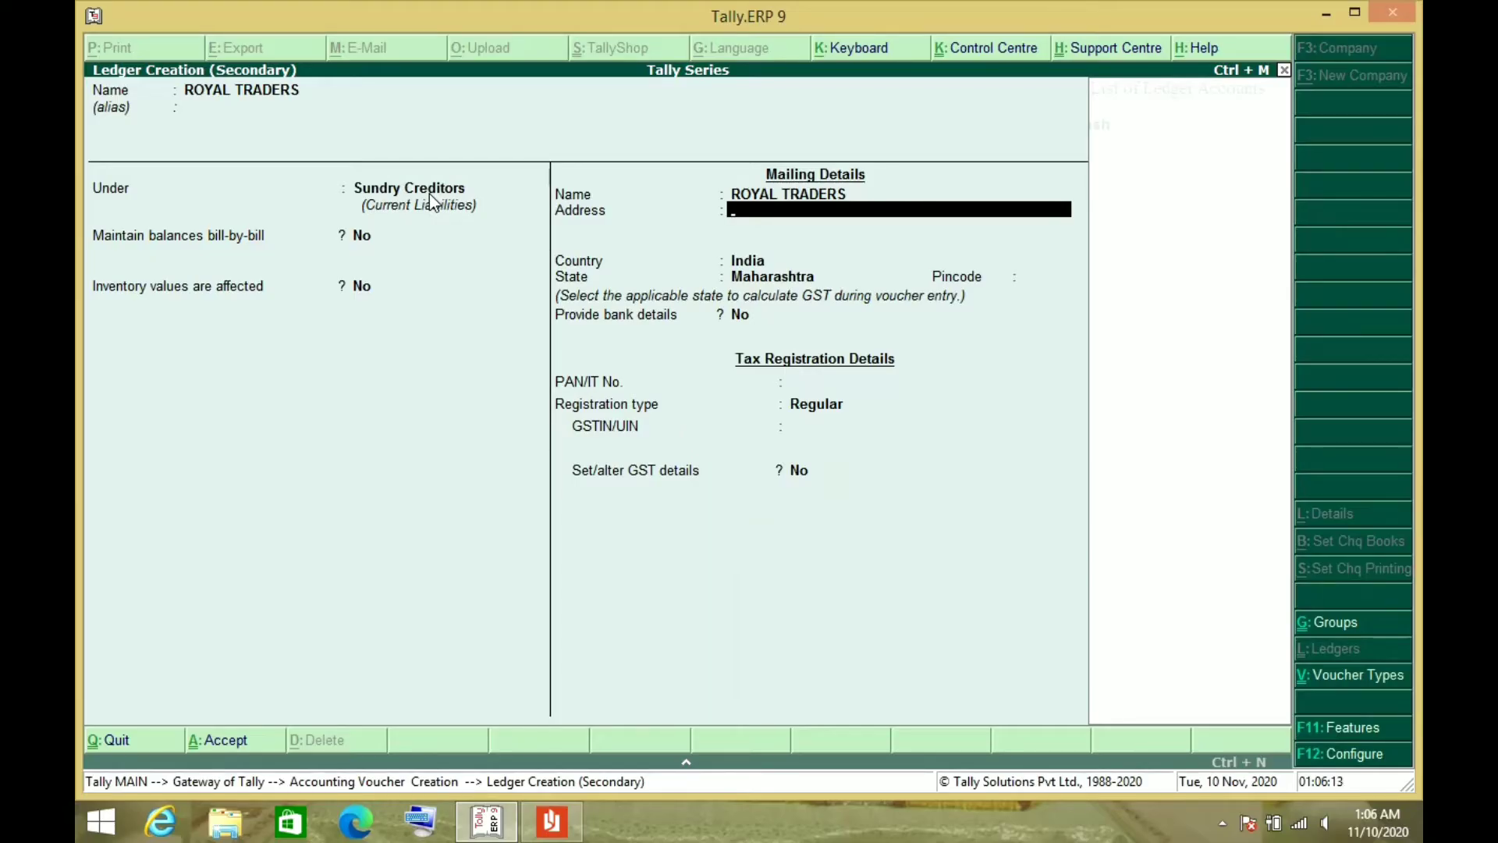
{"action": "key", "text": "Return"}
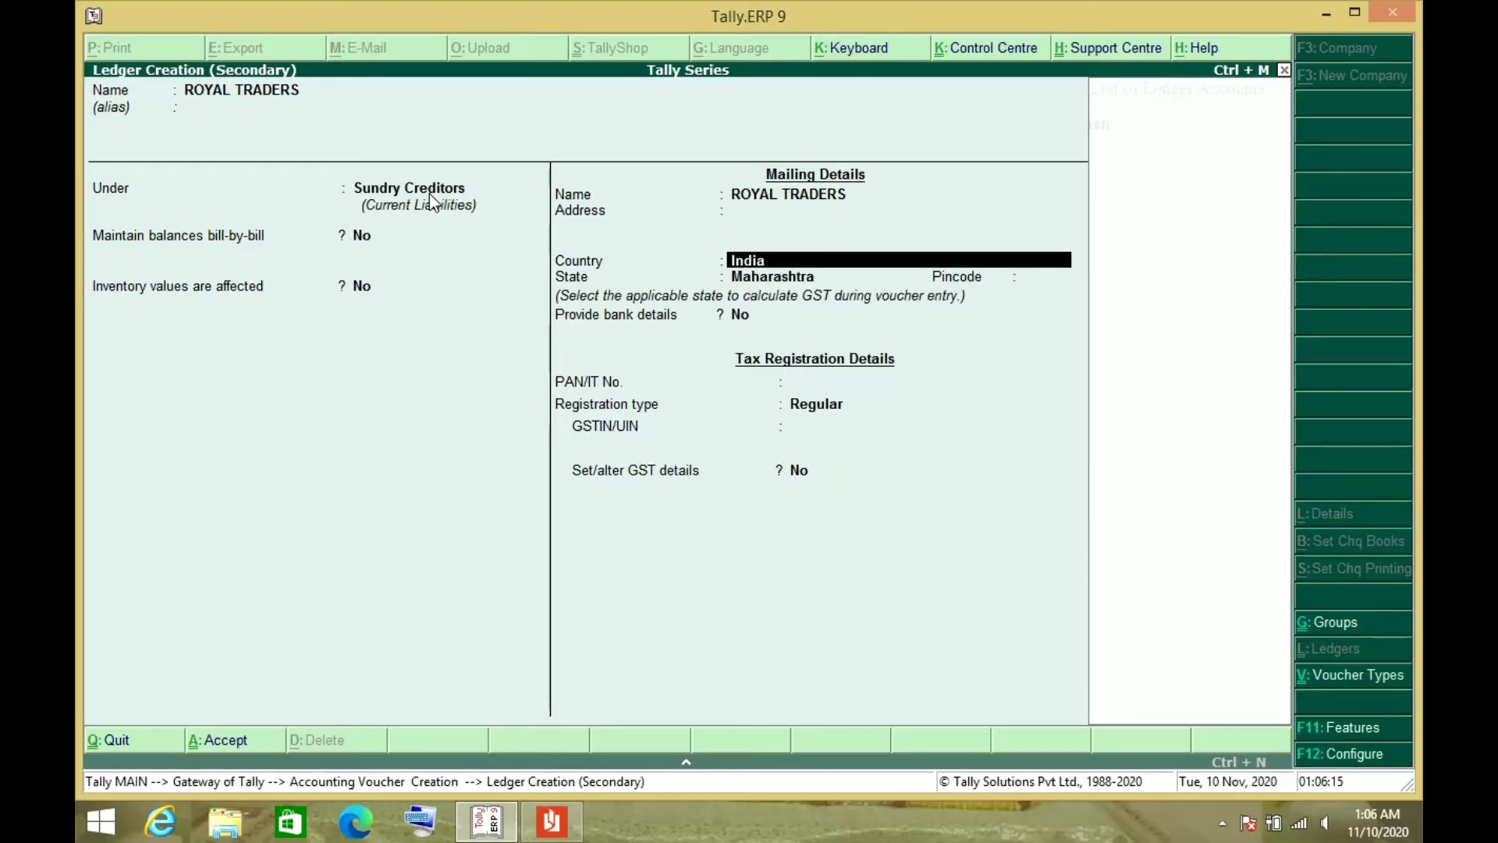
Step: Keep India as the supplier's country, set the state to Madhya Pradesh as on the invoice, and provide no bank details
{"action": "key", "text": "Return"}
{"action": "key", "text": "alt+Tab"}
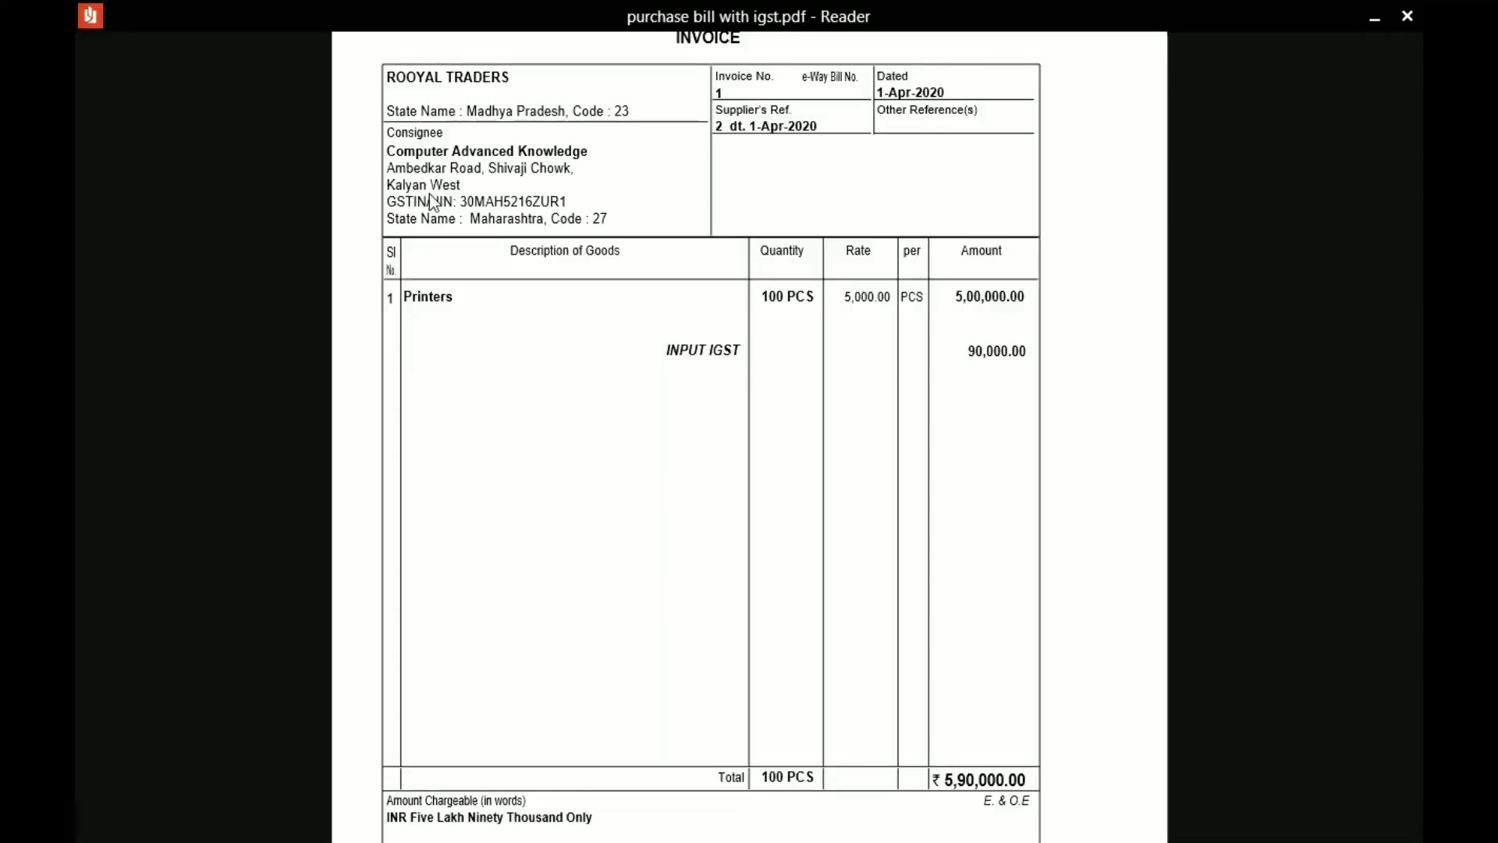
{"action": "key", "text": "alt+Tab"}
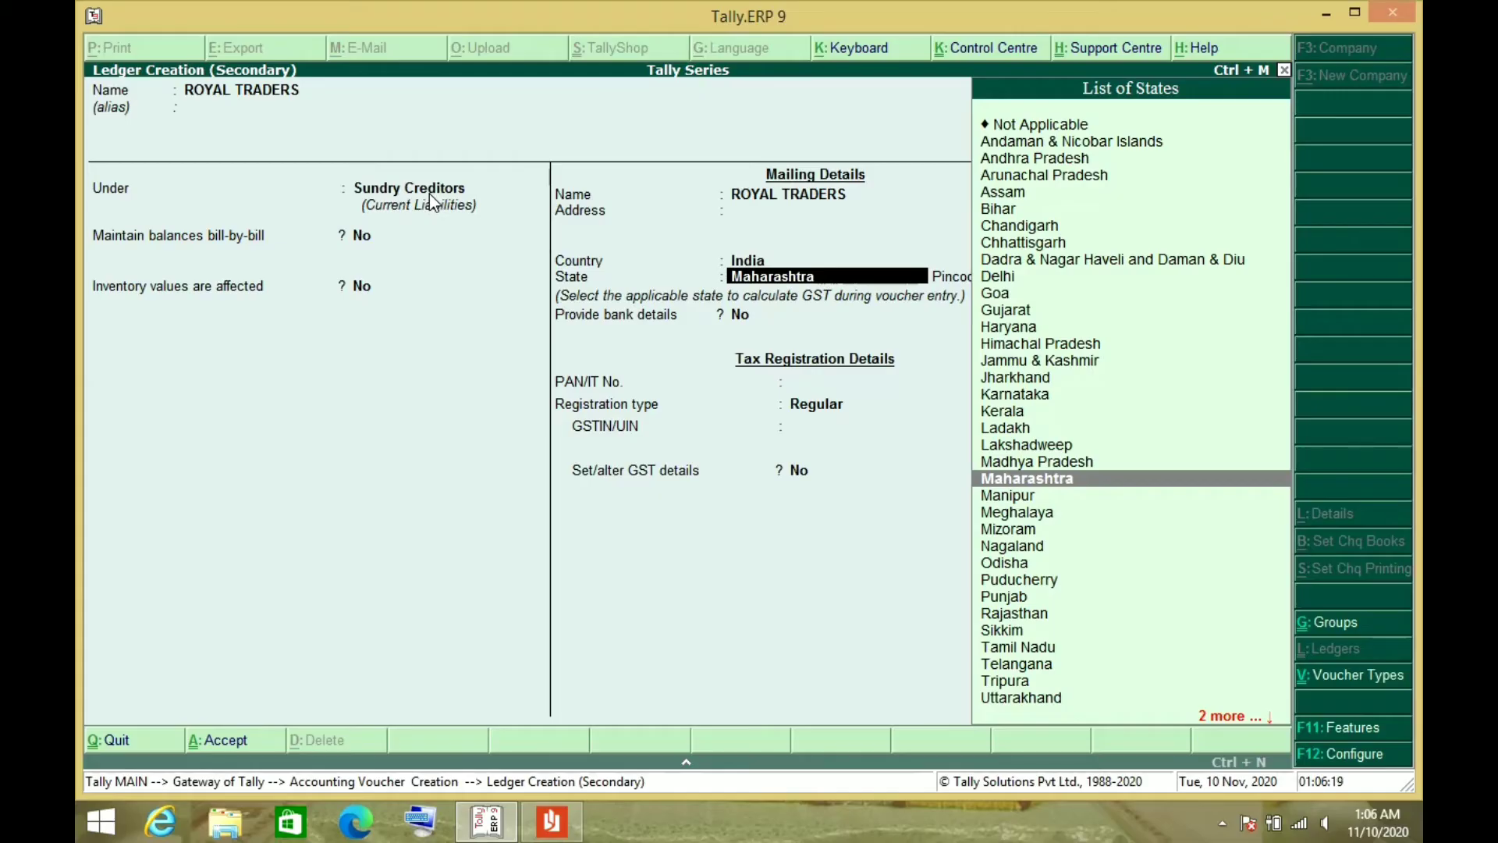
{"action": "type", "text": "MA"}
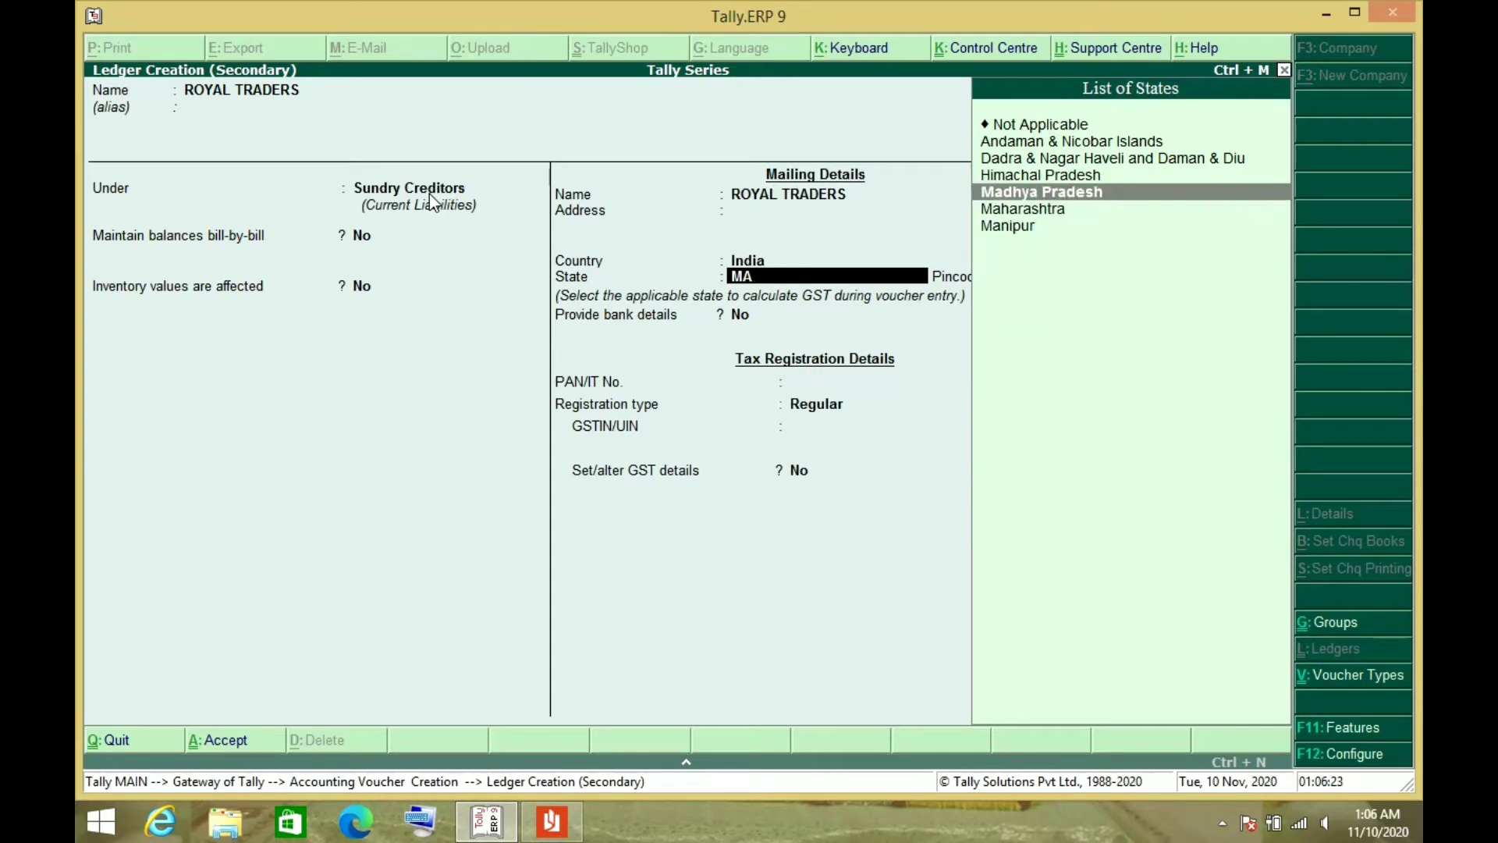
{"action": "key", "text": "Return"}
{"action": "key", "text": "Return"}
{"action": "key", "text": "Return"}
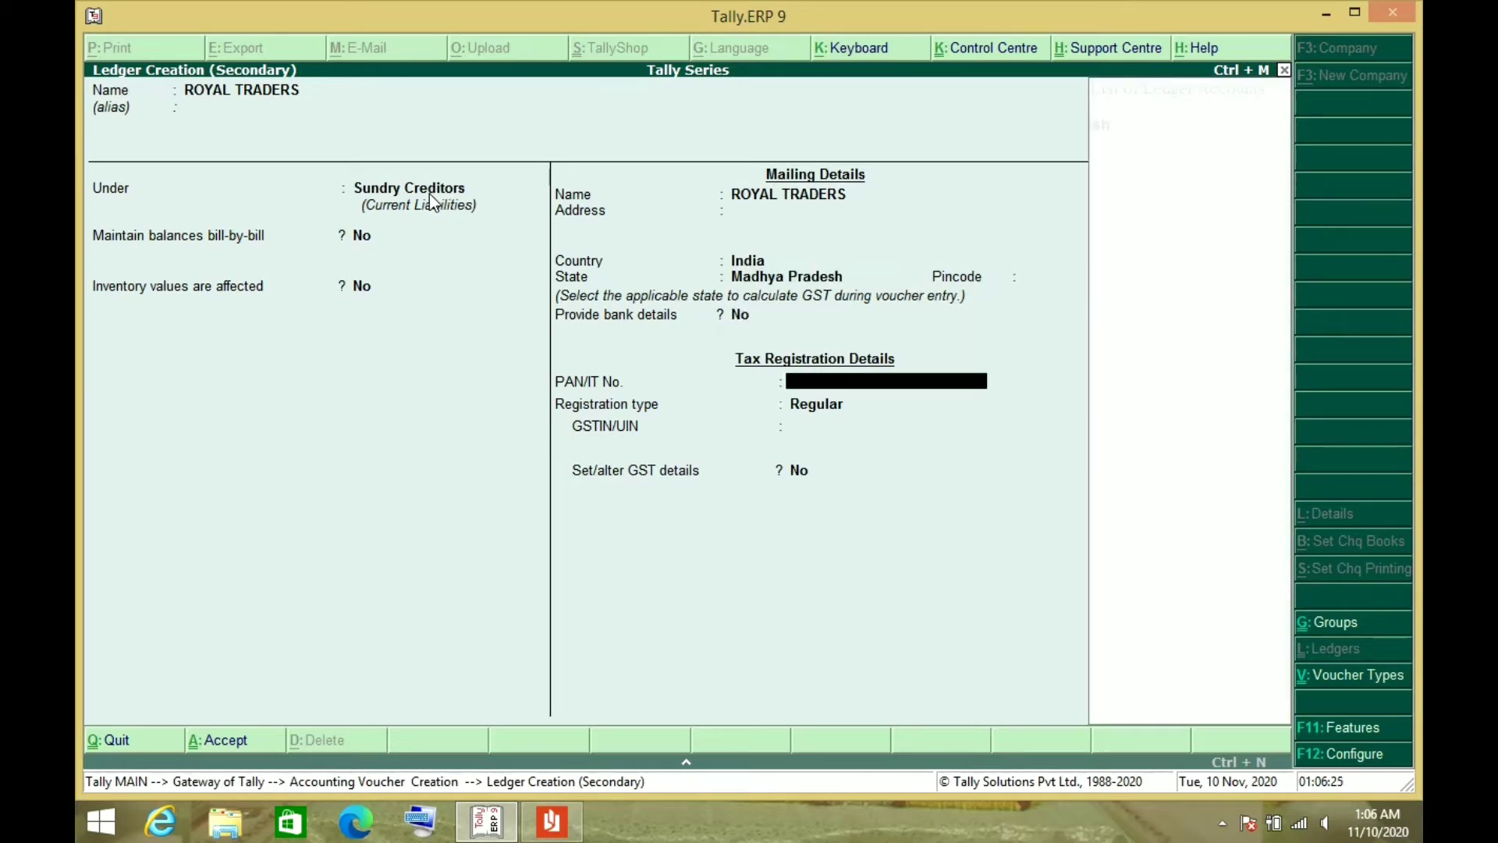
Step: Keep the supplier's Regular registration with PAN and GSTIN blank and GST details unaltered, and save the ledger
{"action": "key", "text": "Return"}
{"action": "key", "text": "Return"}
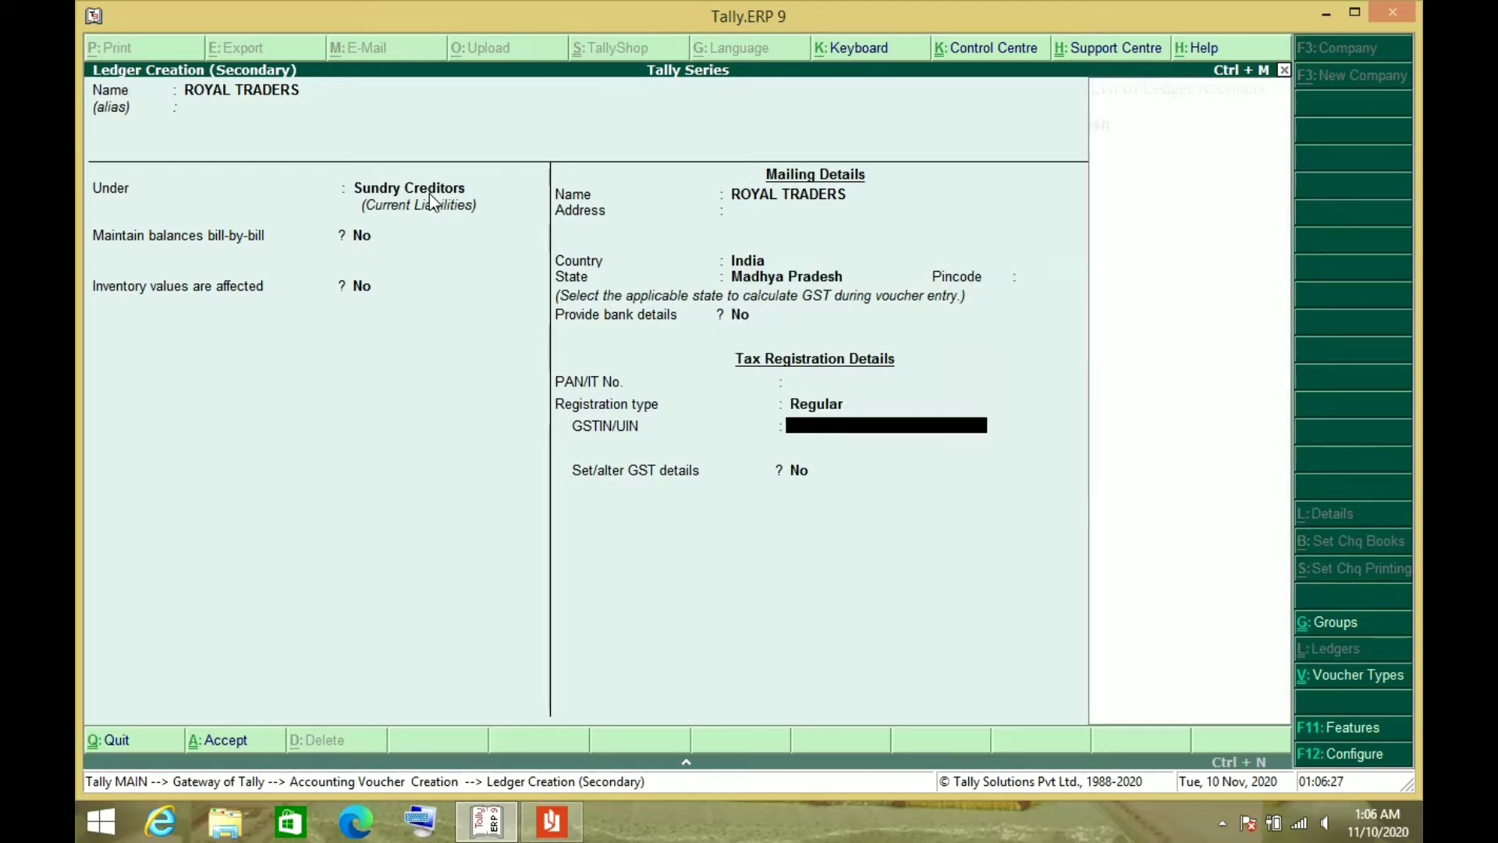
{"action": "key", "text": "alt+Tab"}
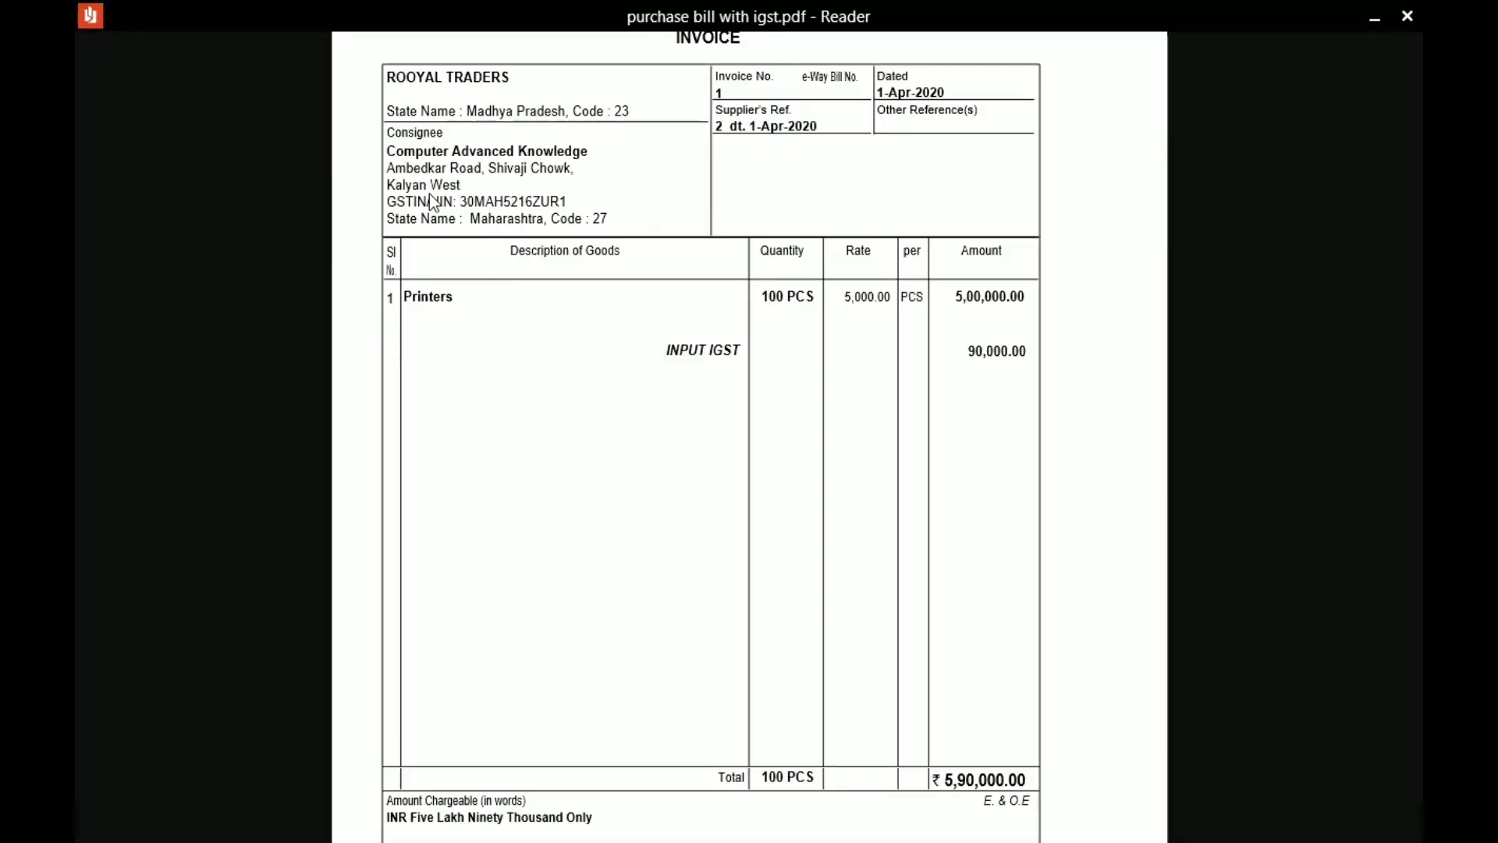
{"action": "key", "text": "alt+Tab"}
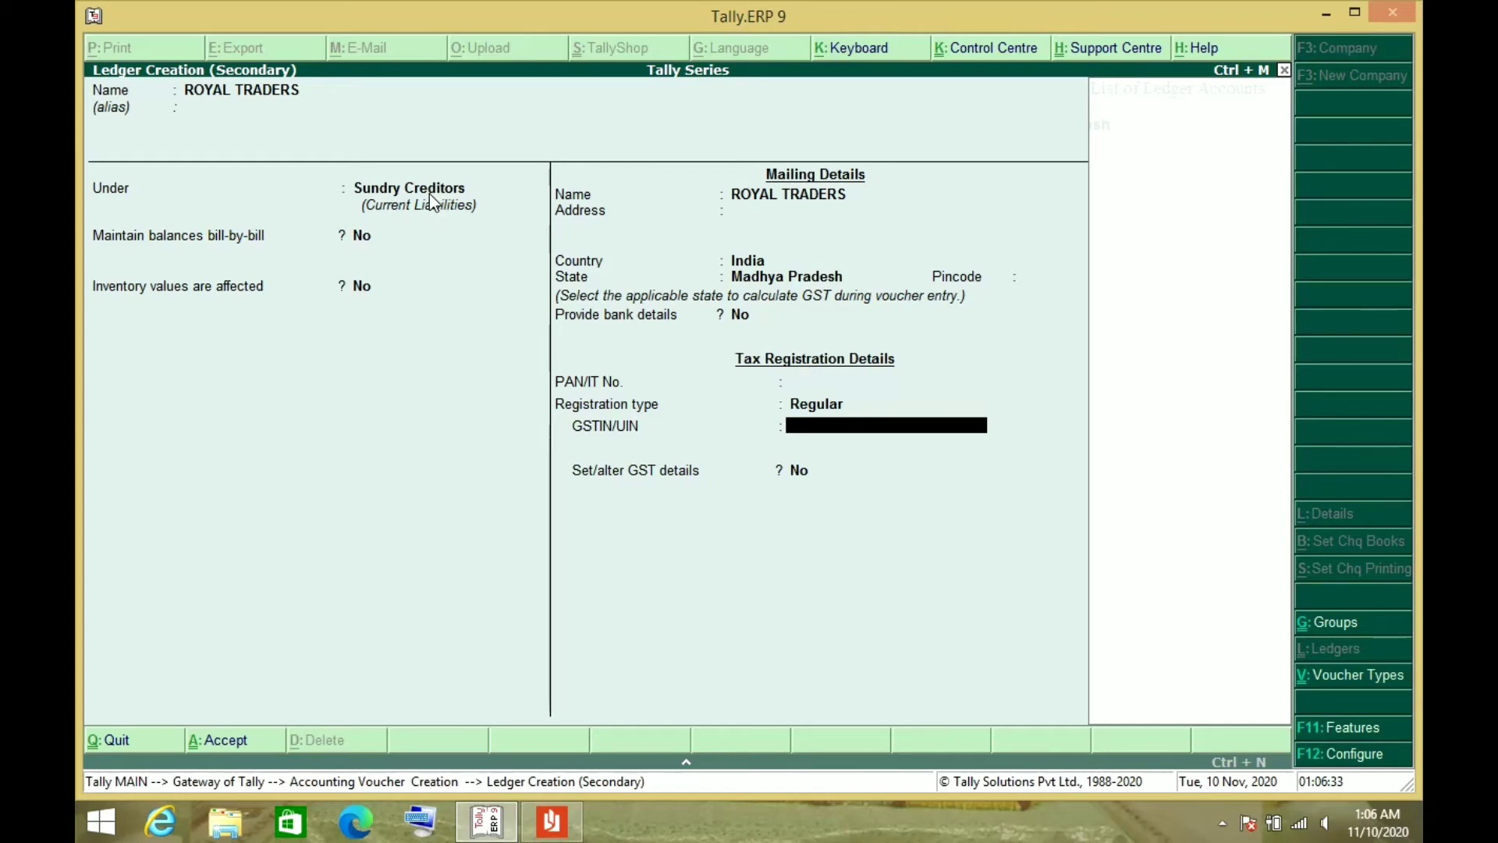
{"action": "key", "text": "Return"}
{"action": "key", "text": "Return"}
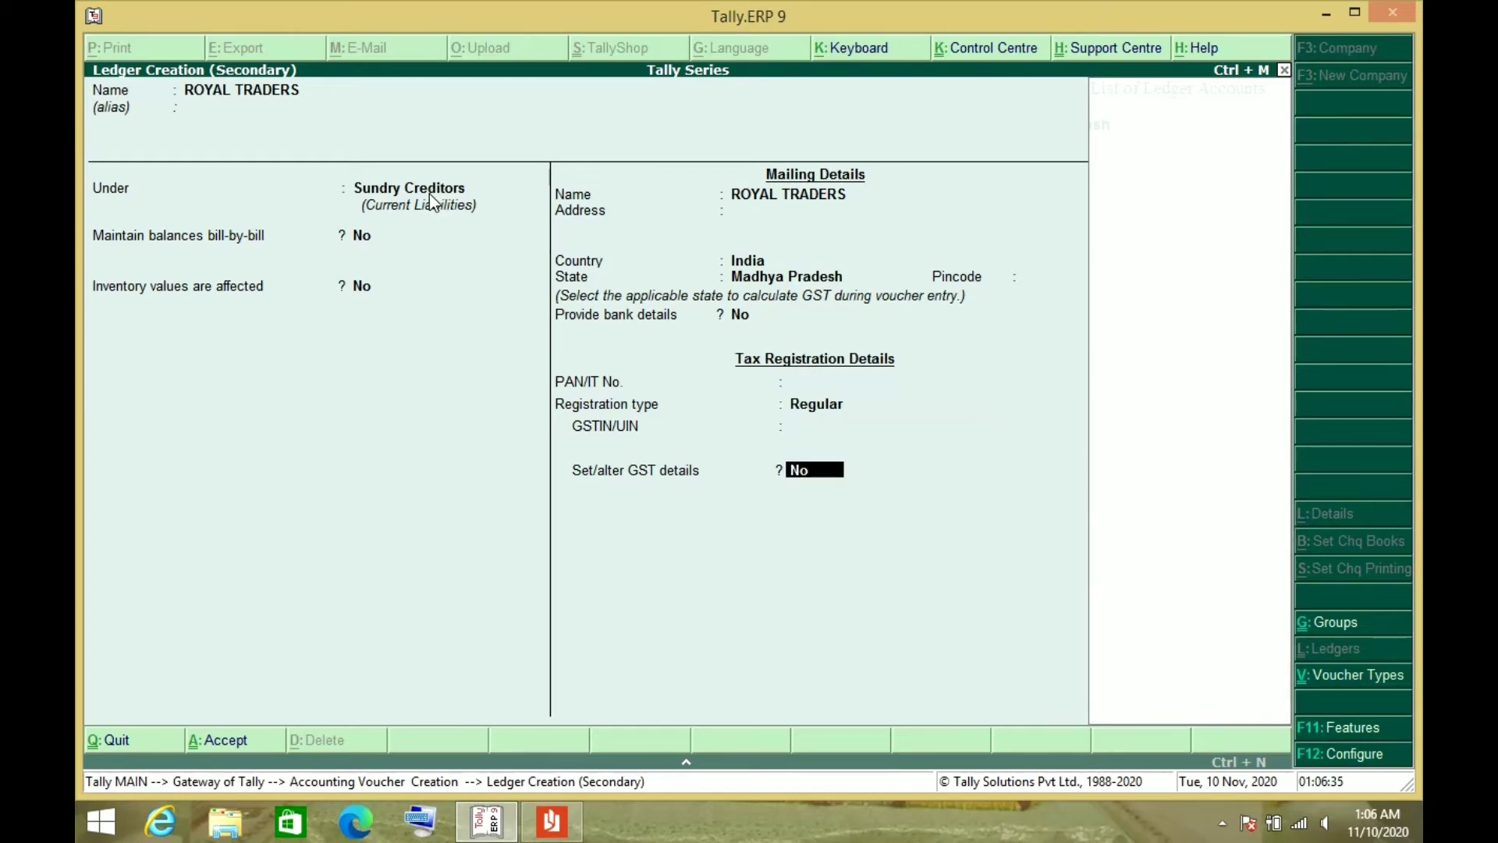
{"action": "key", "text": "Return"}
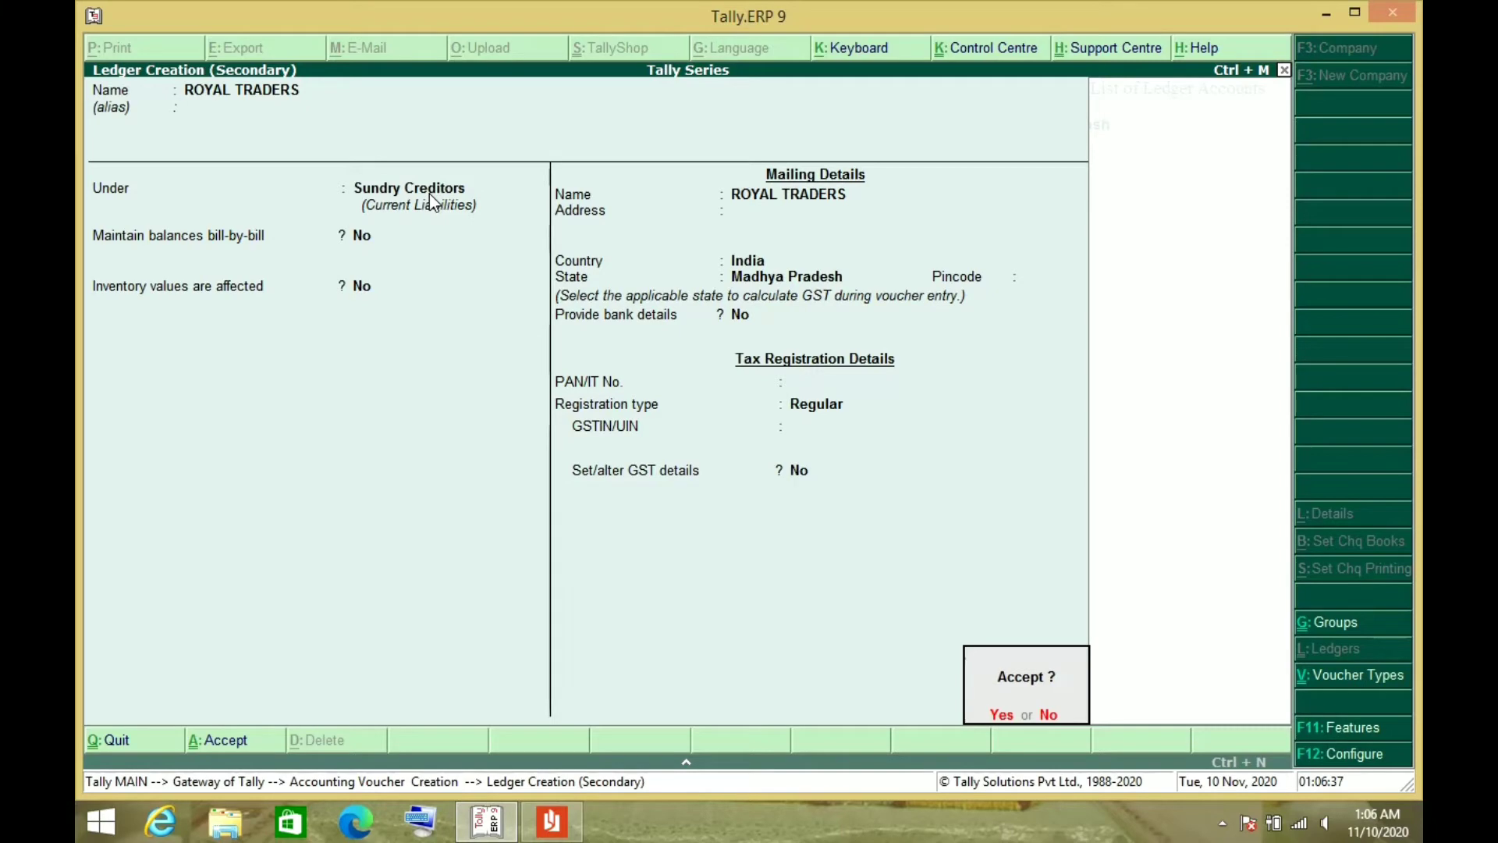
{"action": "key", "text": "Return"}
Step: Use ROYAL TRADERS as the voucher's party account, accept the default supplier details, and proceed to the purchase ledger entry
{"action": "key", "text": "Return"}
{"action": "key", "text": "Return"}
{"action": "key", "text": "Return"}
{"action": "key", "text": "Return"}
{"action": "key", "text": "Return"}
{"action": "key", "text": "Return"}
{"action": "key", "text": "Return"}
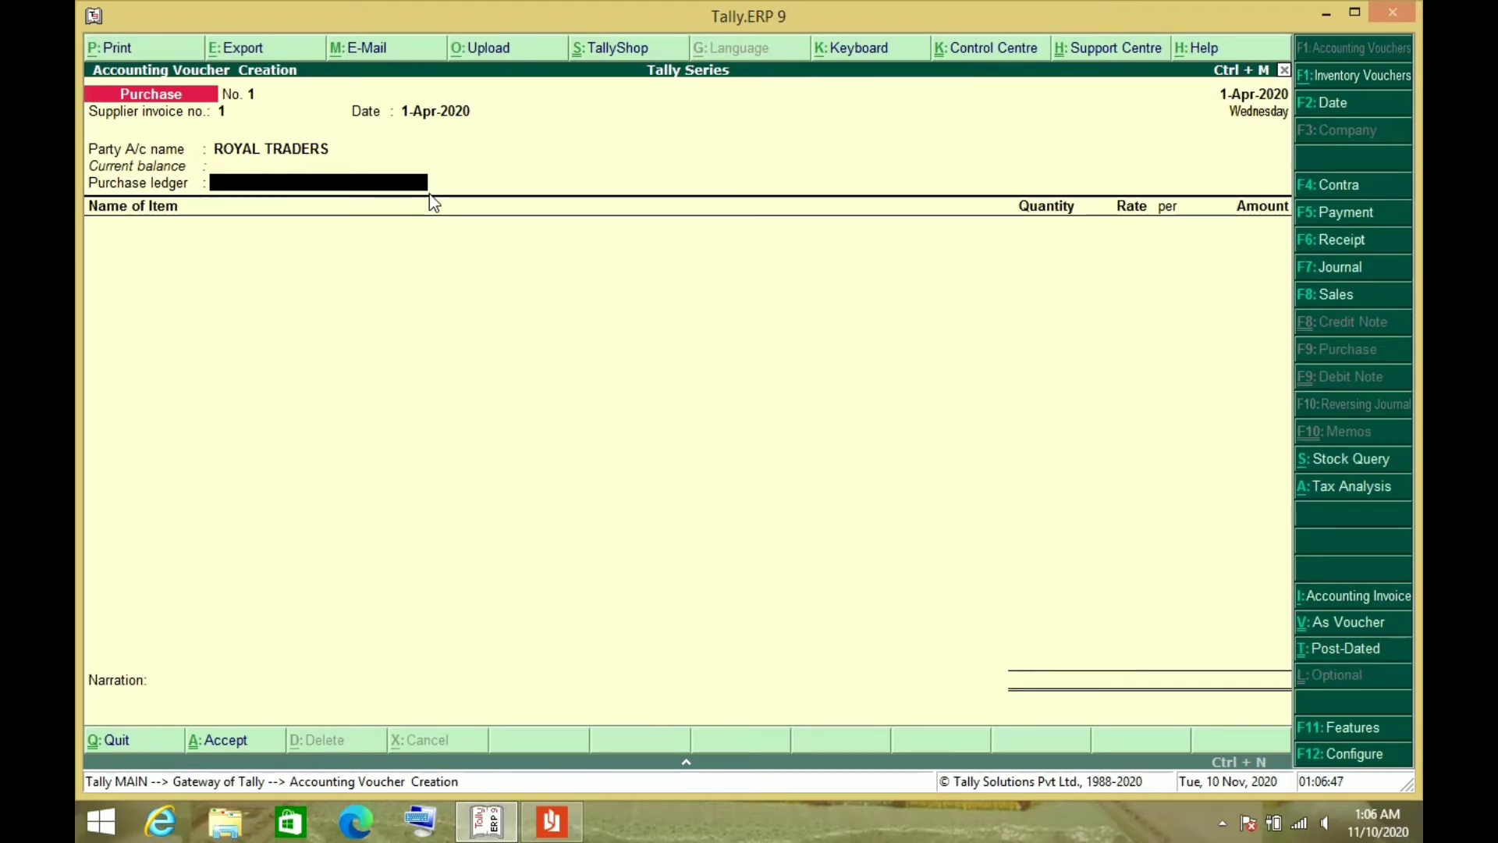
Step: Create a purchase ledger named PURCHASE IGST and place it under Purchase Accounts
{"action": "key", "text": "alt+c"}
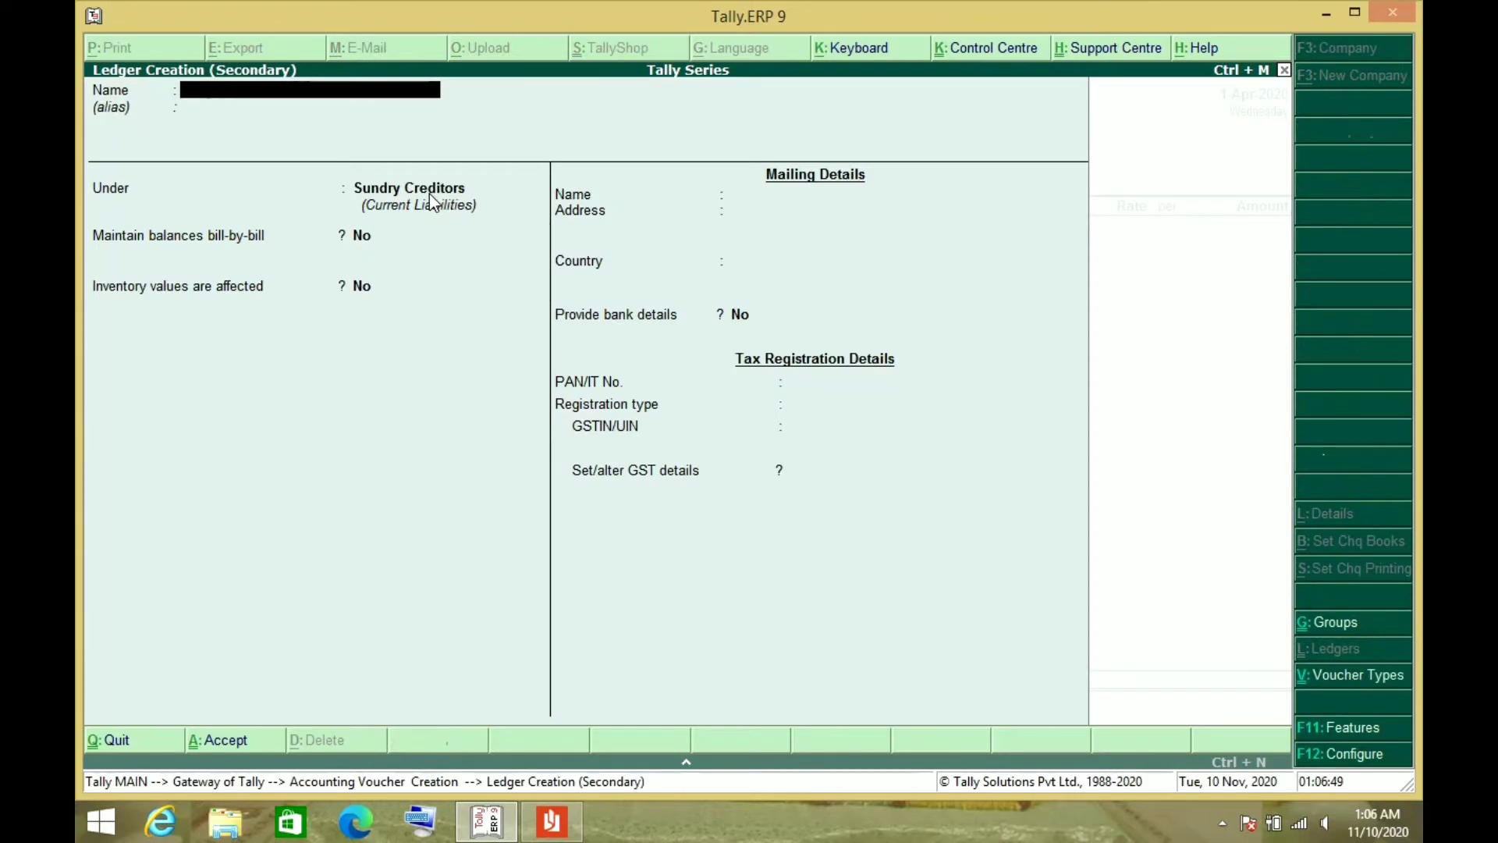
{"action": "type", "text": "PURCHASE IGST"}
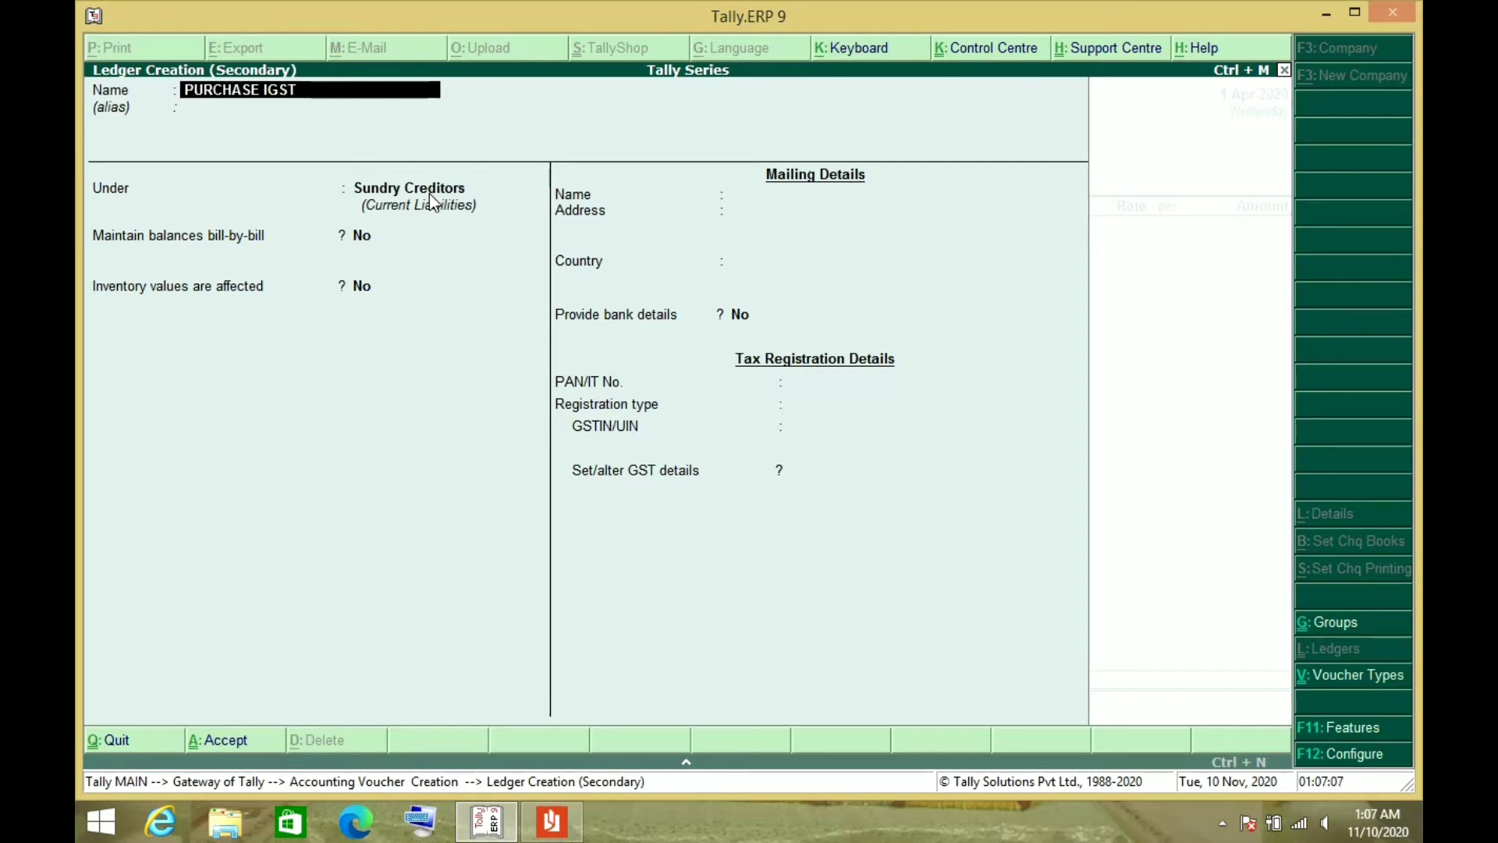
{"action": "key", "text": "Return"}
{"action": "key", "text": "Return"}
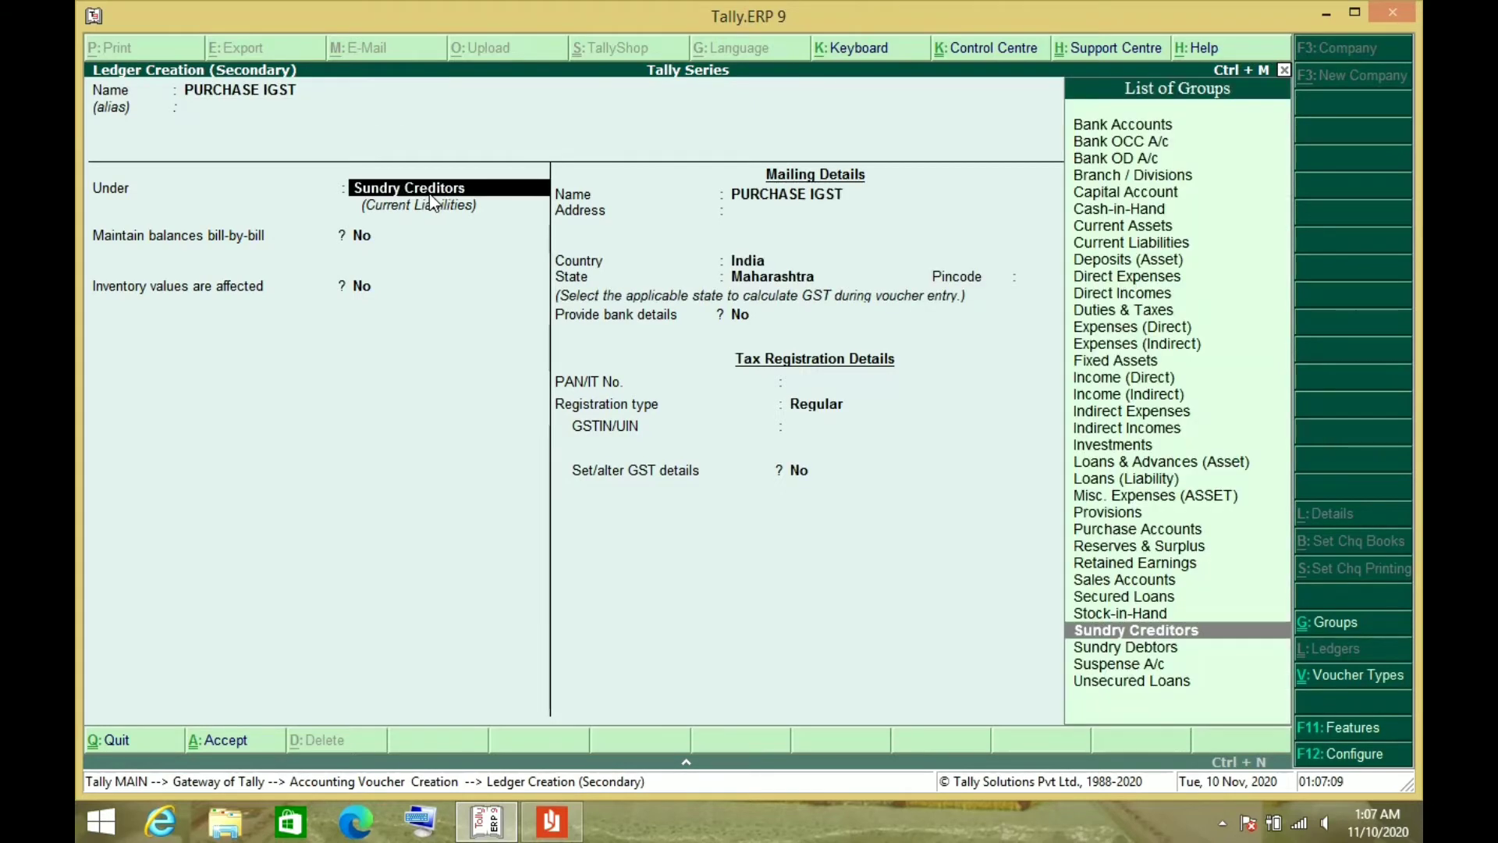
{"action": "type", "text": "DUTI"}
{"action": "key", "text": "BackSpace"}
{"action": "key", "text": "BackSpace"}
{"action": "key", "text": "BackSpace"}
{"action": "key", "text": "BackSpace"}
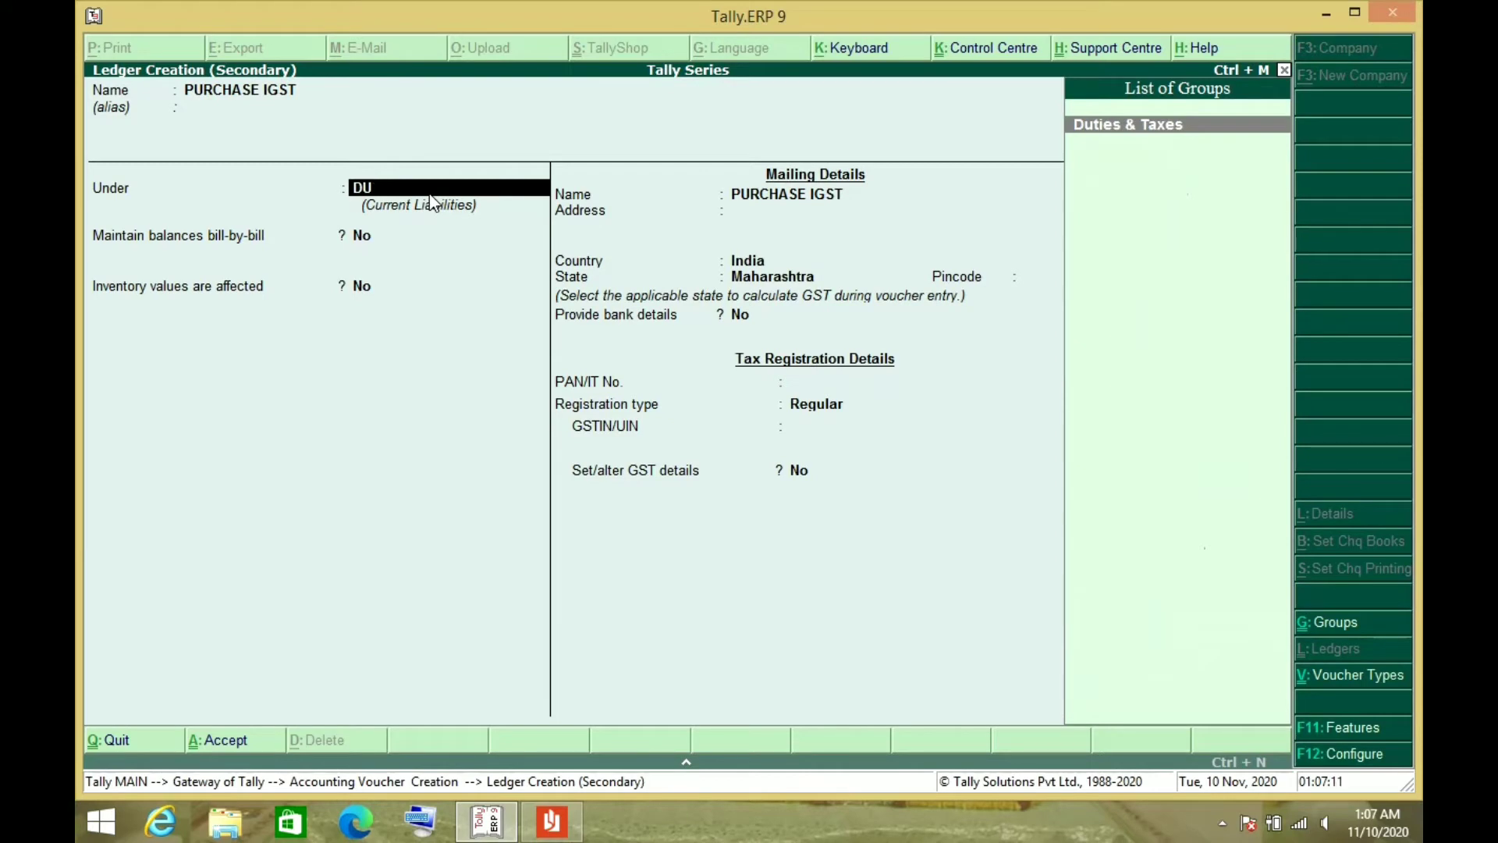
{"action": "type", "text": "PURC"}
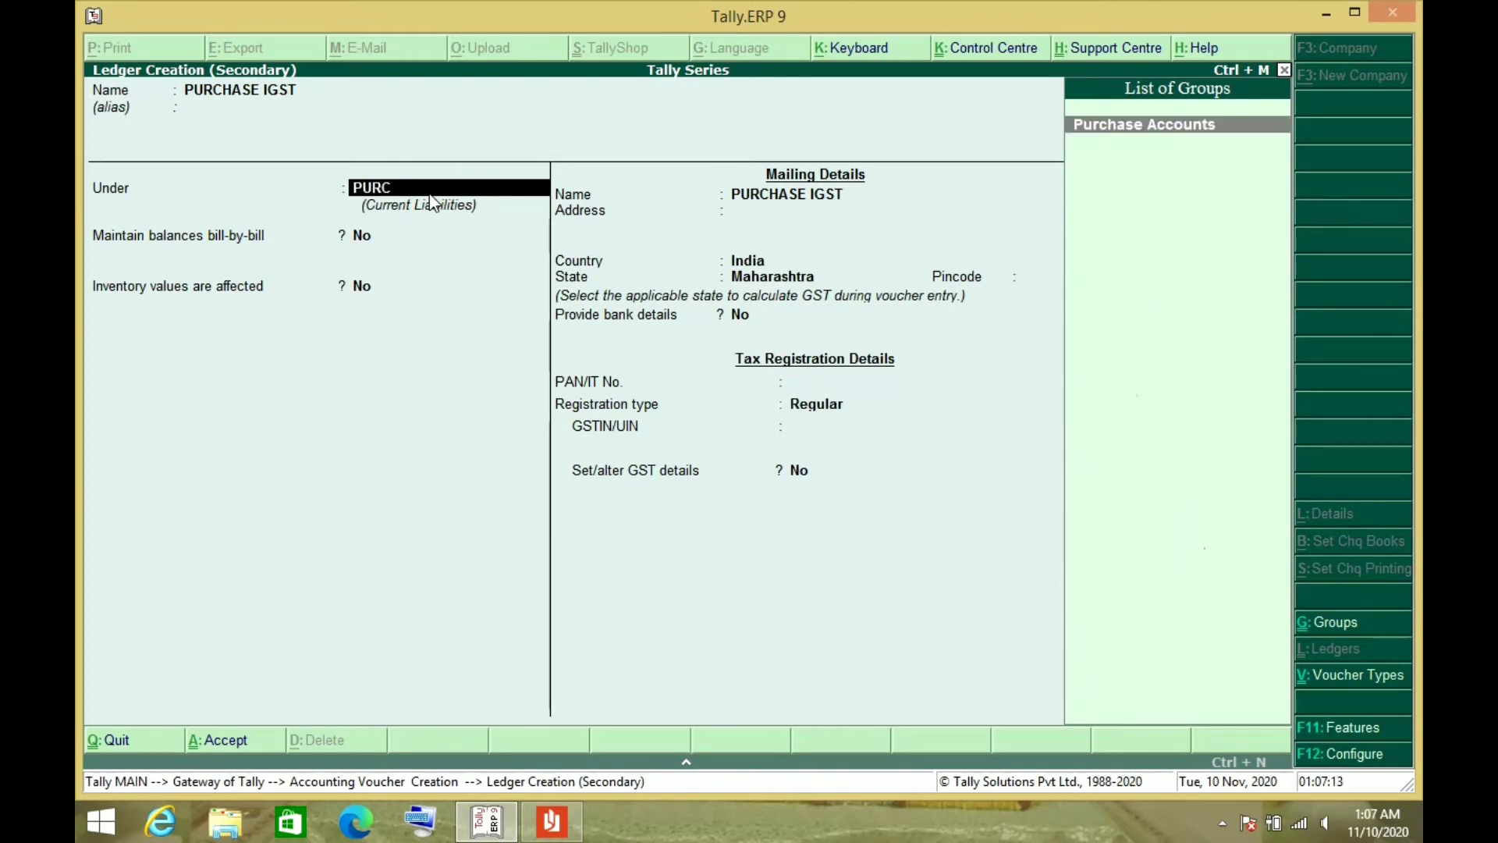
{"action": "key", "text": "Return"}
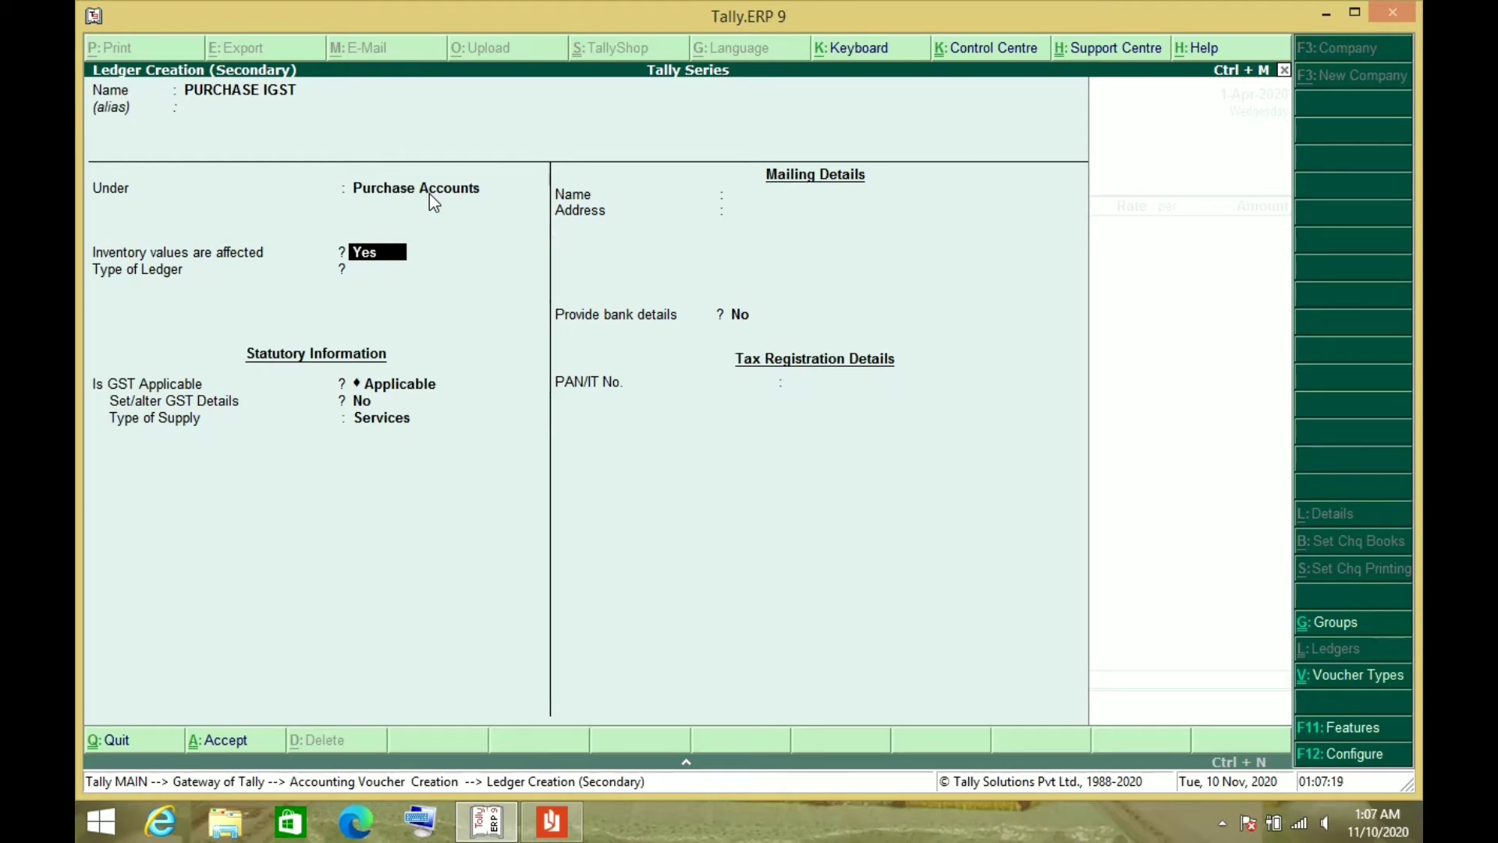
Step: Keep inventory values affected and GST applicable for the PURCHASE IGST ledger, set its type of supply to Goods, and save it
{"action": "key", "text": "Return"}
{"action": "key", "text": "Return"}
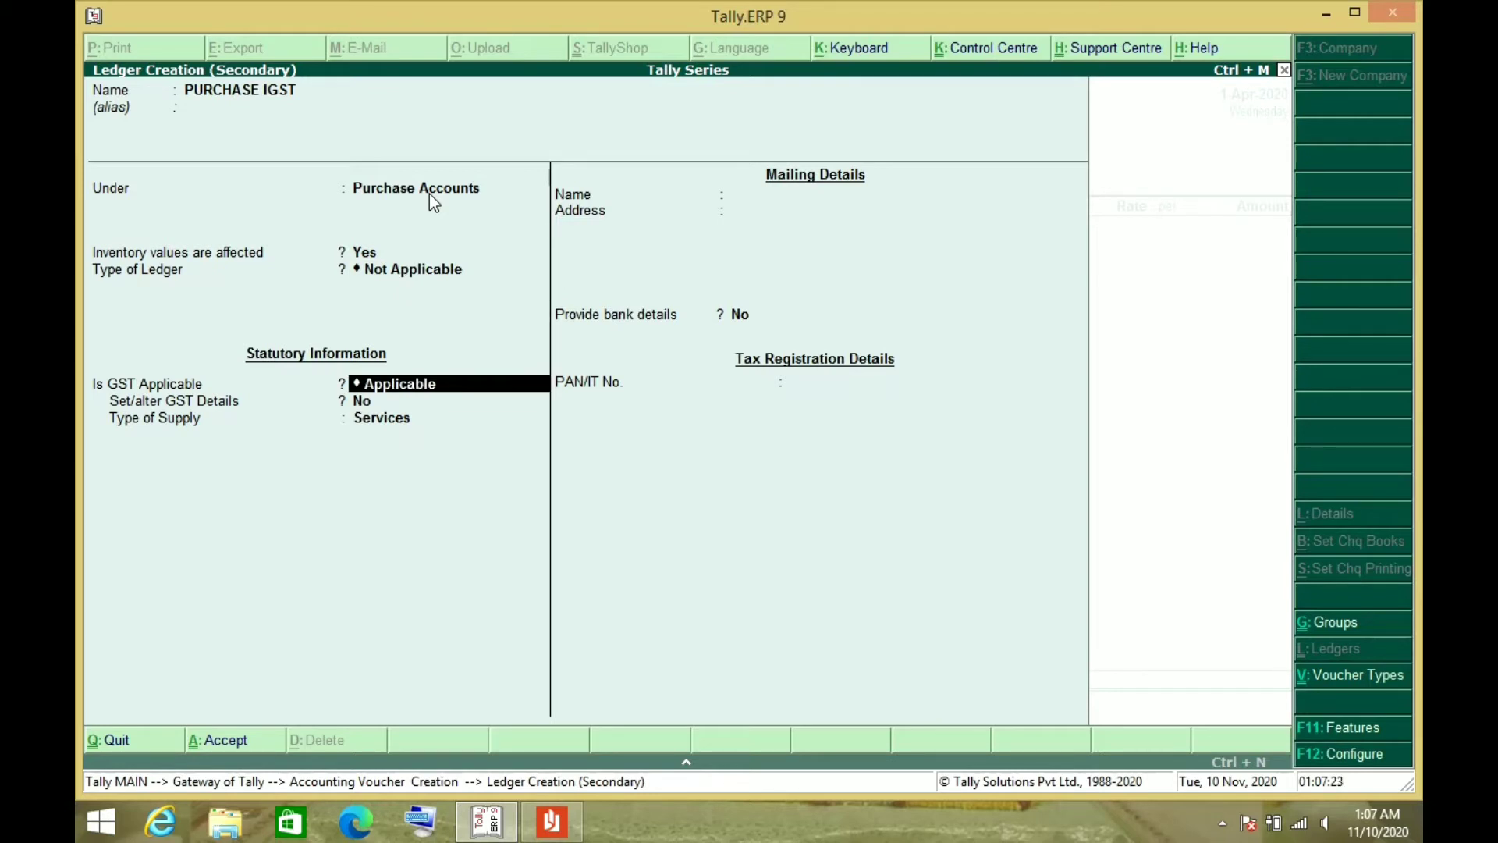
{"action": "key", "text": "Return"}
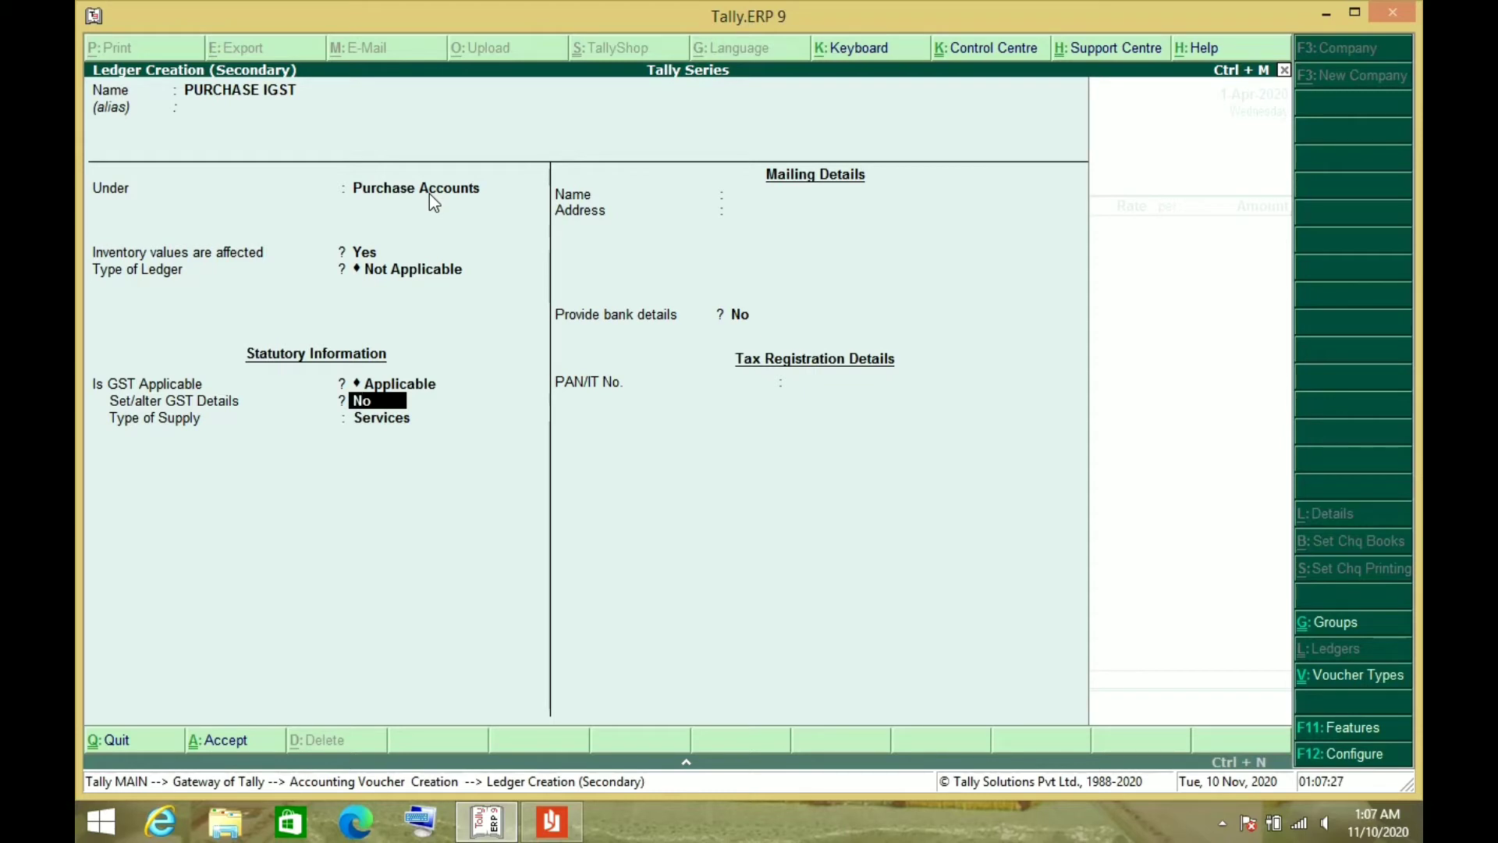
{"action": "key", "text": "Return"}
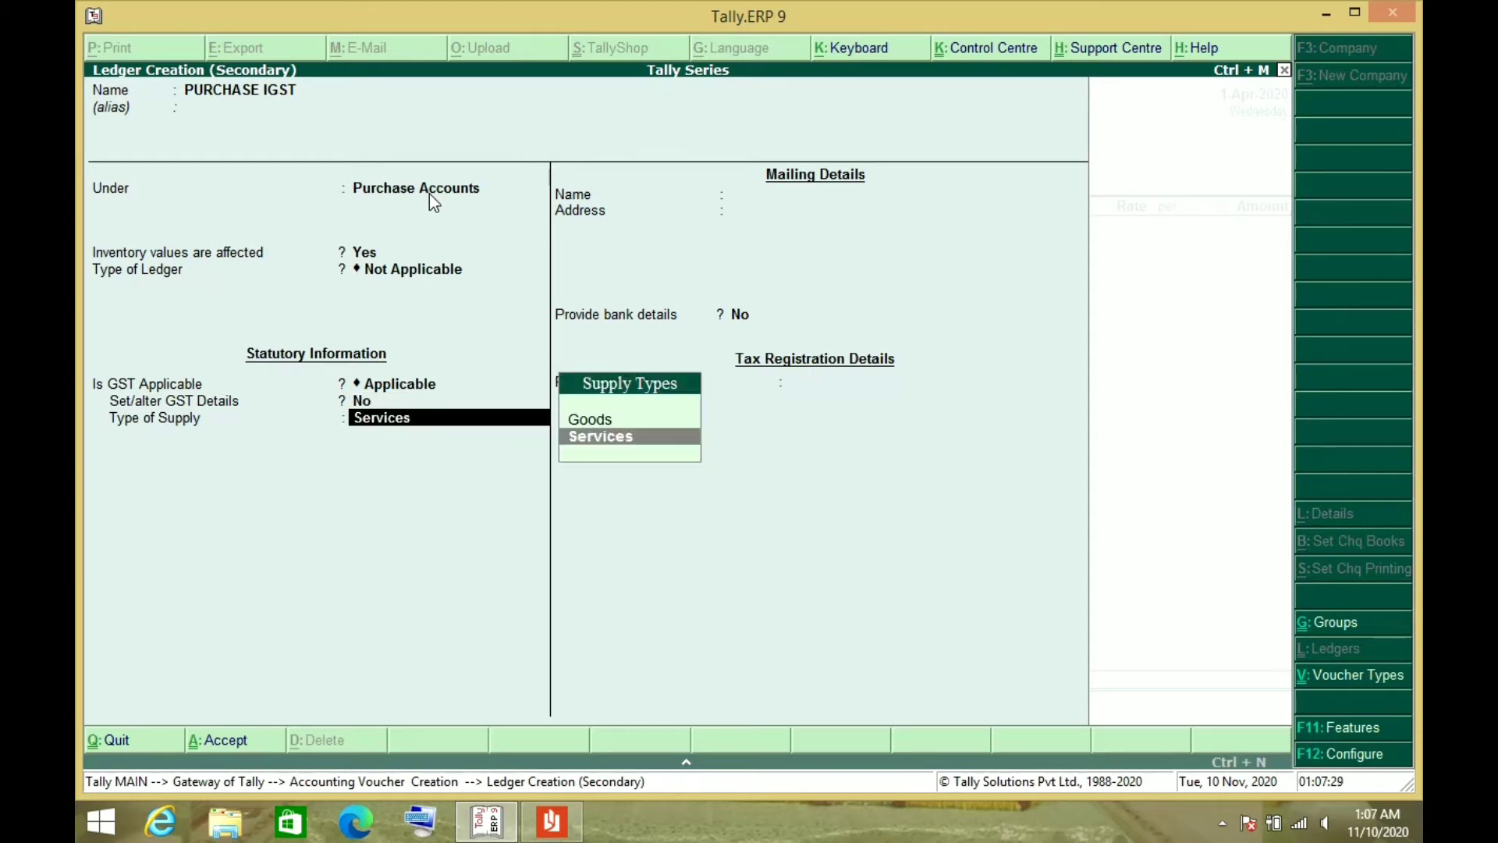
{"action": "key", "text": "Up"}
{"action": "key", "text": "Return"}
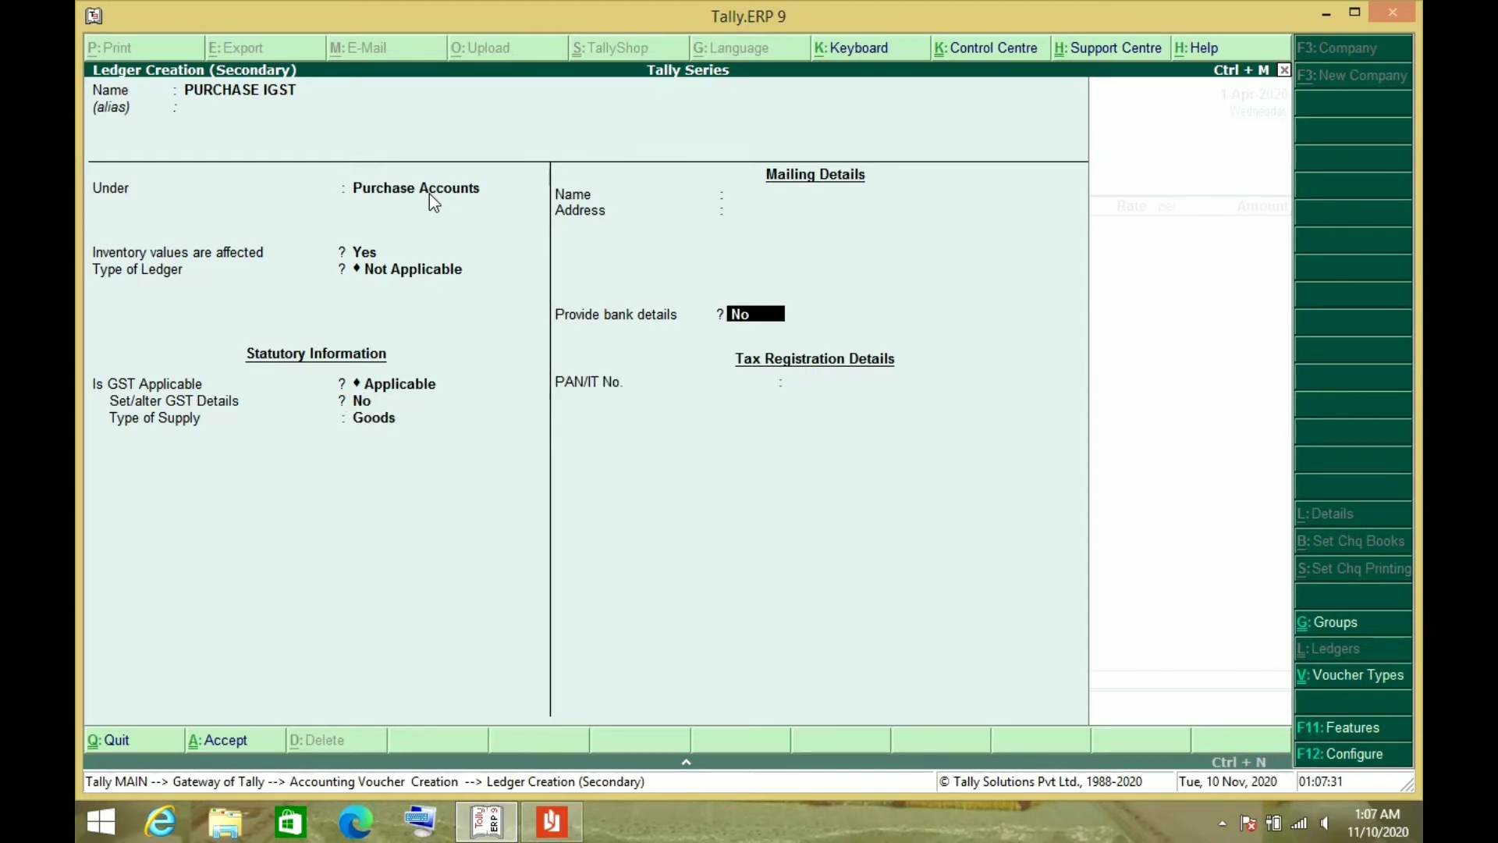
{"action": "key", "text": "Return"}
{"action": "key", "text": "y"}
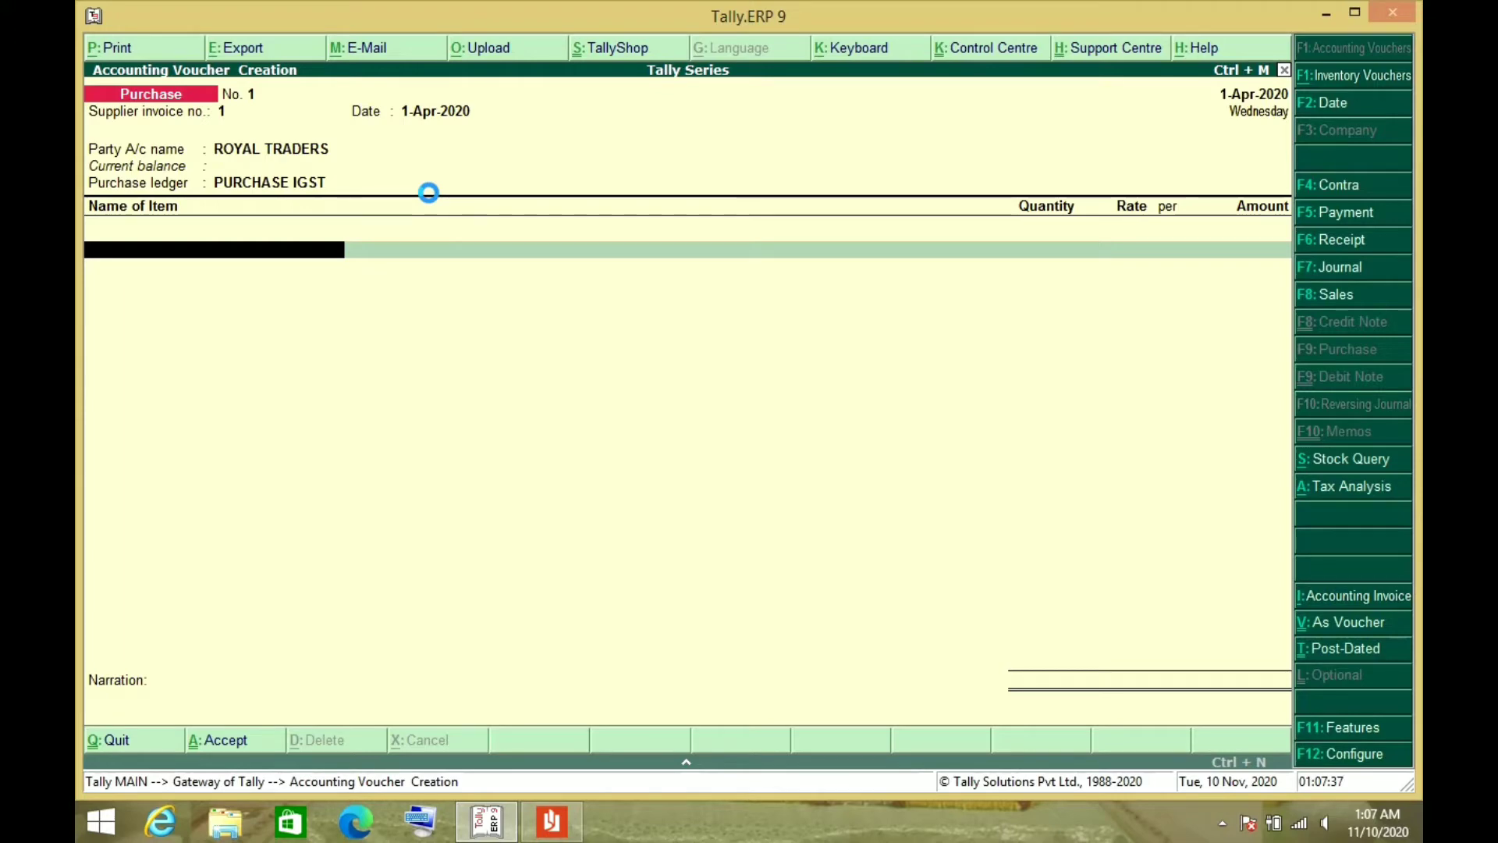
Step: Check the goods on the purchase invoice PDF and start a new stock item named PRINTERS from the voucher, without an alias
{"action": "key", "text": "alt+Tab"}
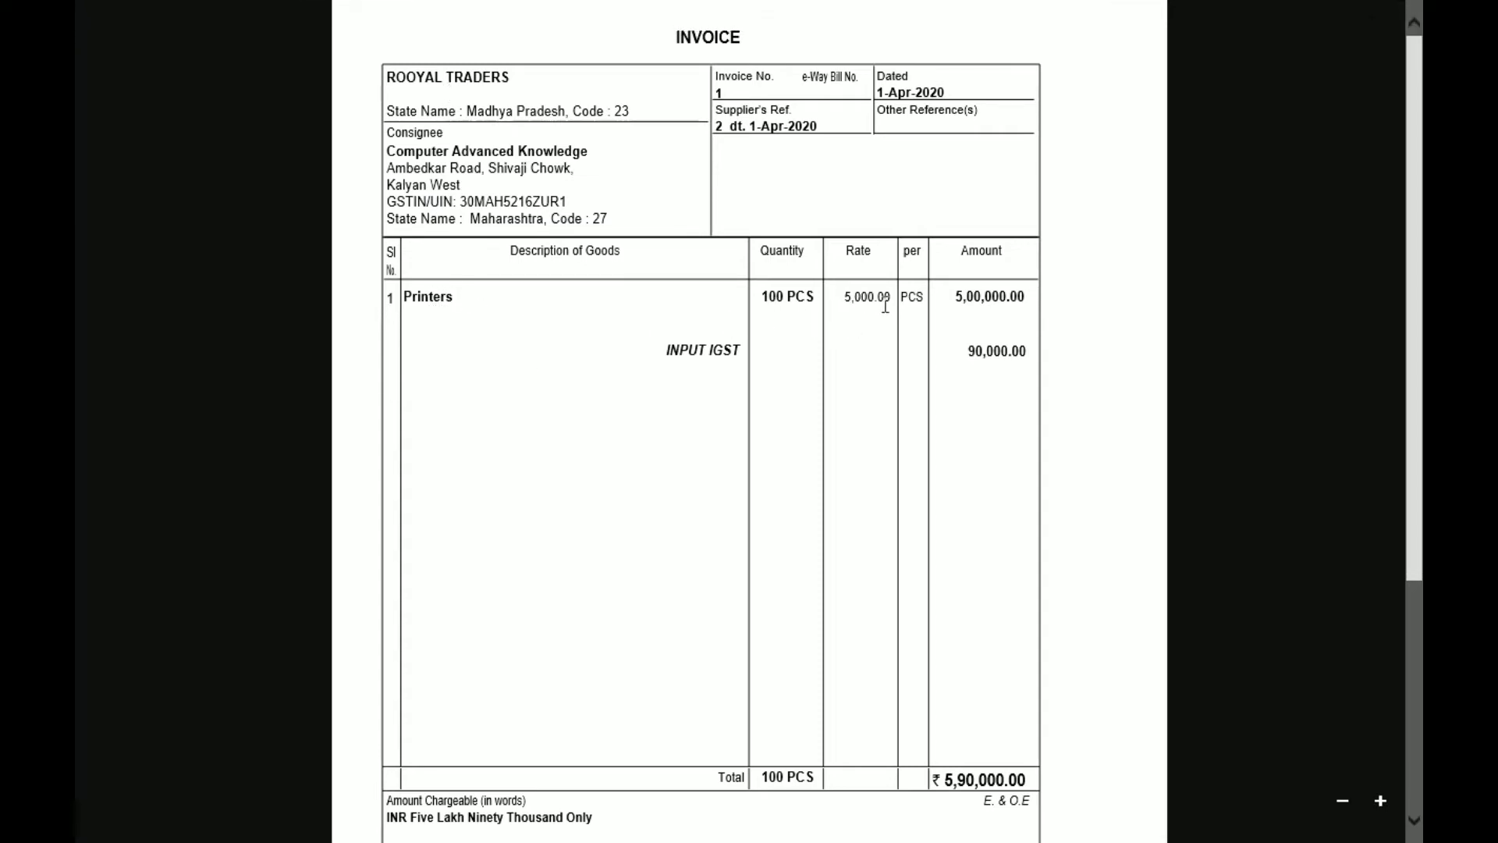
{"action": "key", "text": "alt+Tab"}
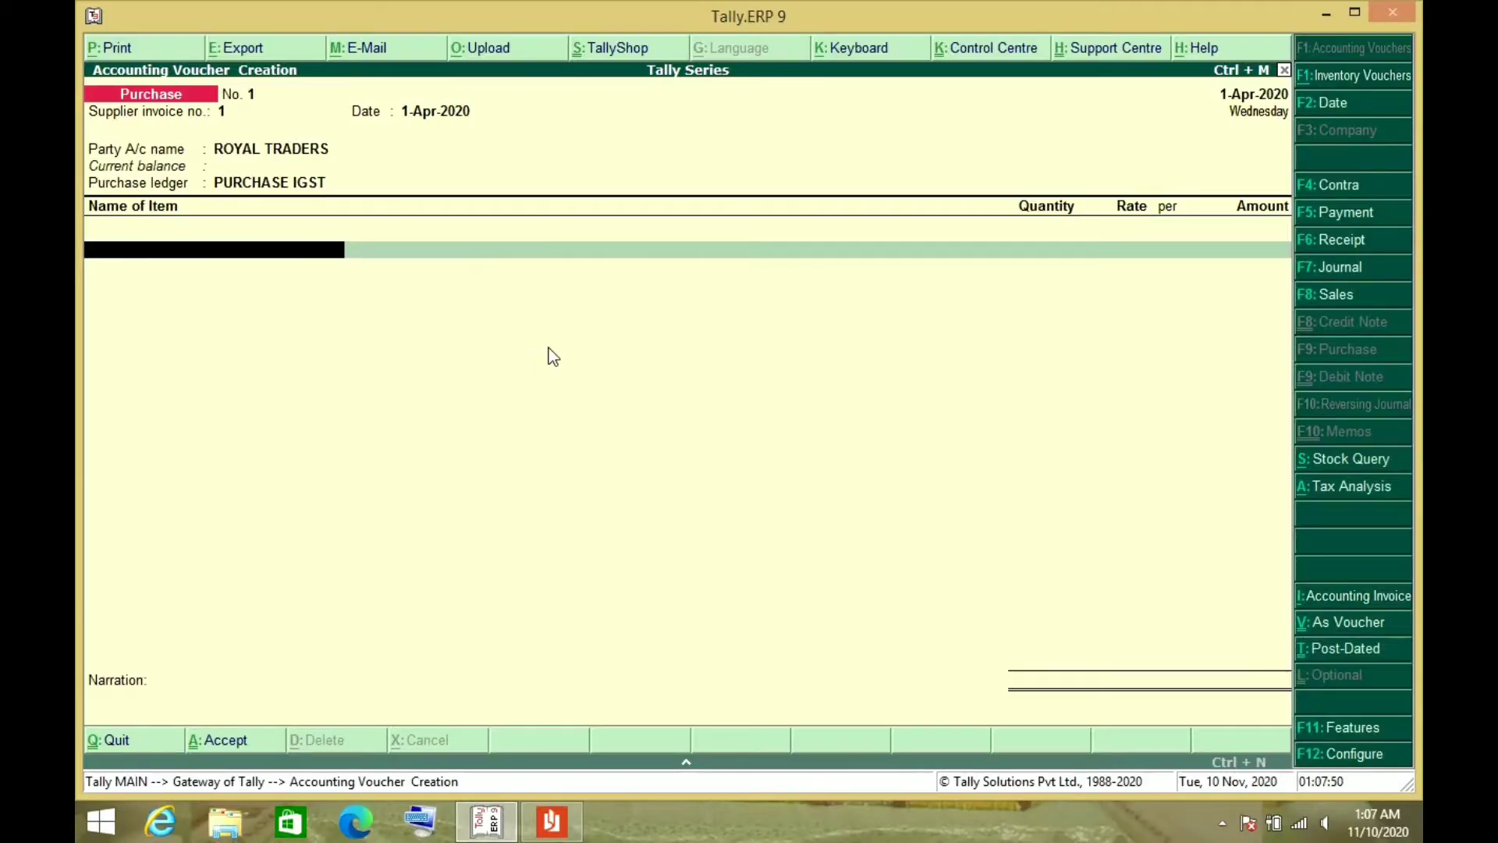
{"action": "key", "text": "alt+c"}
{"action": "type", "text": "PRINTERS"}
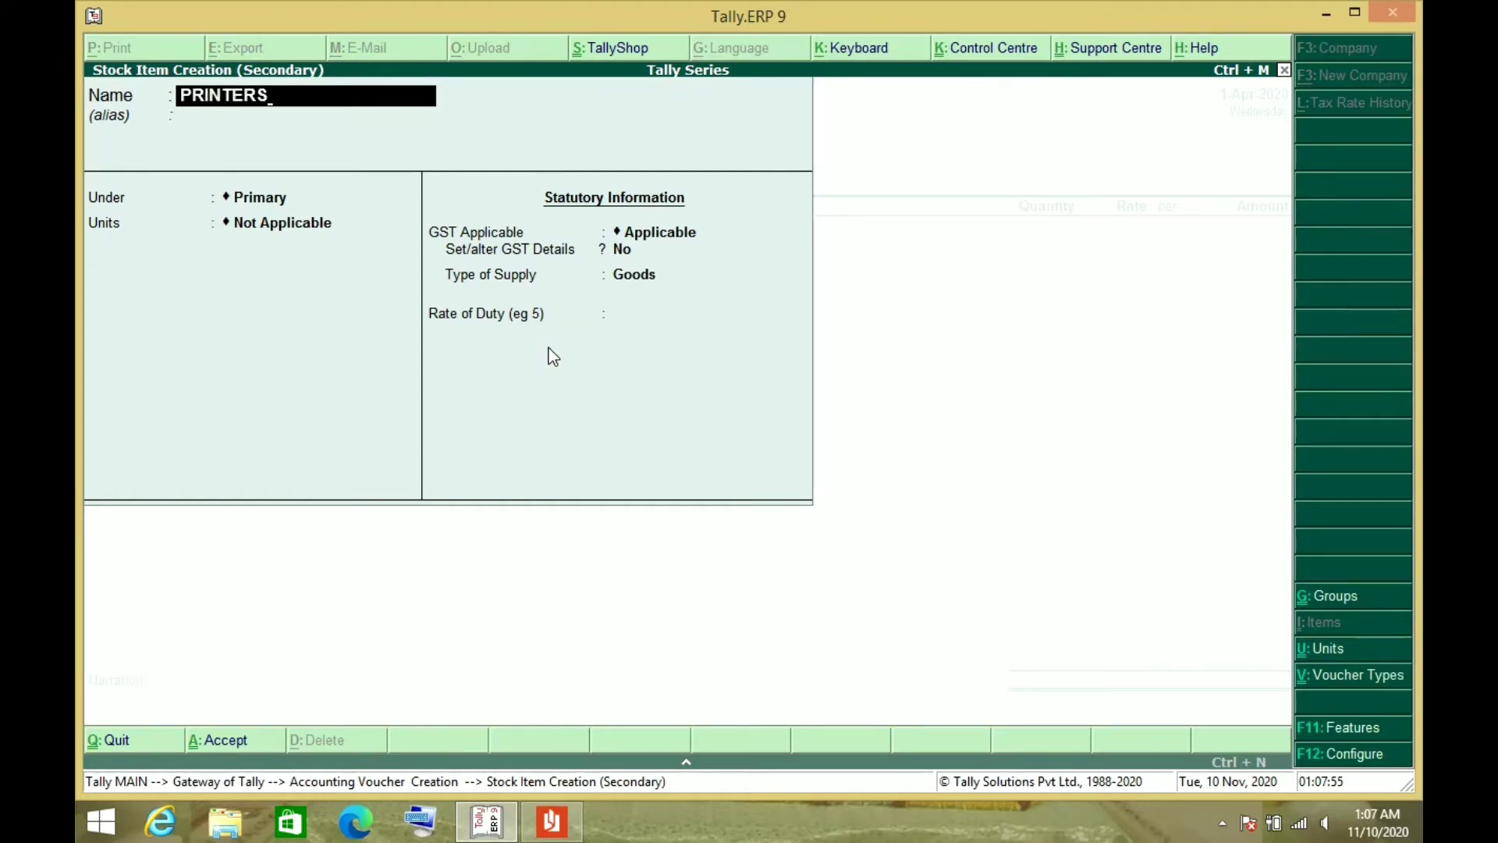
{"action": "key", "text": "Return"}
{"action": "key", "text": "Return"}
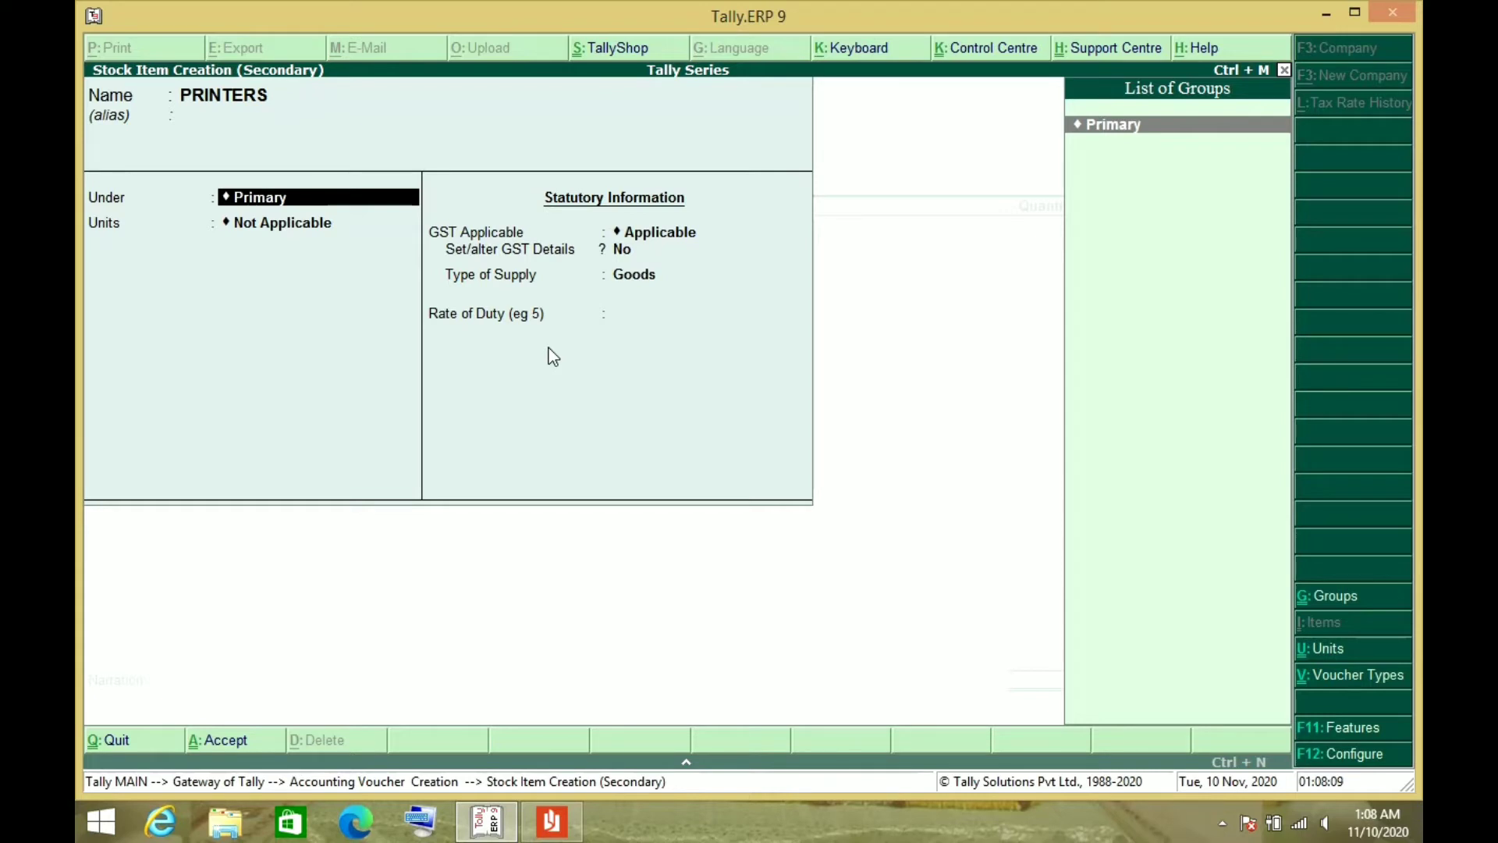
Step: Create a stock group named ITEM 18% under Primary with the default options and assign the PRINTERS item to it
{"action": "key", "text": "alt+c"}
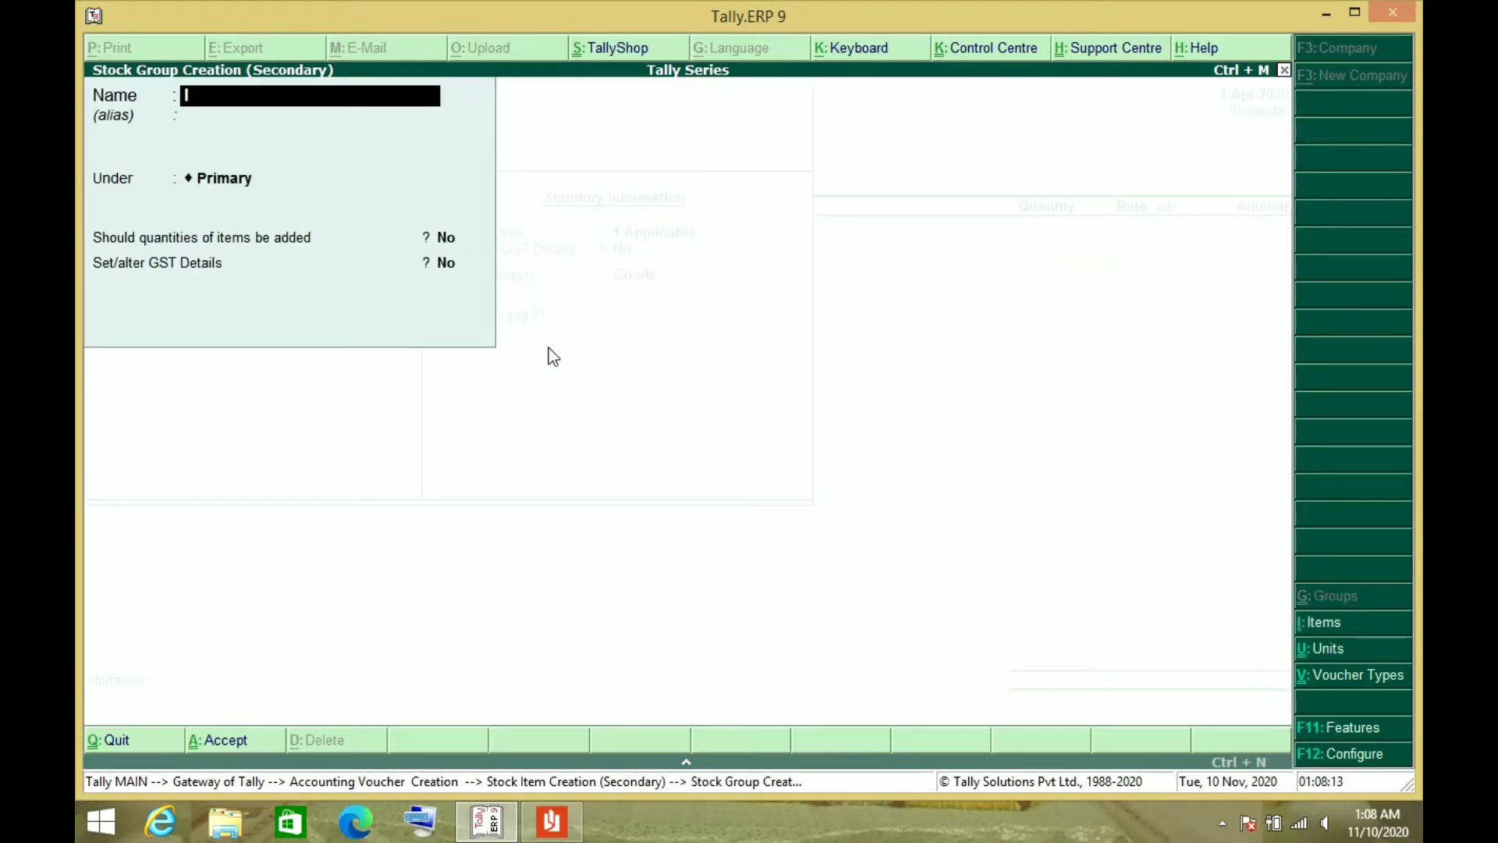
{"action": "type", "text": "ITEM 18%"}
{"action": "key", "text": "Return"}
{"action": "key", "text": "Return"}
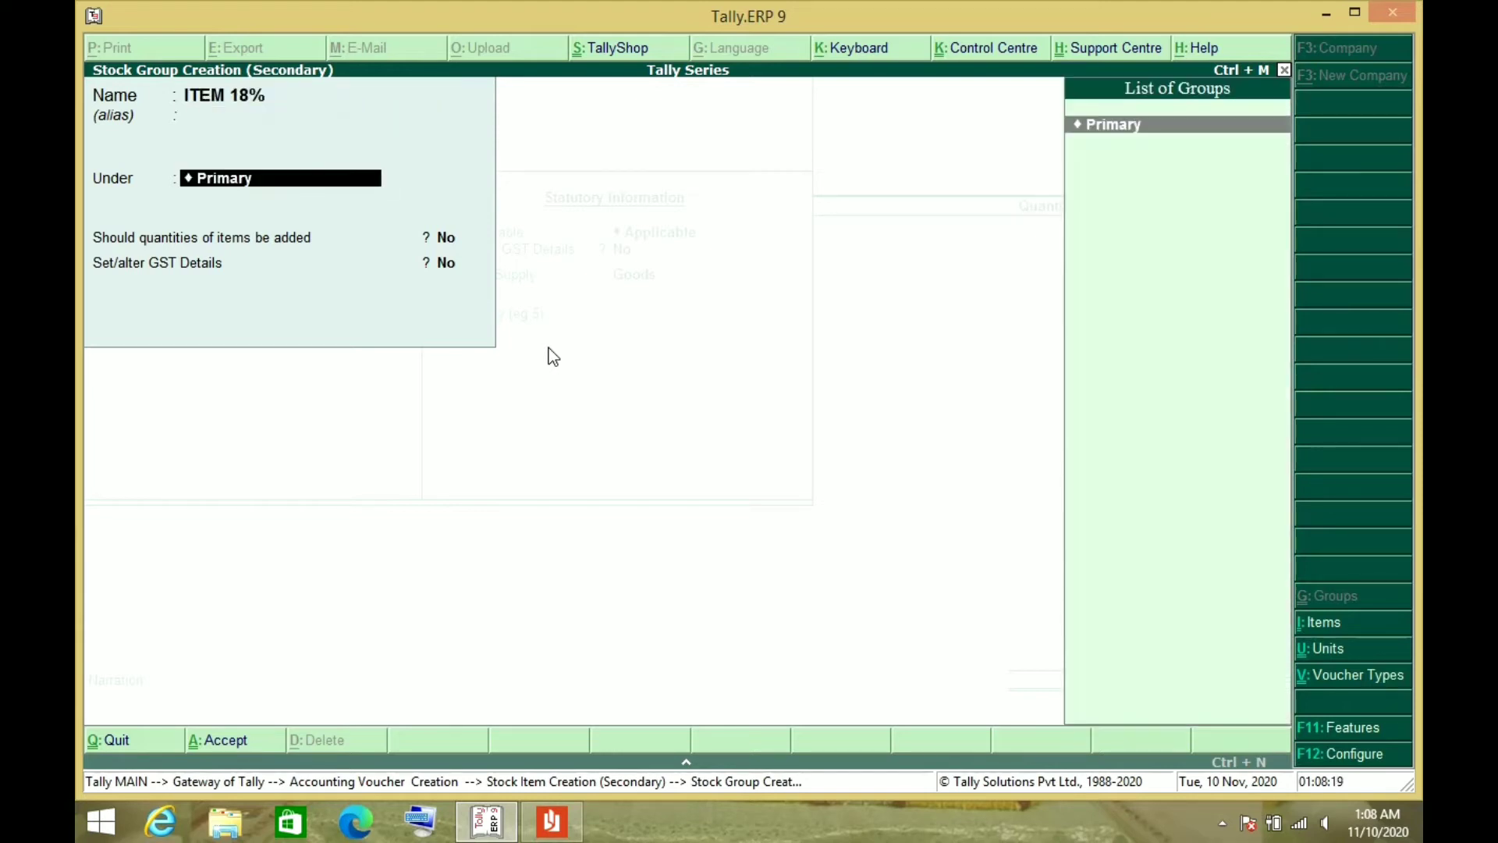
{"action": "key", "text": "Return"}
{"action": "key", "text": "Return"}
{"action": "key", "text": "Return"}
{"action": "key", "text": "Return"}
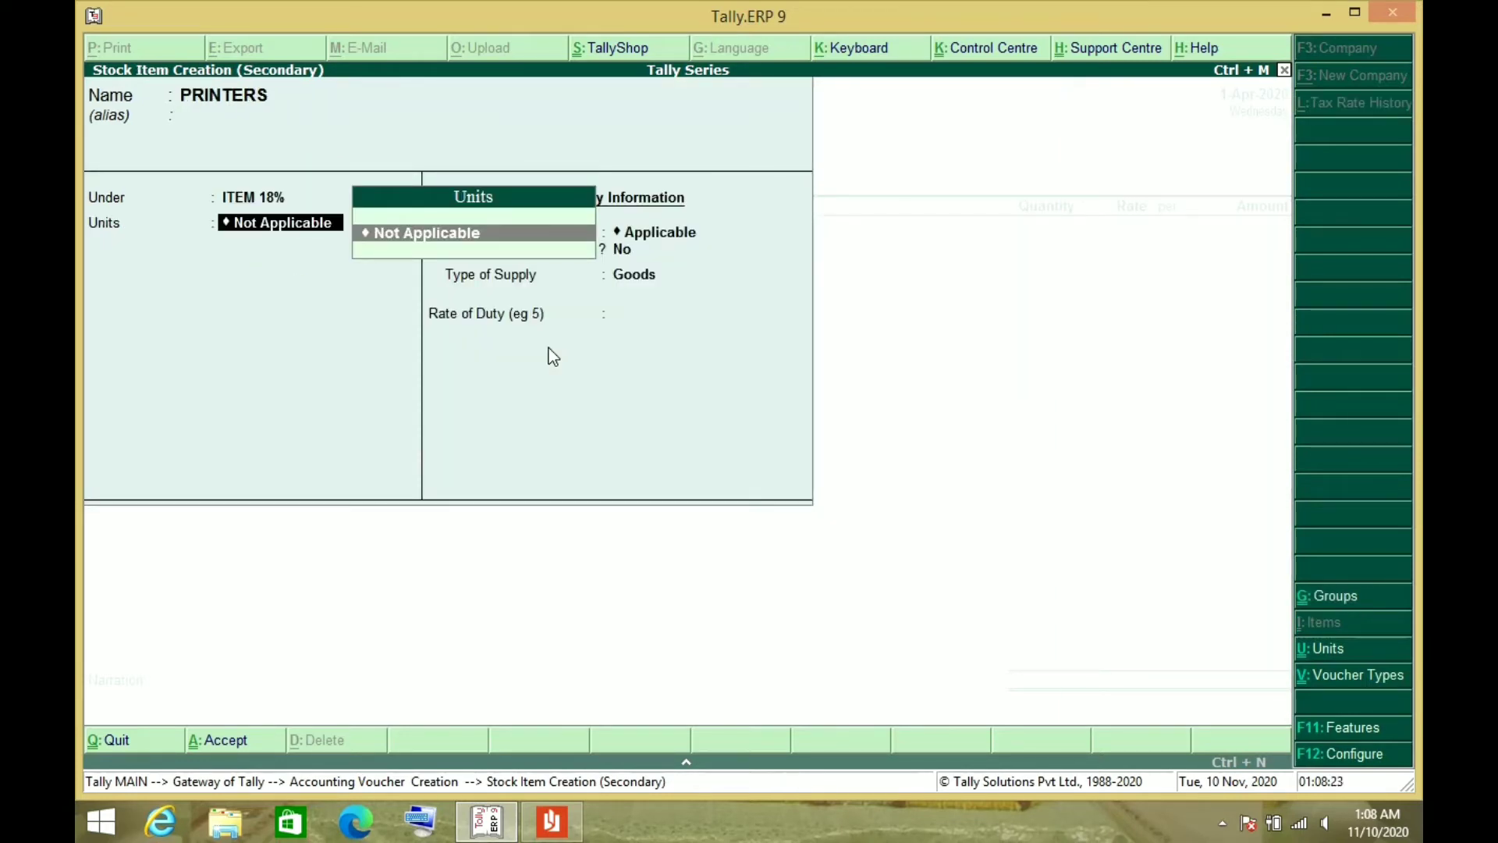
Step: Create a simple unit PCS with quantity code PCS-PIECES and 0 decimal places, and use it for the PRINTERS item
{"action": "key", "text": "alt+c"}
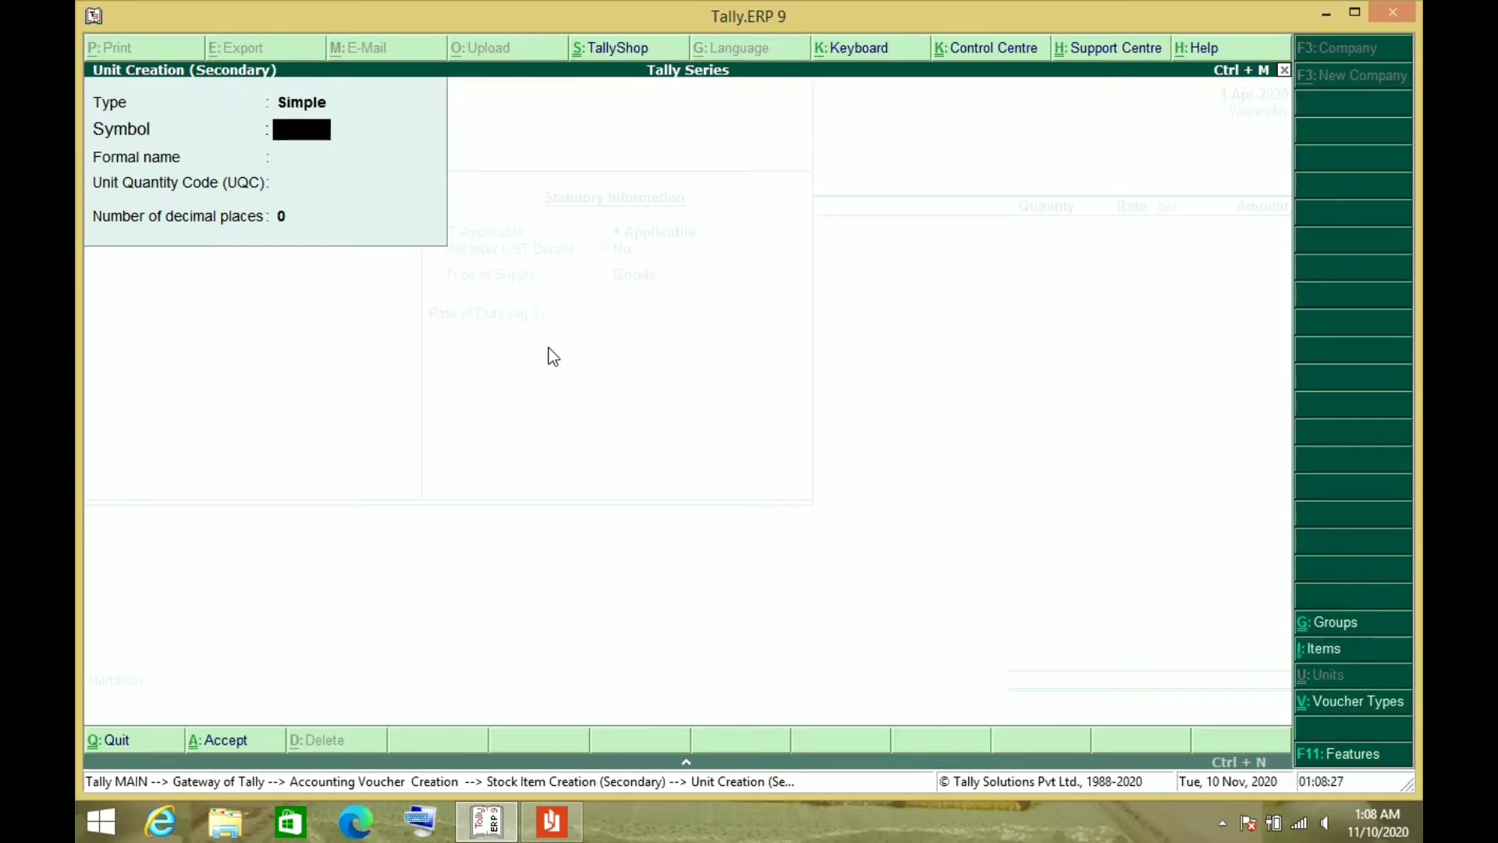
{"action": "type", "text": "PCS"}
{"action": "key", "text": "Return"}
{"action": "key", "text": "Return"}
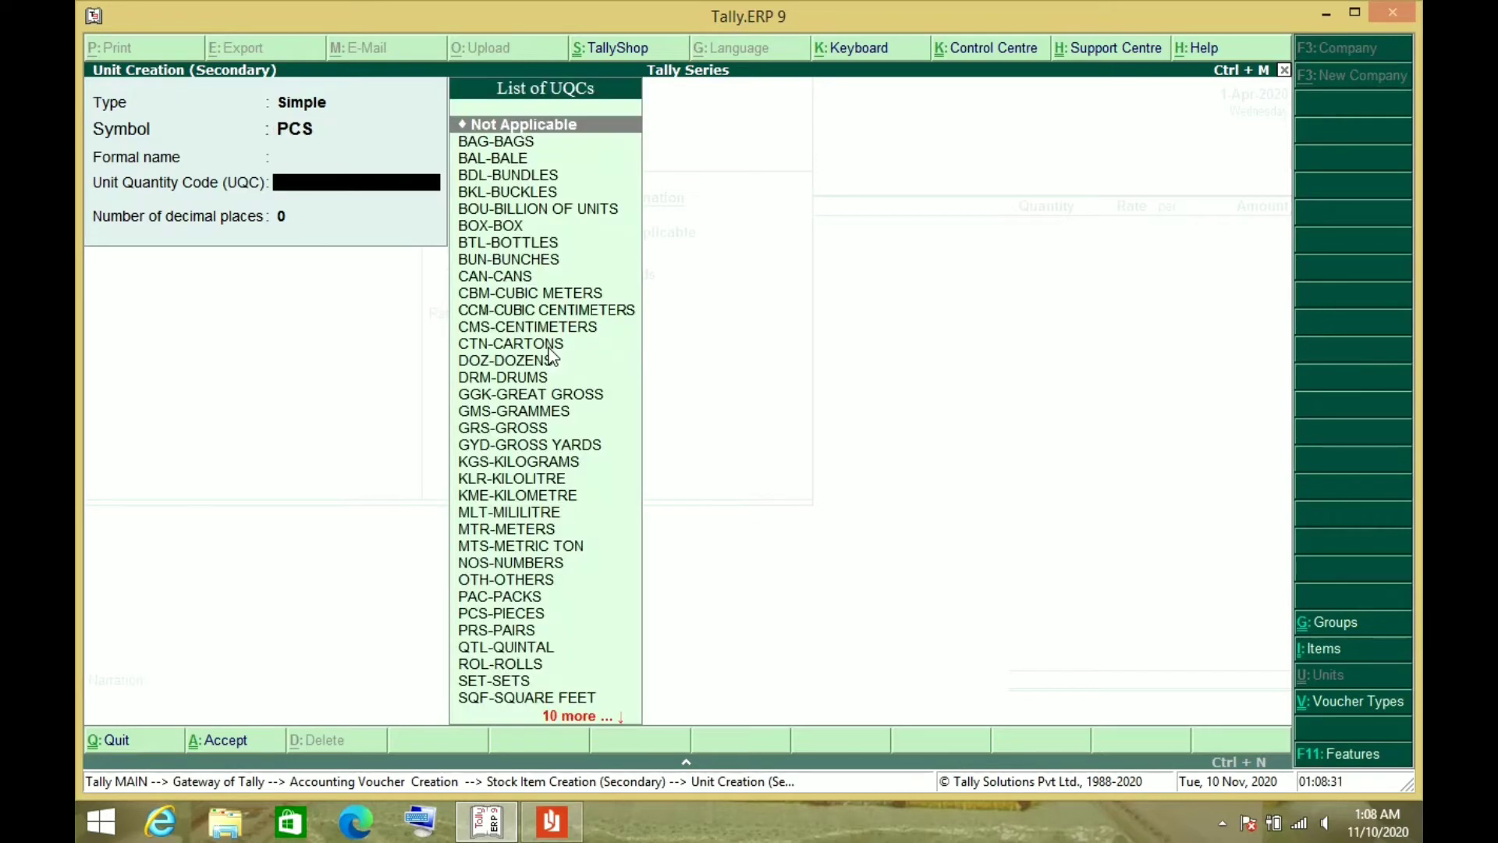
{"action": "type", "text": "PCS"}
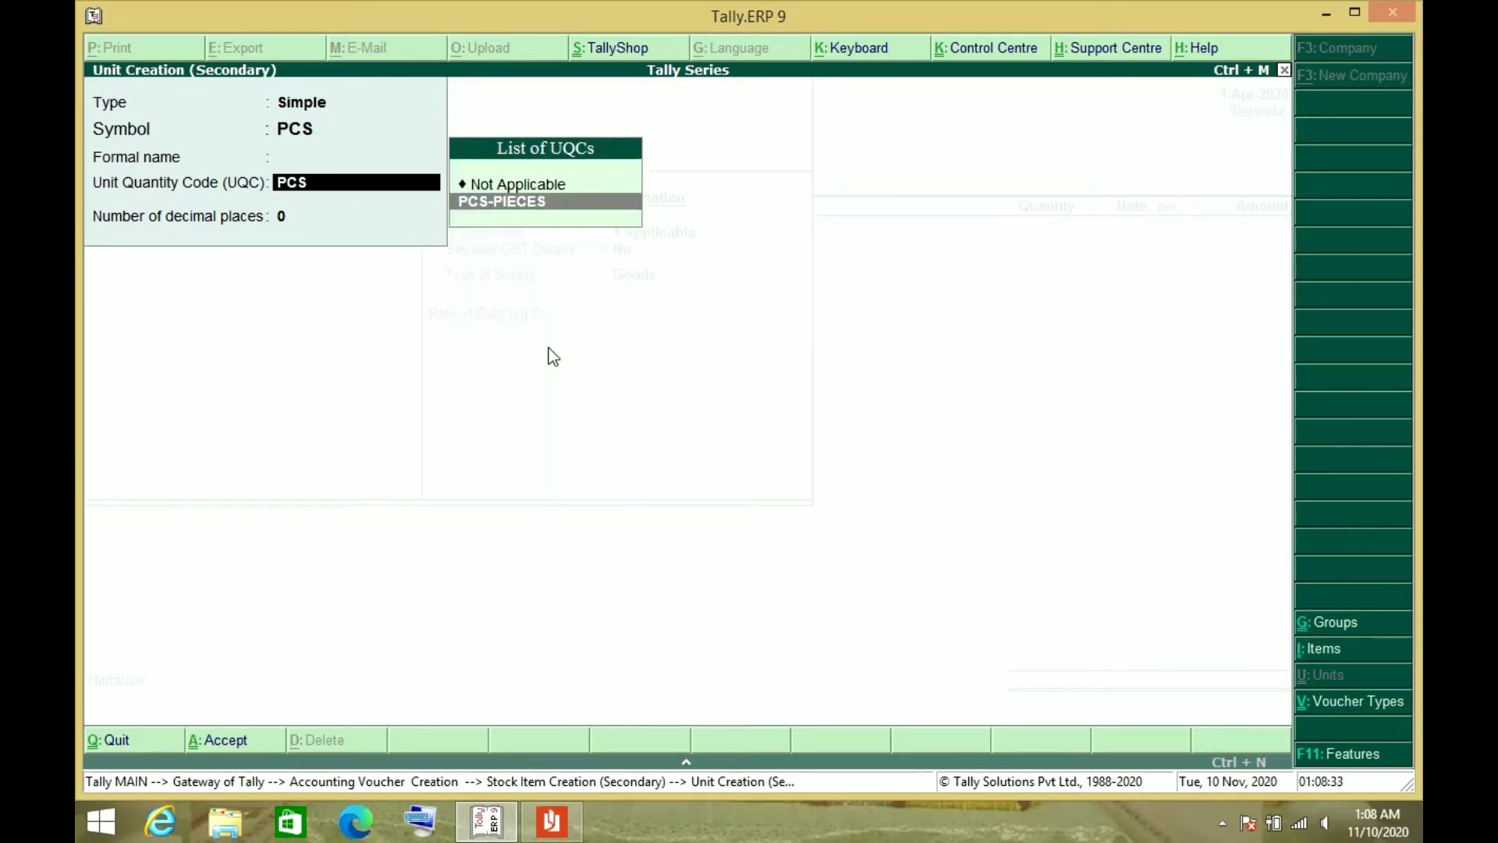
{"action": "key", "text": "Return"}
{"action": "key", "text": "Return"}
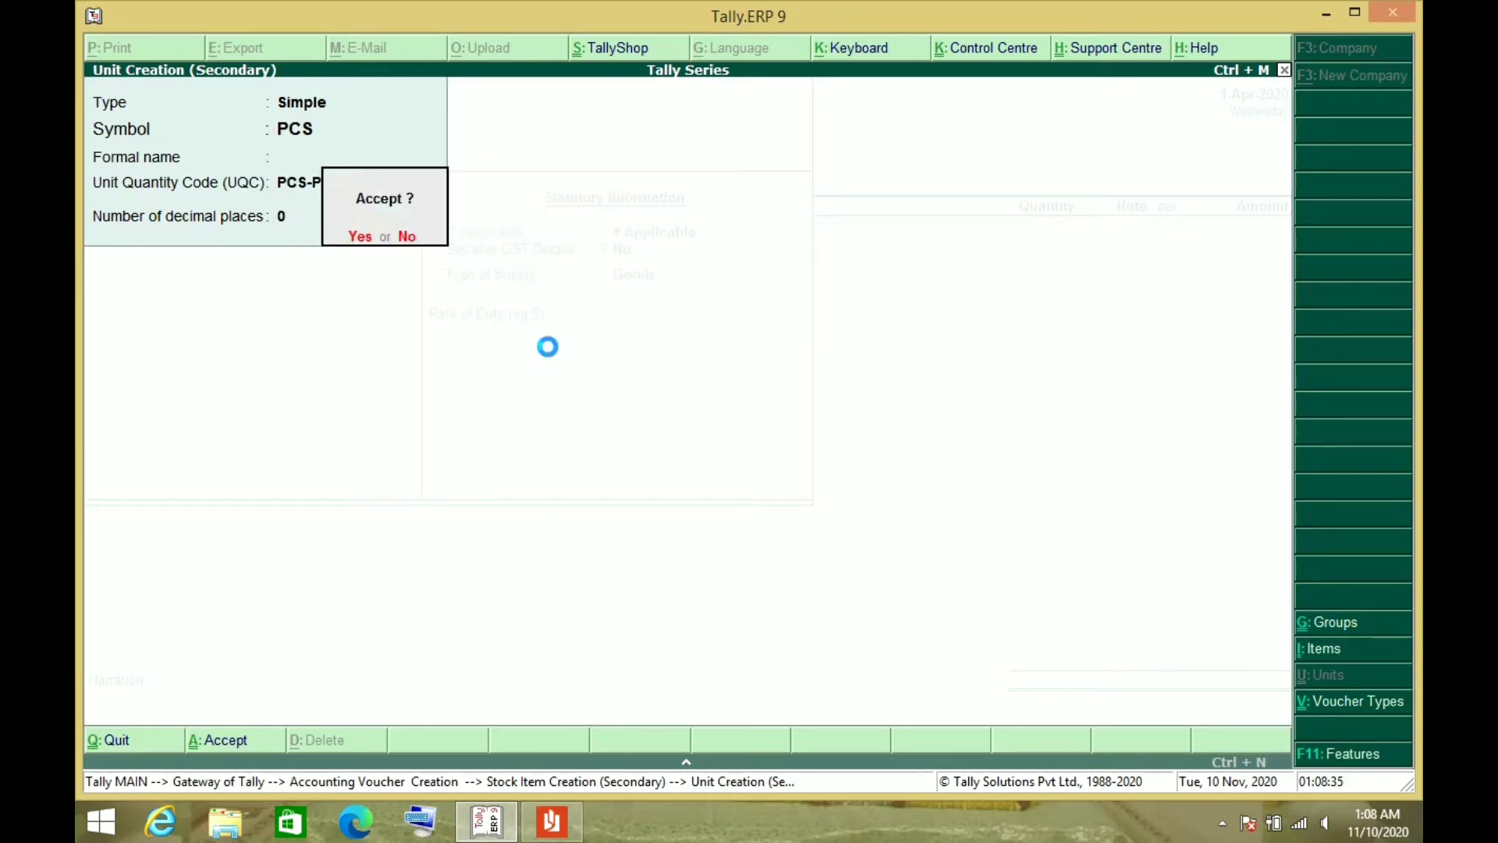
{"action": "key", "text": "Return"}
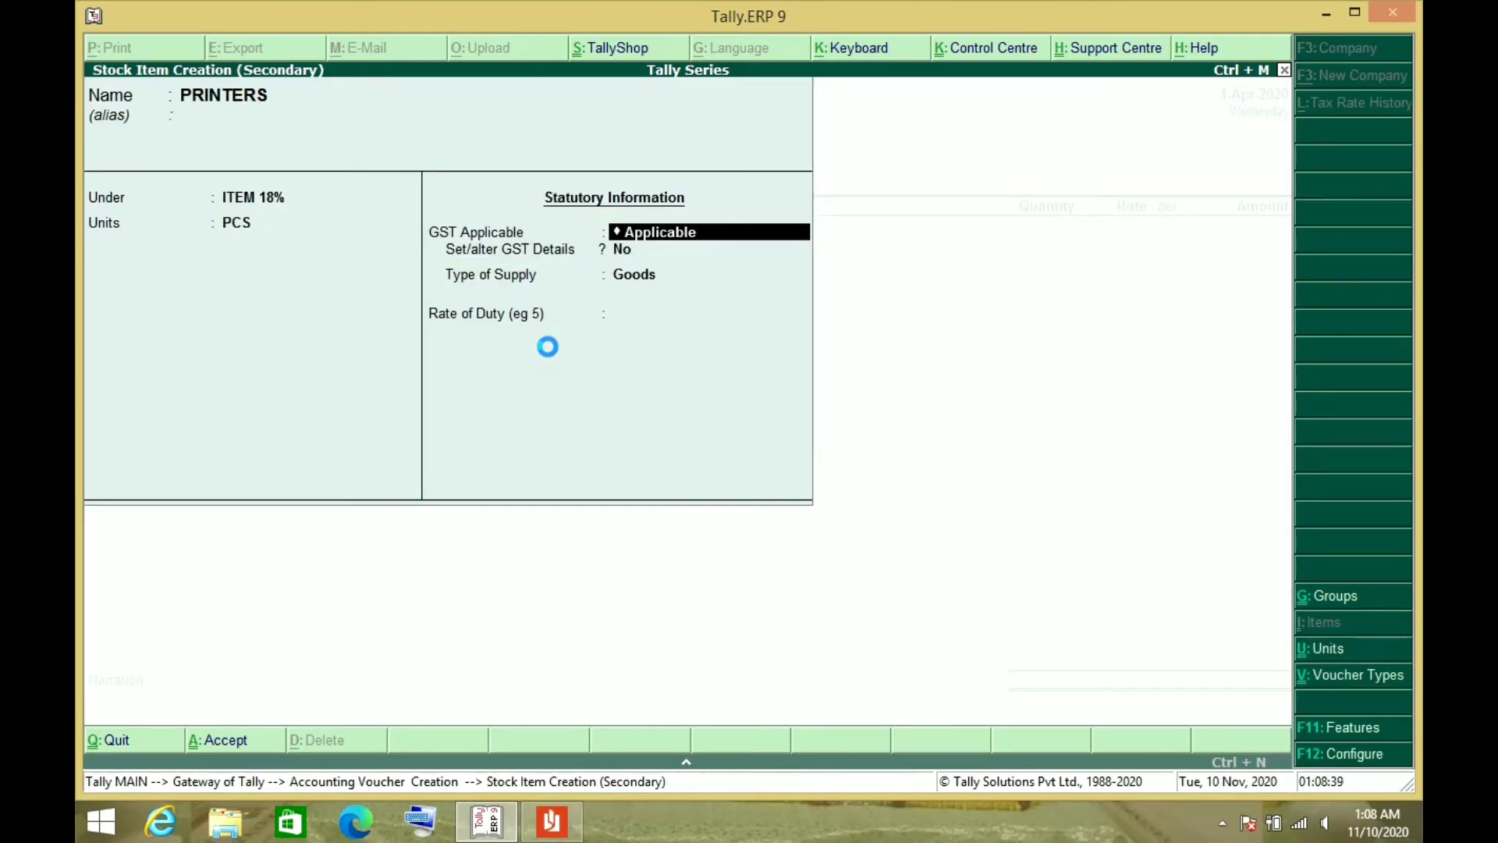
Step: Keep GST applicable for the PRINTERS item and choose to set its GST details
{"action": "key", "text": "Return"}
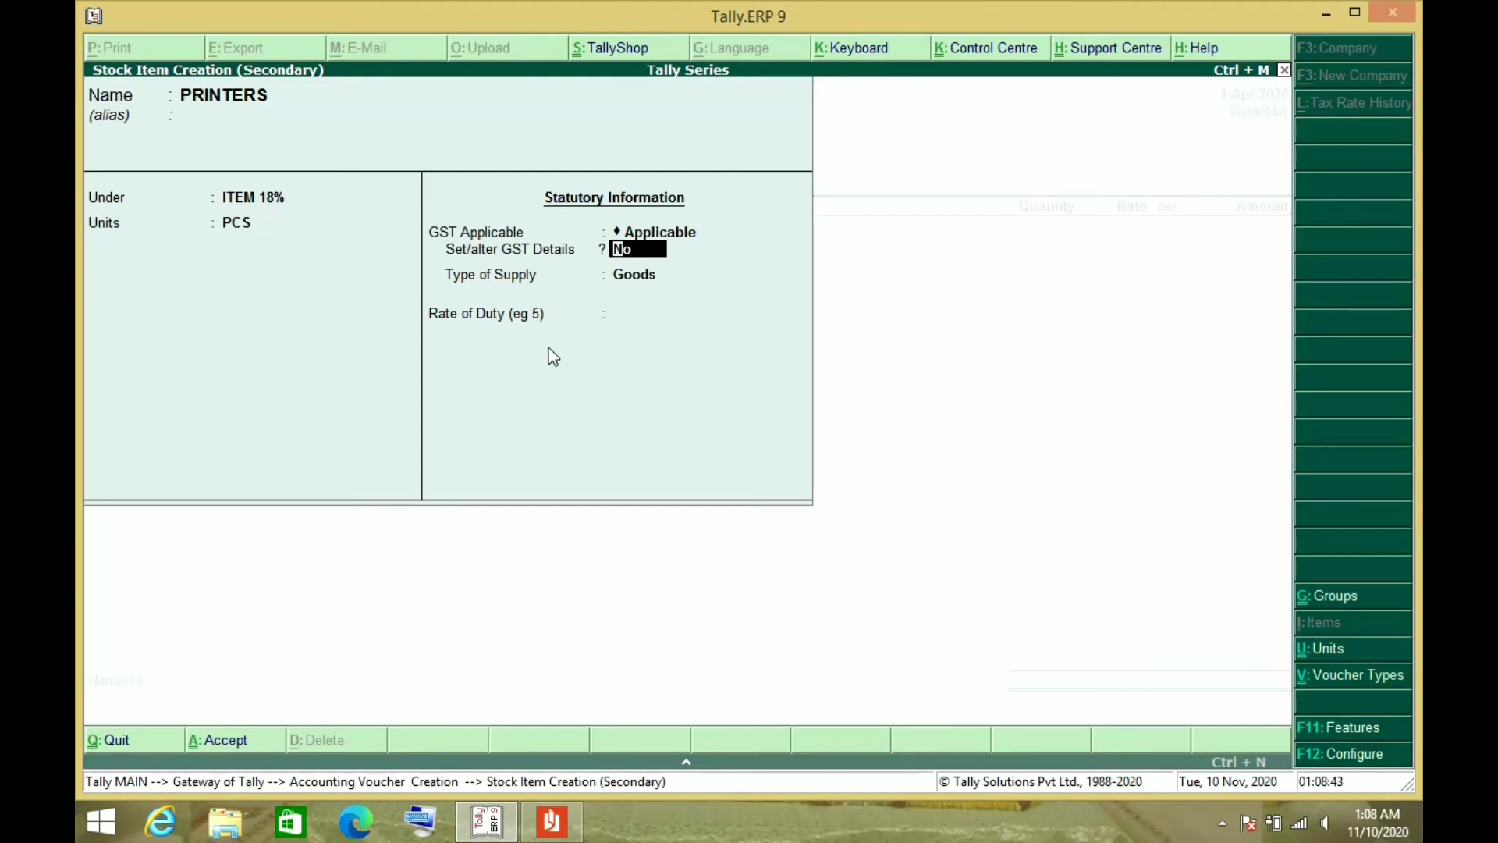
{"action": "type", "text": "y"}
{"action": "key", "text": "Return"}
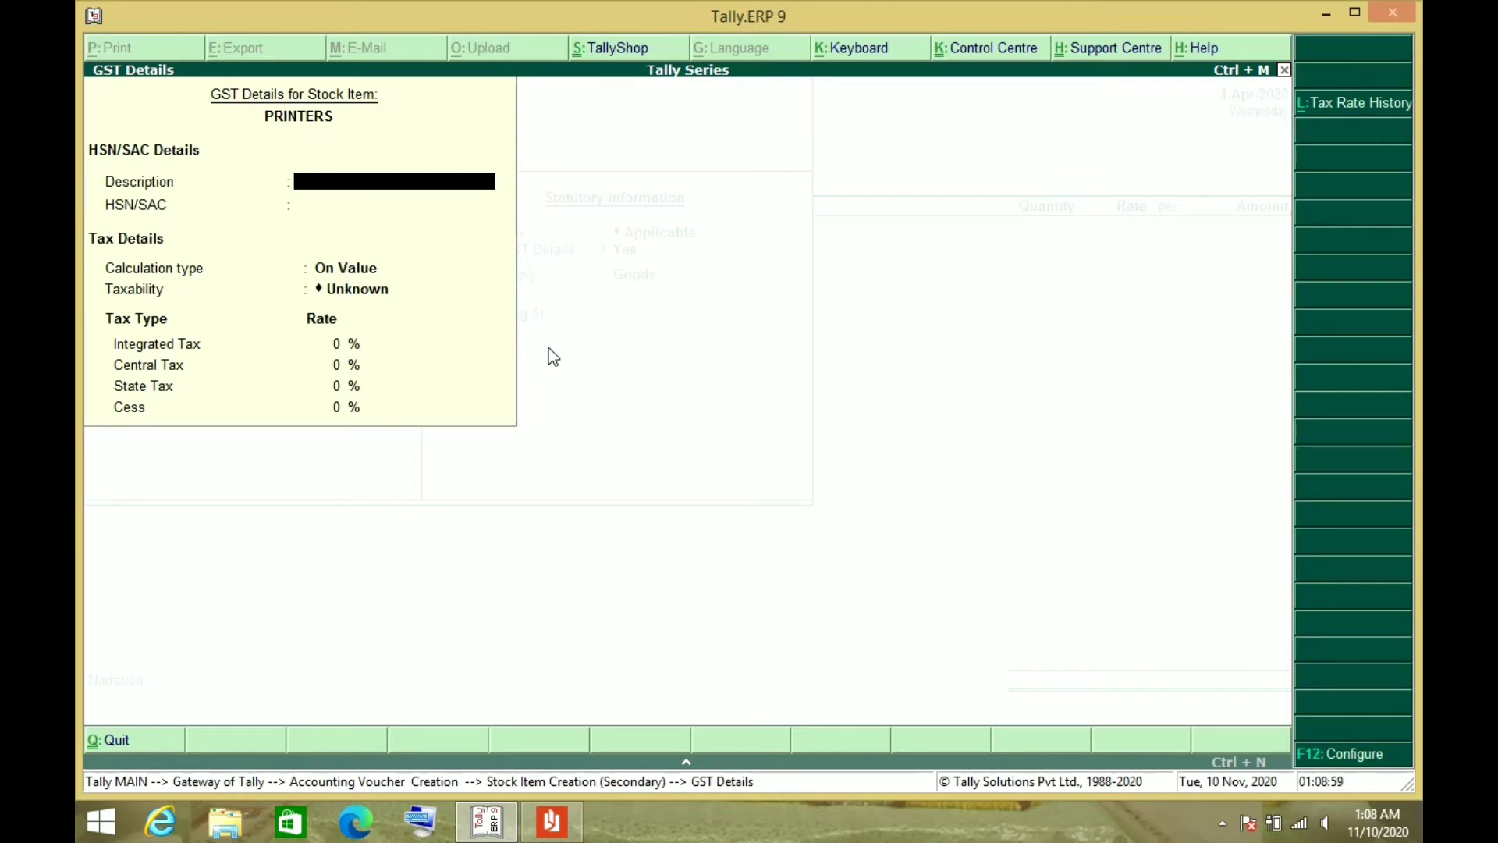
Step: Review the GST details configuration, keeping HSN/SAC details allowed and all GST tax types shown
{"action": "key", "text": "F12"}
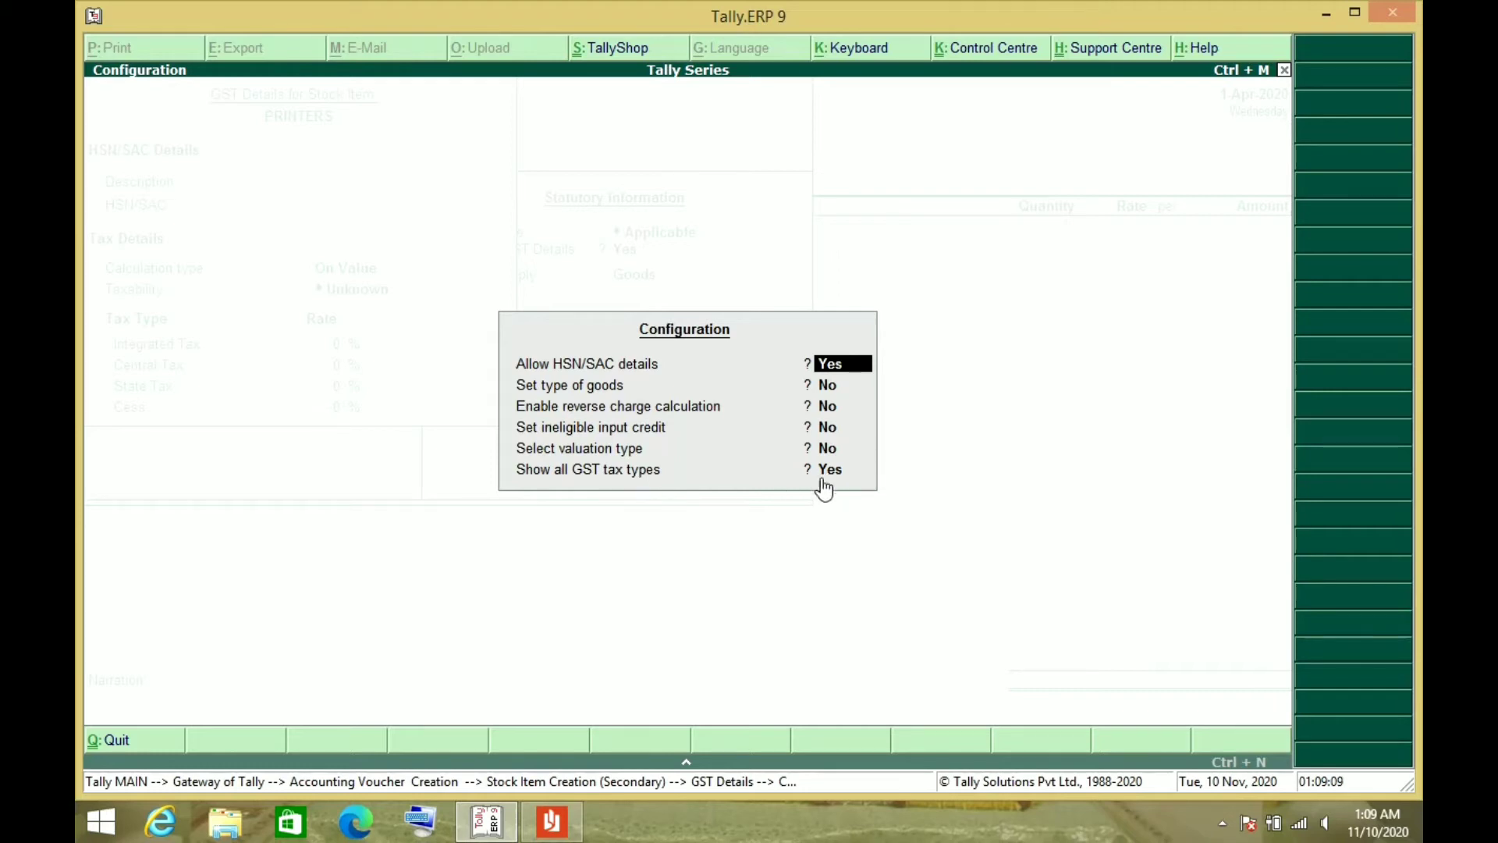
{"action": "key", "text": "Return"}
{"action": "key", "text": "Return"}
{"action": "key", "text": "Return"}
{"action": "key", "text": "Return"}
{"action": "key", "text": "Return"}
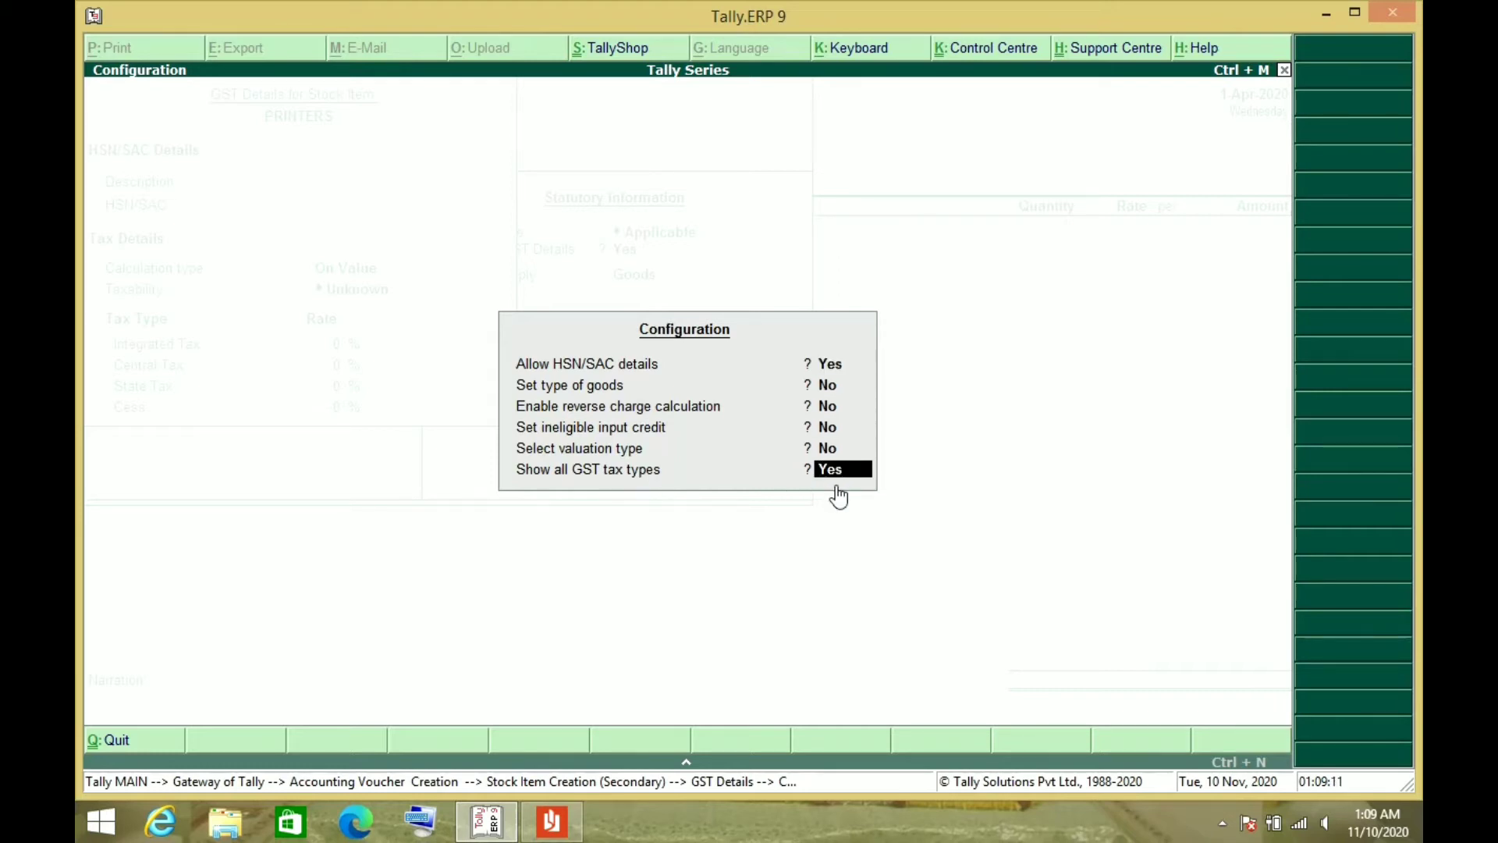
{"action": "key", "text": "Return"}
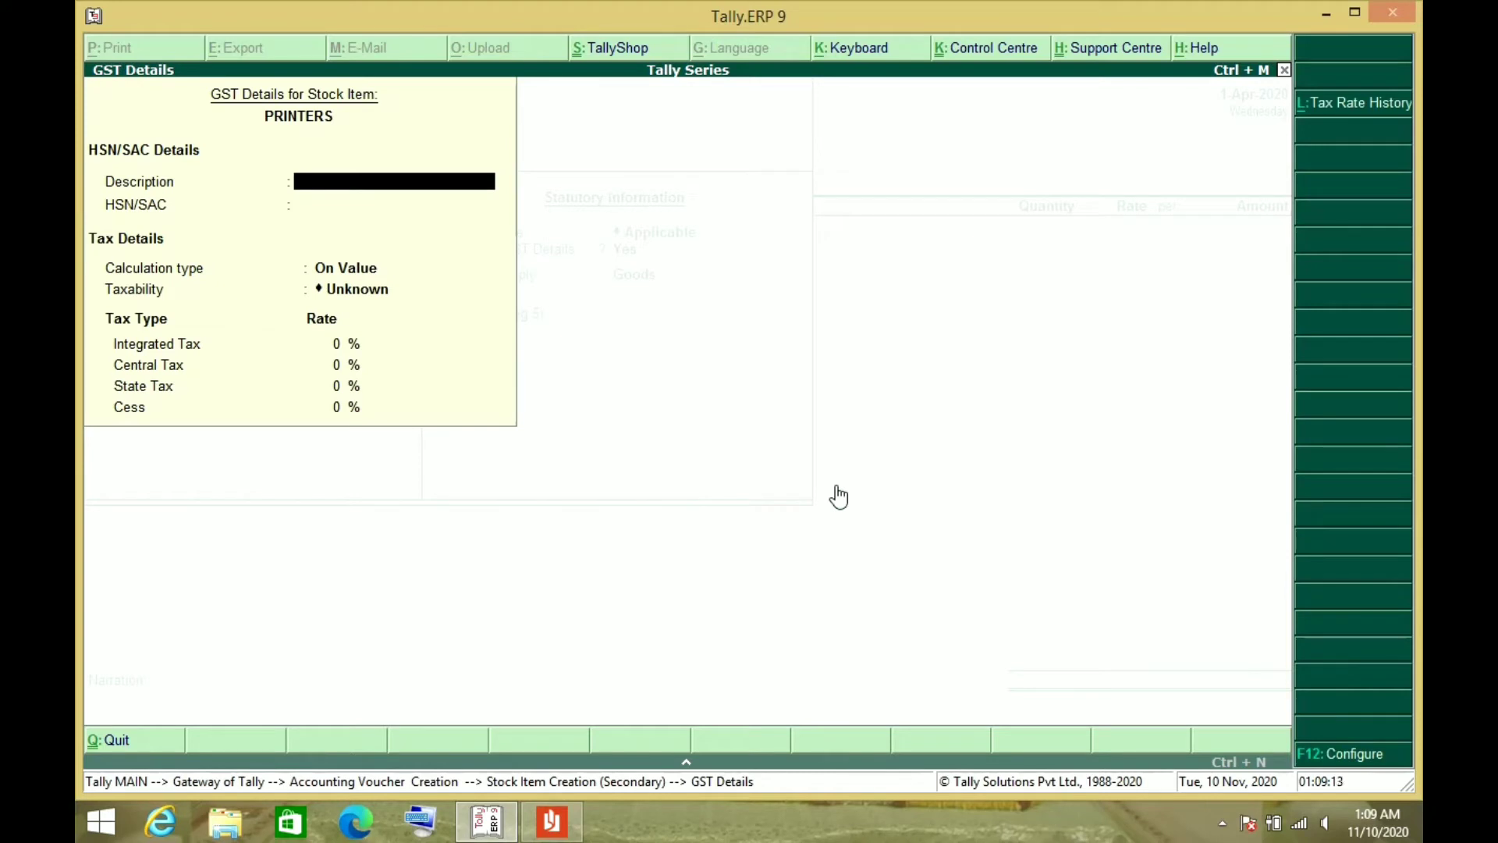
Step: Check the purchase invoice PDF for an HSN/SAC code and leave the item's description and HSN/SAC fields blank
{"action": "key", "text": "Return"}
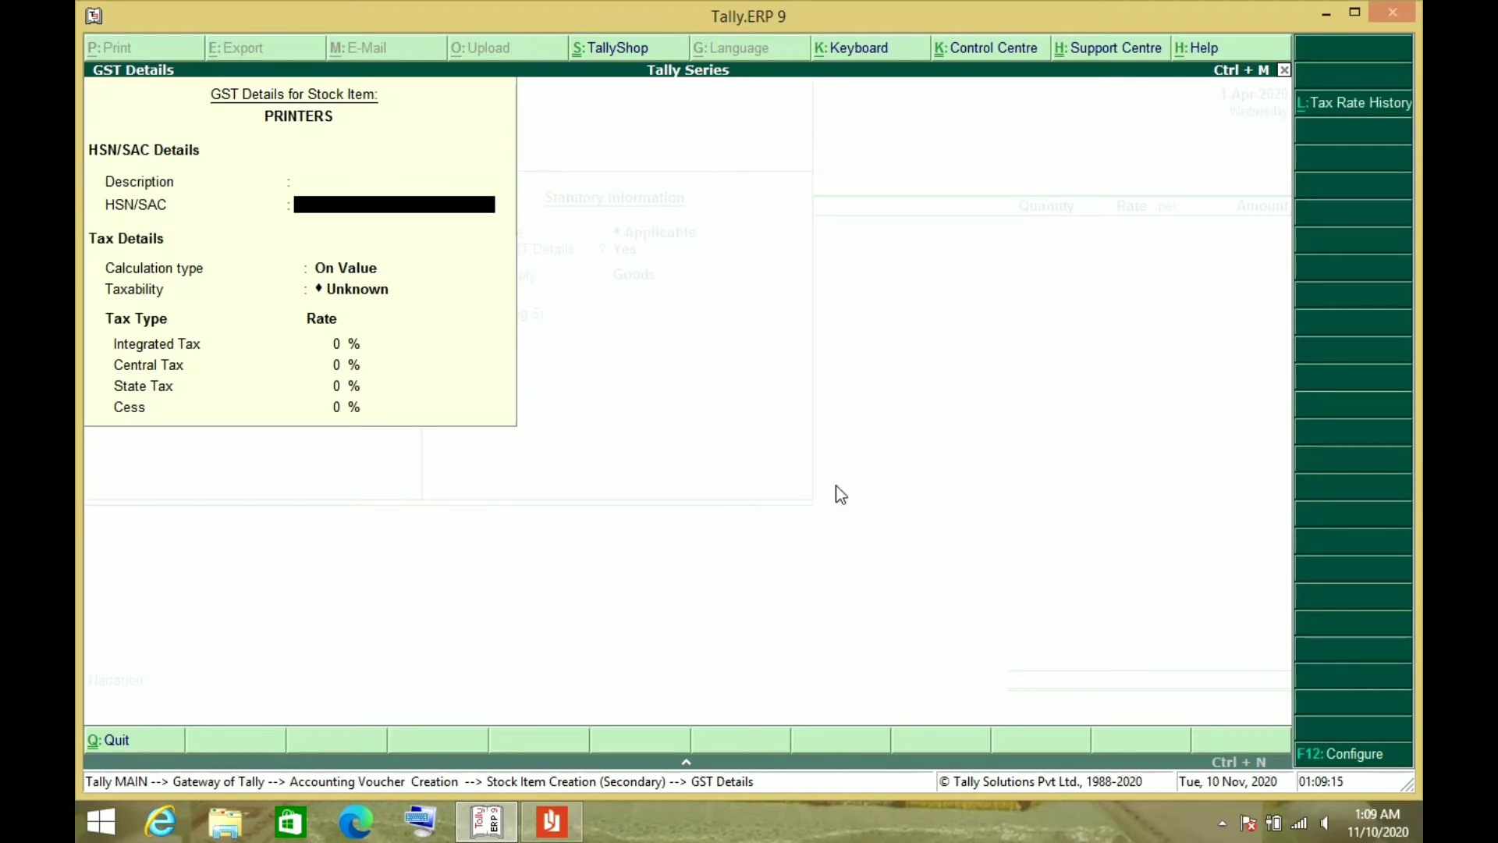
{"action": "key", "text": "alt+Tab"}
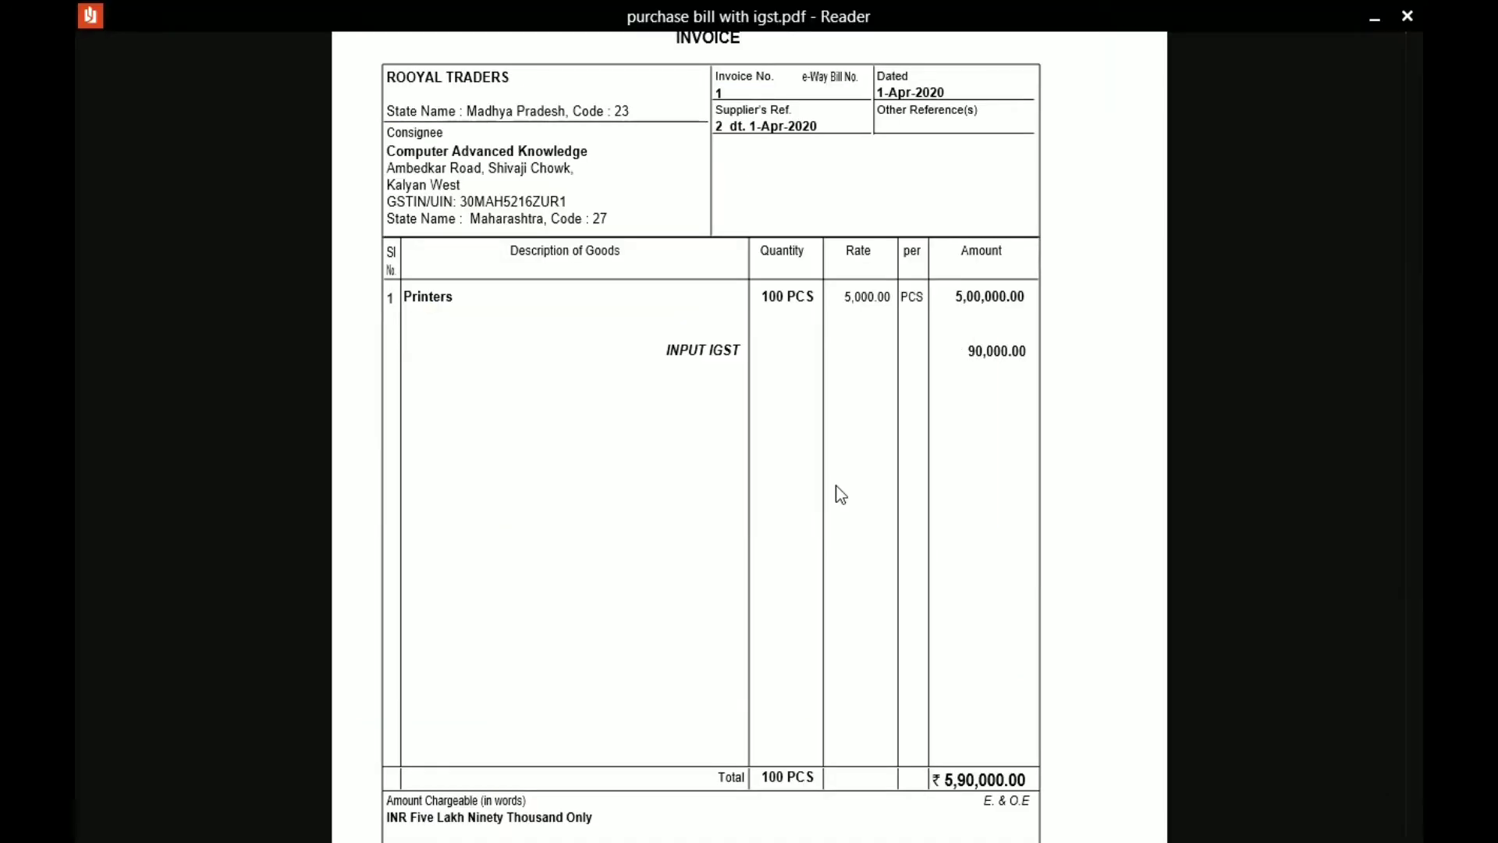
{"action": "scroll", "coordinate": [841, 494], "scroll_direction": "down", "scroll_amount": 4}
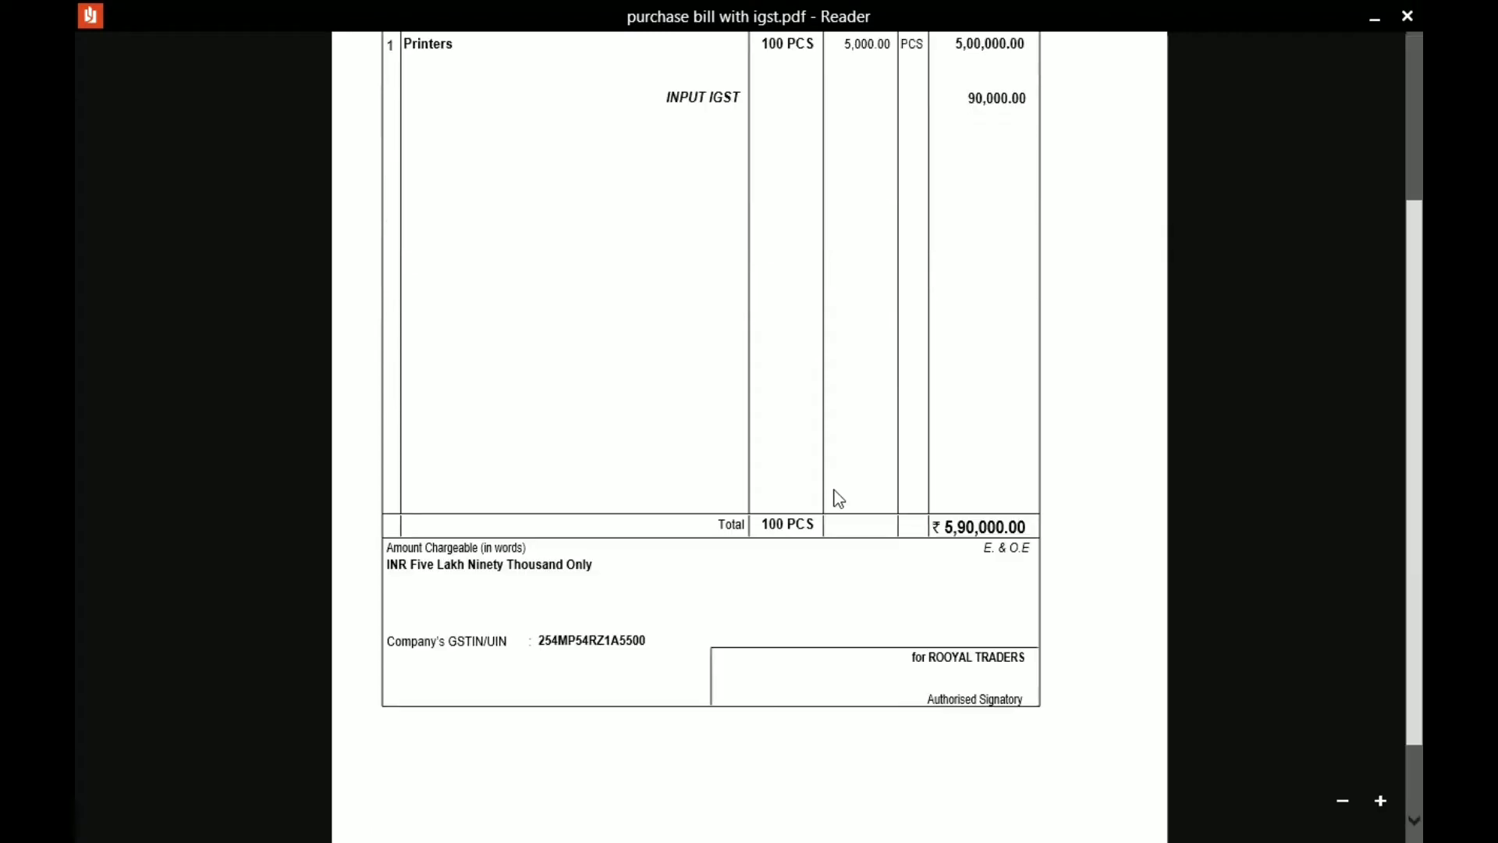
{"action": "scroll", "coordinate": [841, 501], "scroll_direction": "up", "scroll_amount": 4}
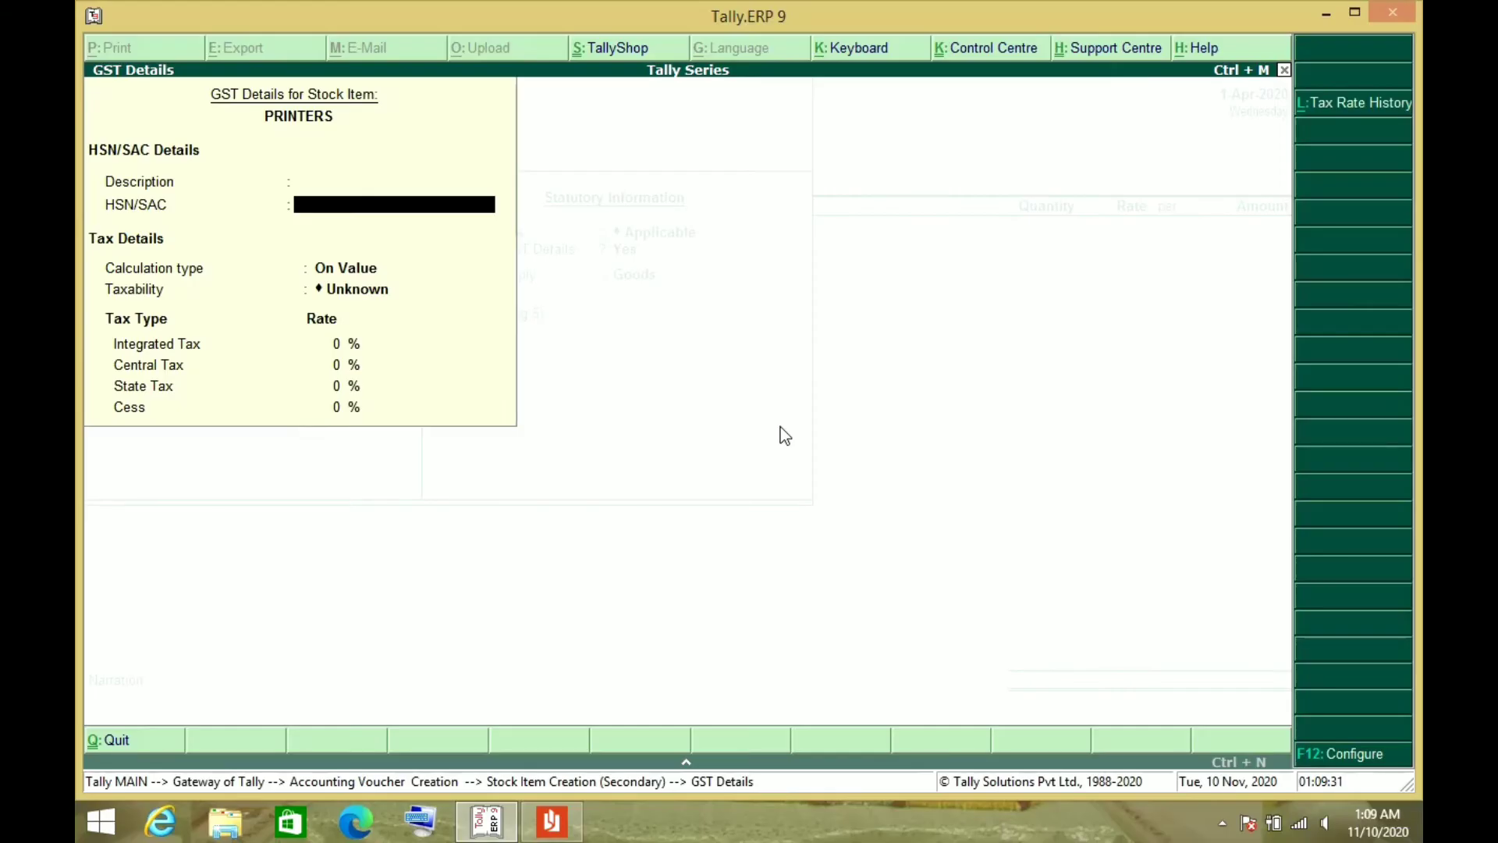
{"action": "key", "text": "Return"}
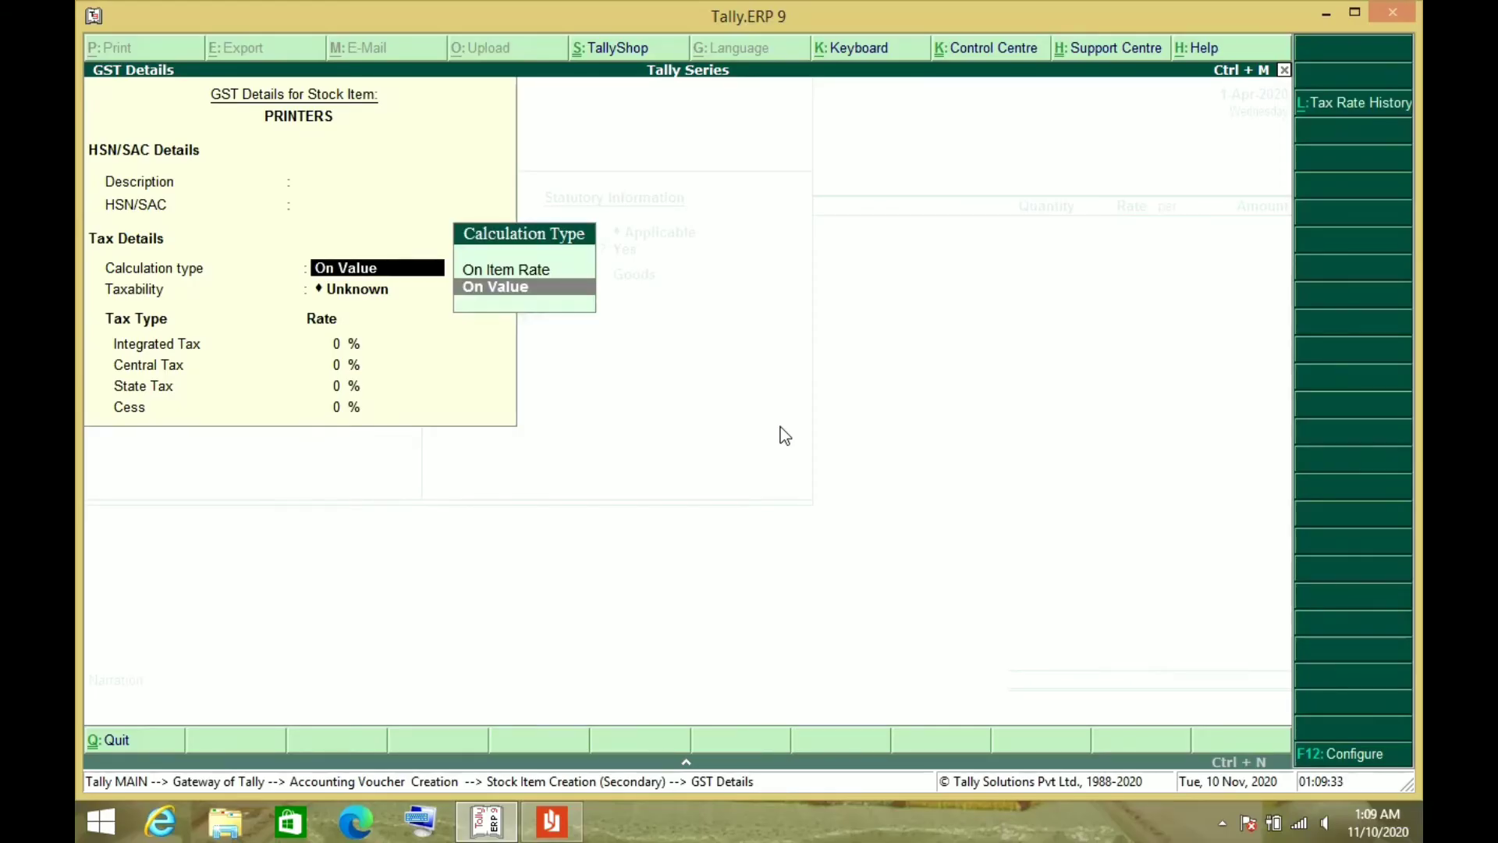
Step: Keep tax calculation on value, set taxability to Taxable and integrated tax to 18%, and accept the GST details
{"action": "key", "text": "Return"}
{"action": "type", "text": "t"}
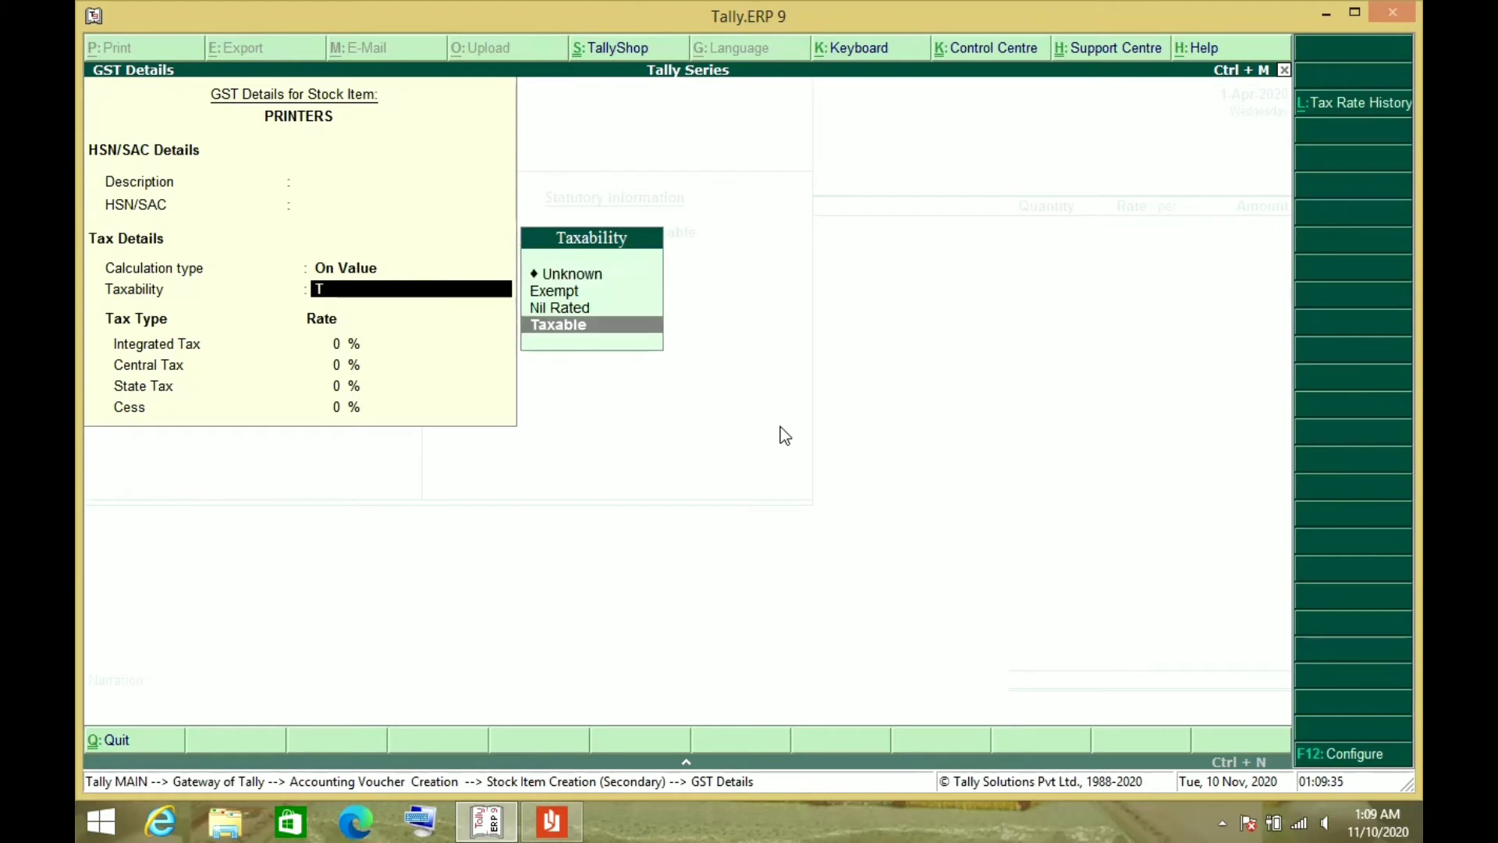
{"action": "key", "text": "Return"}
{"action": "type", "text": "18"}
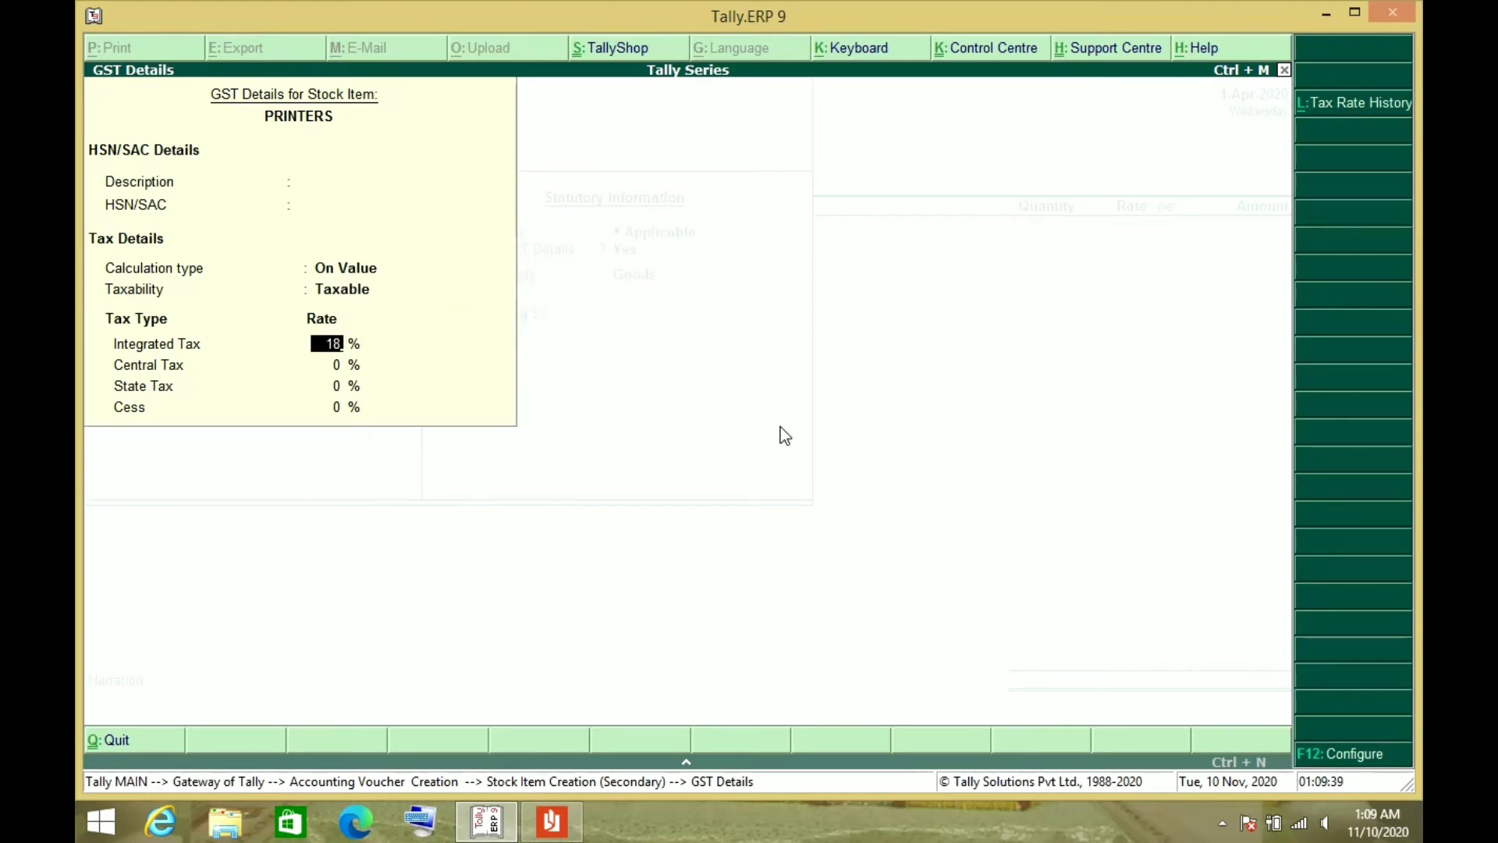
{"action": "key", "text": "Return"}
{"action": "key", "text": "Return"}
{"action": "key", "text": "Return"}
{"action": "key", "text": "Return"}
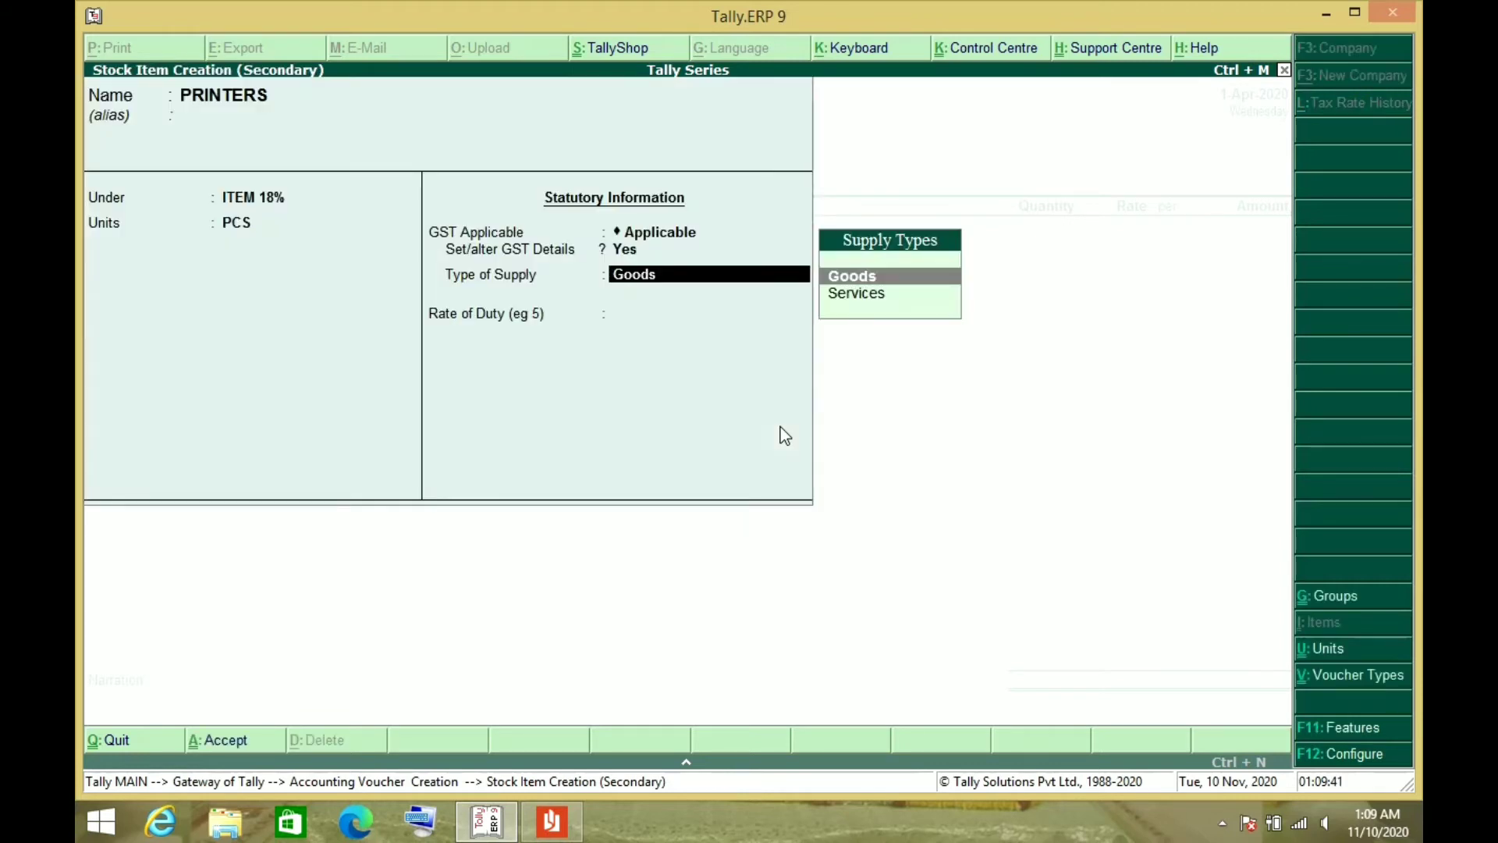
Step: Keep Goods as the type of supply and the rate of duty at 0, and save the PRINTERS stock item
{"action": "key", "text": "Return"}
{"action": "key", "text": "Return"}
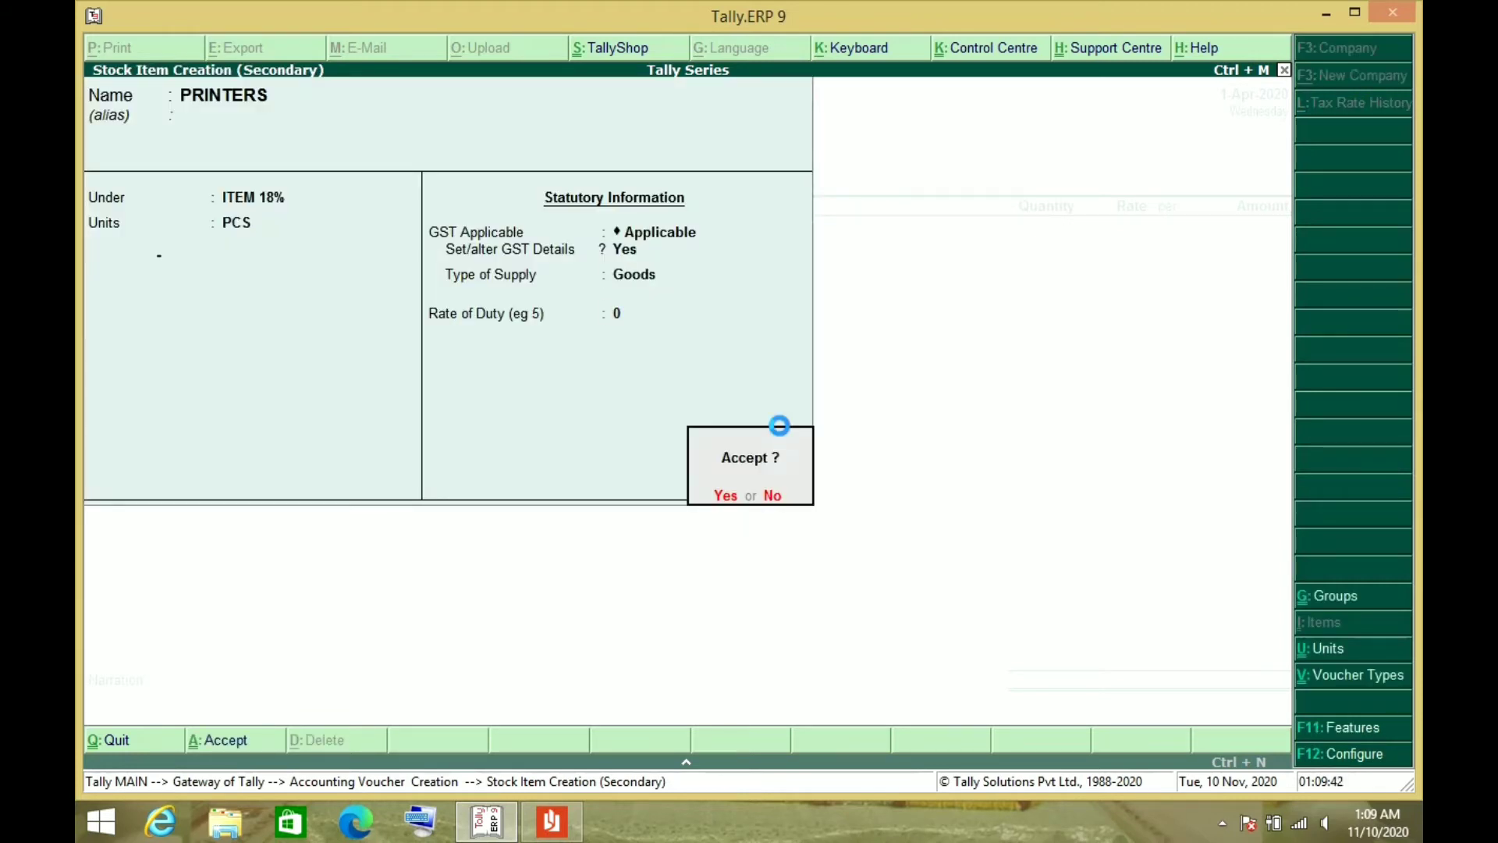
{"action": "key", "text": "Return"}
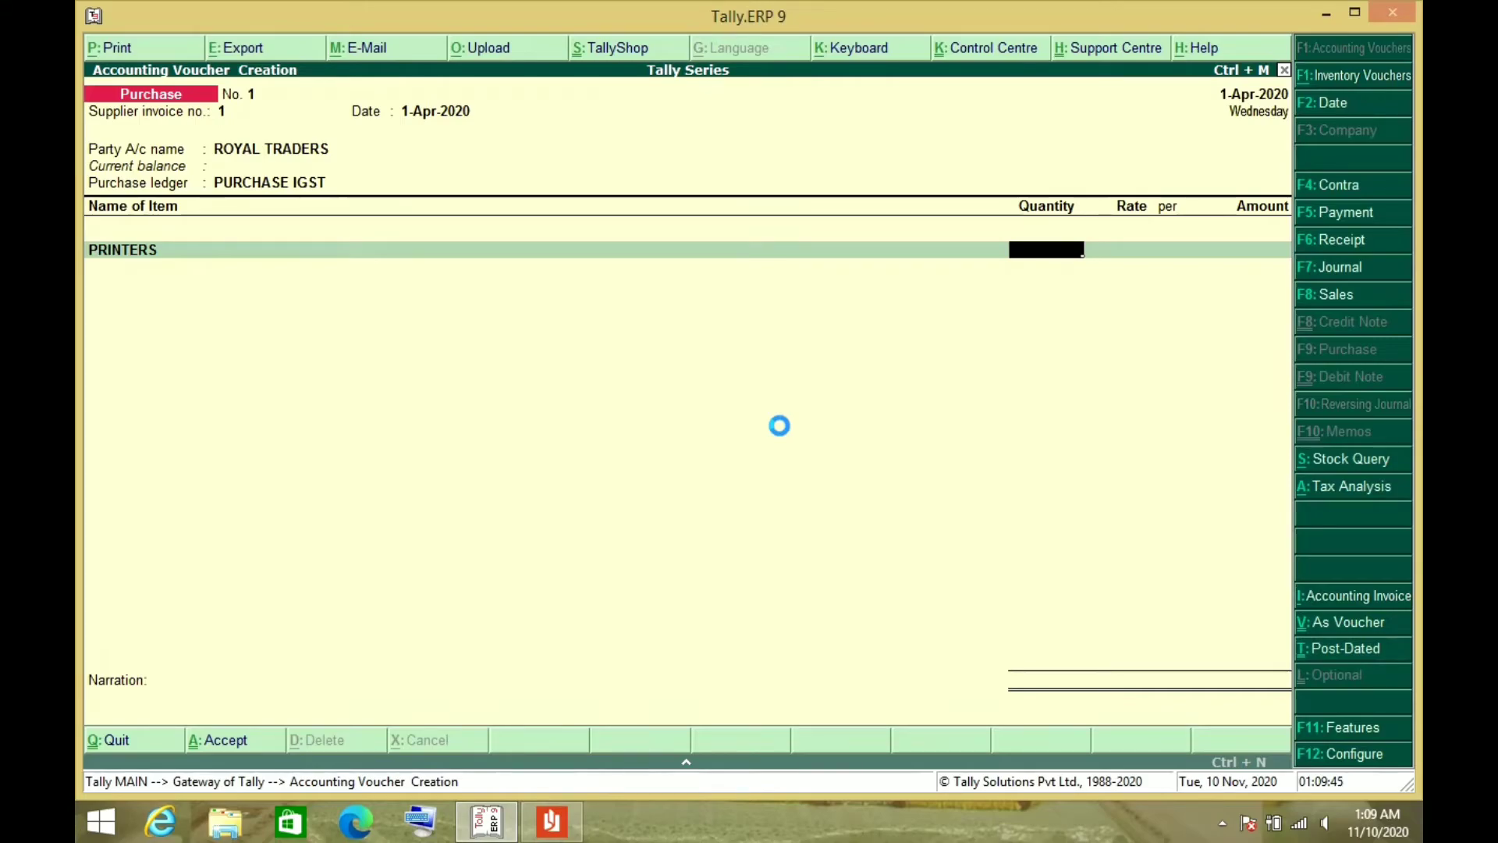
Step: Enter a quantity of 100 PCS at a rate of 5,000 for PRINTERS in the purchase voucher, as on the invoice
{"action": "key", "text": "alt+Tab"}
{"action": "key", "text": "alt+Tab"}
{"action": "type", "text": "100"}
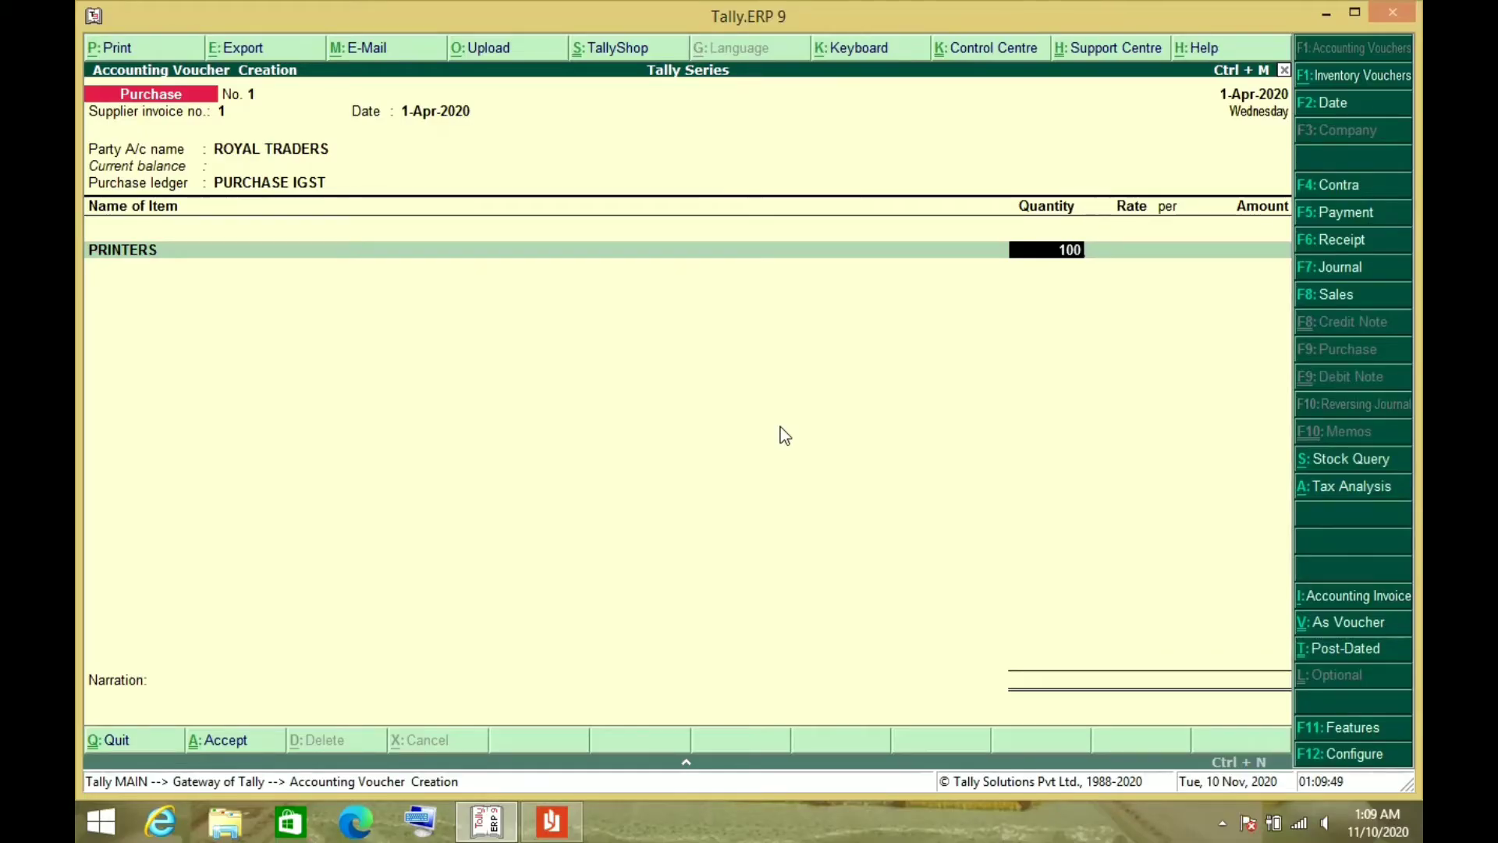
{"action": "key", "text": "Return"}
{"action": "type", "text": "5000"}
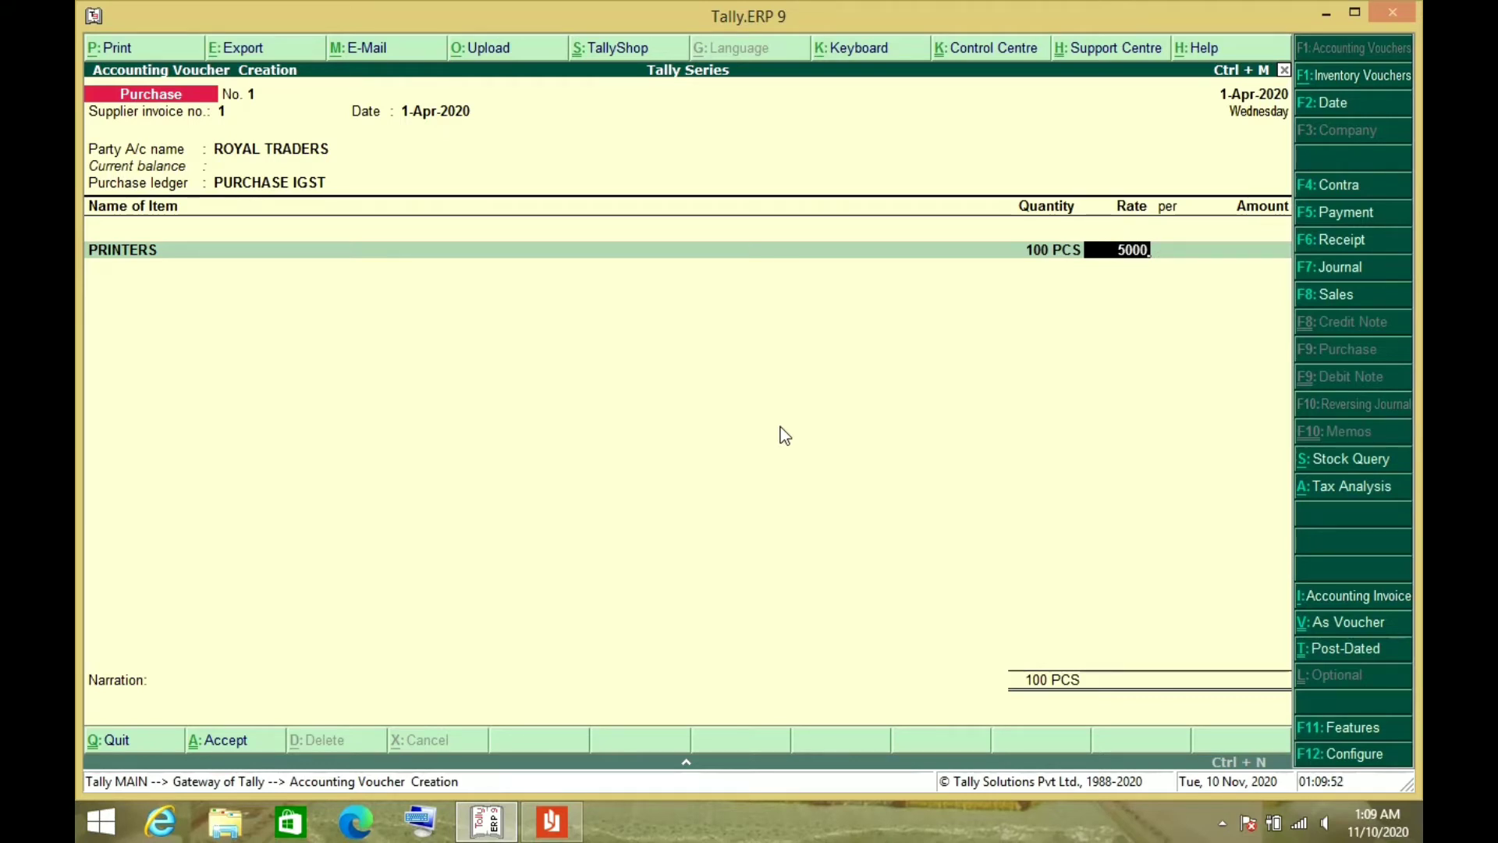
{"action": "key", "text": "Return"}
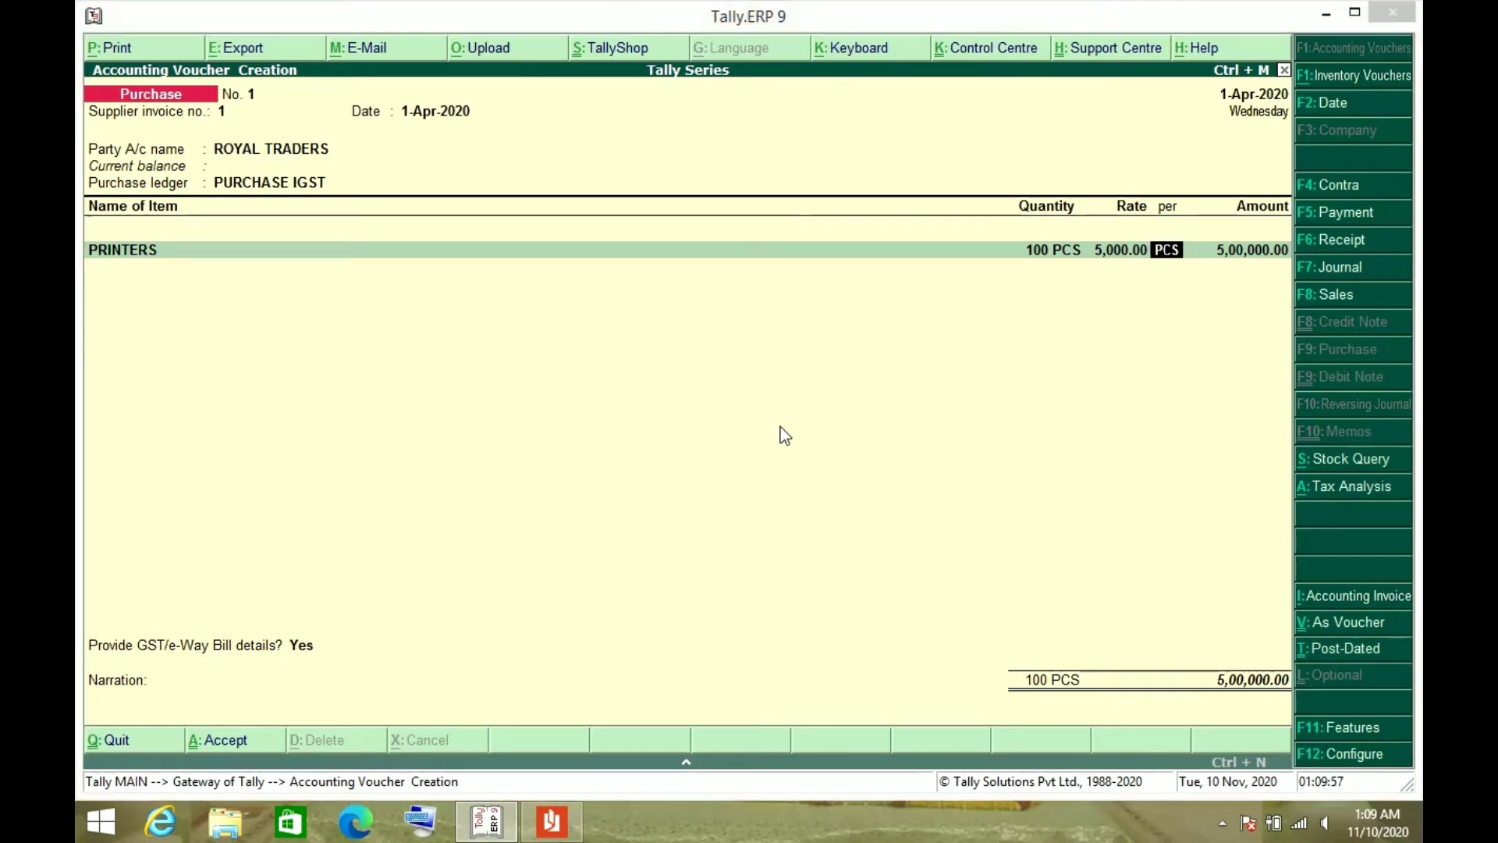
Step: Keep PCS as the unit for the PRINTERS line and end the item list of the purchase voucher
{"action": "key", "text": "alt+Tab"}
{"action": "key", "text": "alt+Tab"}
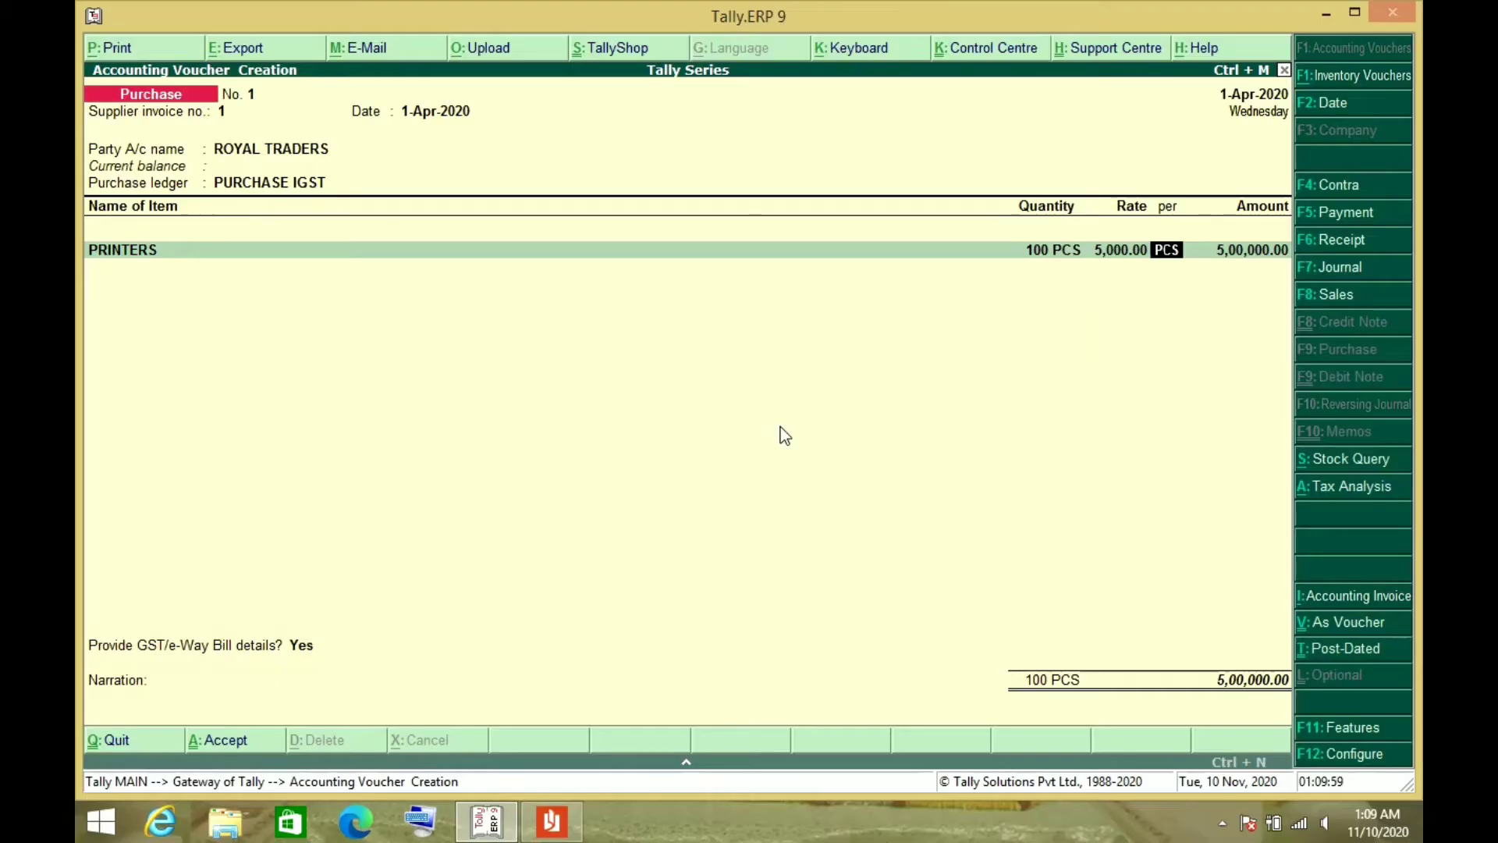
{"action": "key", "text": "Return"}
{"action": "key", "text": "Return"}
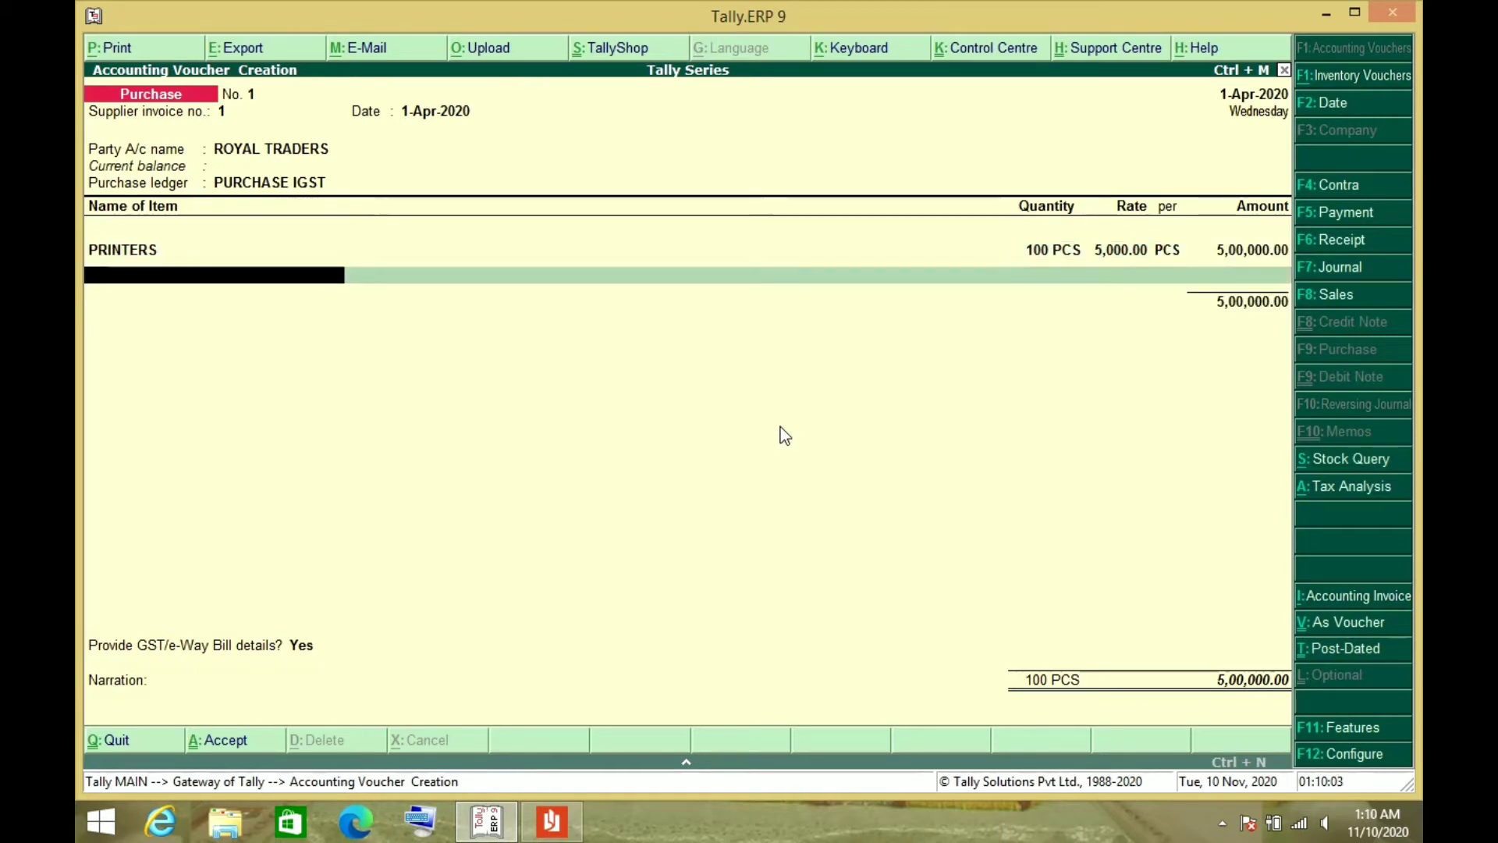
{"action": "key", "text": "Return"}
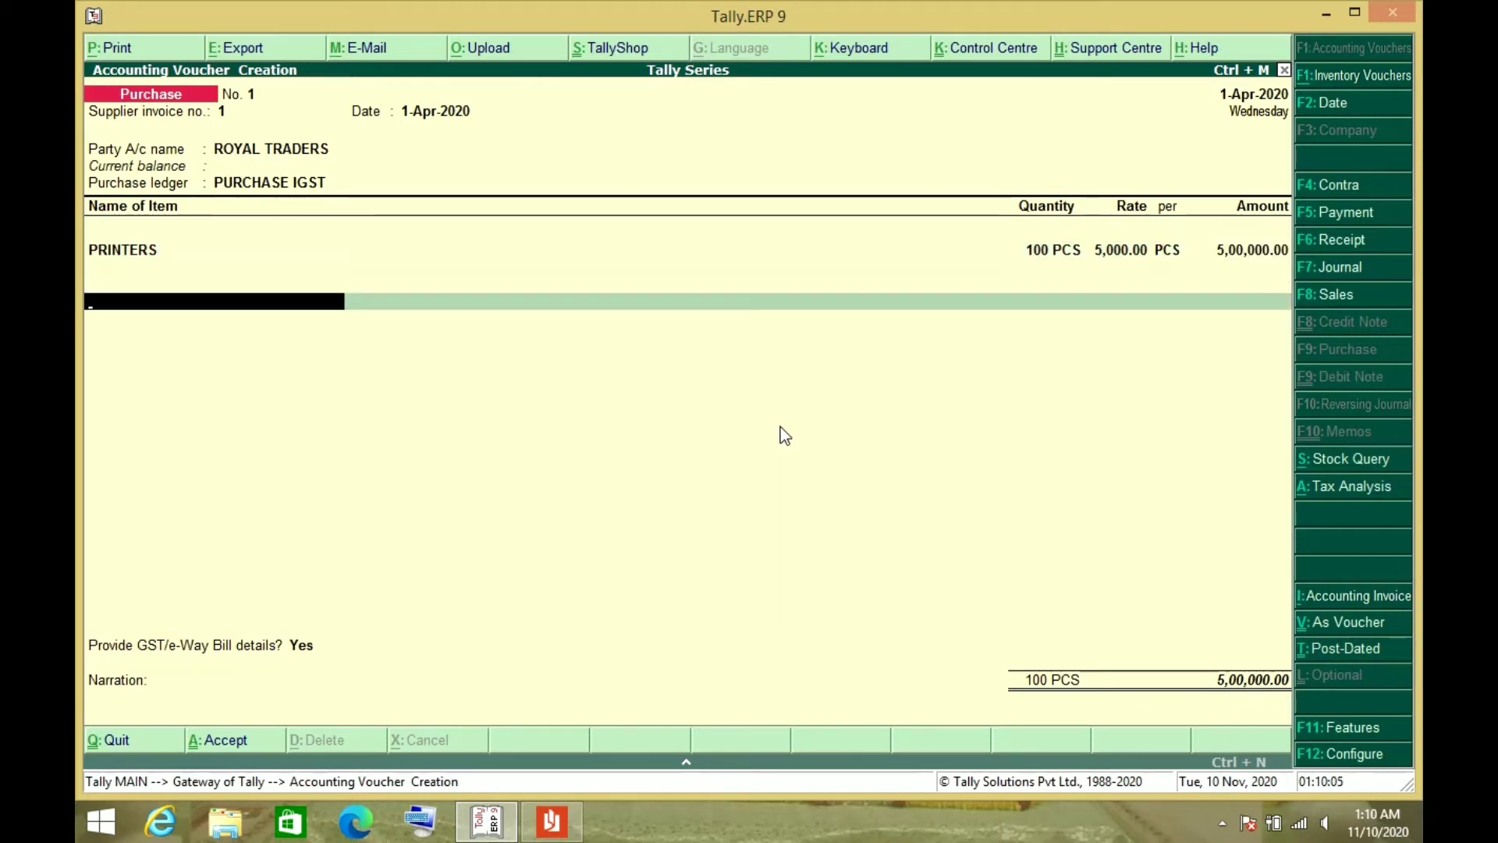
Step: Start a new ledger named INPUT IGST from the voucher and place it under Duties & Taxes
{"action": "key", "text": "alt+c"}
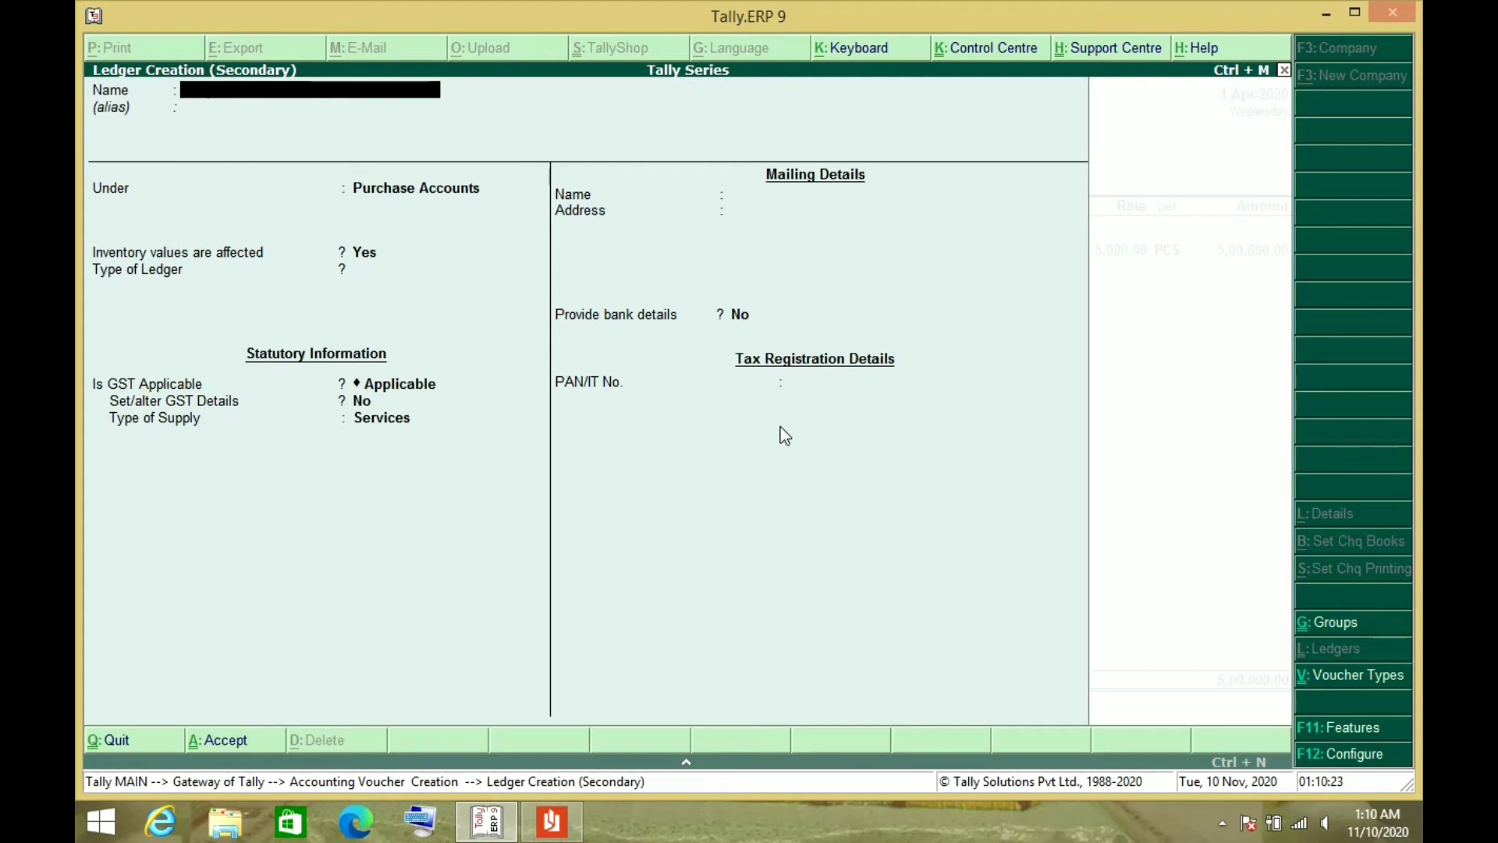
{"action": "type", "text": "INPUT IGST"}
{"action": "key", "text": "Return"}
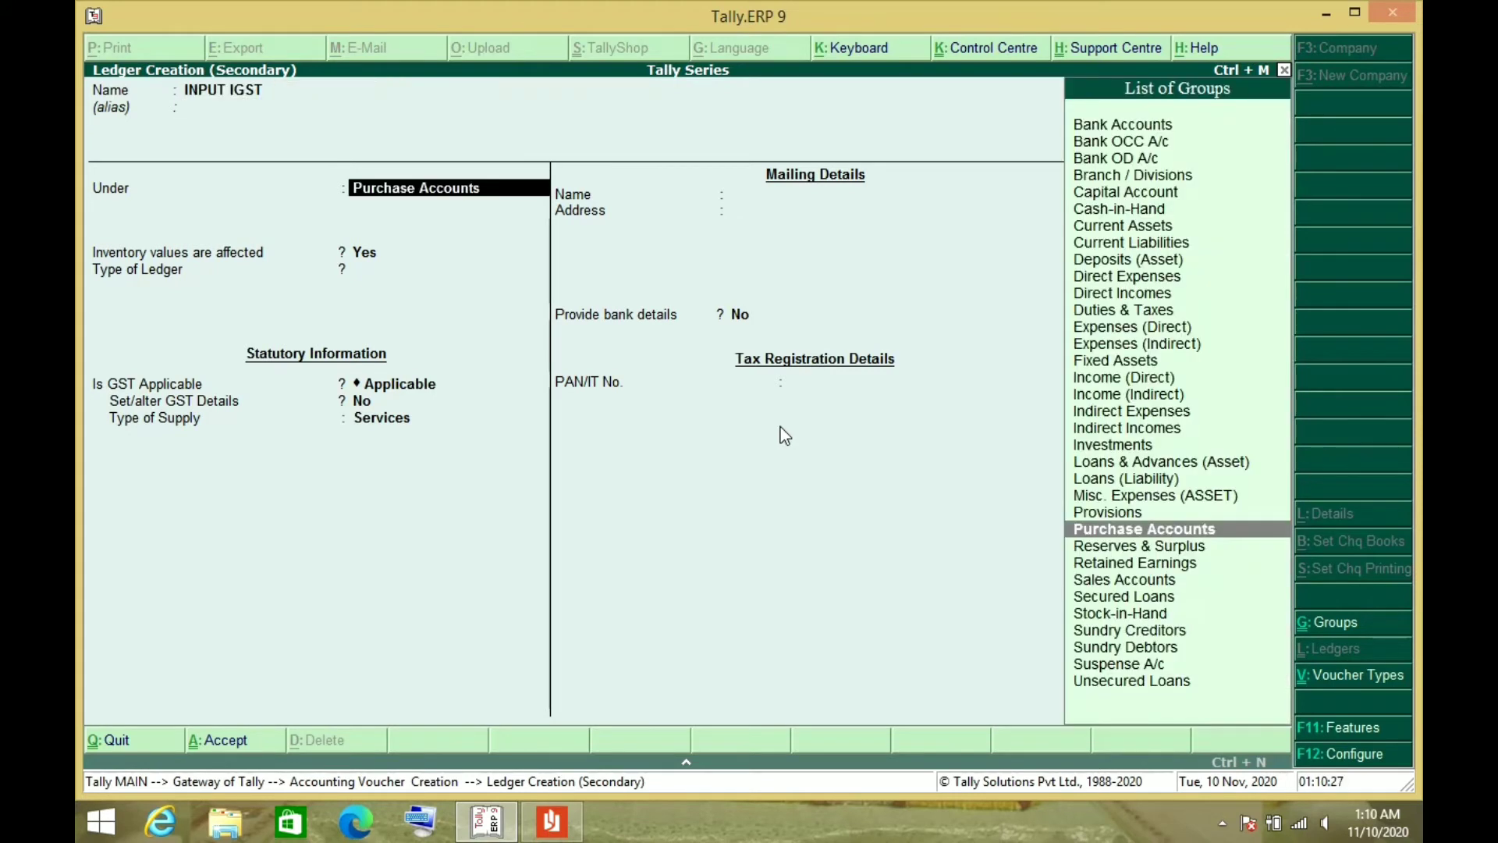
{"action": "type", "text": "DUTI"}
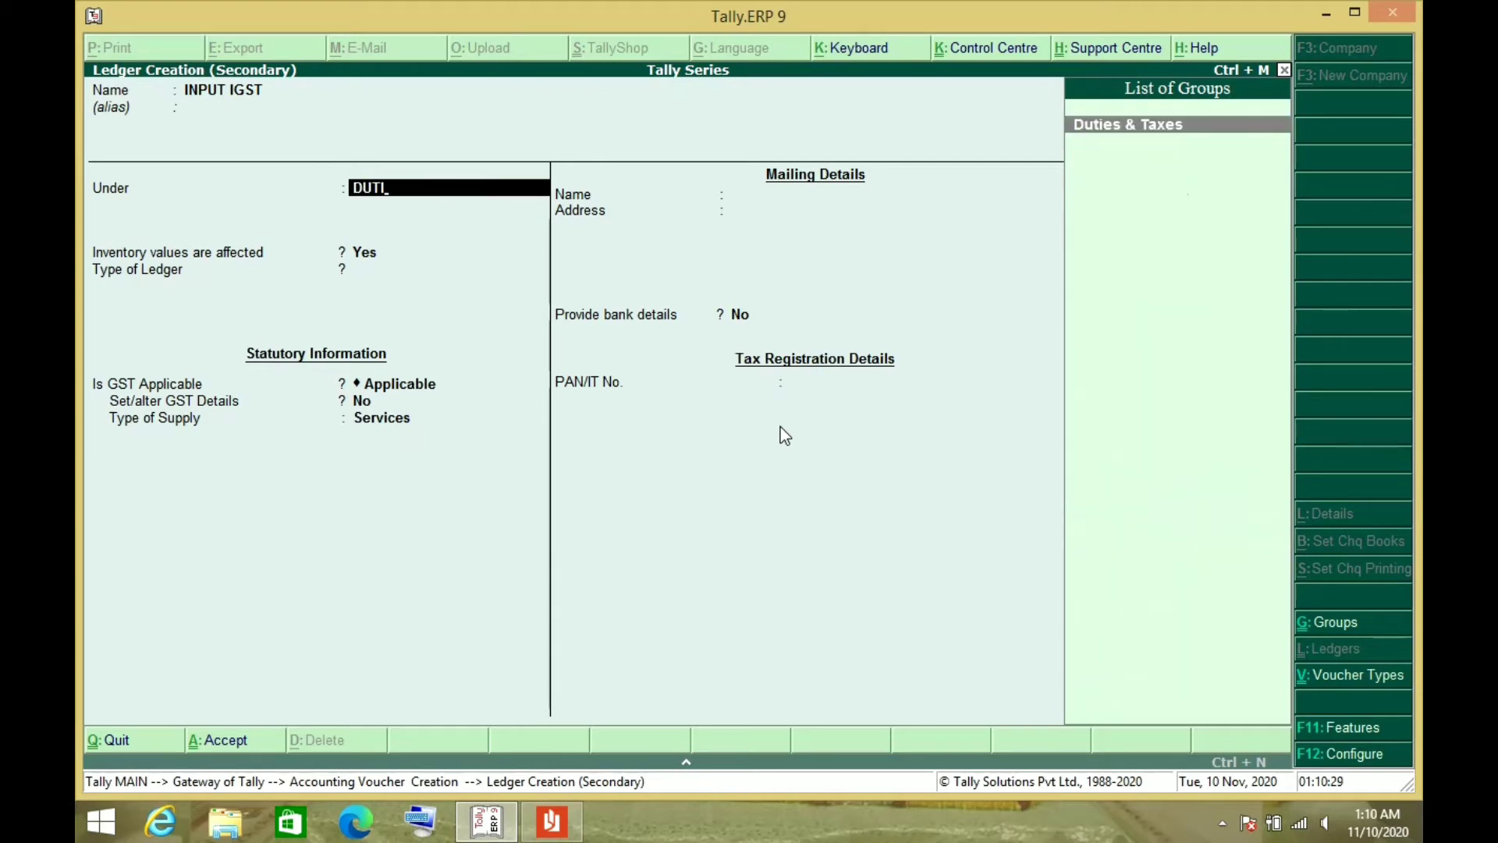
{"action": "key", "text": "Return"}
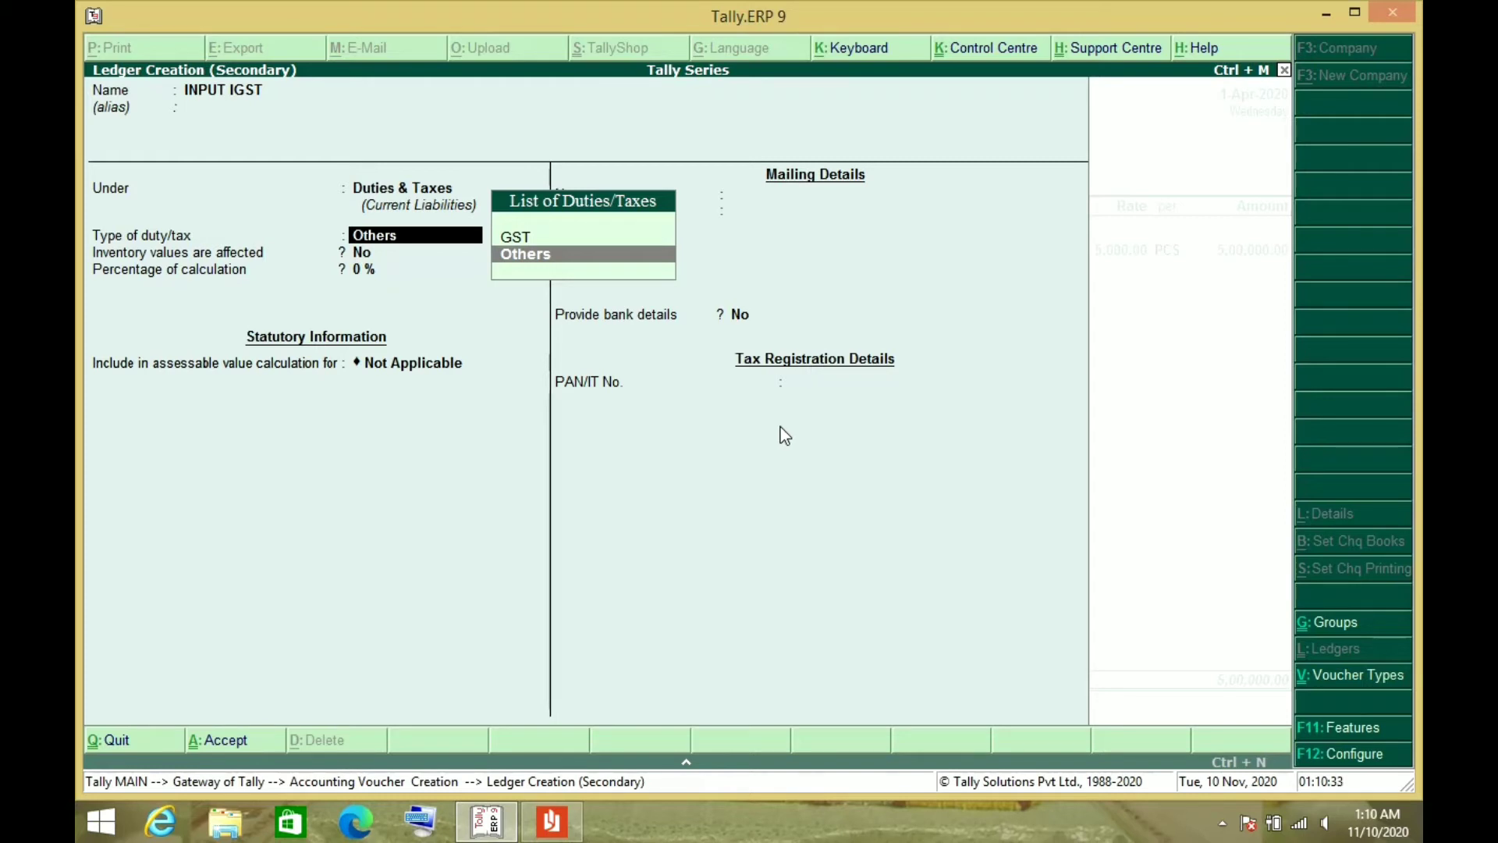
Step: Set the INPUT IGST ledger's duty type to GST and tax type to Integrated Tax, keep 0% and no rounding, and save it
{"action": "key", "text": "Up"}
{"action": "key", "text": "Return"}
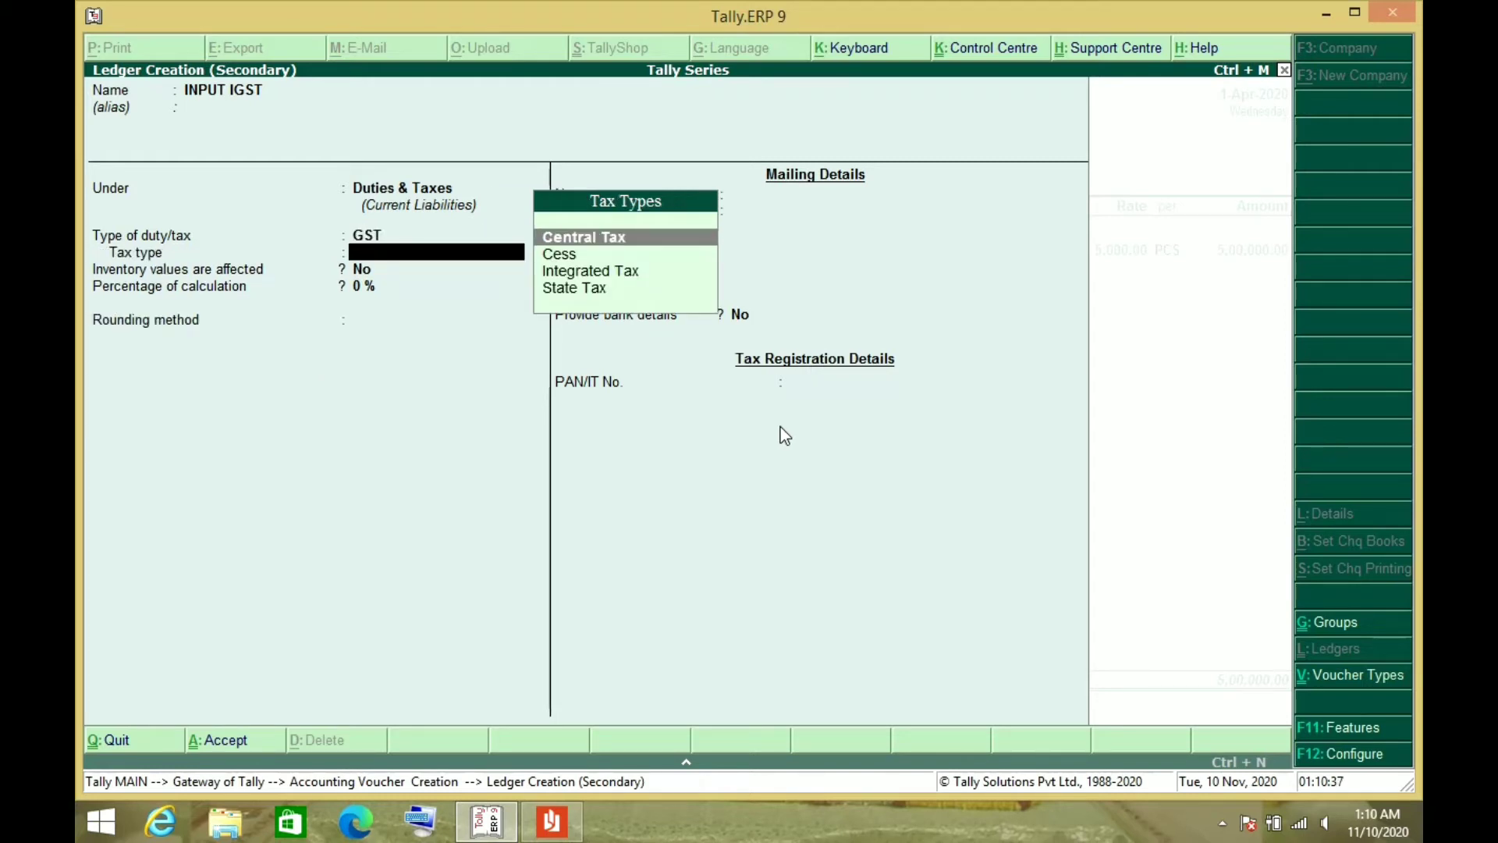
{"action": "key", "text": "Down"}
{"action": "key", "text": "Down"}
{"action": "key", "text": "Return"}
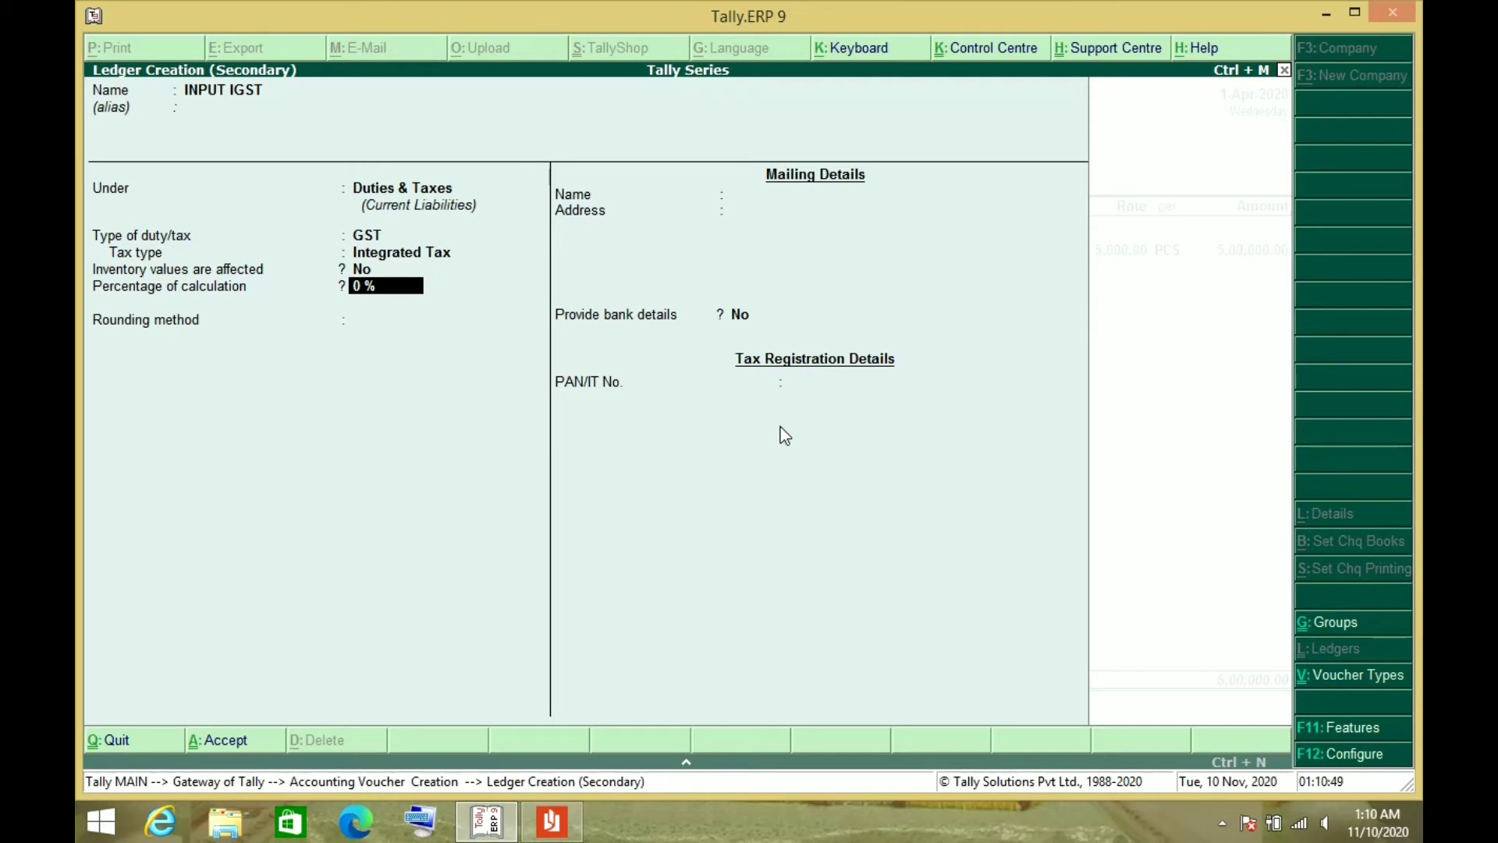
{"action": "key", "text": "Return"}
{"action": "key", "text": "Return"}
{"action": "key", "text": "Return"}
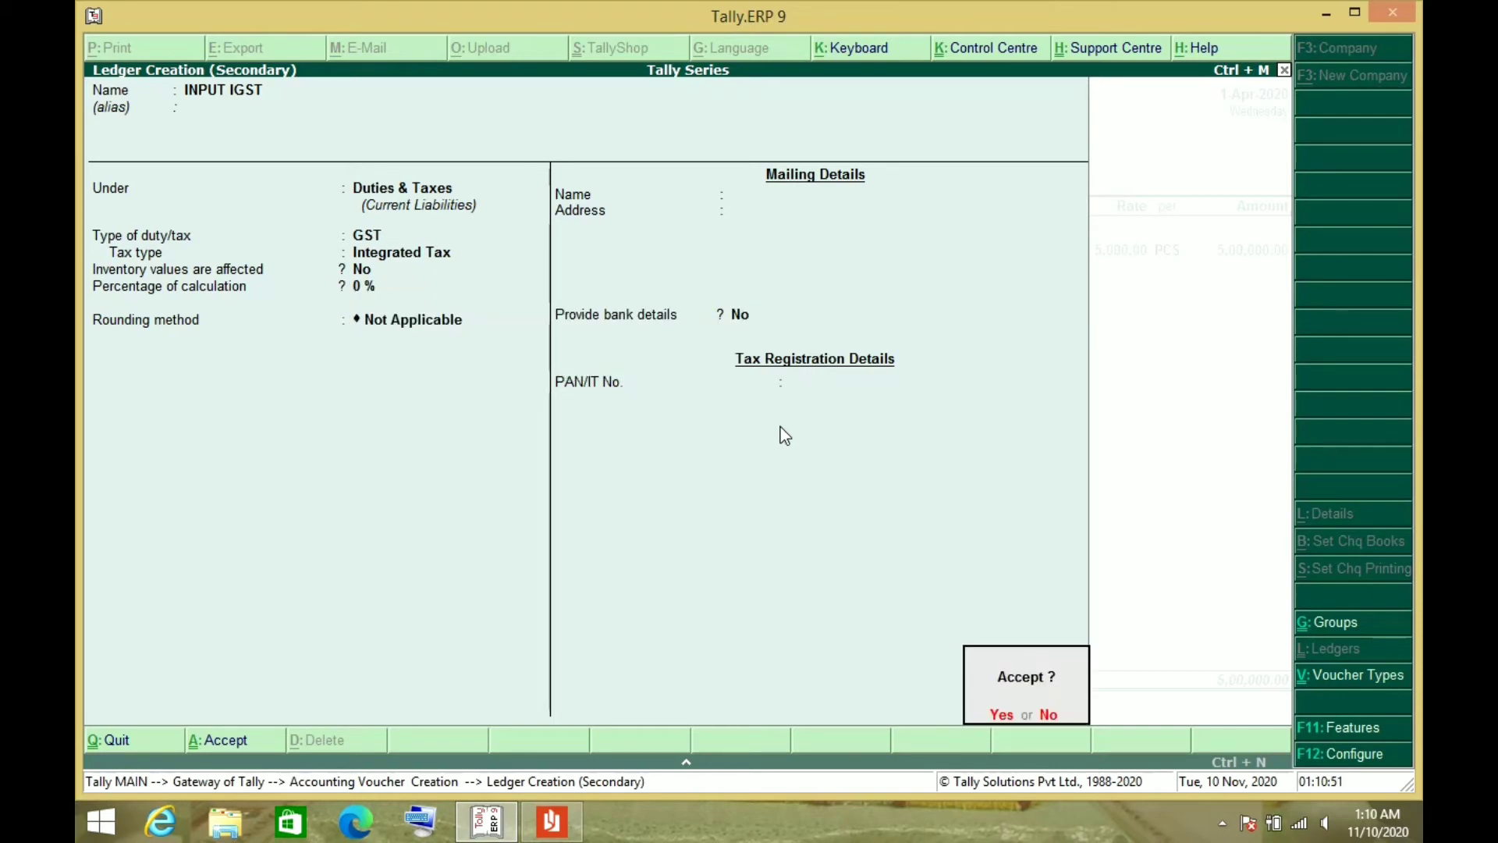
{"action": "key", "text": "Return"}
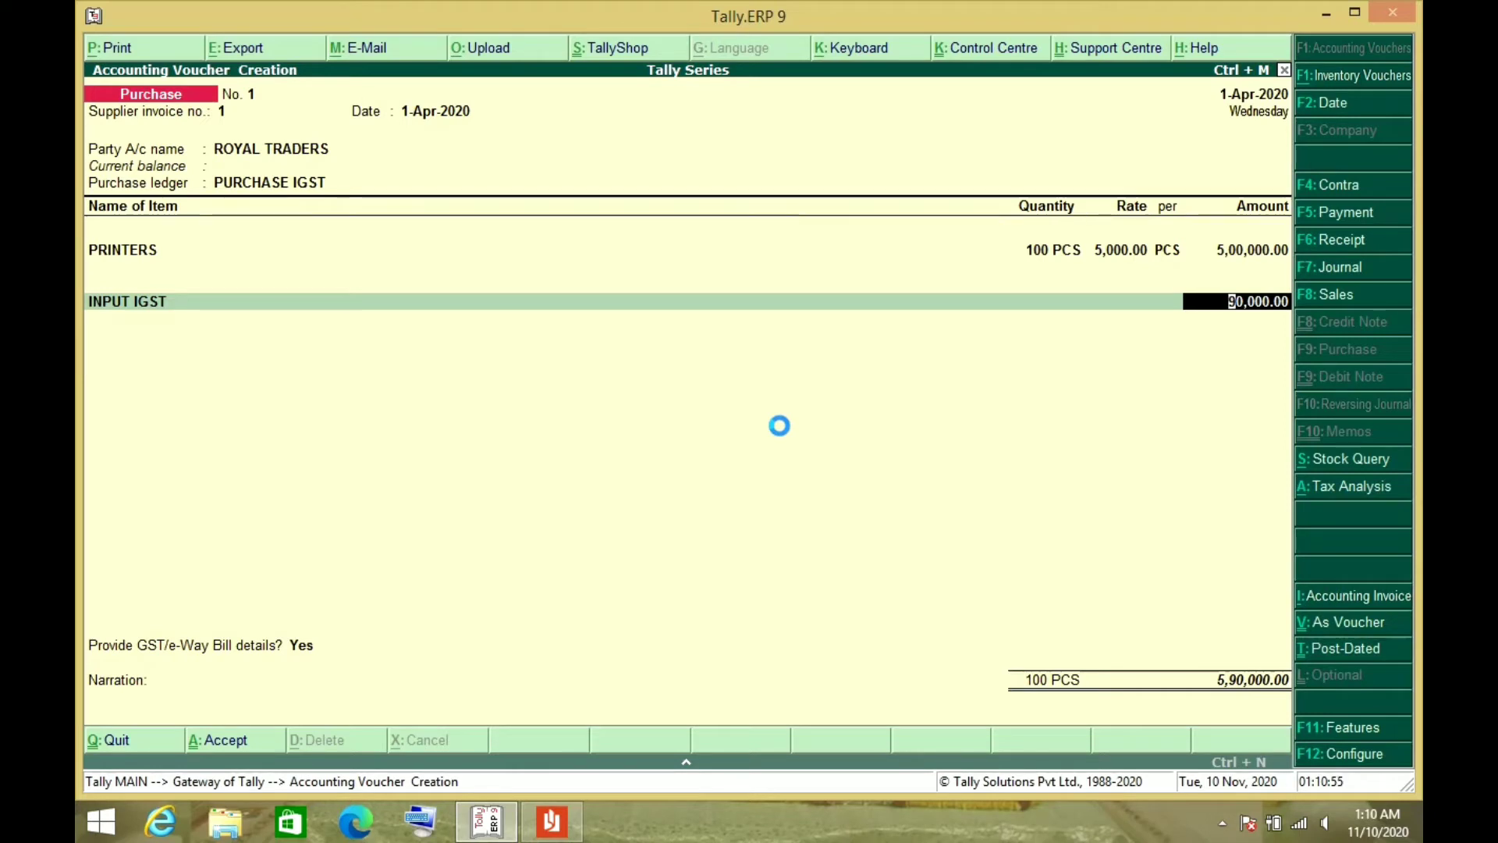
Step: Accept the calculated INPUT IGST amount in the voucher and check it against the purchase invoice PDF
{"action": "key", "text": "Return"}
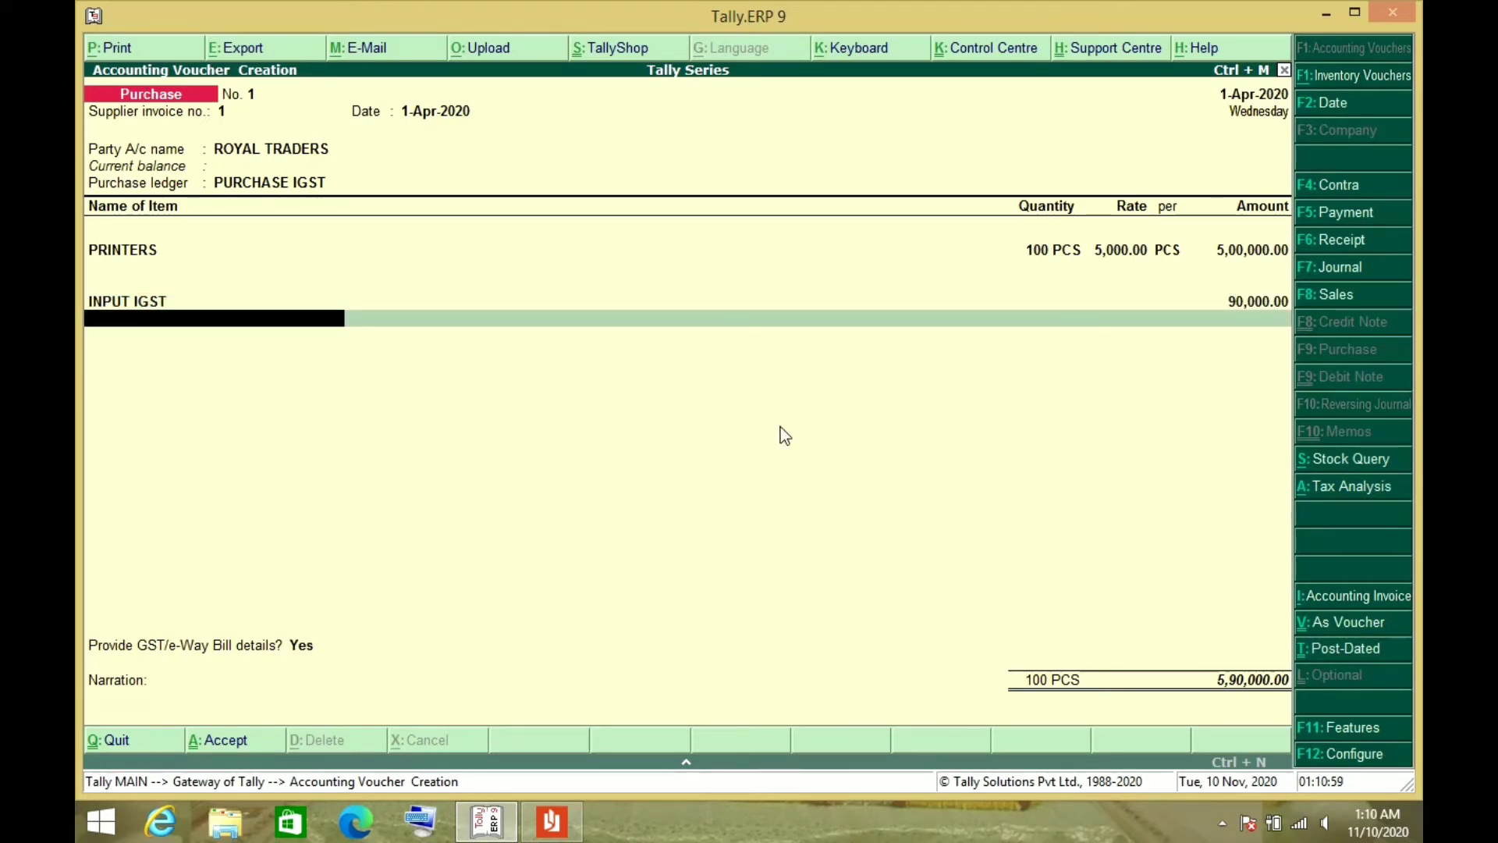
{"action": "key", "text": "alt+Tab"}
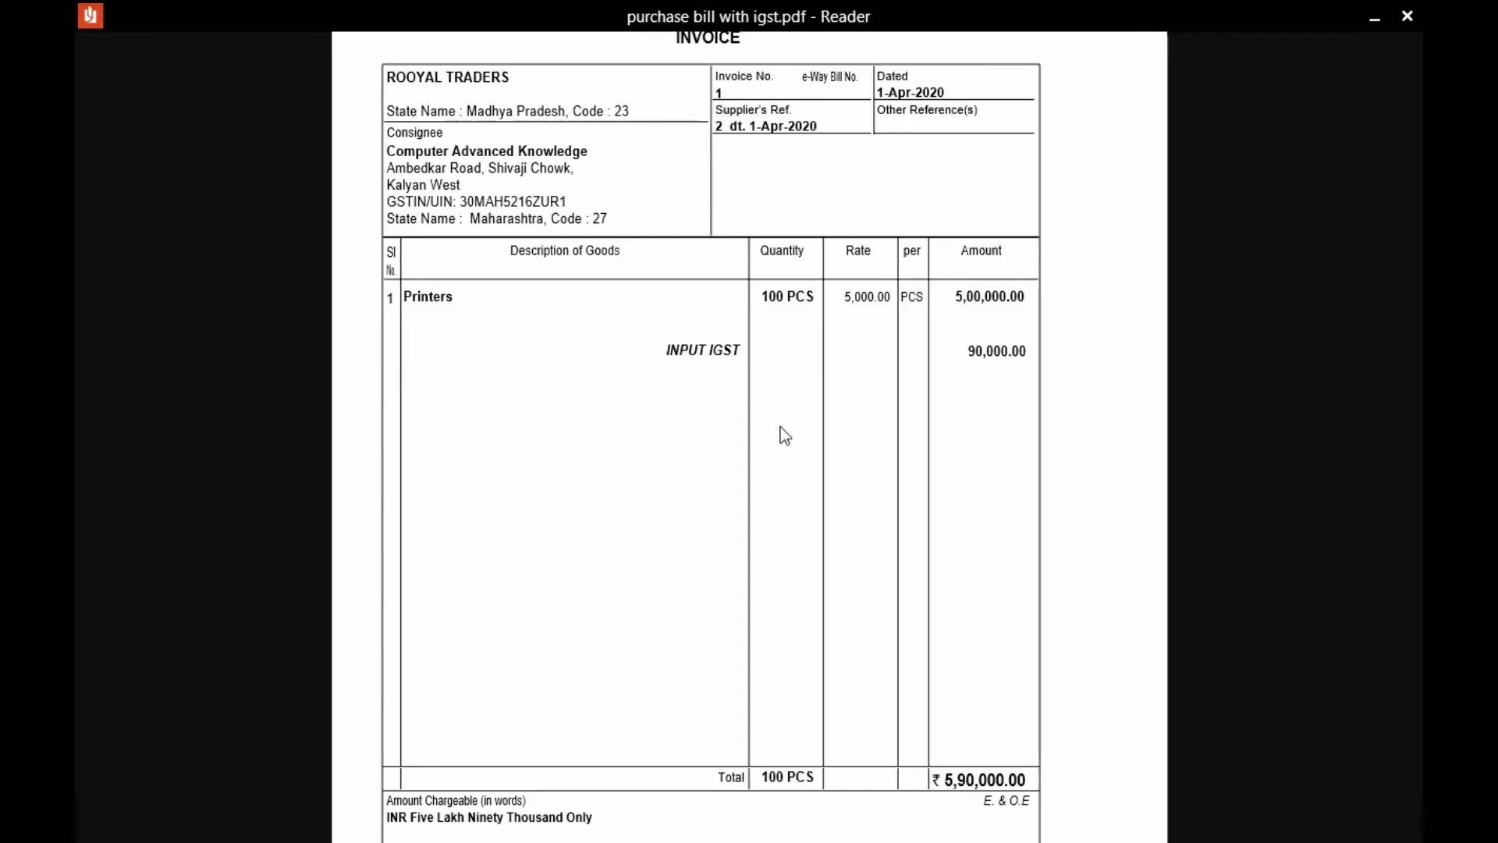
{"action": "key", "text": "alt+Tab"}
{"action": "key", "text": "alt+Tab"}
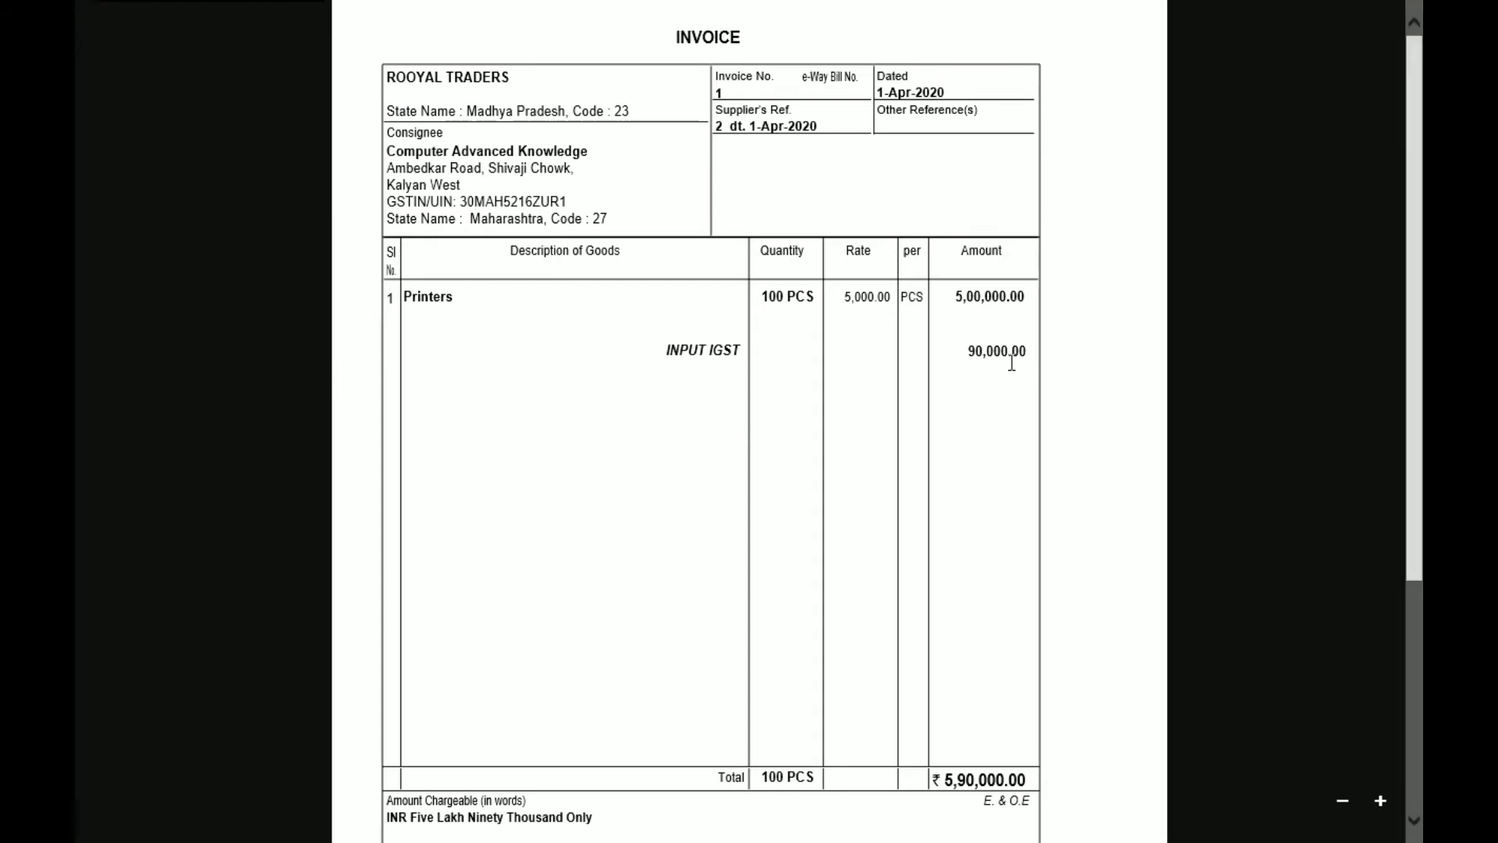
{"action": "scroll", "coordinate": [1011, 360], "scroll_direction": "up", "scroll_amount": 5}
{"action": "scroll", "coordinate": [1011, 361], "scroll_direction": "down", "scroll_amount": 4}
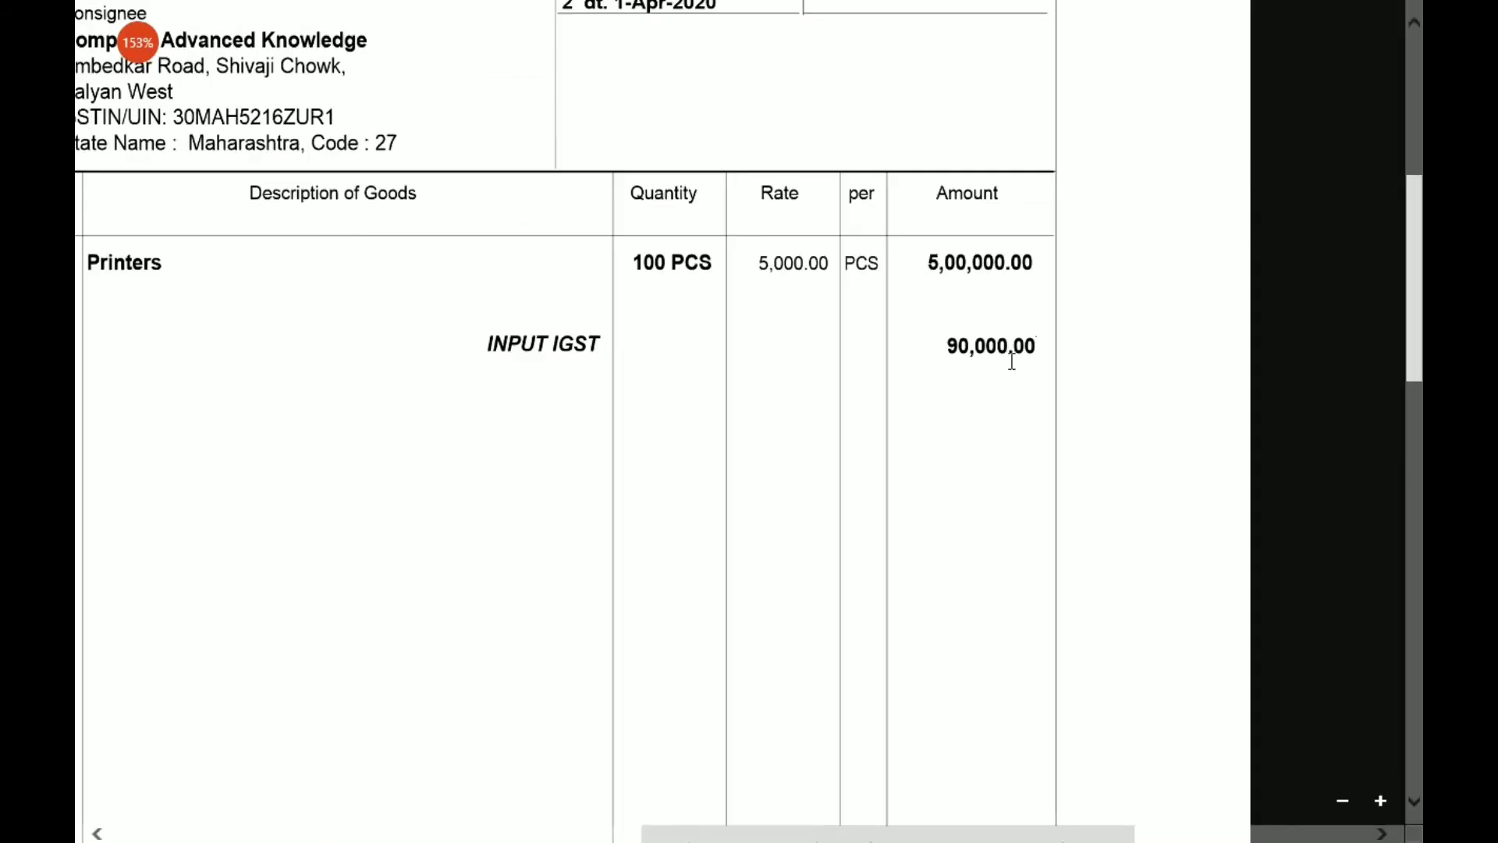
{"action": "key", "text": "alt+Tab"}
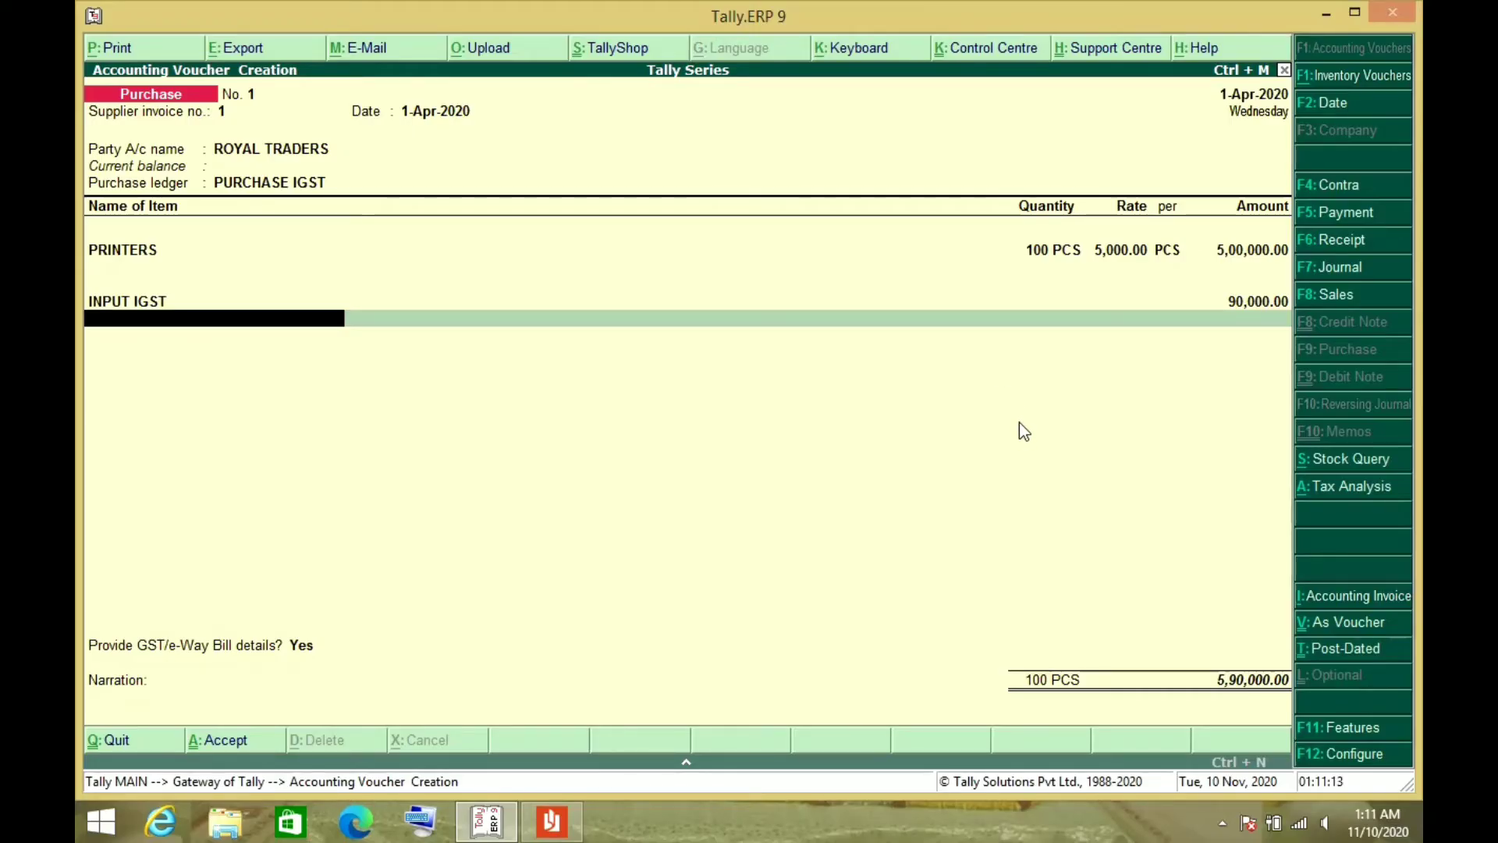
Step: End the voucher's ledger list and set Provide GST/e-Way Bill details to No
{"action": "key", "text": "Return"}
{"action": "key", "text": "Up"}
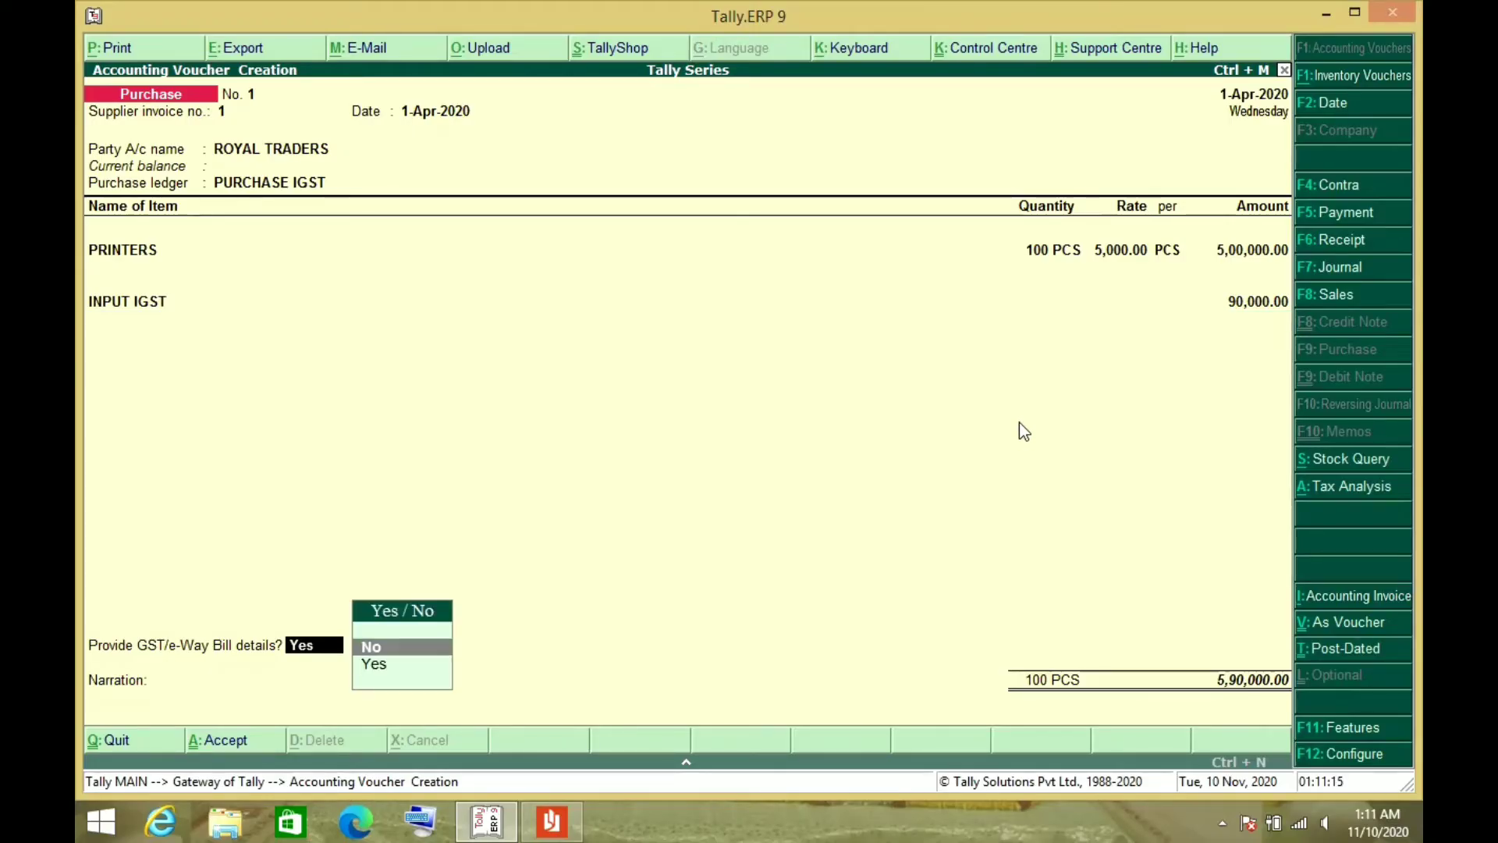
{"action": "key", "text": "Return"}
{"action": "key", "text": "Return"}
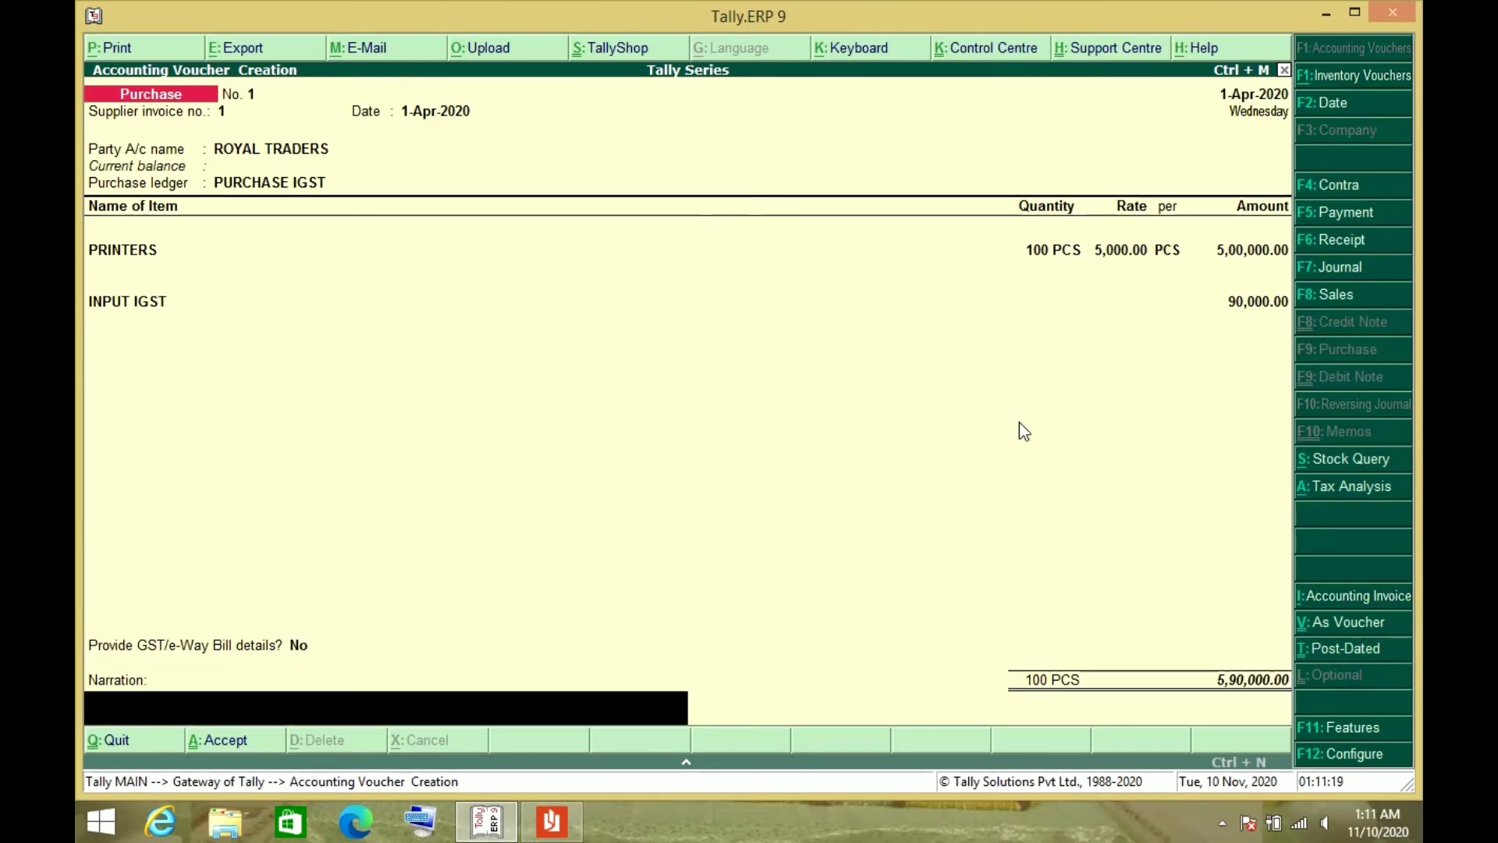
Step: Enter the narration "BEING GOODS PURCHSED FROM ROYAL TRADERS" and save the purchase voucher
{"action": "type", "text": "BEING"}
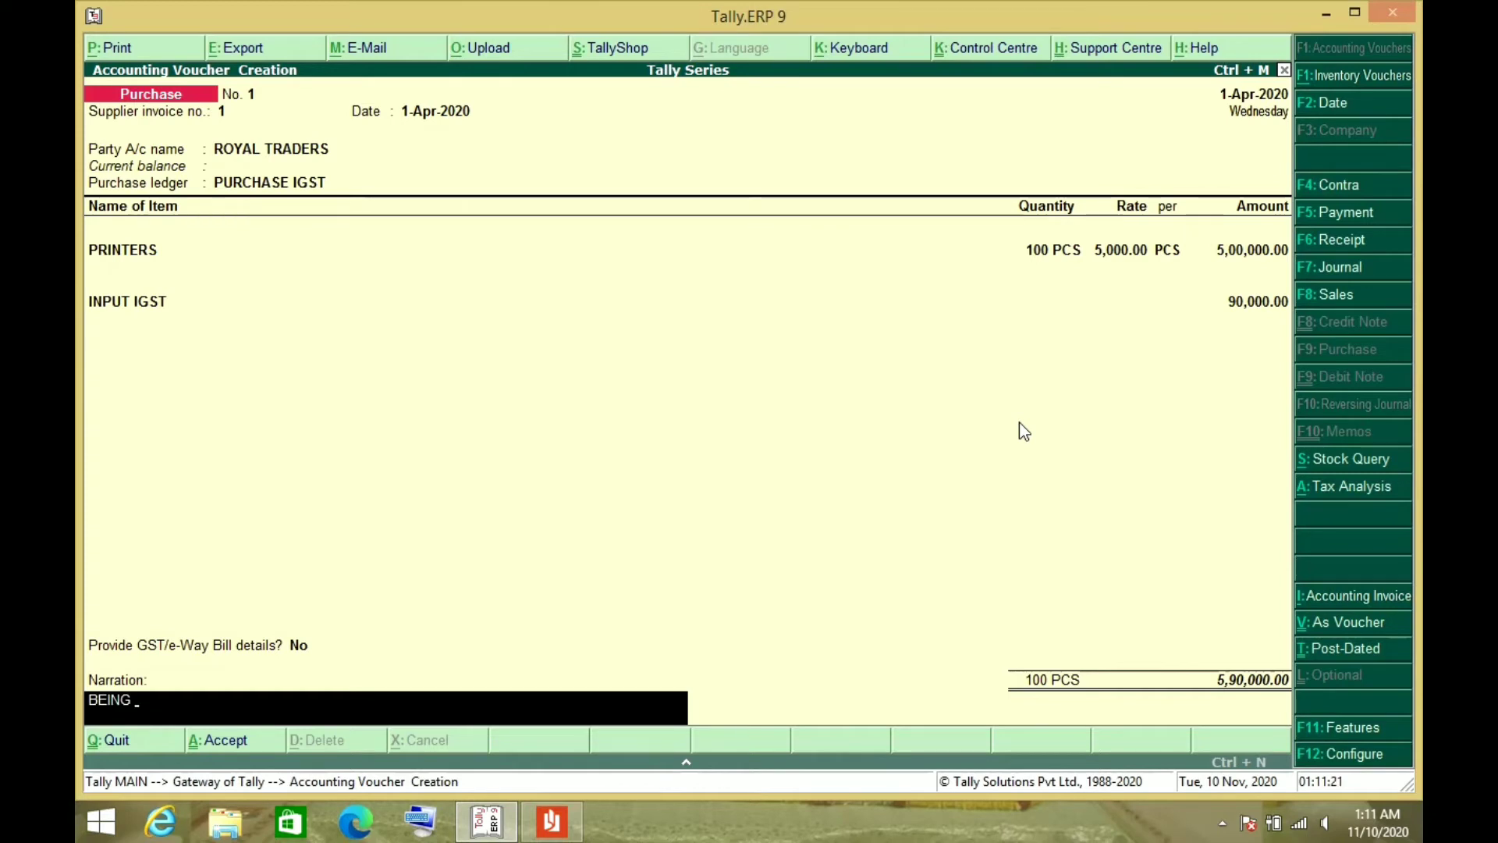
{"action": "type", "text": " GOODS PUR"}
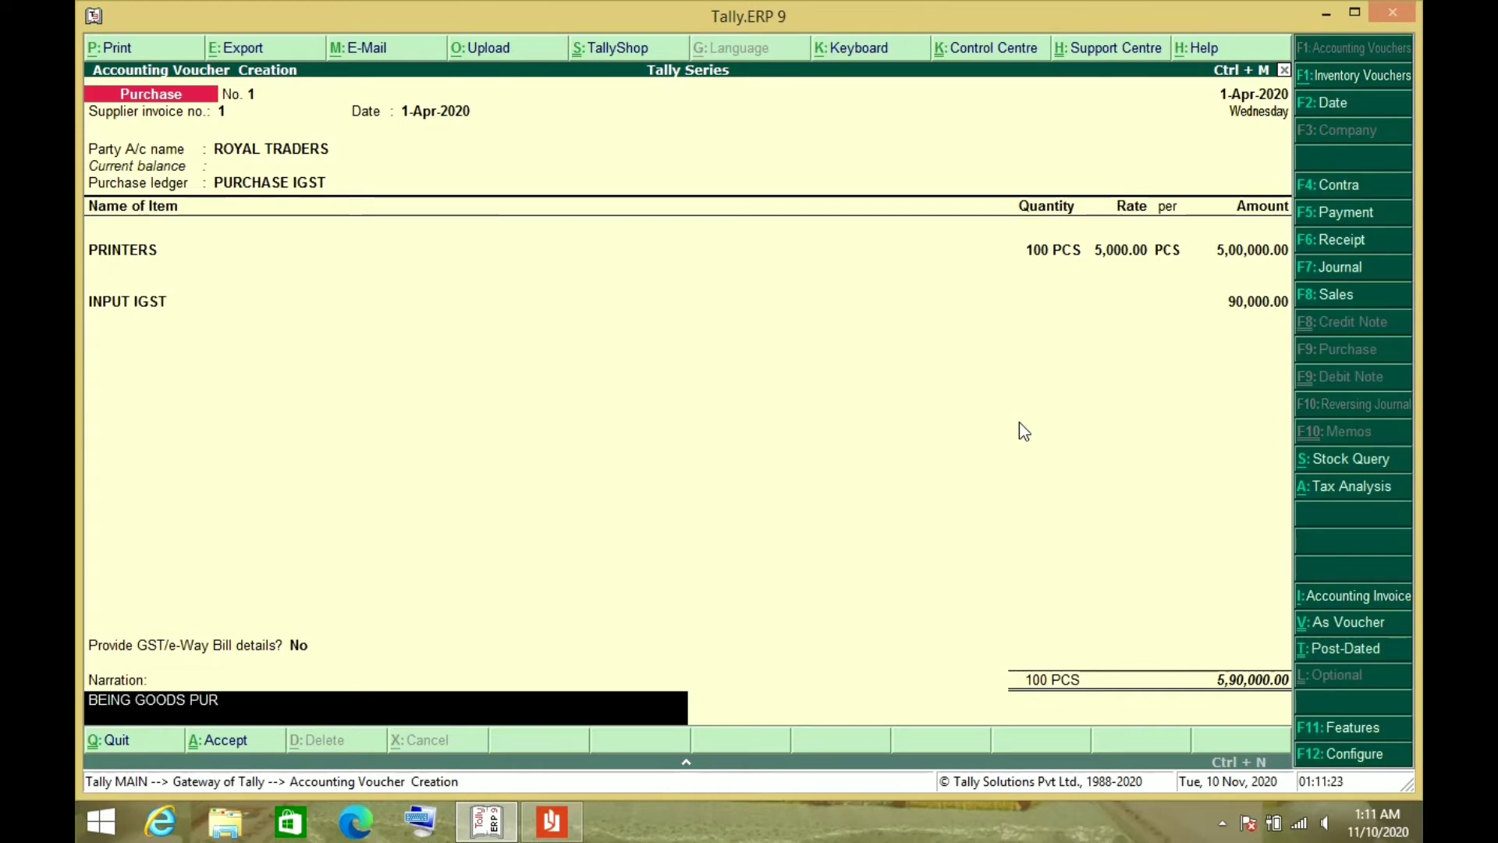
{"action": "type", "text": "CHSED FROM ROYAL"}
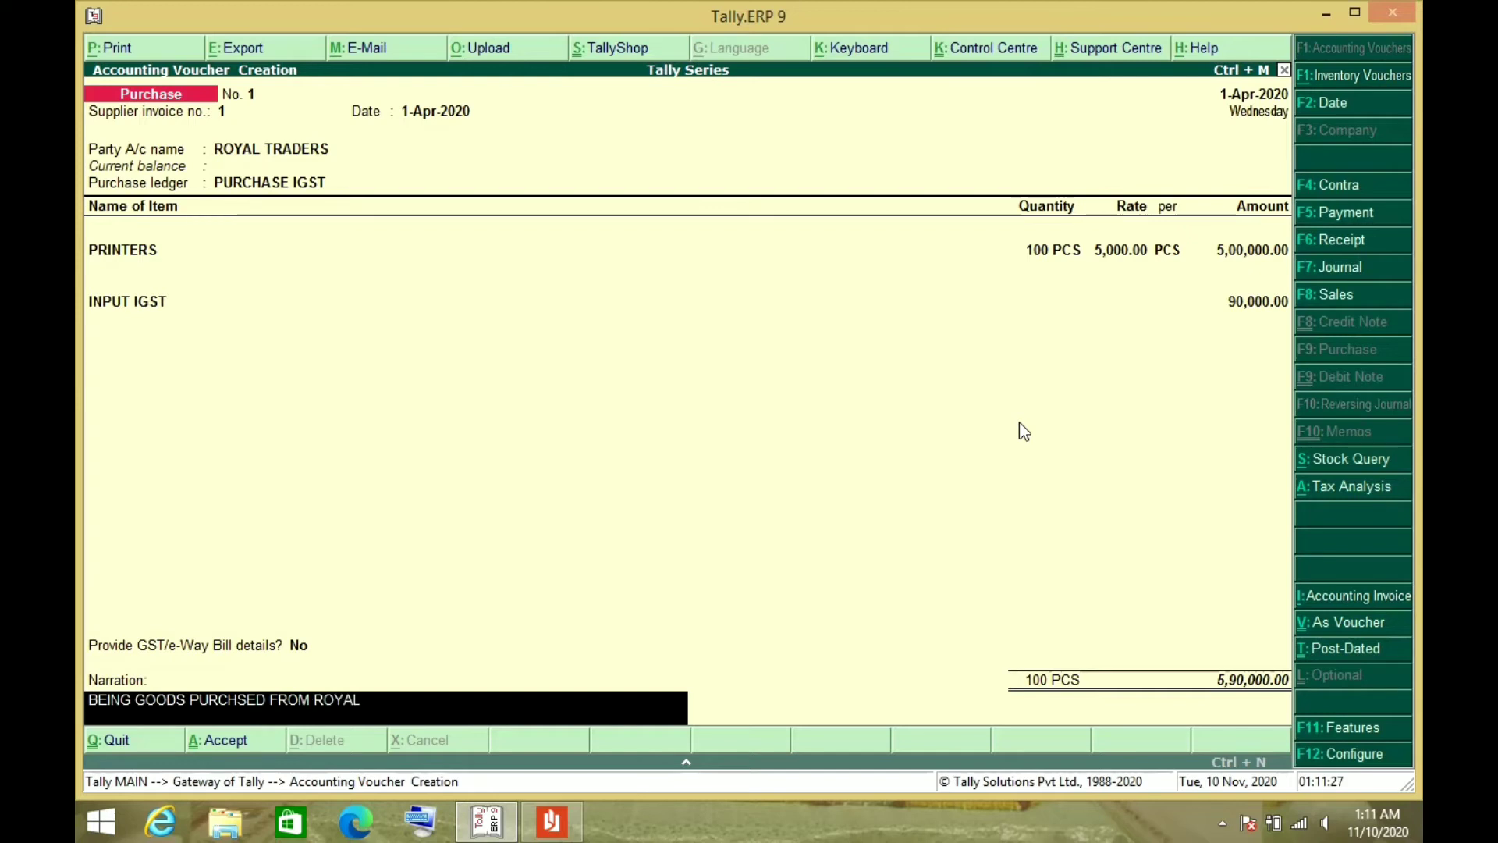
{"action": "type", "text": " TRADERS"}
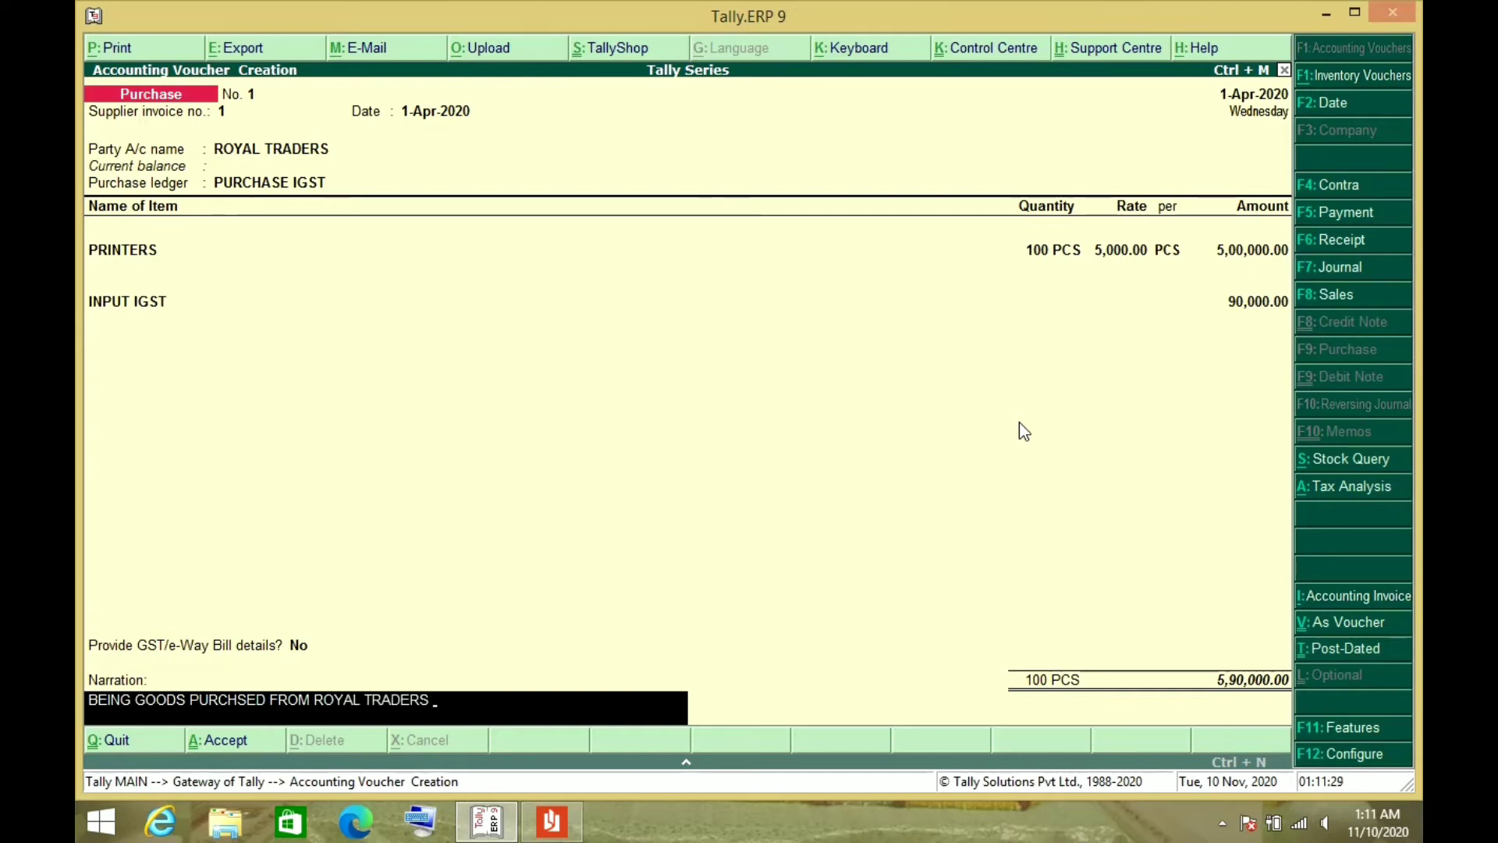
{"action": "key", "text": "Return"}
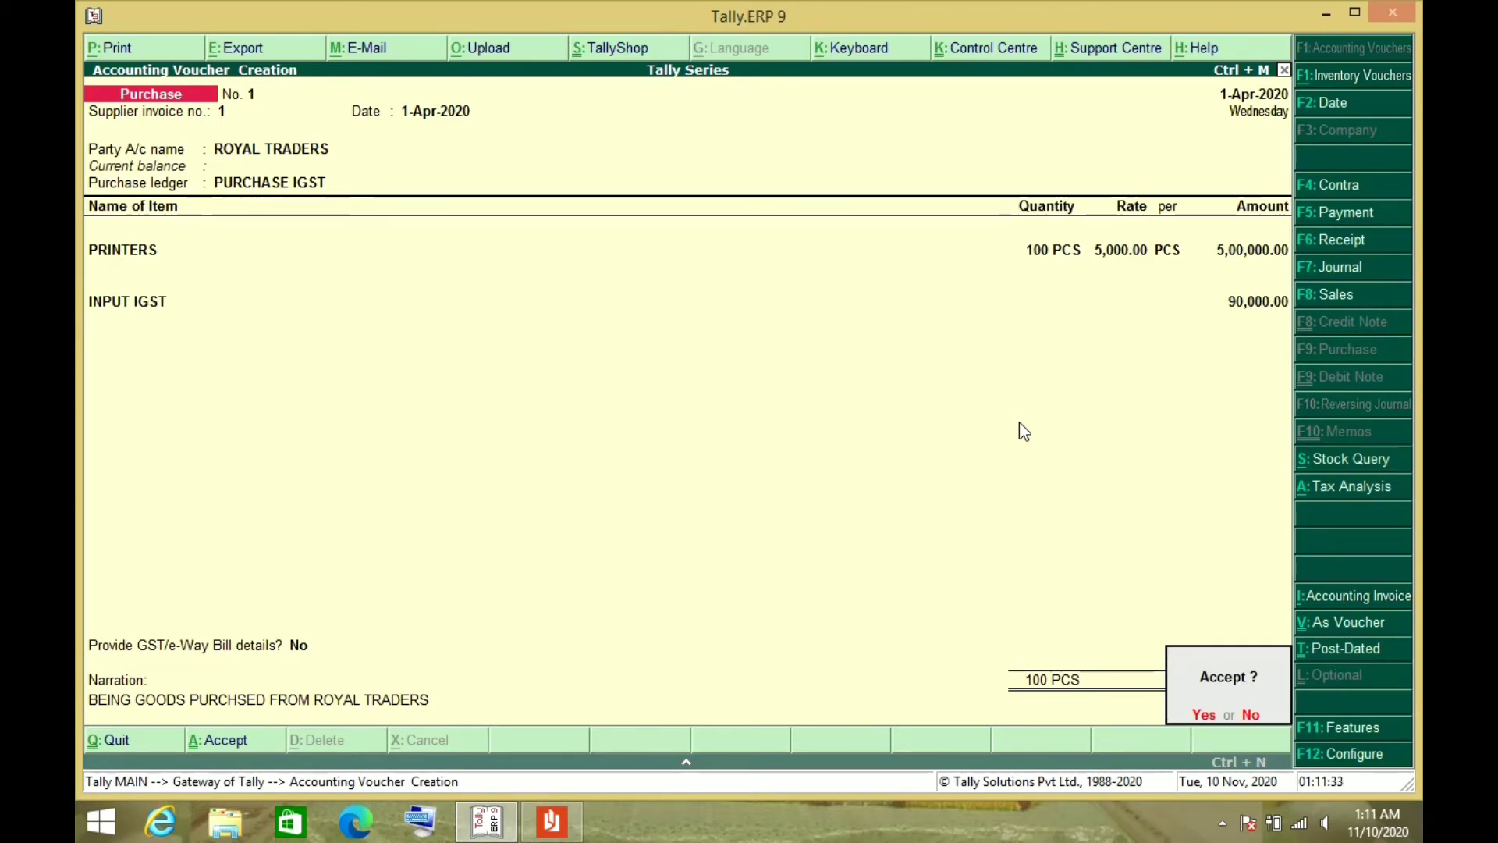
{"action": "key", "text": "Return"}
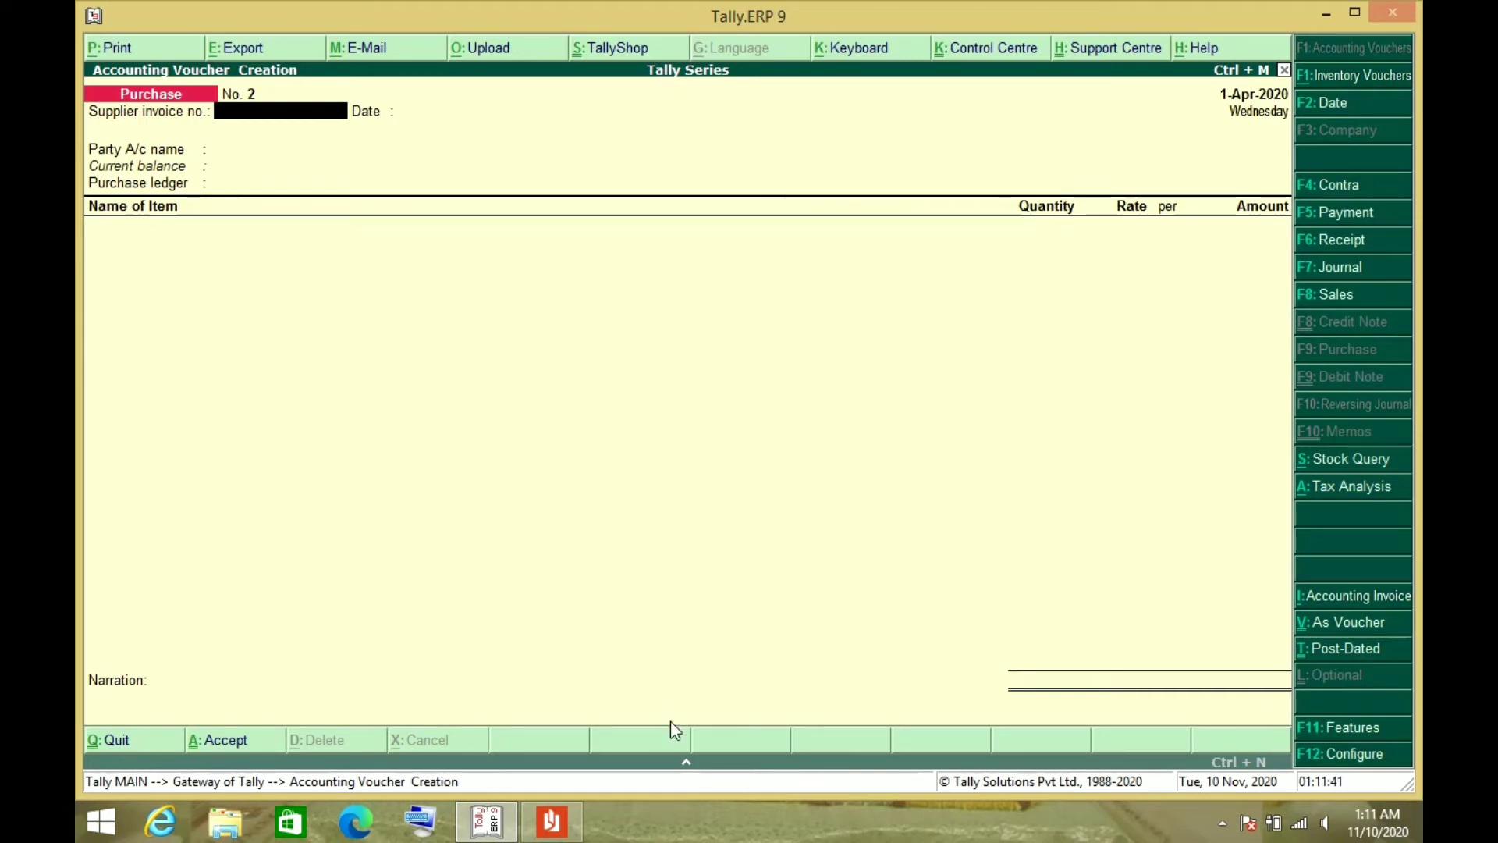
Step: Close the "purchase bill with igst" PDF and minimize Tally.ERP 9 to reach the desktop
{"action": "left_click", "coordinate": [579, 816]}
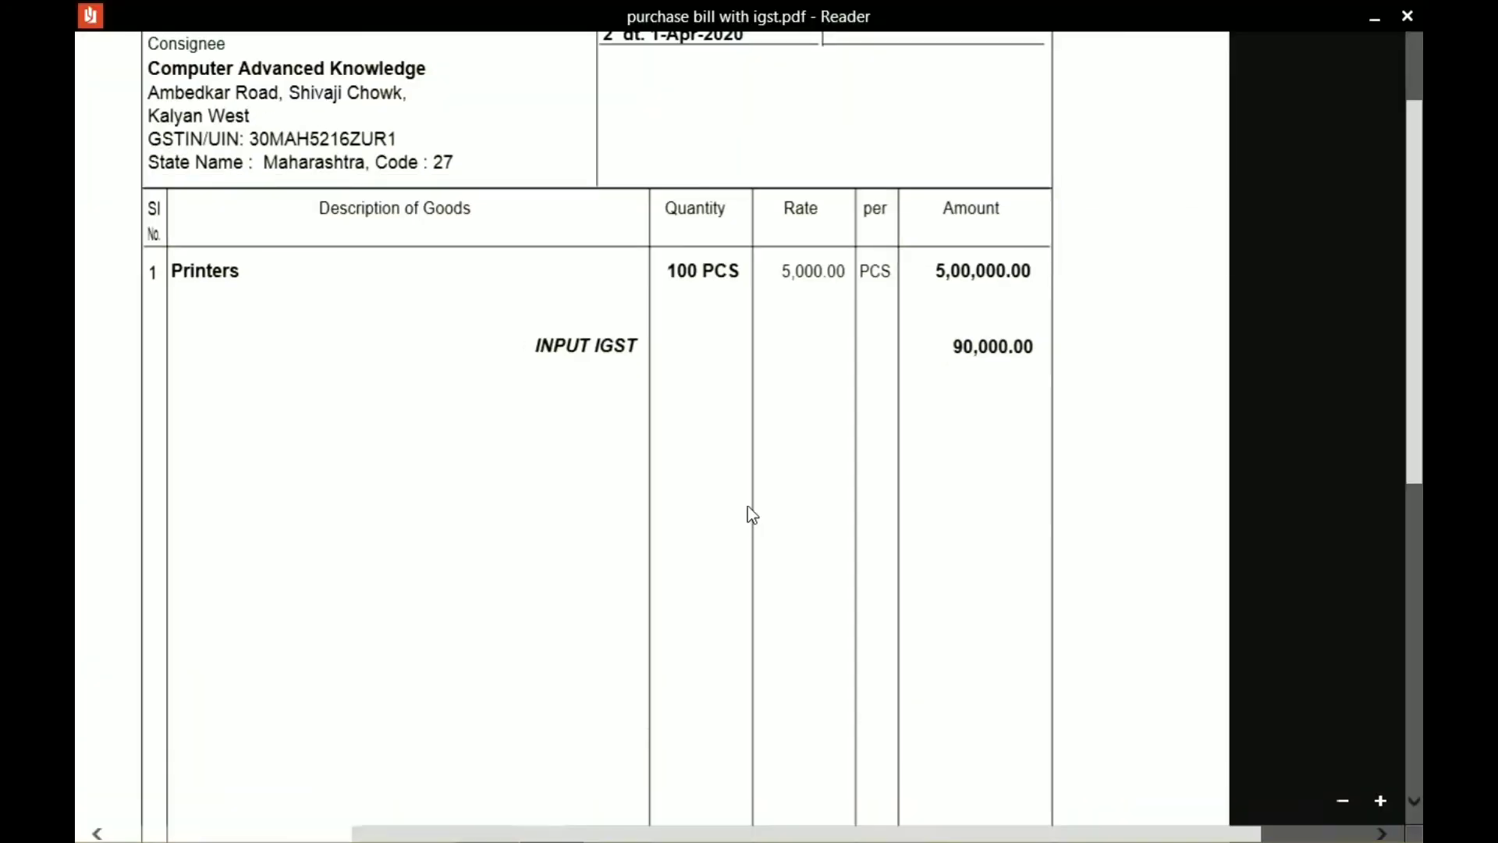
{"action": "left_click", "coordinate": [1402, 16]}
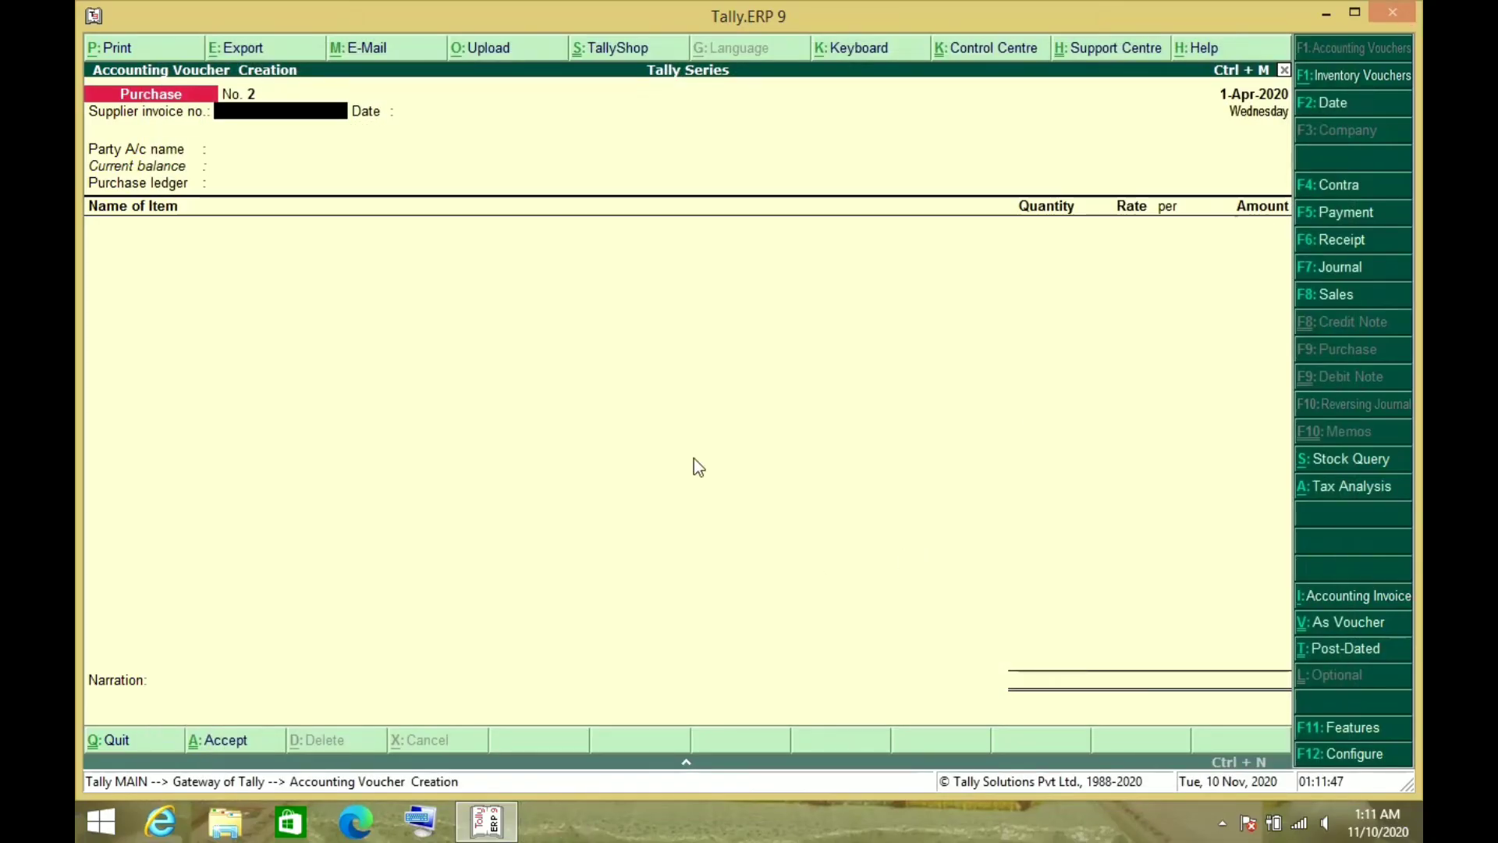
{"action": "left_click", "coordinate": [1329, 13]}
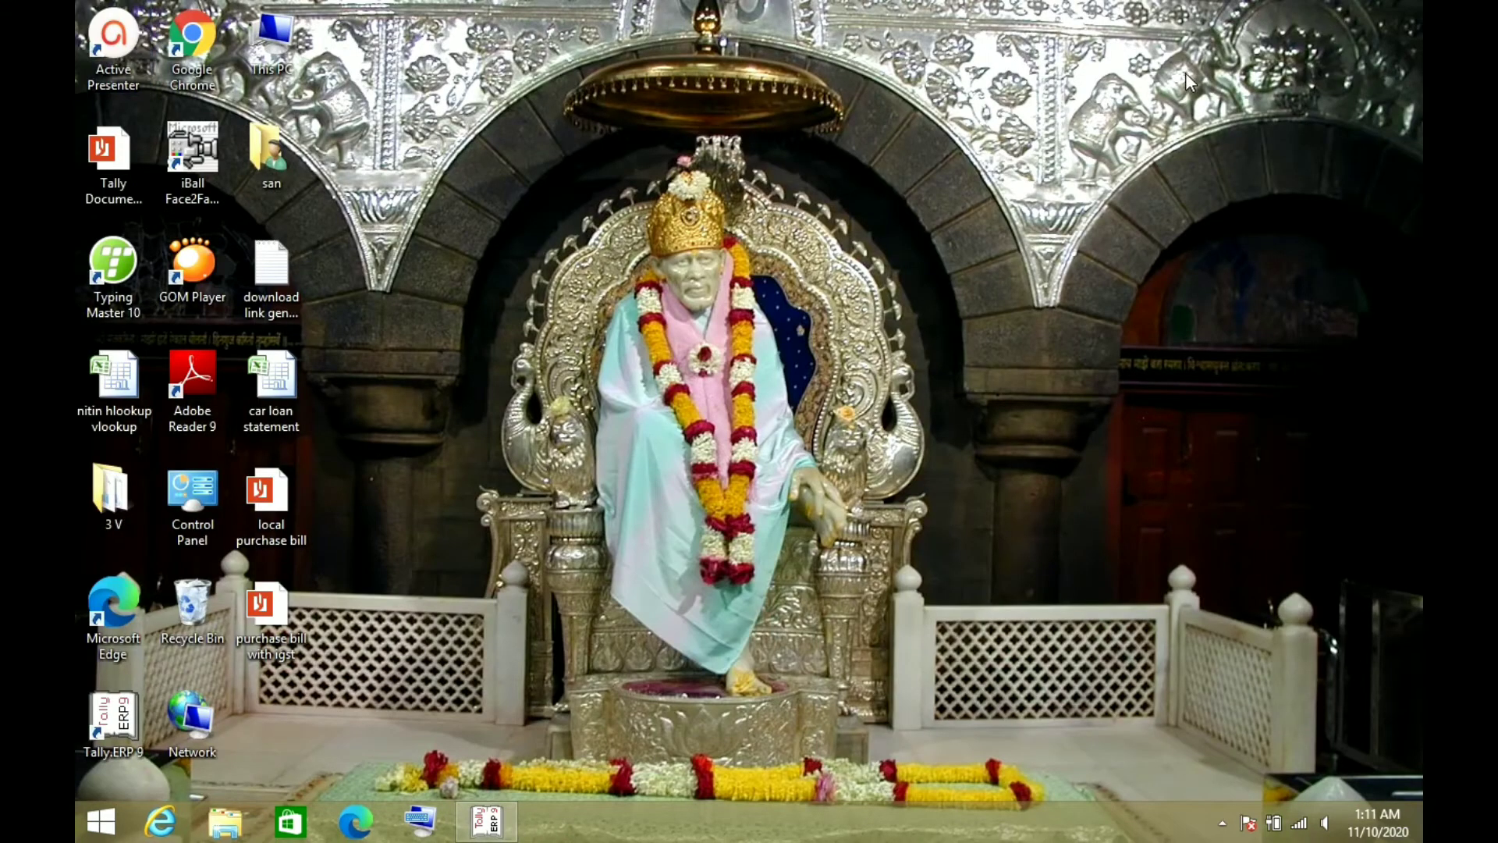
{"action": "right_click", "coordinate": [1187, 73]}
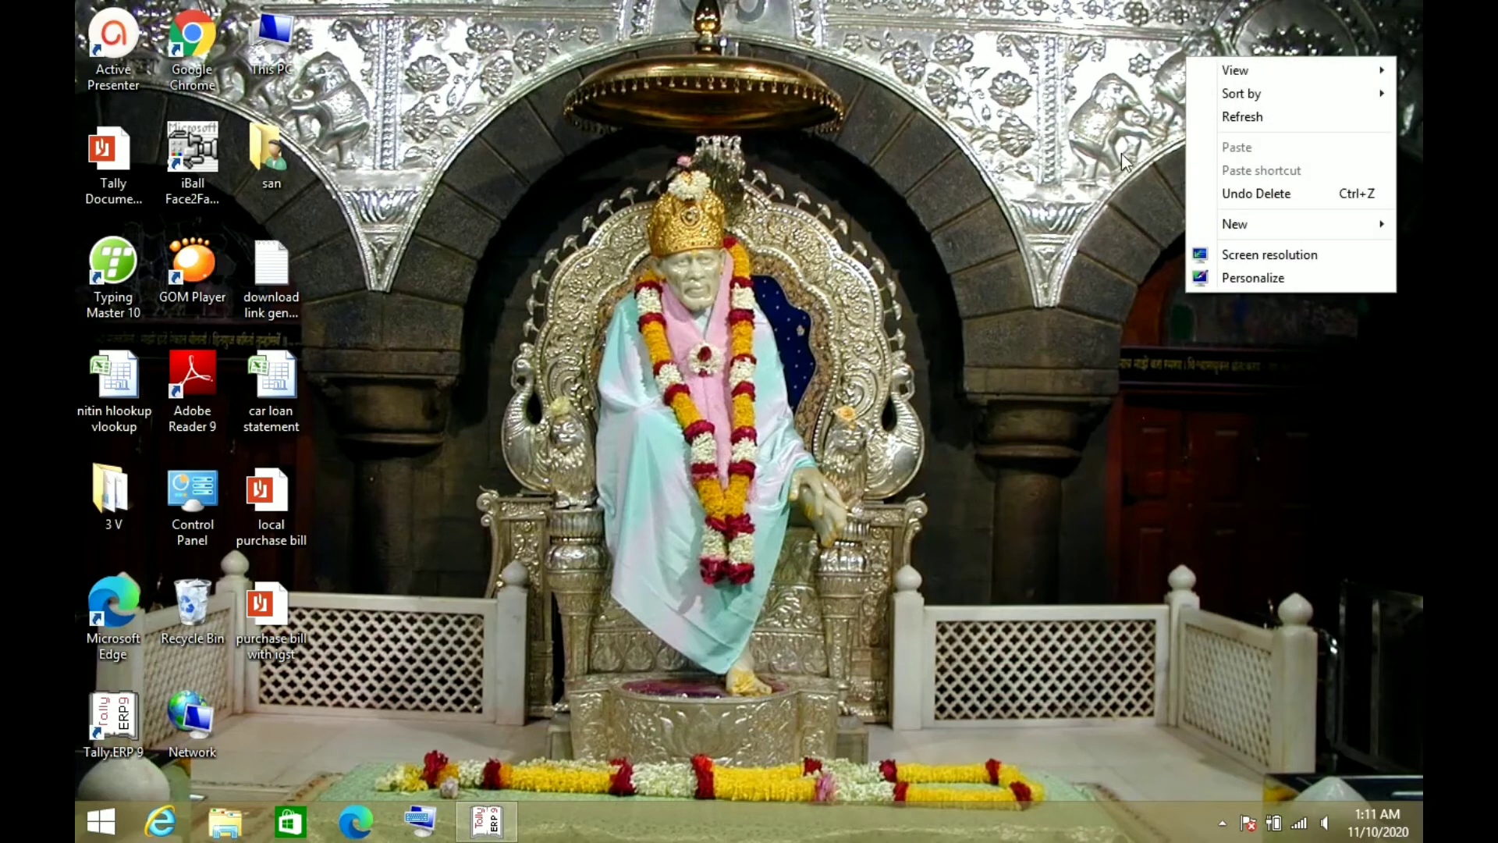
{"action": "left_click", "coordinate": [1253, 117]}
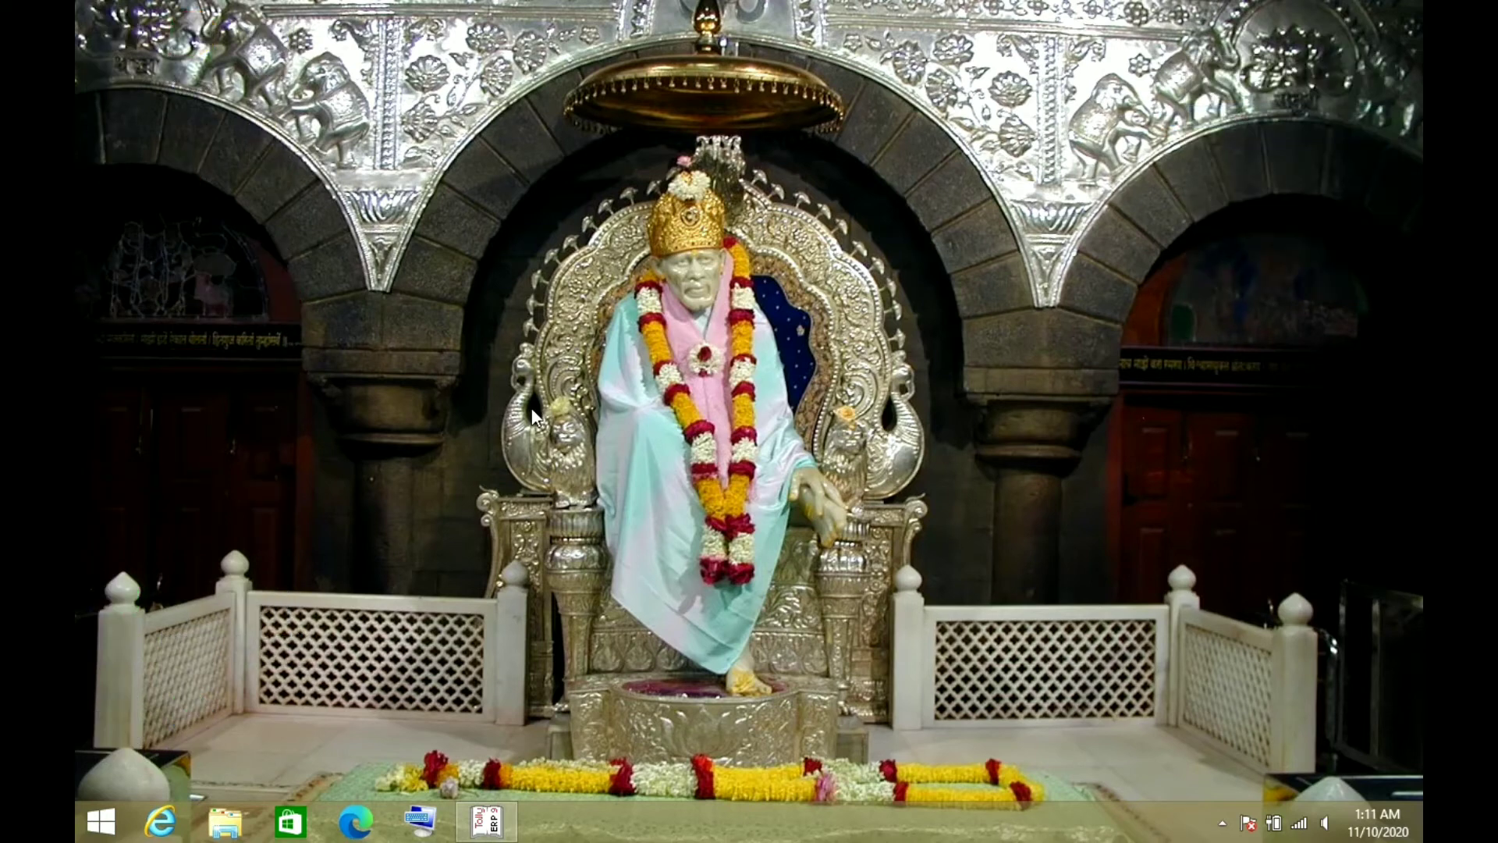
{"action": "right_click", "coordinate": [512, 235]}
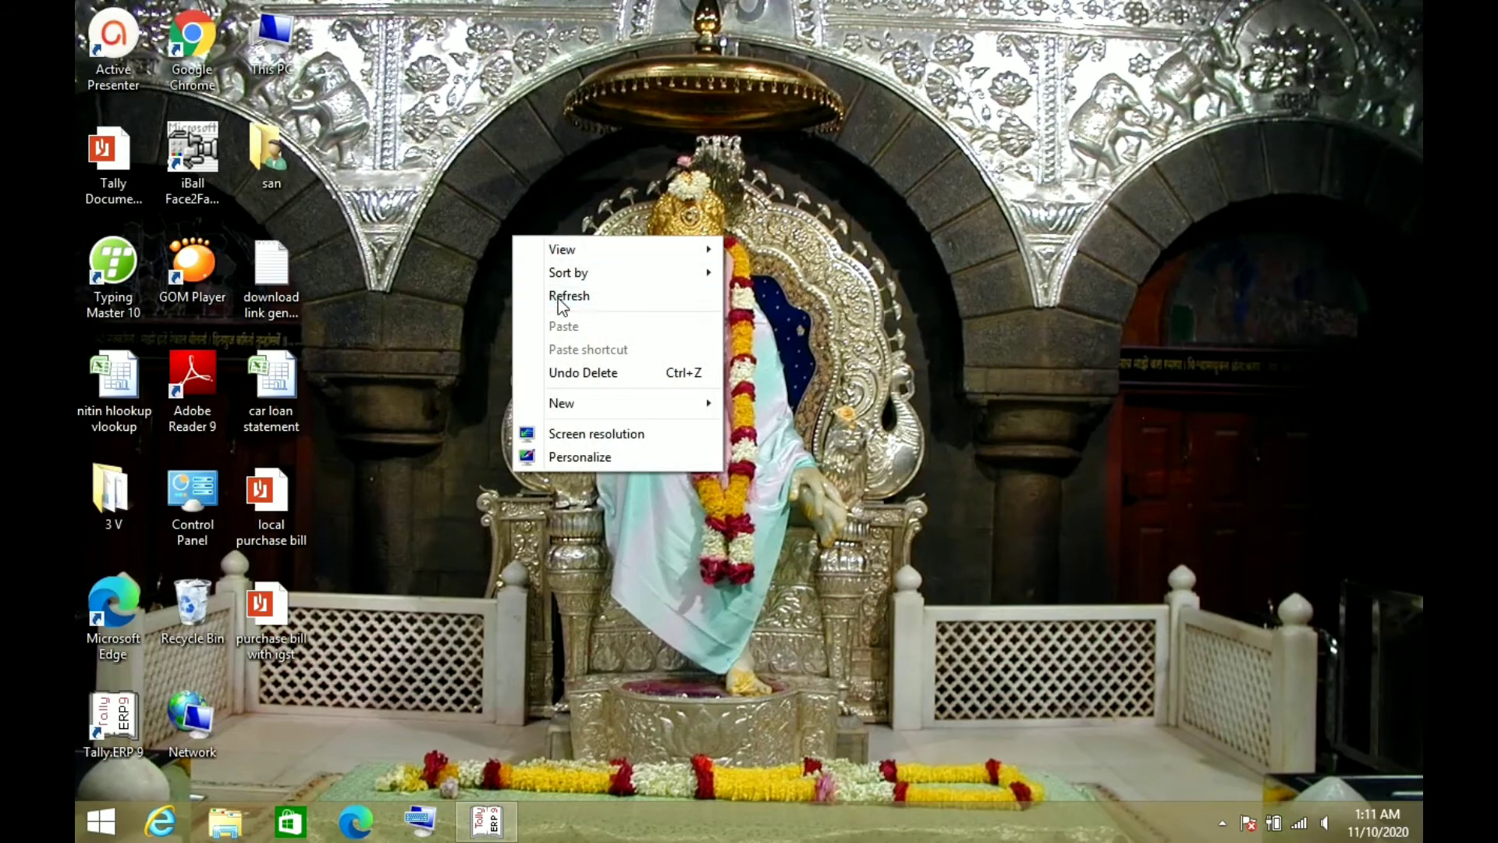
{"action": "left_click", "coordinate": [559, 297]}
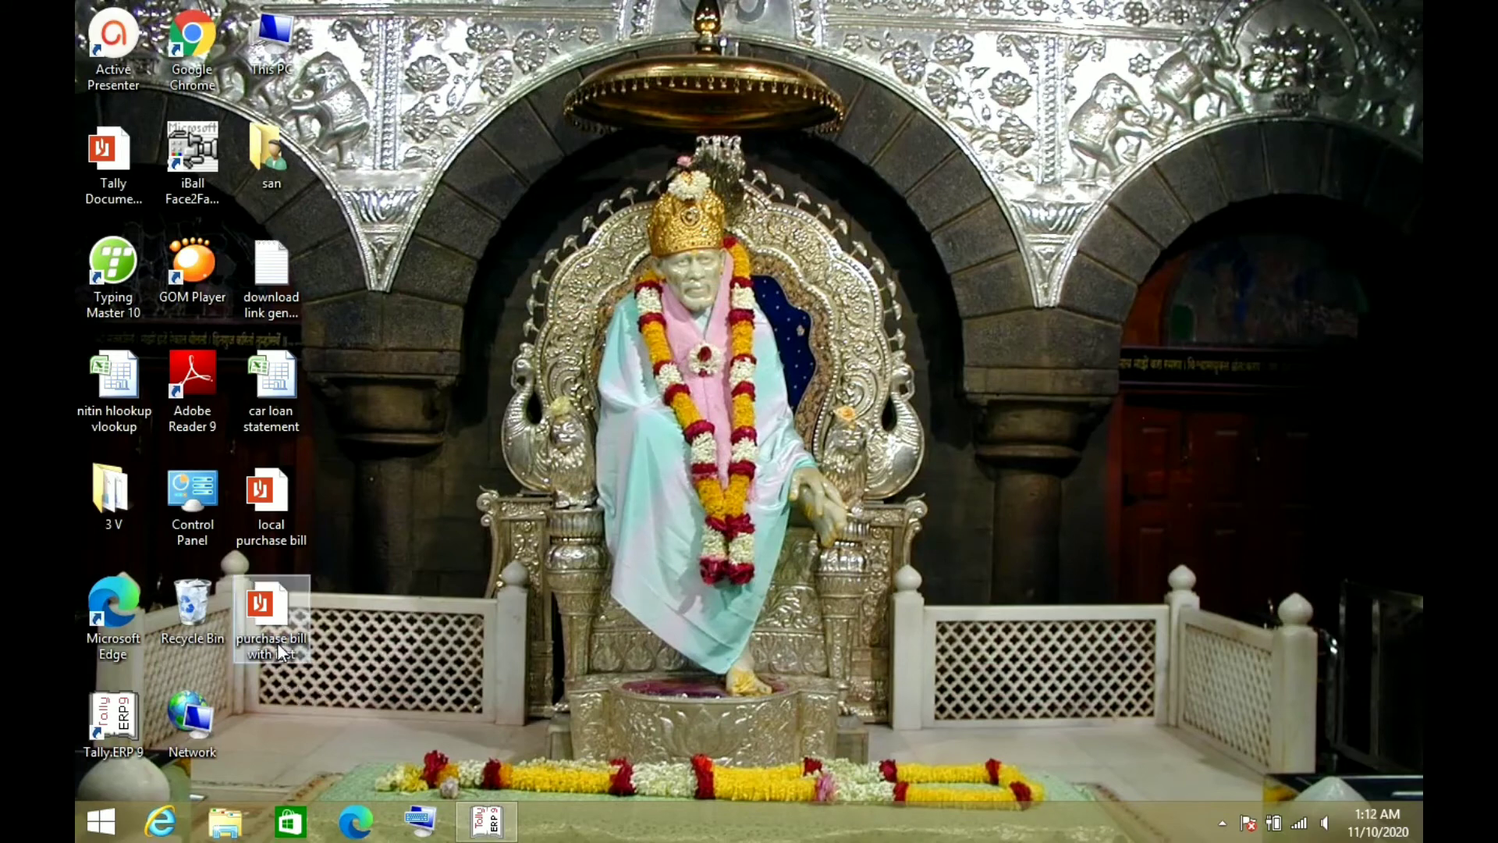
Step: Open the "local purchase bill" PDF from the desktop and check its invoice number and date for the new purchase voucher
{"action": "double_click", "coordinate": [289, 512]}
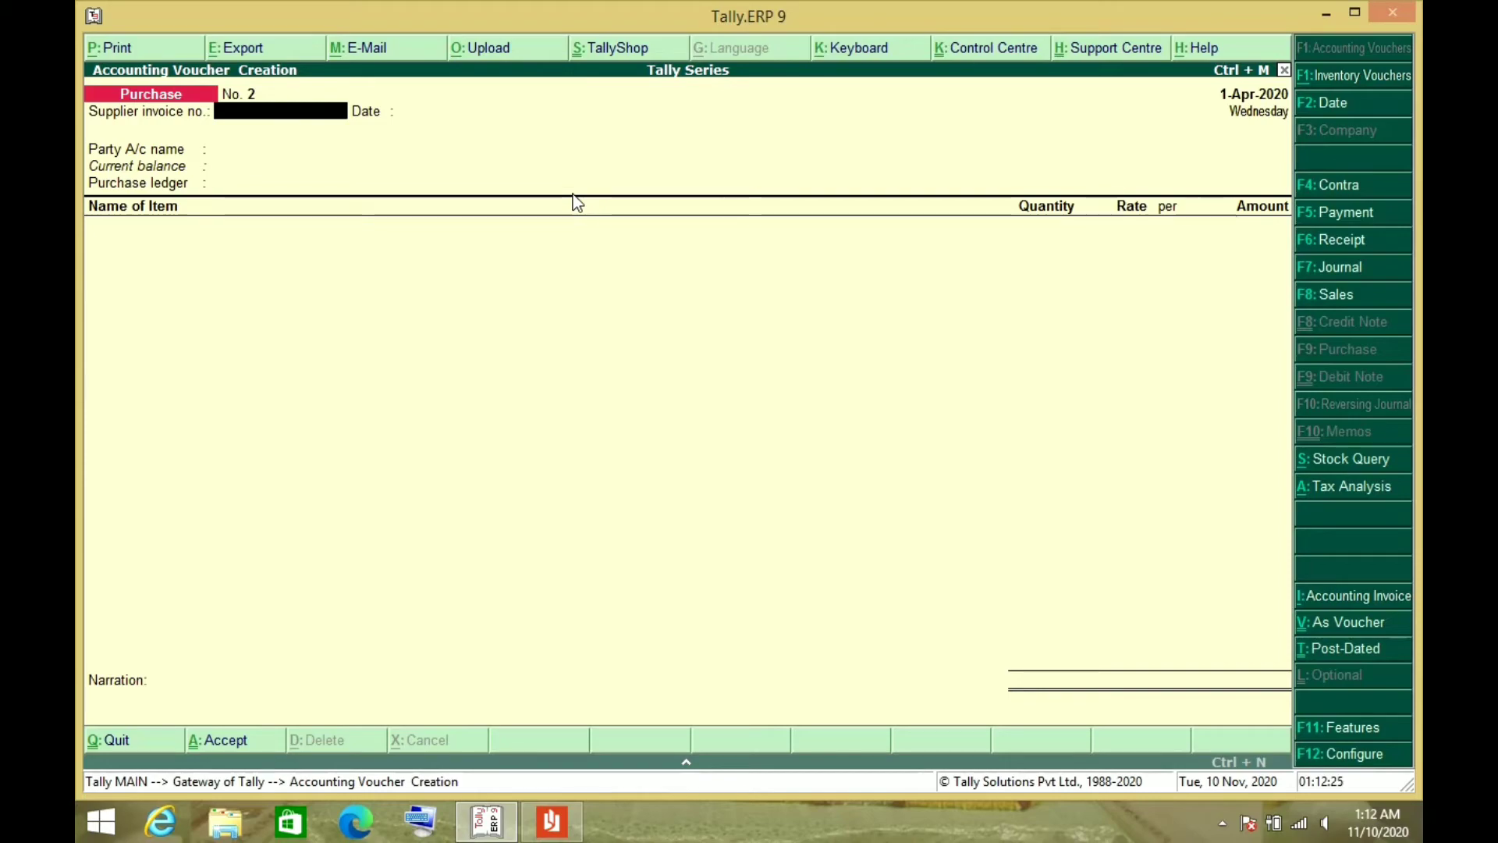
{"action": "key", "text": "alt+Tab"}
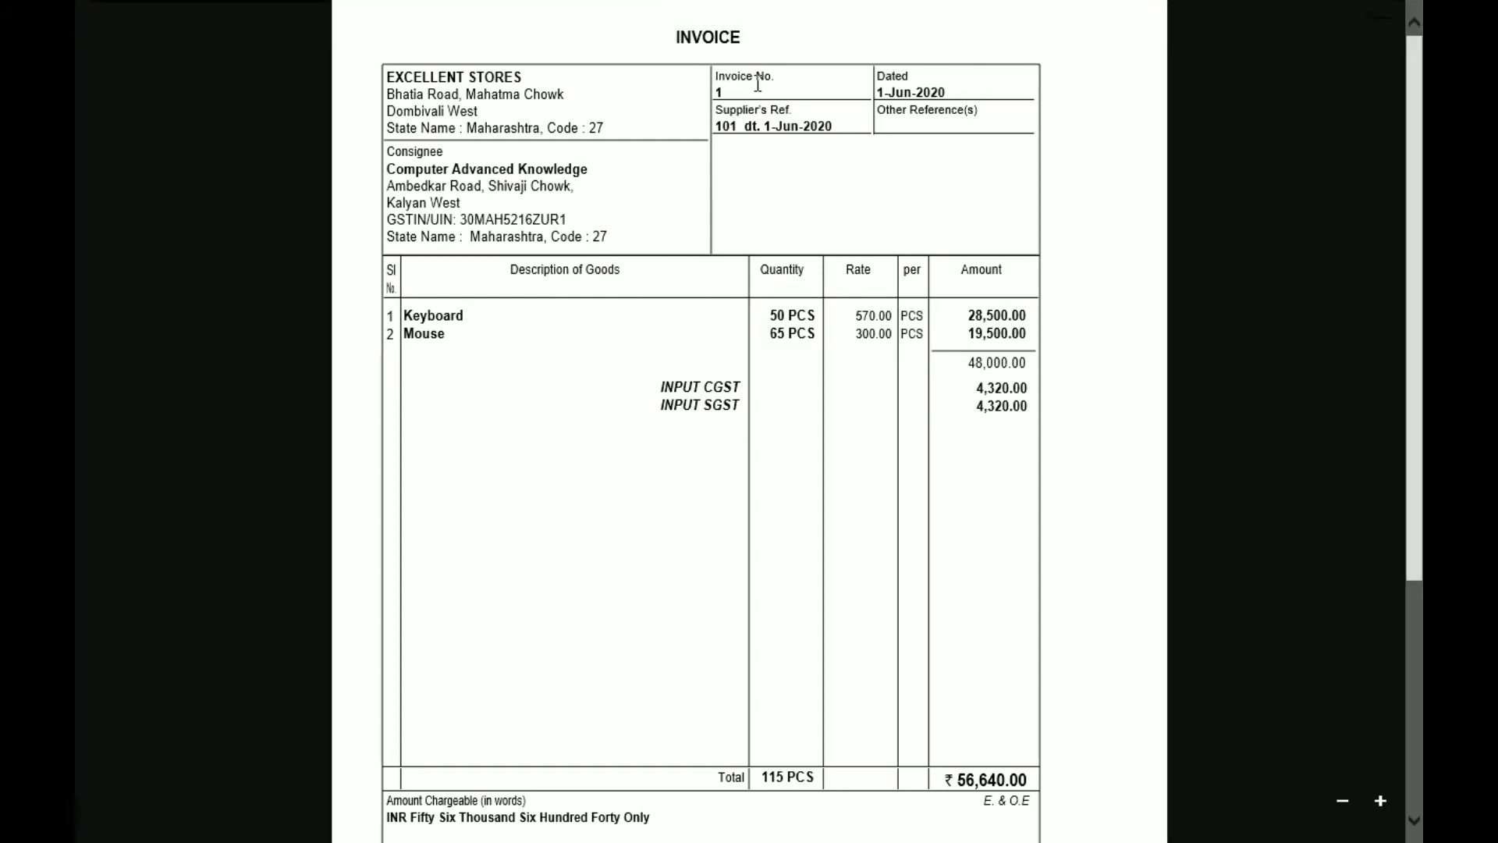
{"action": "key", "text": "alt+Tab"}
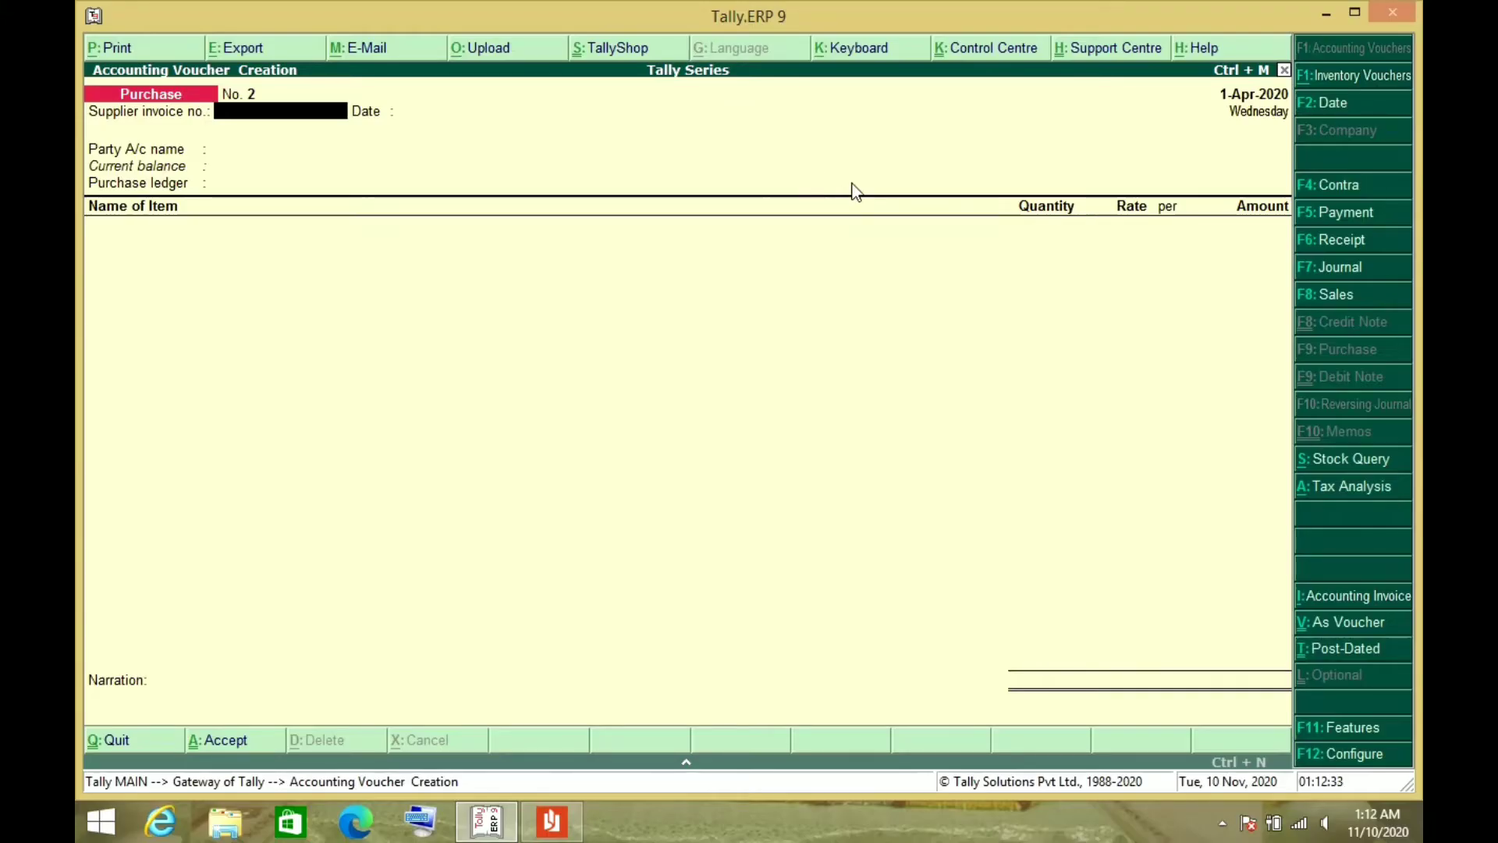
{"action": "key", "text": "alt+Tab"}
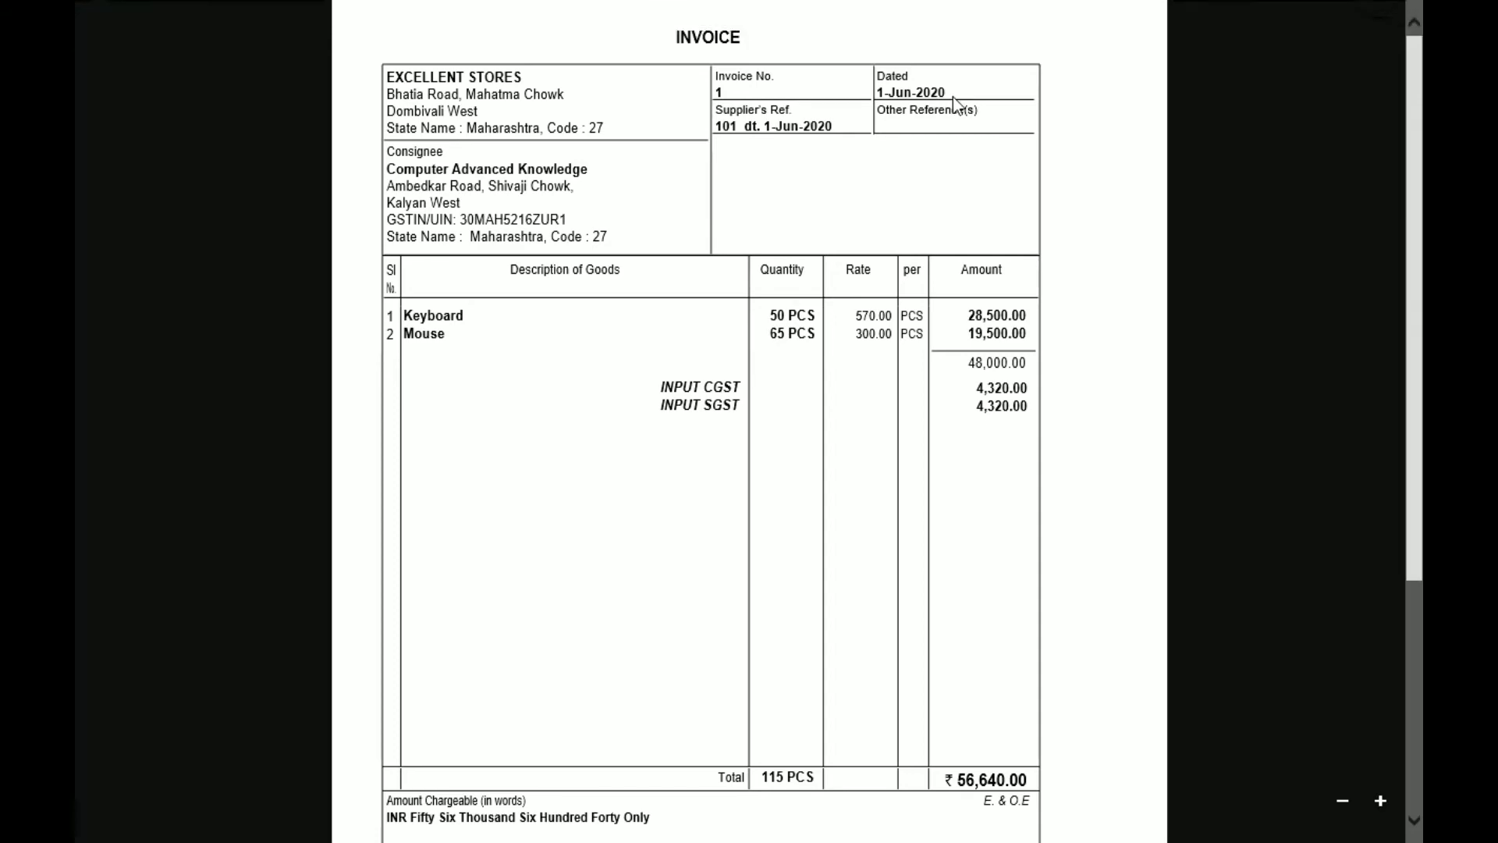
Step: Switch to Tally.ERP 9 and set the new purchase voucher's date to 1-Jun-2020
{"action": "key", "text": "alt+Tab"}
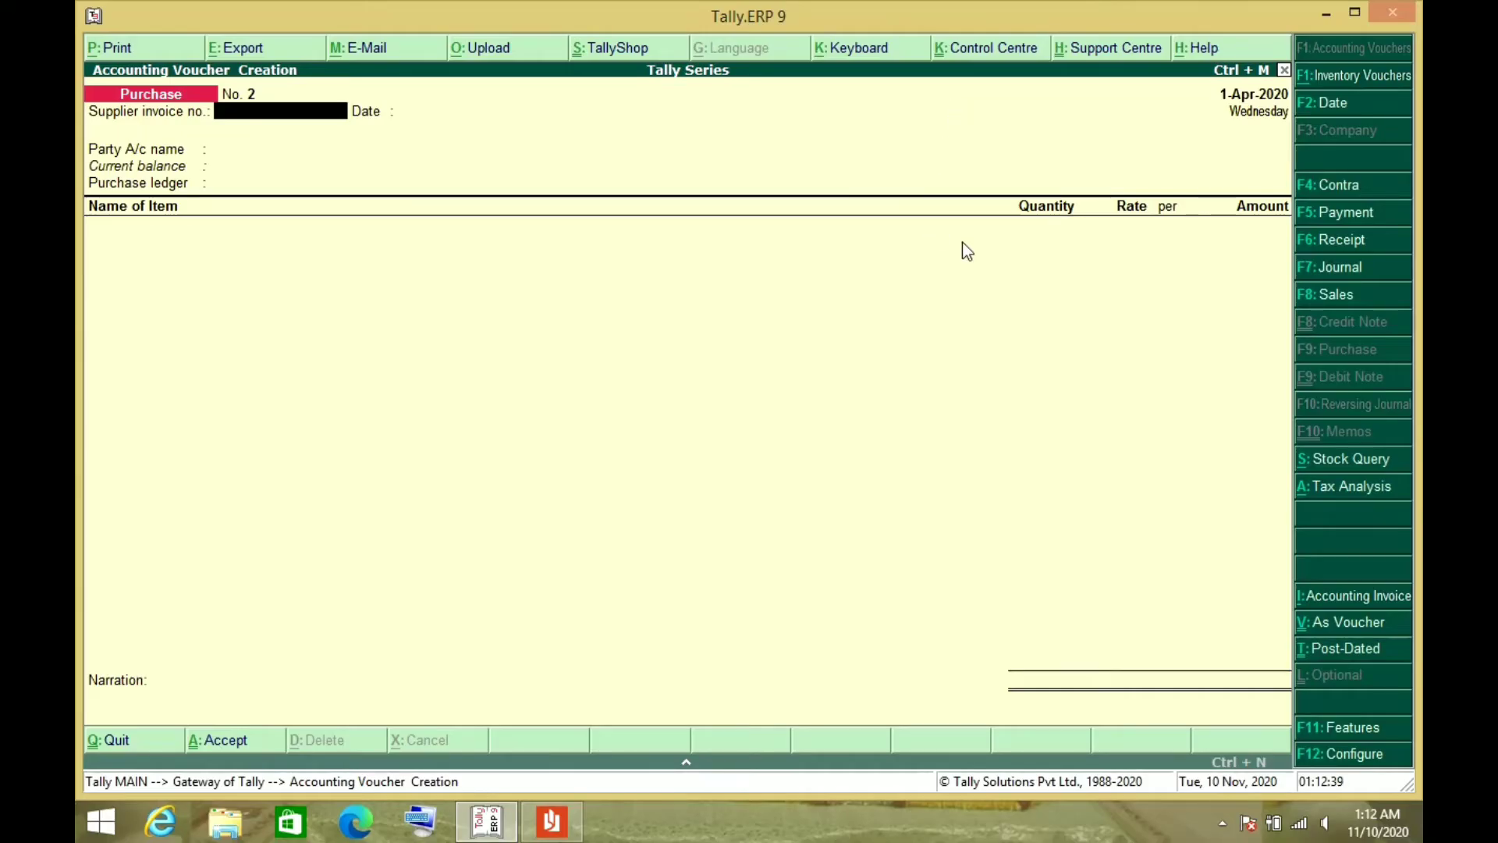
{"action": "key", "text": "F2"}
{"action": "type", "text": "1"}
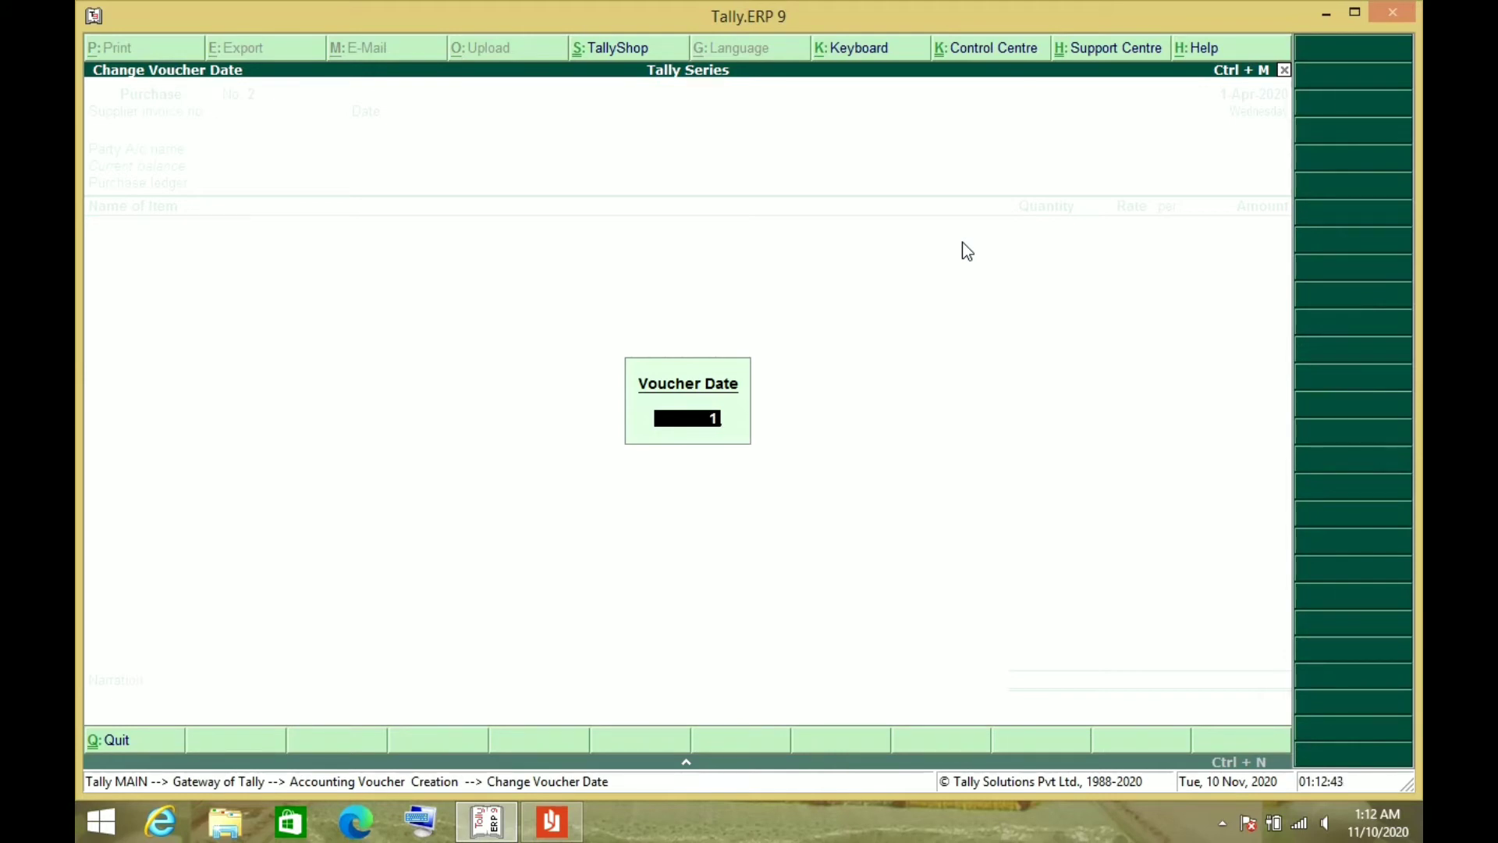
{"action": "type", "text": "-6"}
{"action": "key", "text": "Return"}
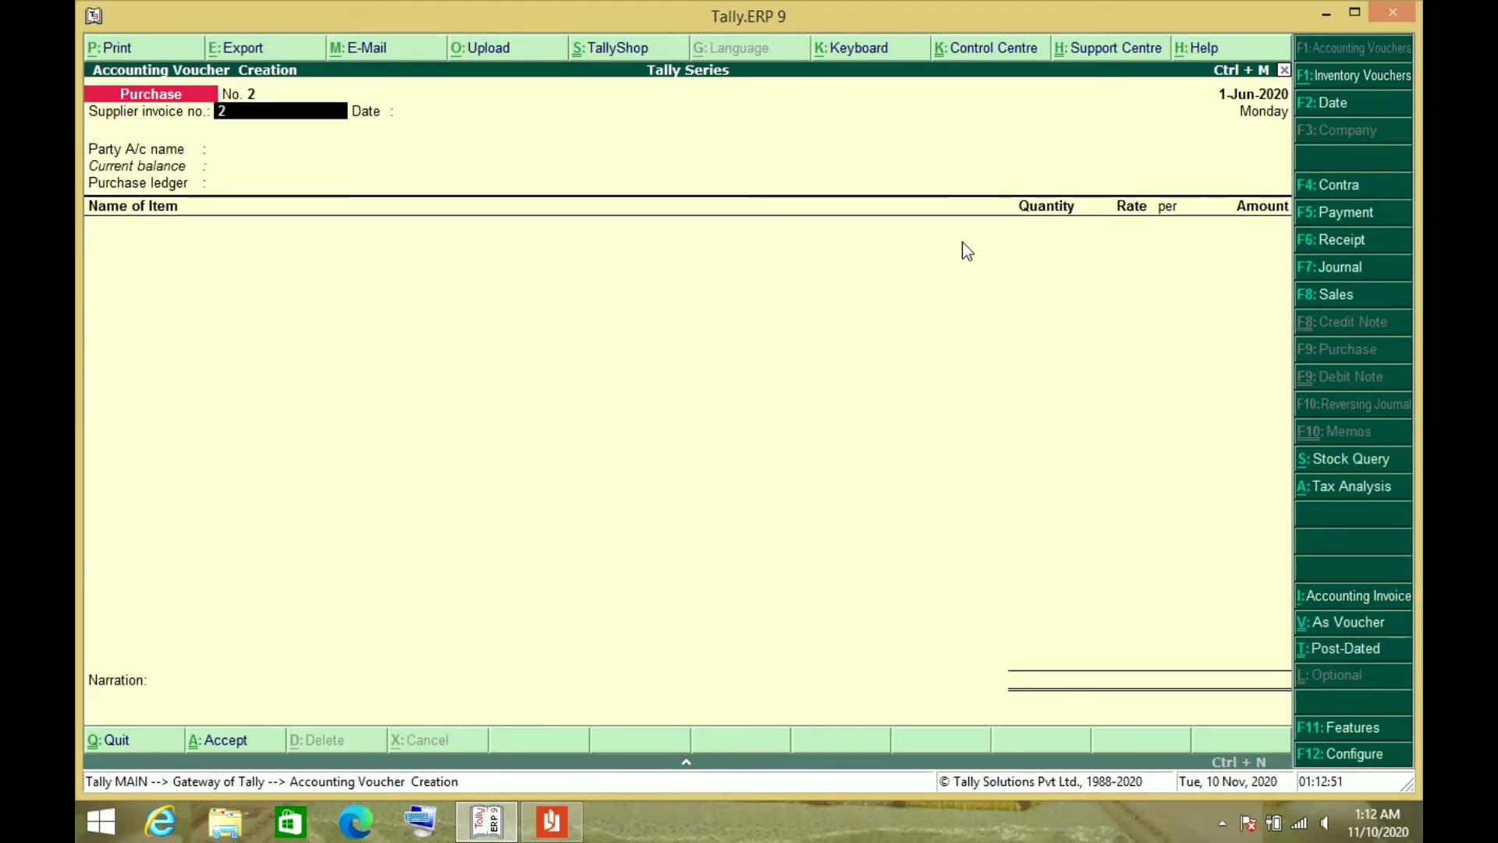
Step: Enter supplier invoice number 2 and keep 1-Jun-2020 as the supplier invoice date
{"action": "type", "text": "2"}
{"action": "key", "text": "Return"}
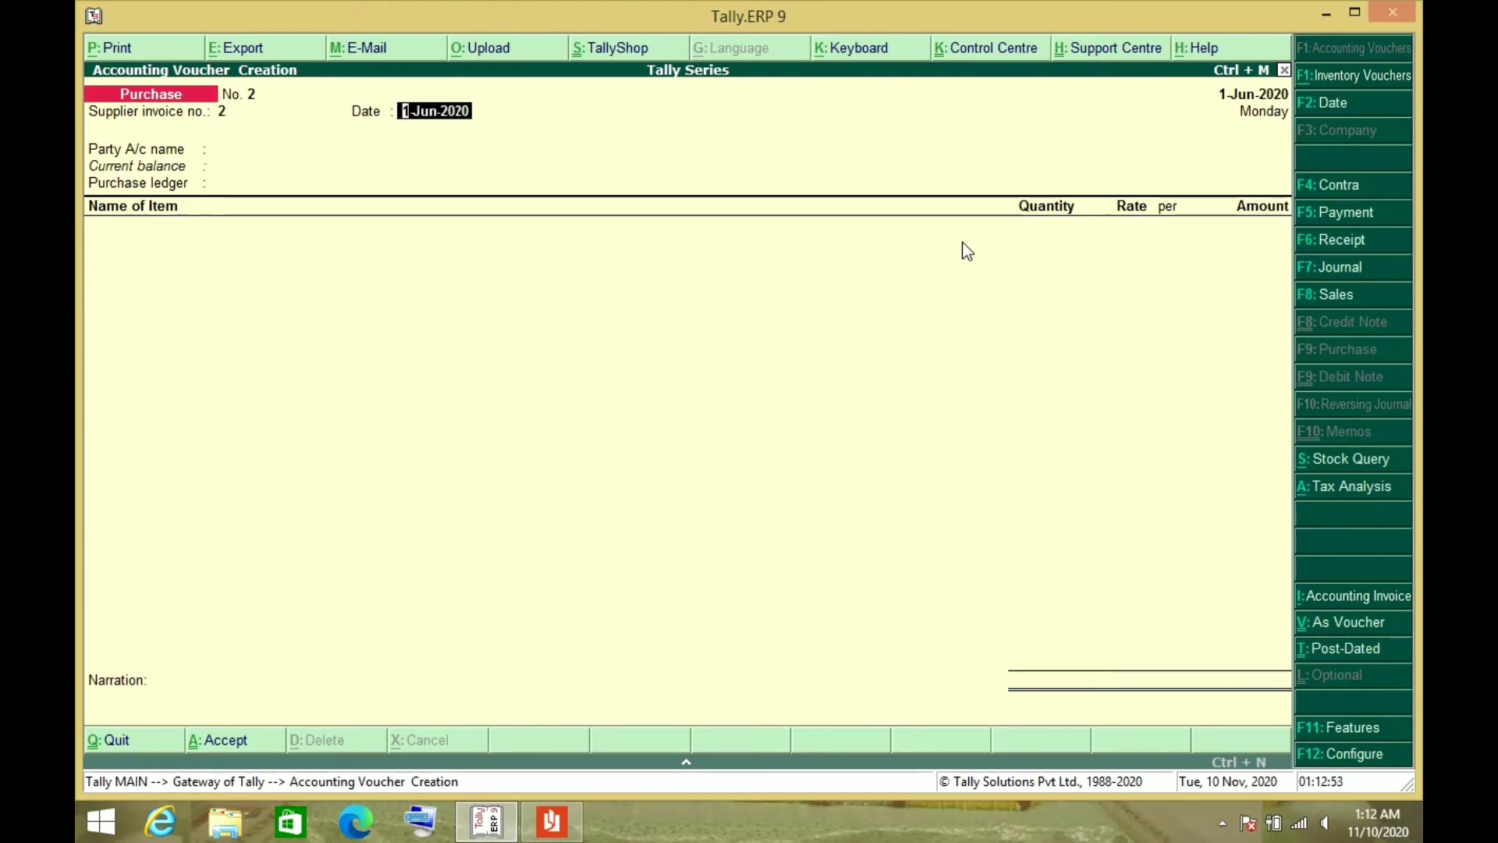
{"action": "key", "text": "Return"}
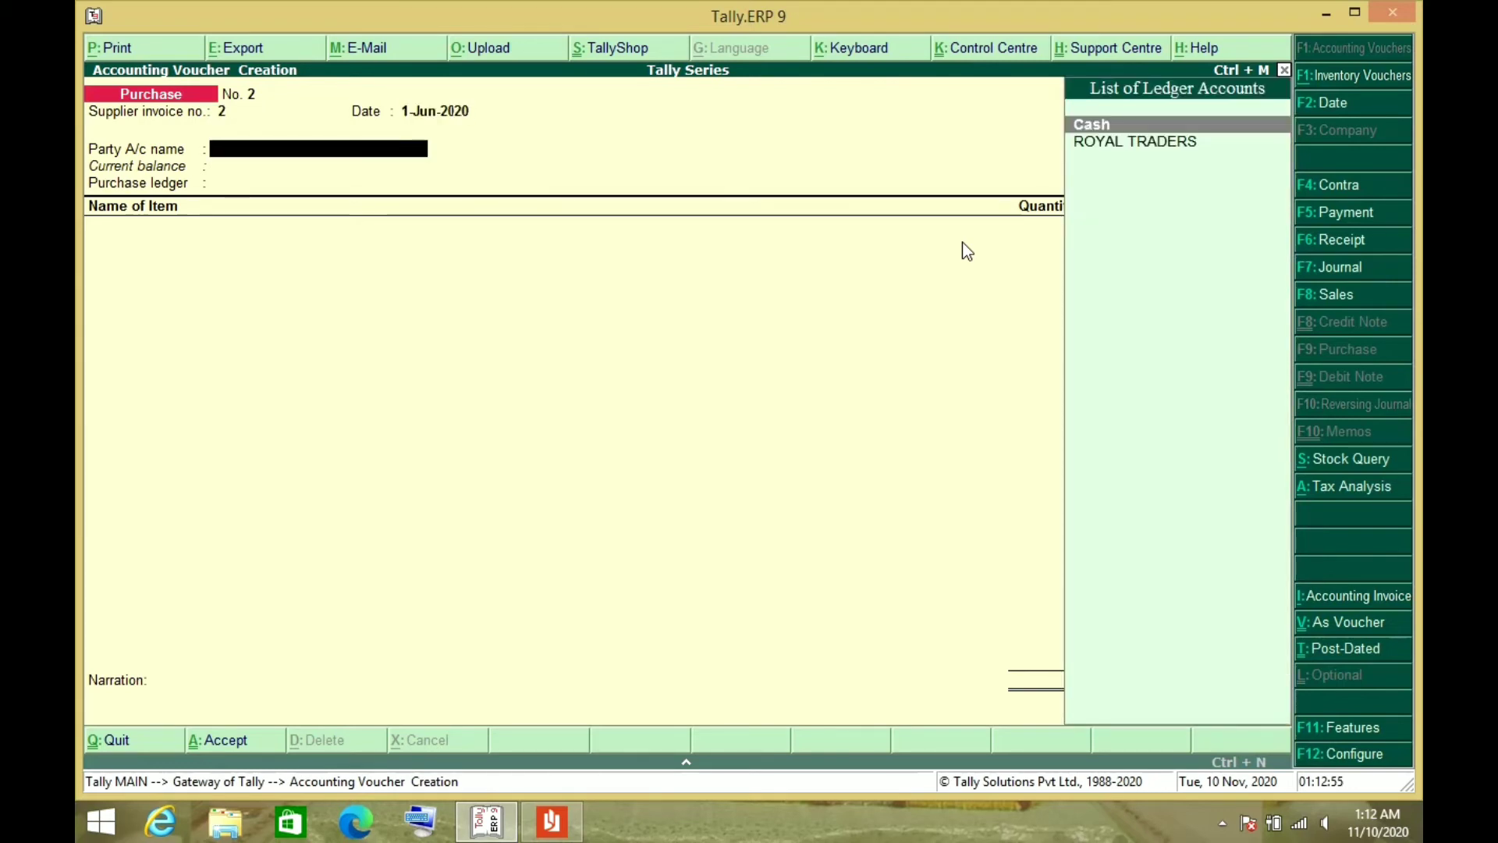
Step: Check the supplier name on the local purchase bill and start a new party ledger EXCELLENT STORES under Sundry Creditors
{"action": "key", "text": "alt+Tab"}
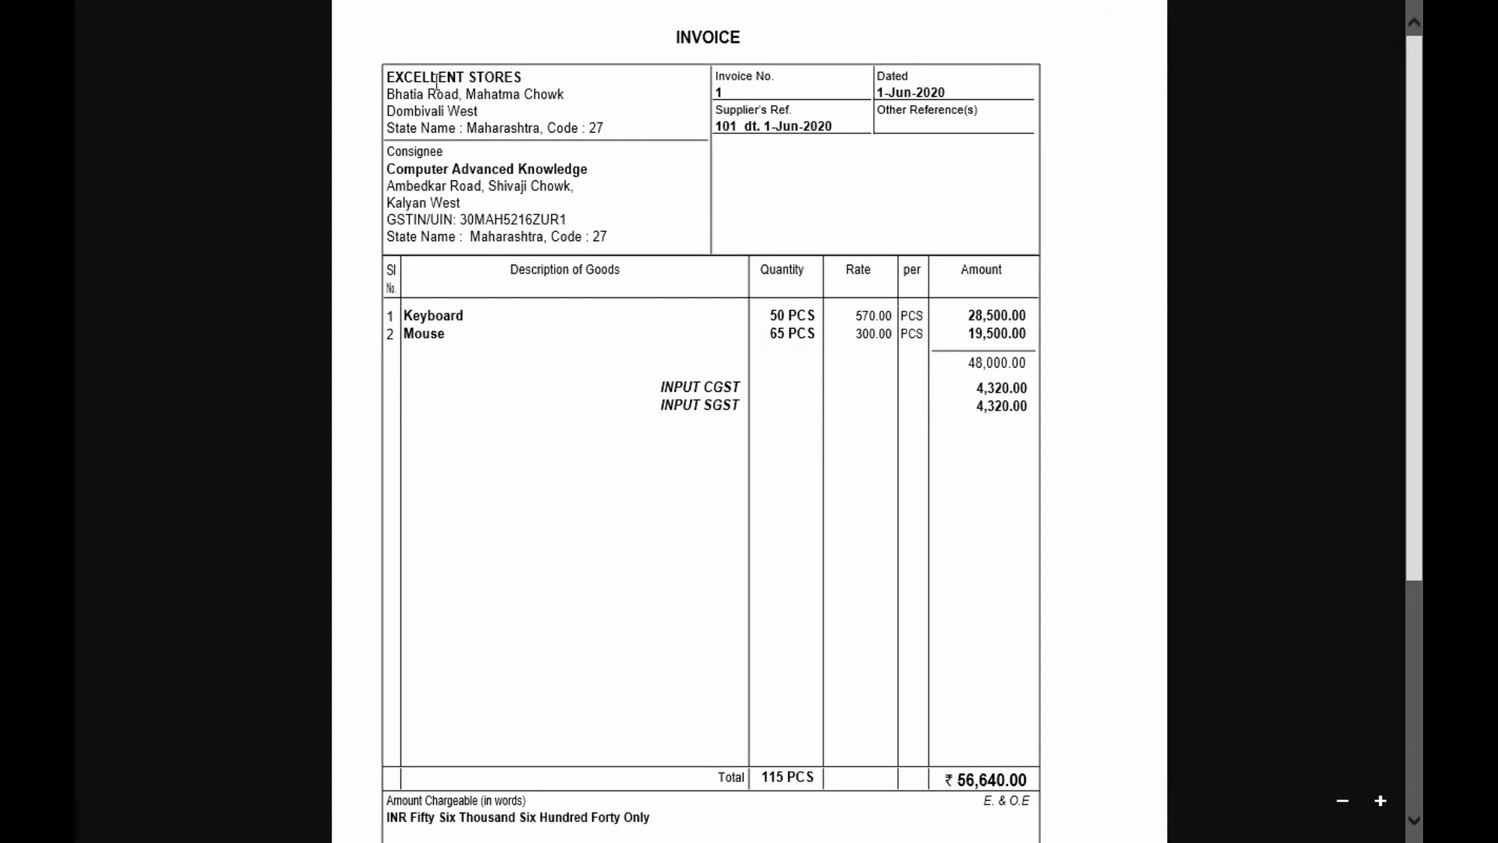
{"action": "key", "text": "alt+Tab"}
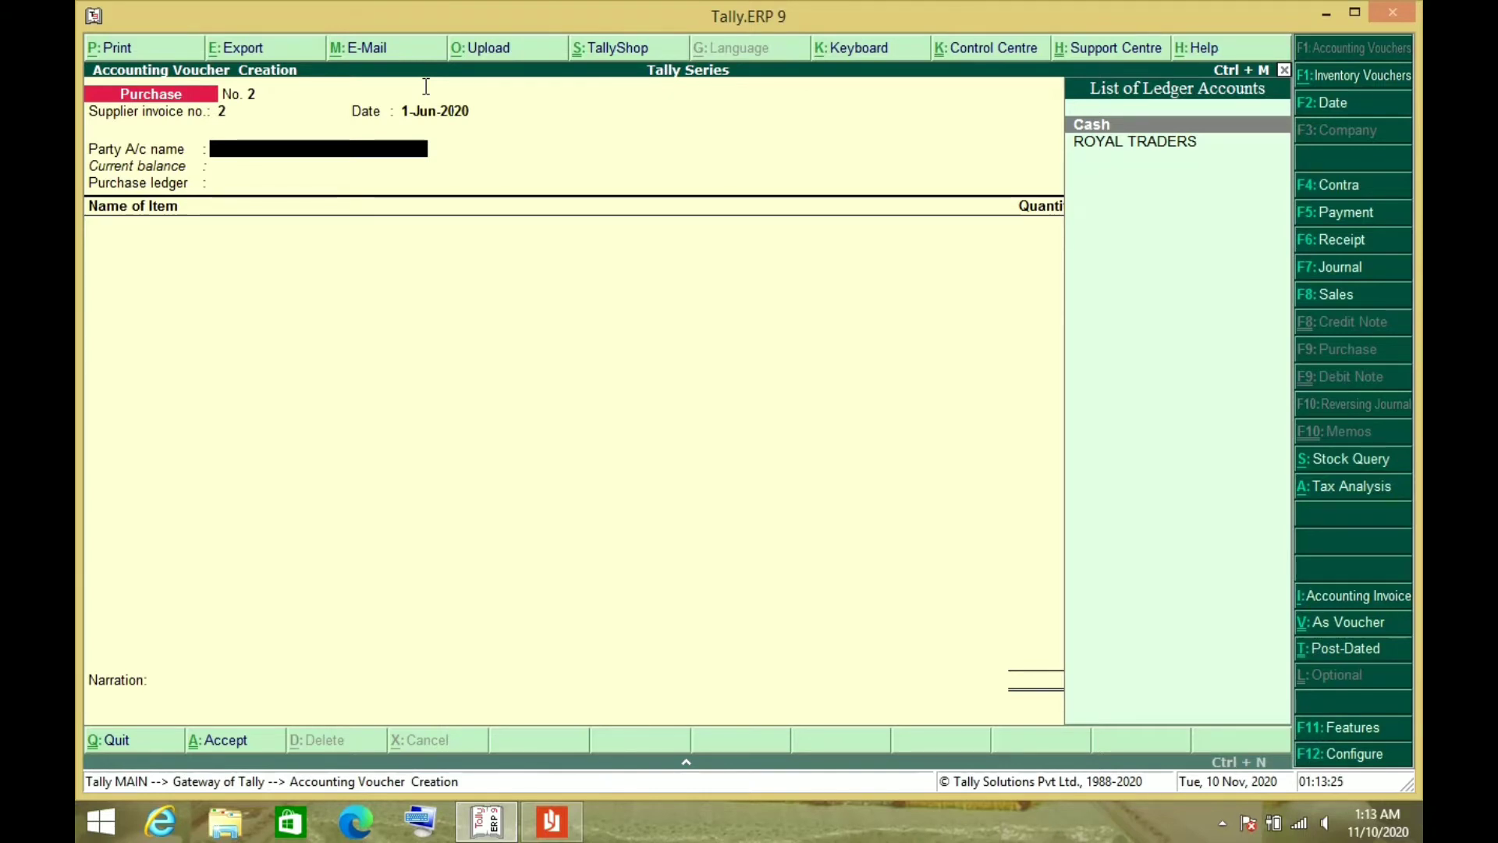
{"action": "key", "text": "alt+c"}
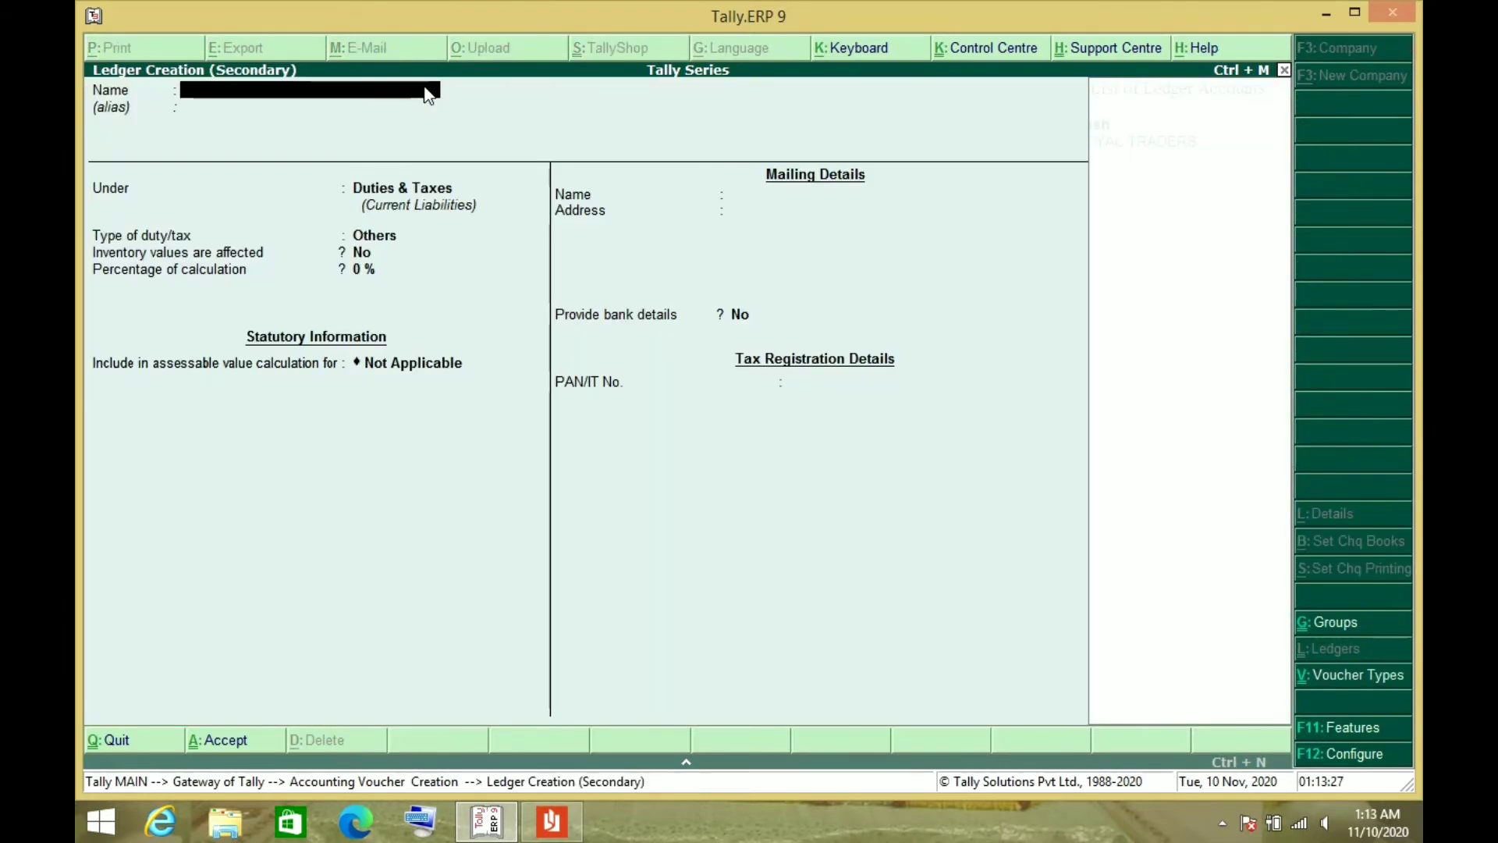
{"action": "type", "text": "E"}
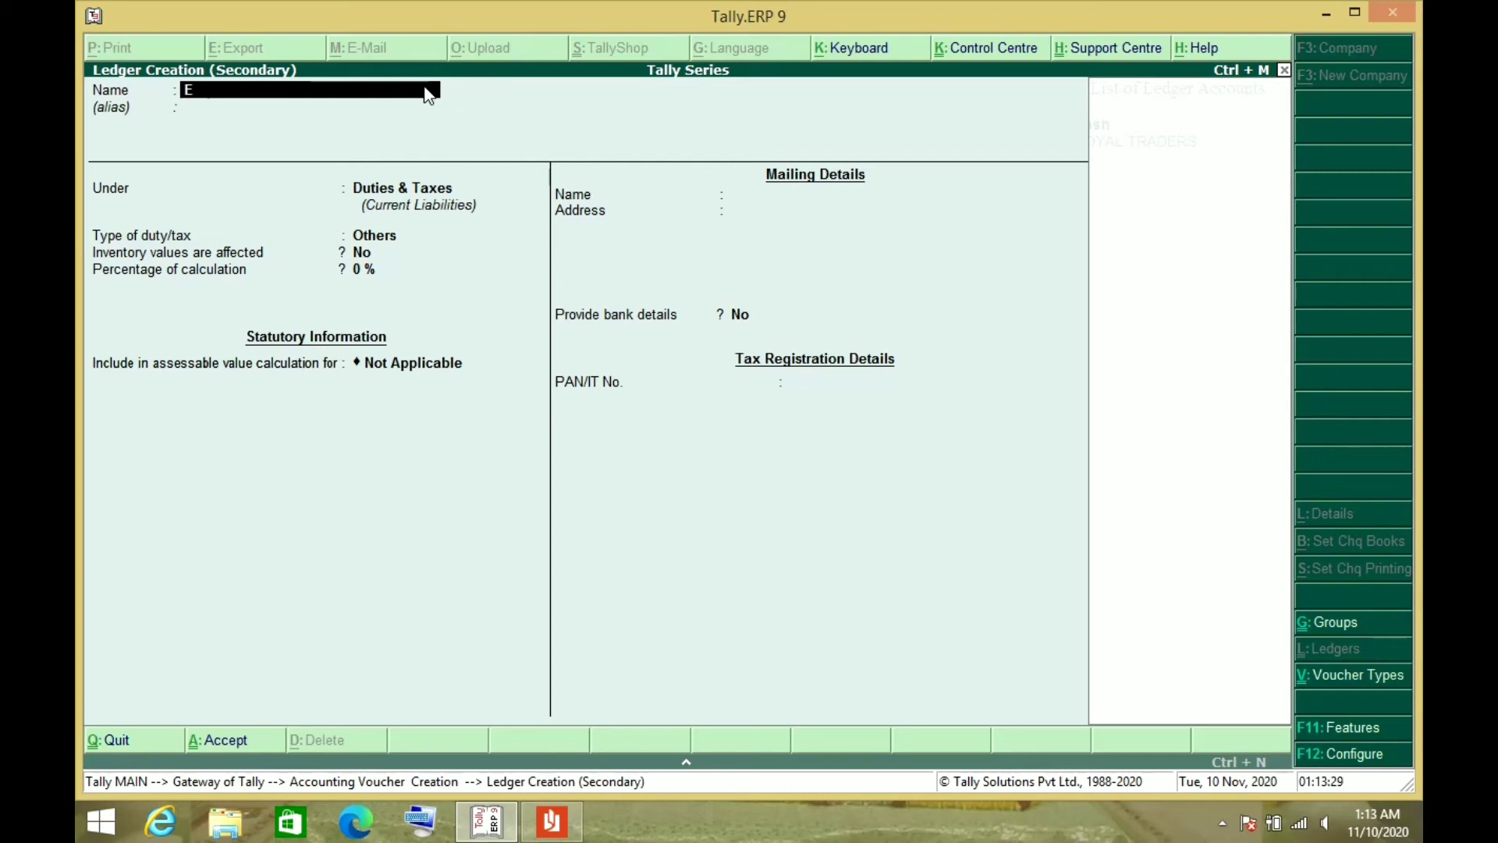
{"action": "type", "text": "XCELLENT STORES"}
{"action": "key", "text": "Return"}
{"action": "key", "text": "Return"}
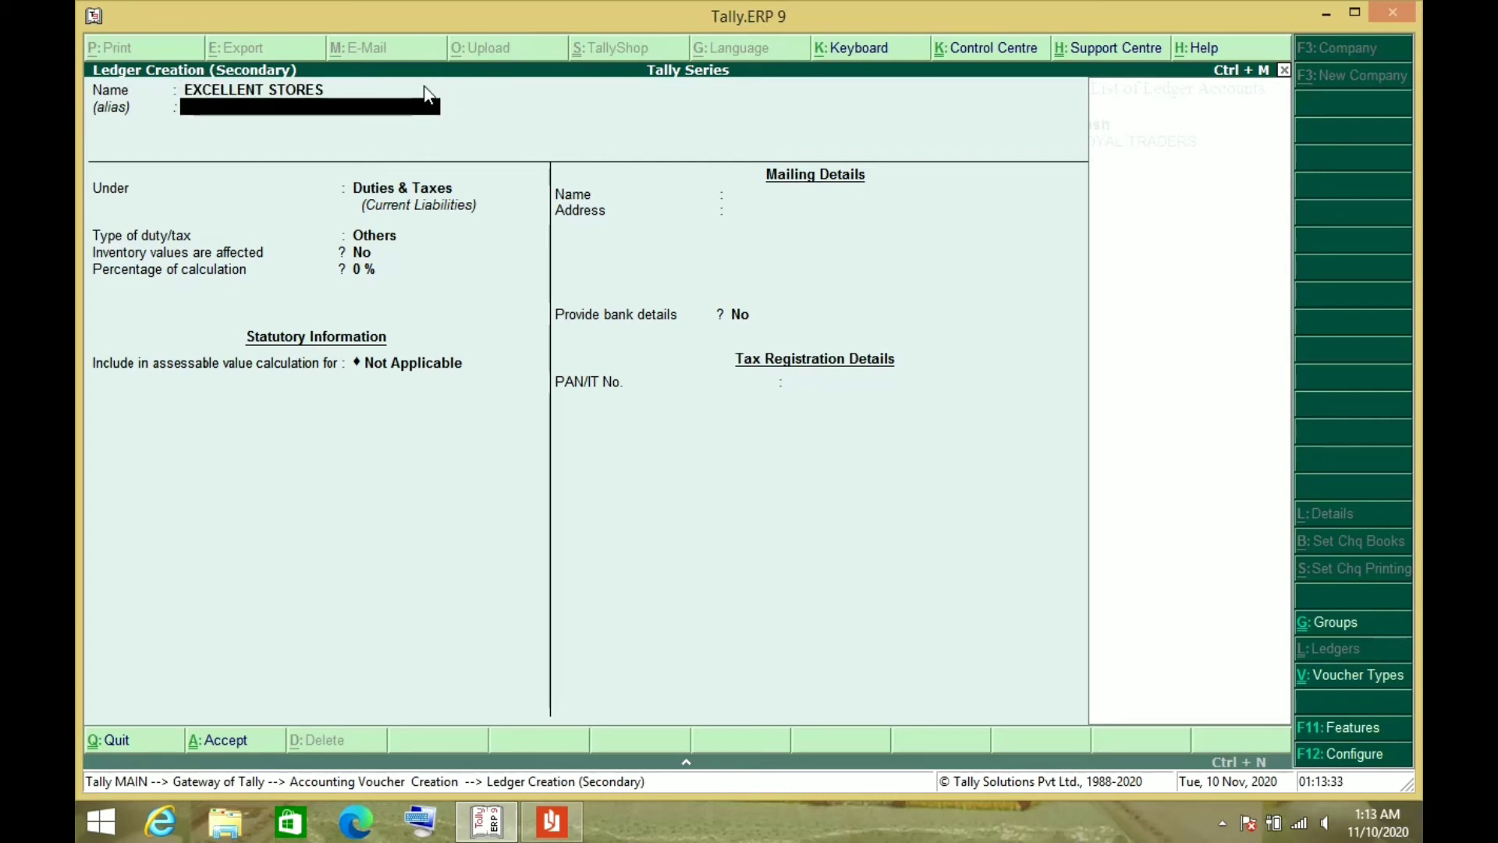
{"action": "type", "text": "SUND"}
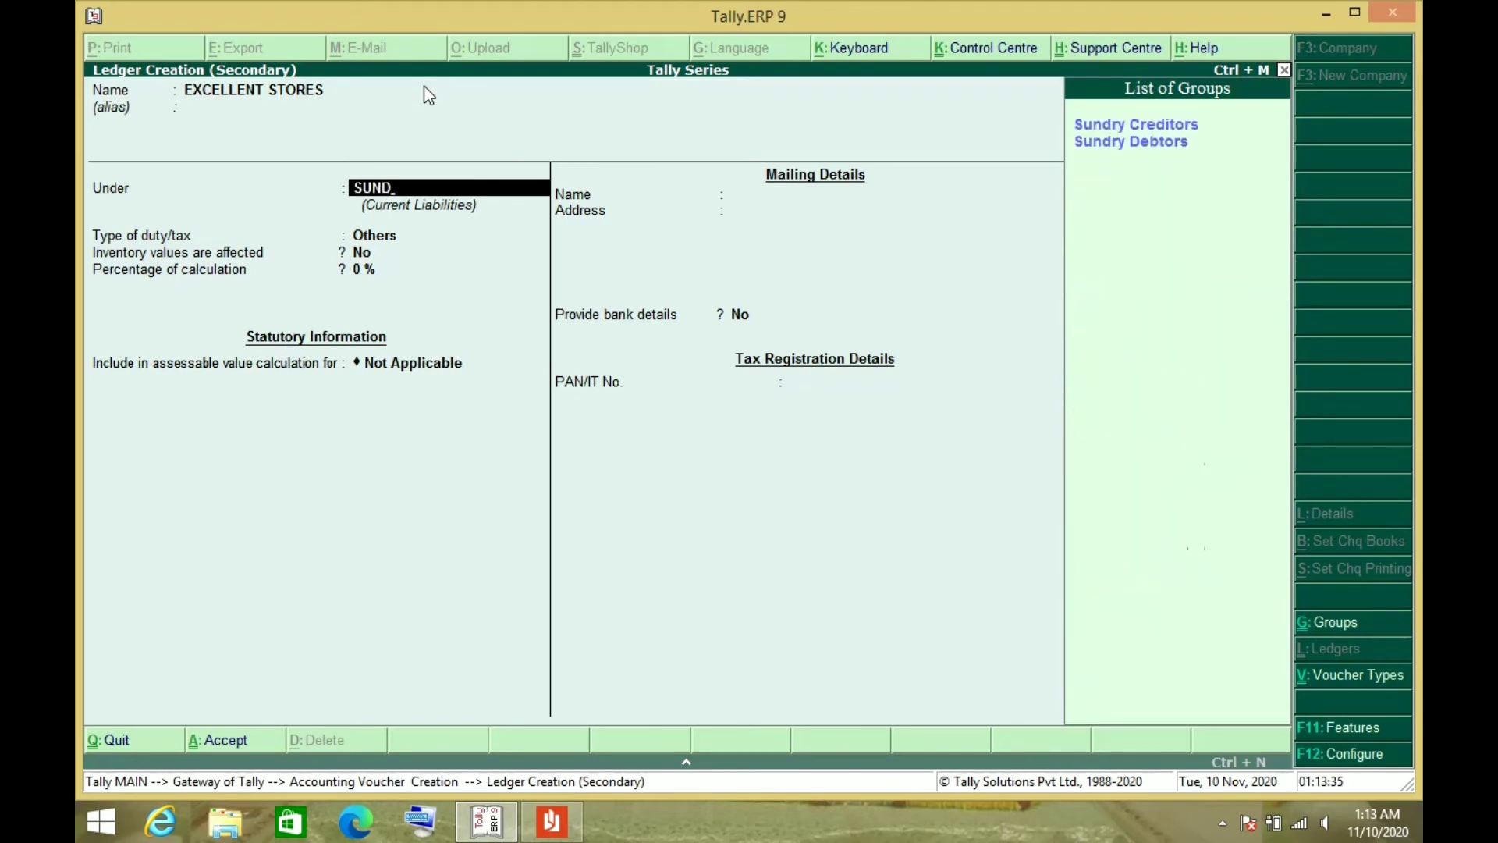
{"action": "key", "text": "Return"}
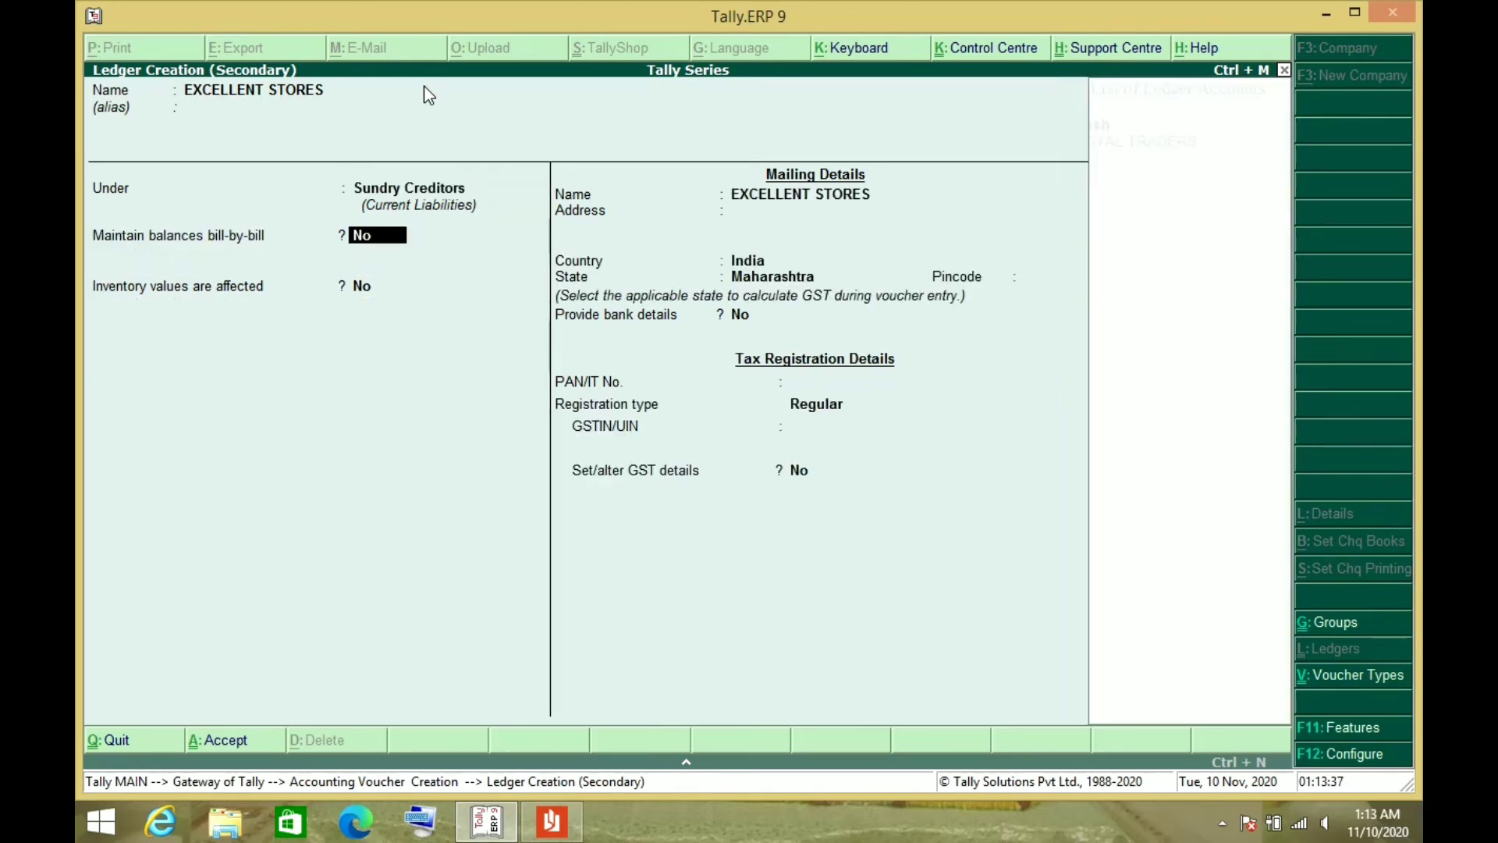
Step: Keep bill-by-bill and inventory values at No, and copy the supplier's address from the bill PDF into the ledger's mailing address
{"action": "key", "text": "Return"}
{"action": "key", "text": "Return"}
{"action": "key", "text": "Return"}
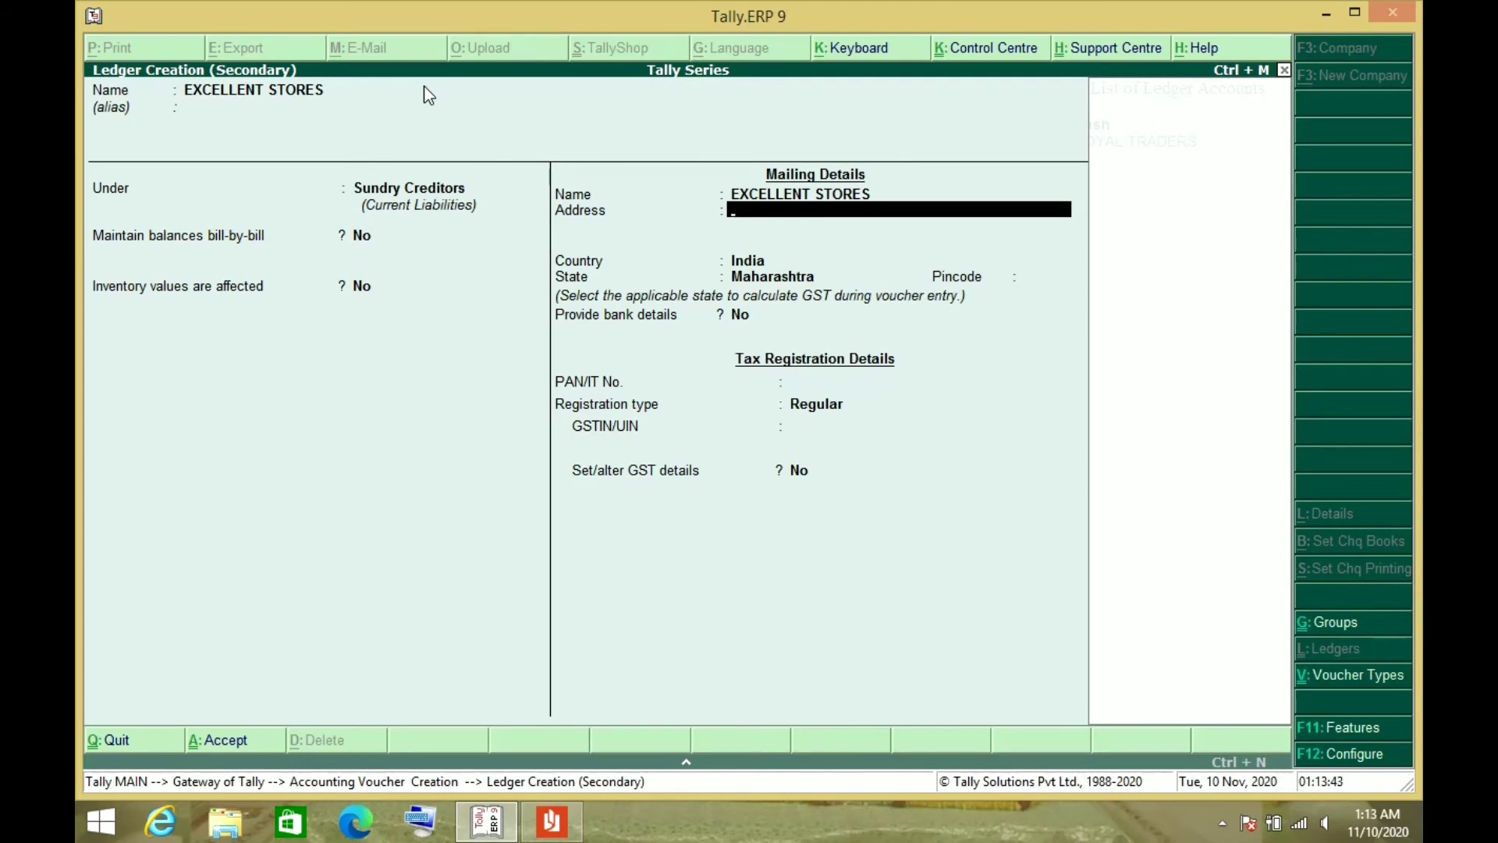
{"action": "key", "text": "alt+Tab"}
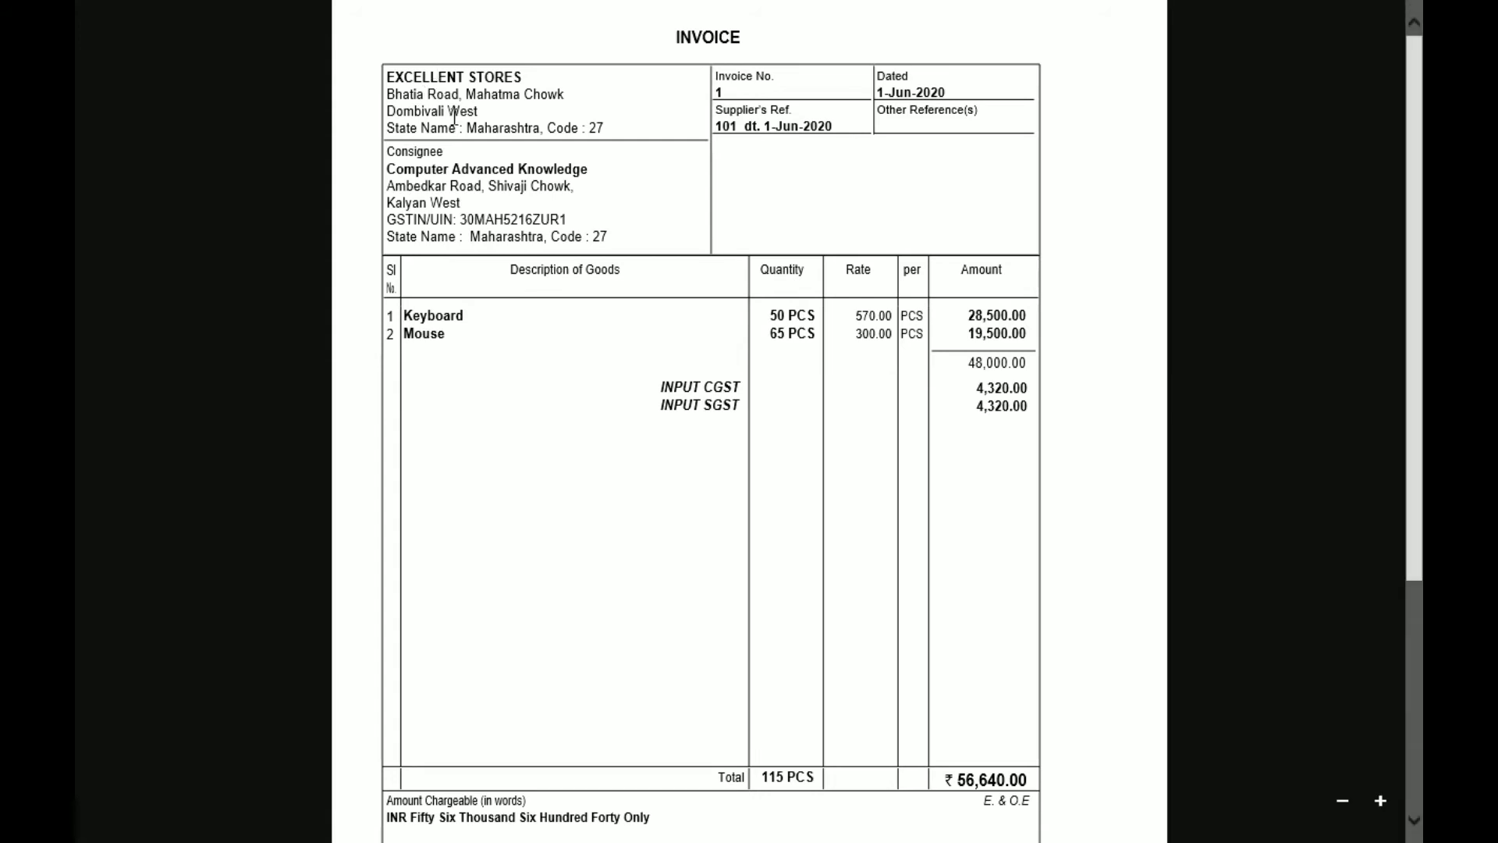
{"action": "left_click_drag", "start_coordinate": [386, 97], "coordinate": [504, 115]}
{"action": "left_click", "coordinate": [489, 175]}
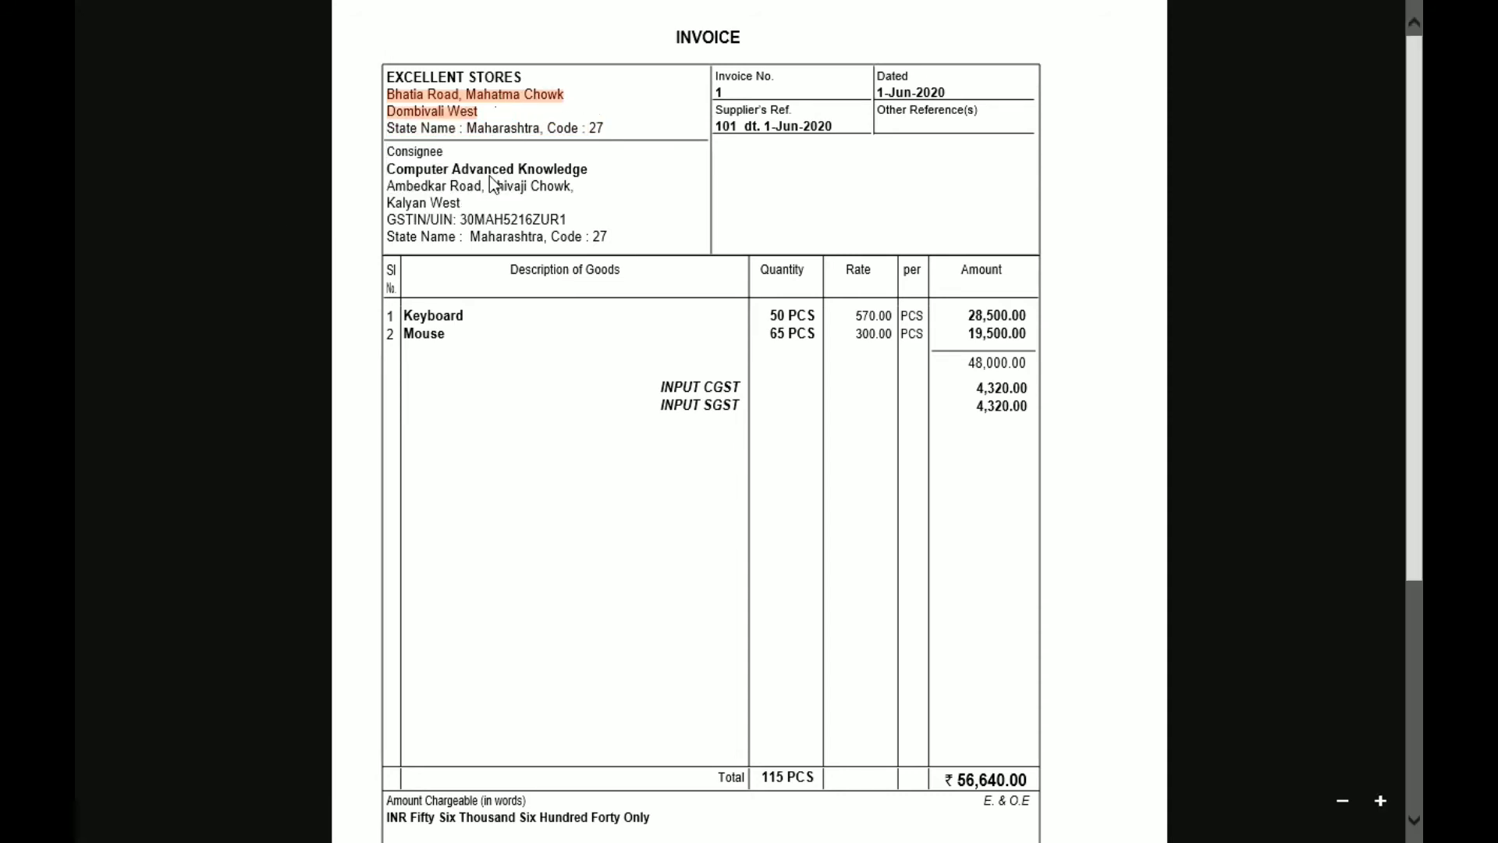
{"action": "key", "text": "alt+Tab"}
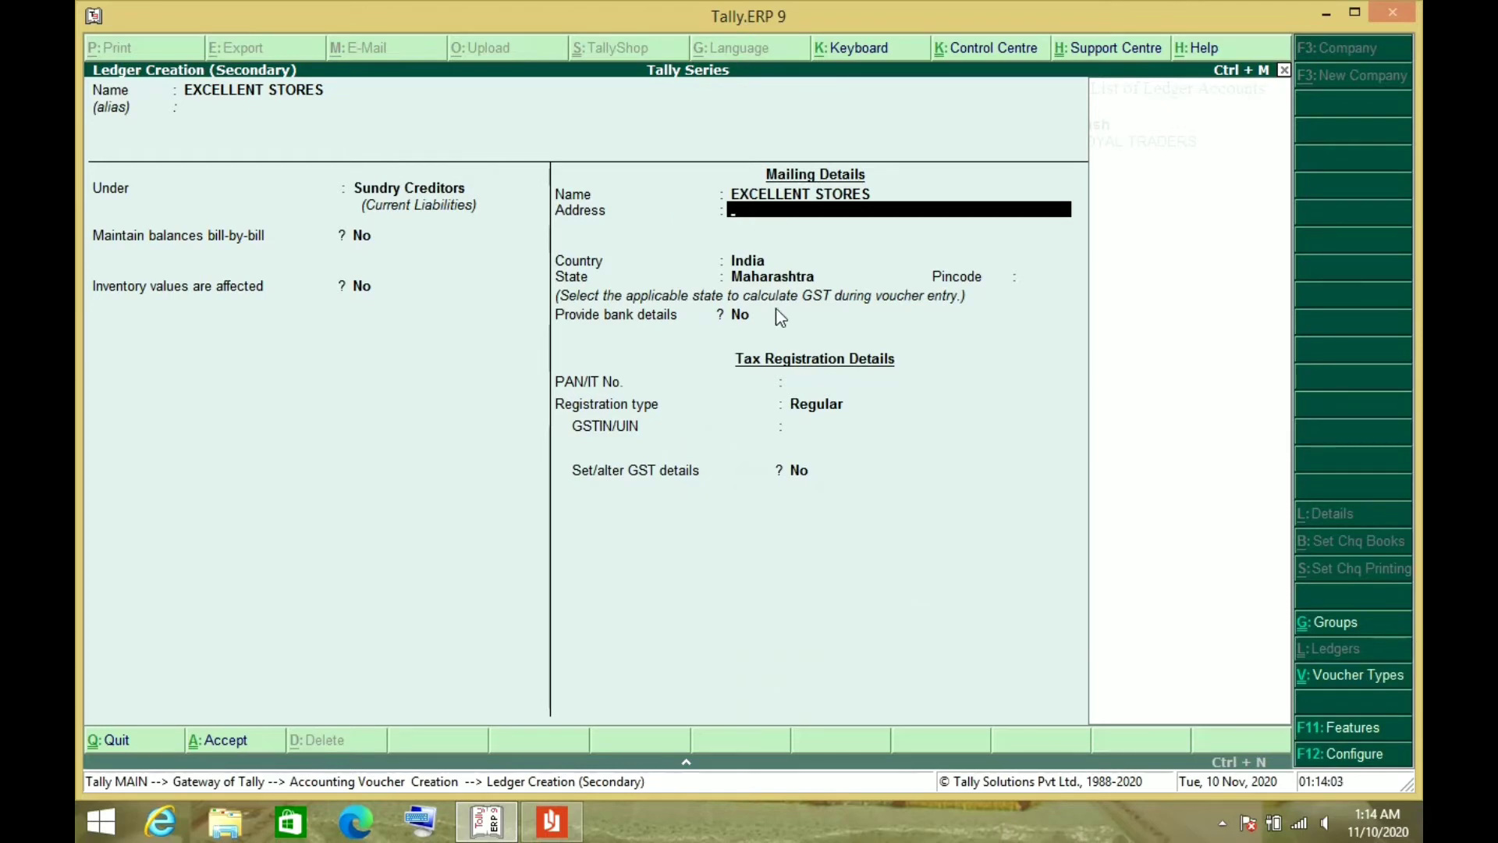
{"action": "key", "text": "ctrl+alt+v"}
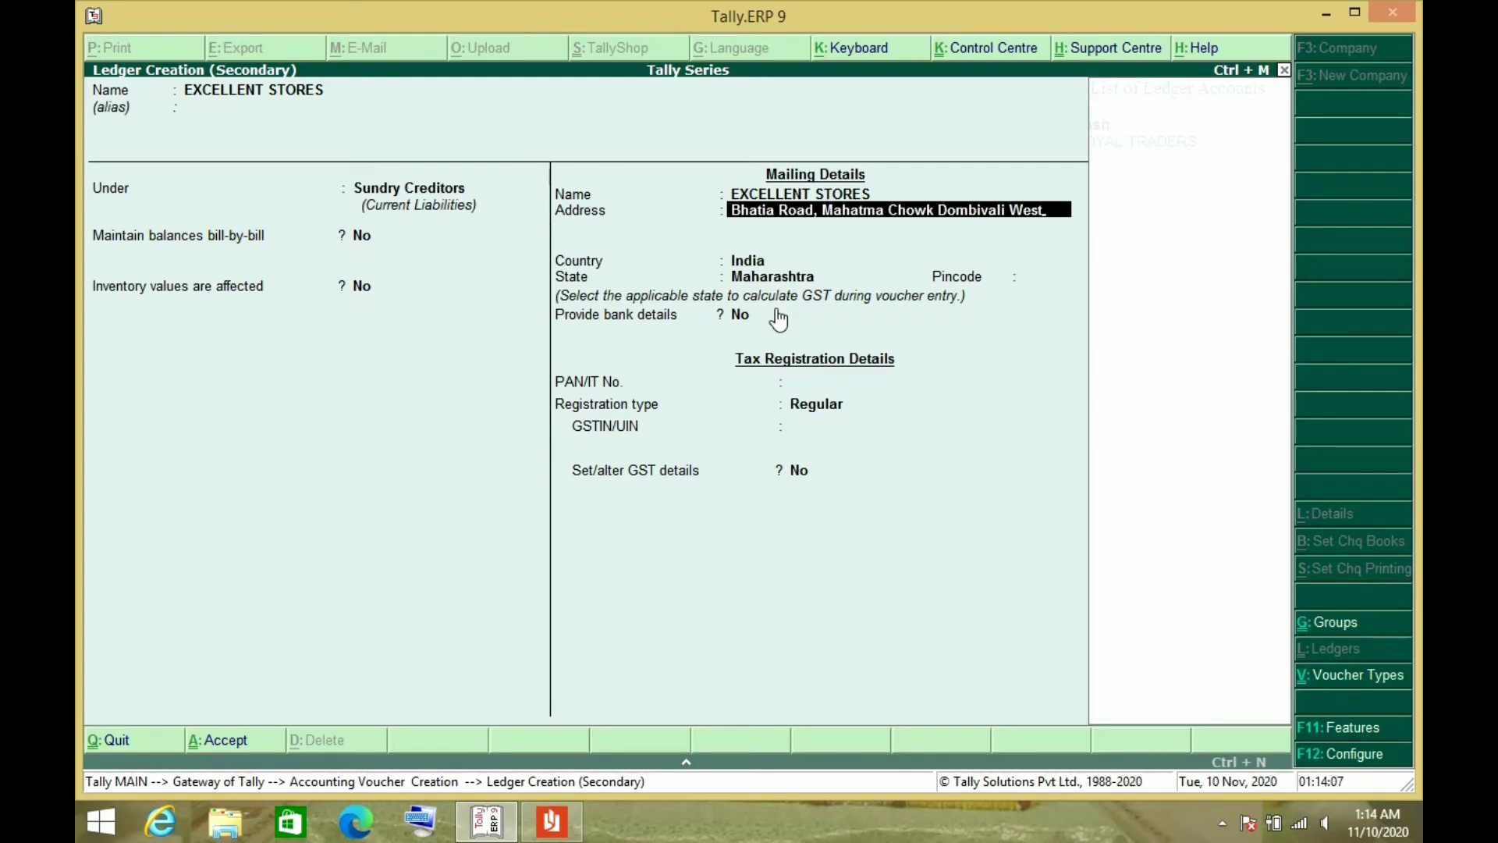
{"action": "key", "text": "Return"}
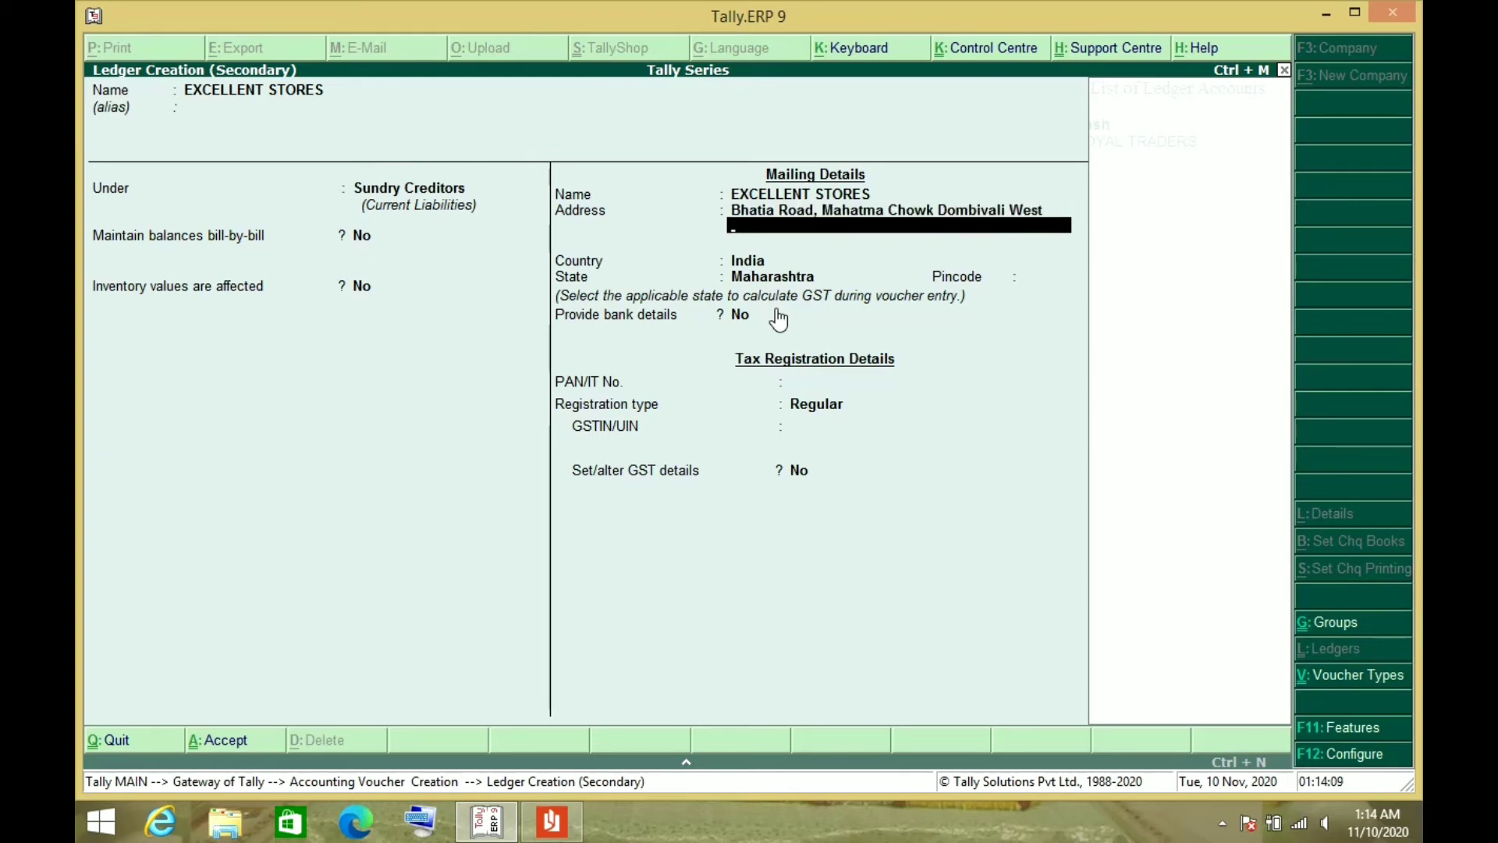
{"action": "key", "text": "Return"}
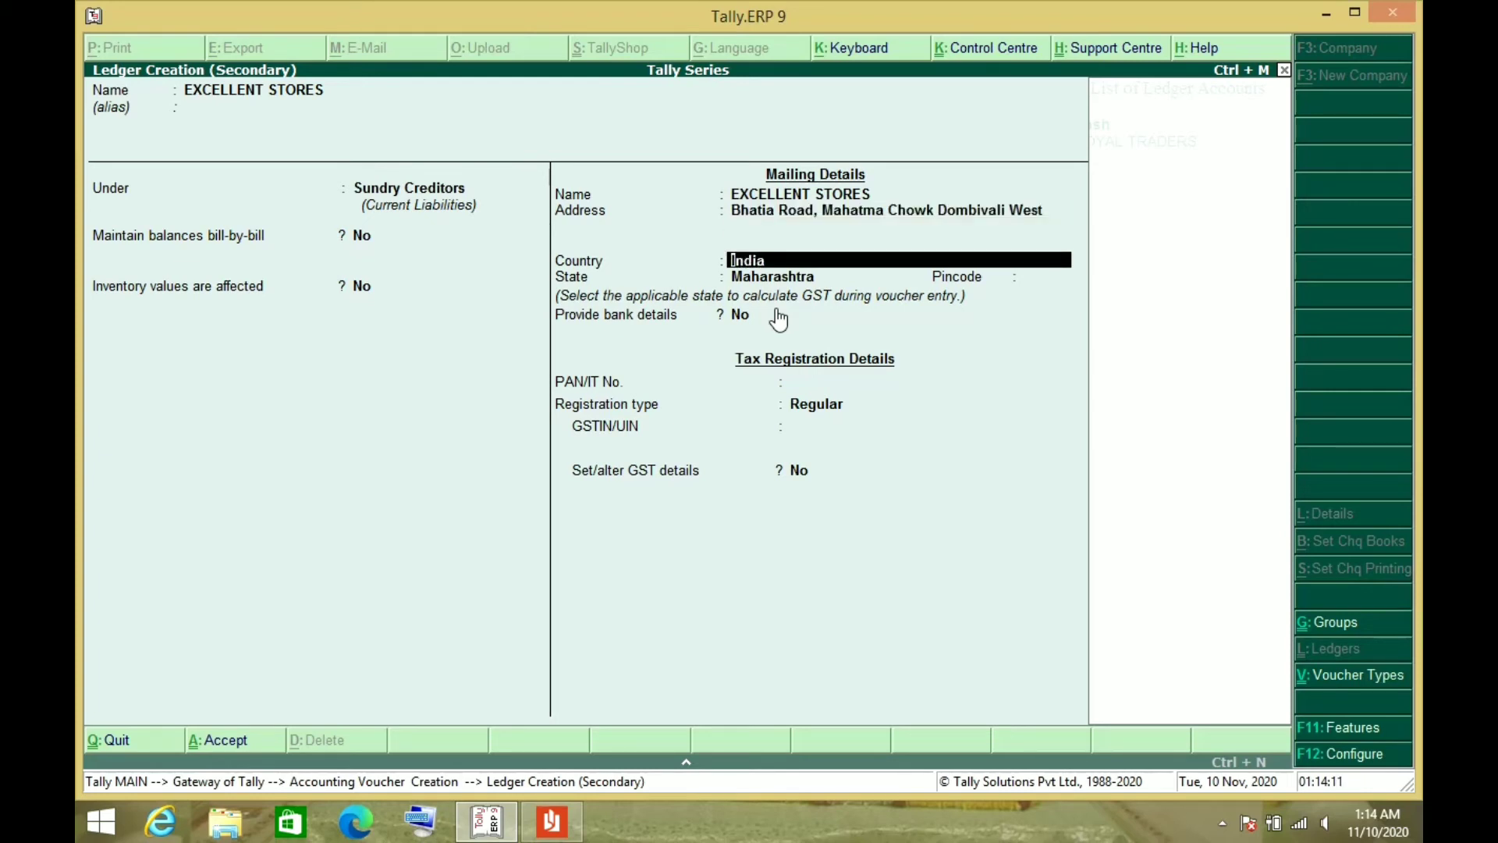
Step: Keep India, Maharashtra and Regular registration, check the bill for a supplier GSTIN, leave GSTIN/UIN blank and save the EXCELLENT STORES ledger
{"action": "key", "text": "Return"}
{"action": "key", "text": "Return"}
{"action": "key", "text": "Return"}
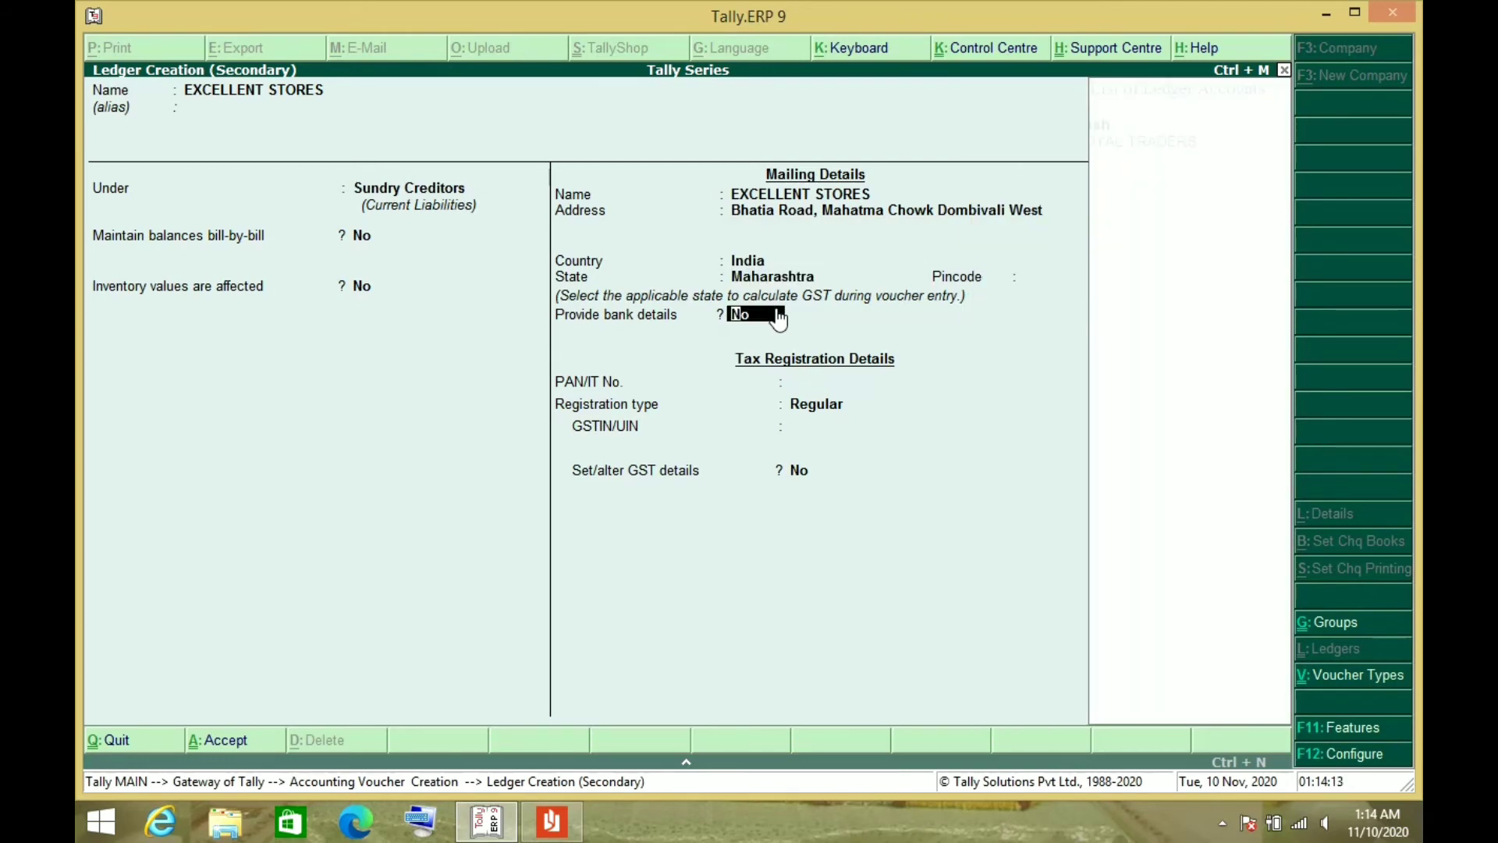
{"action": "key", "text": "Return"}
{"action": "key", "text": "Return"}
{"action": "key", "text": "Return"}
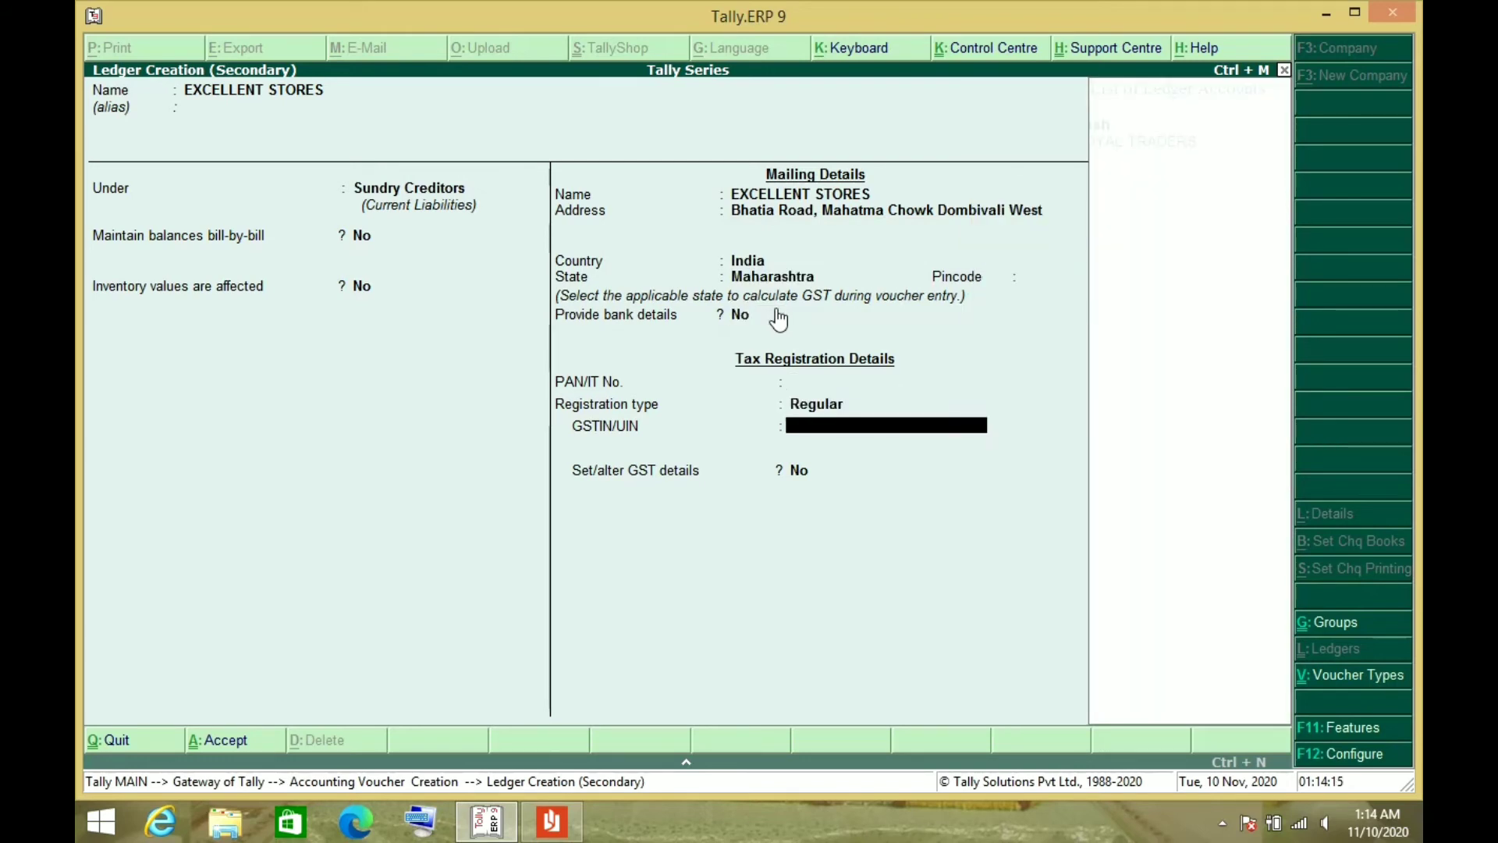
{"action": "key", "text": "alt+Tab"}
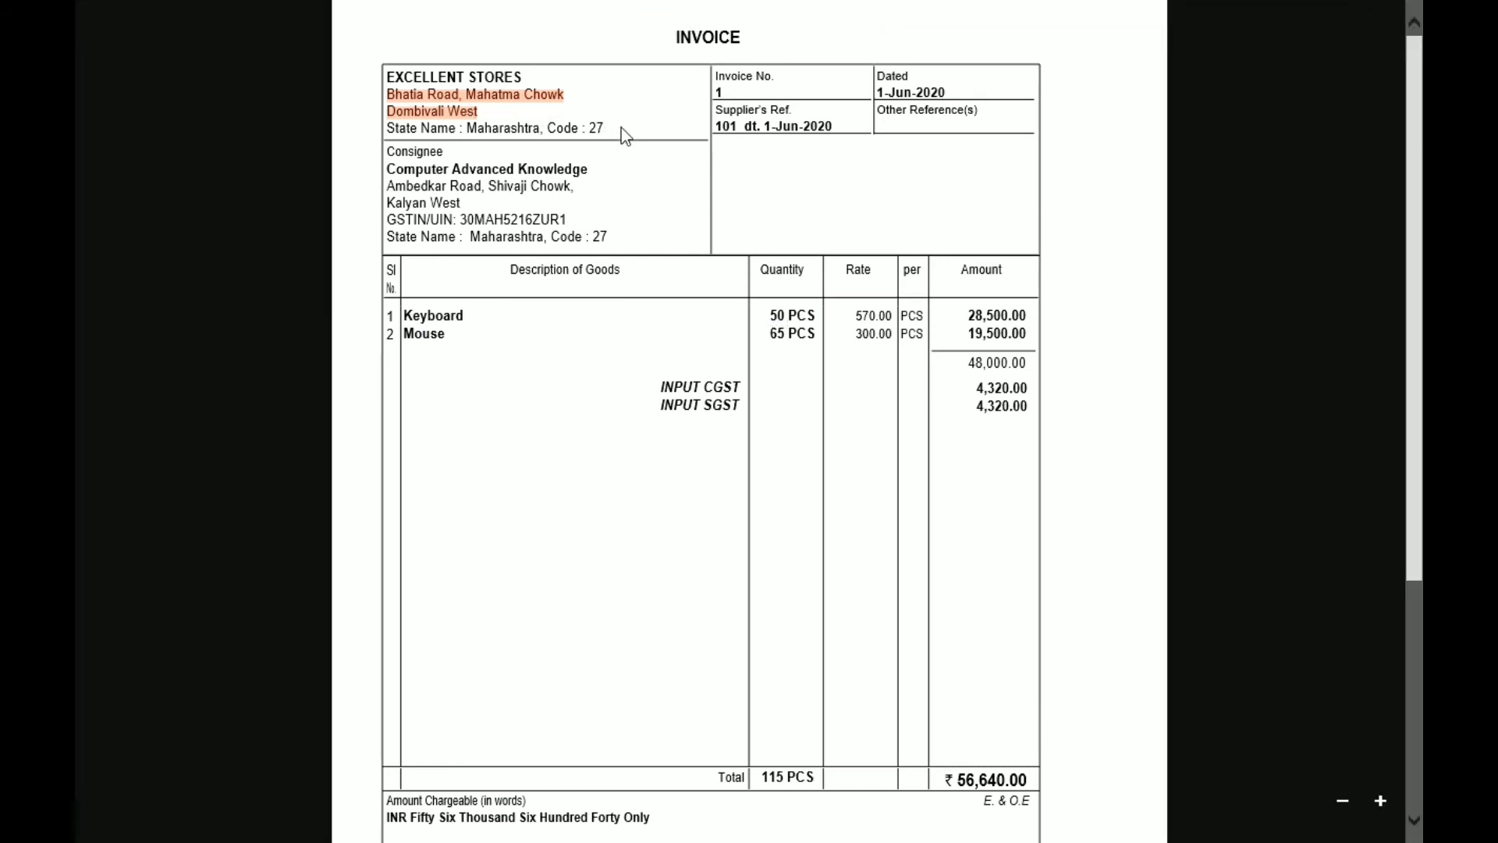
{"action": "key", "text": "alt+Tab"}
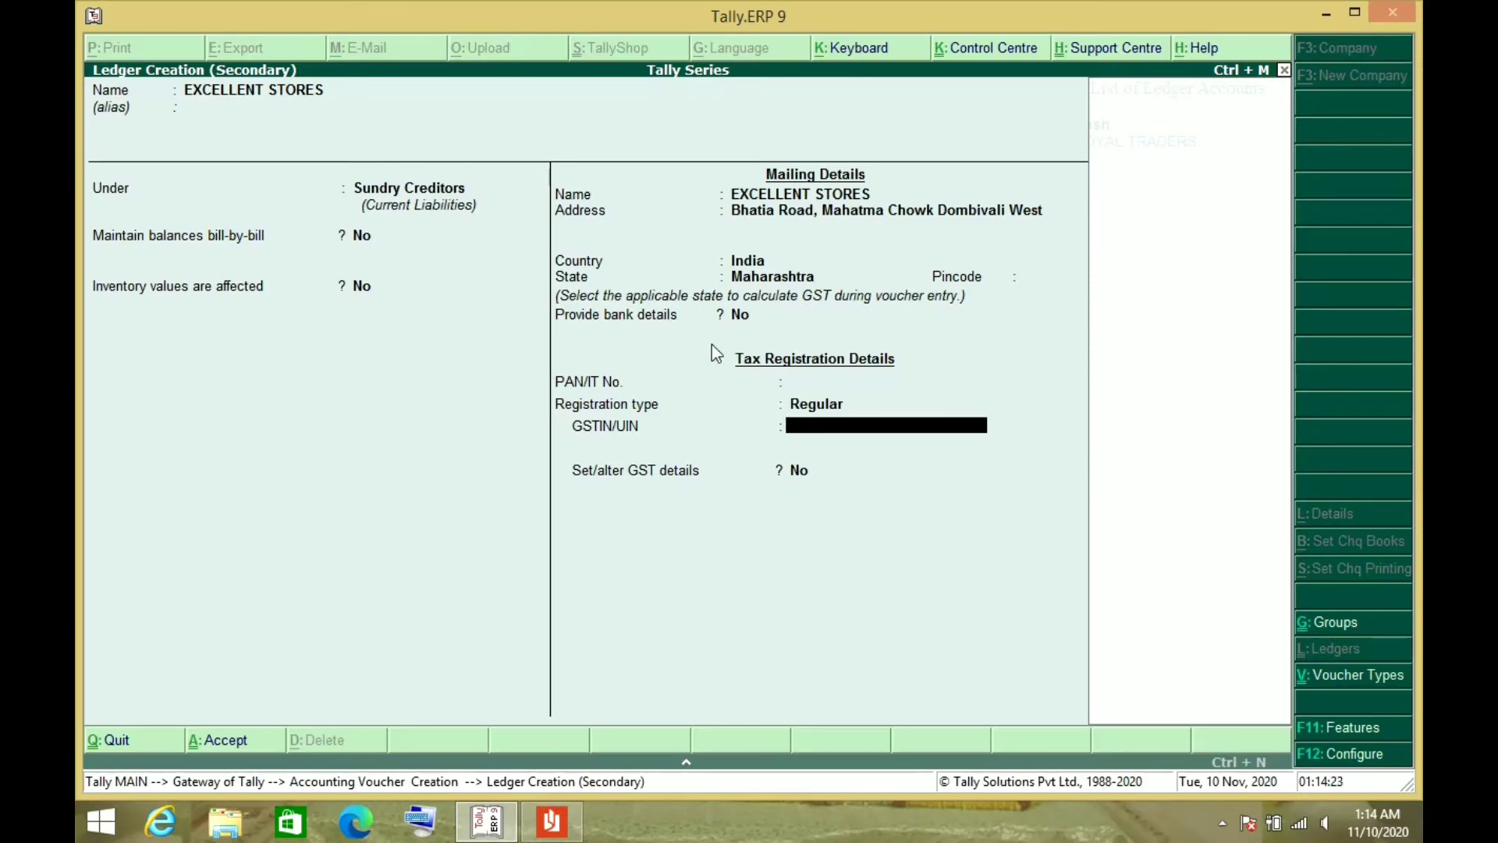
{"action": "key", "text": "Return"}
{"action": "key", "text": "Return"}
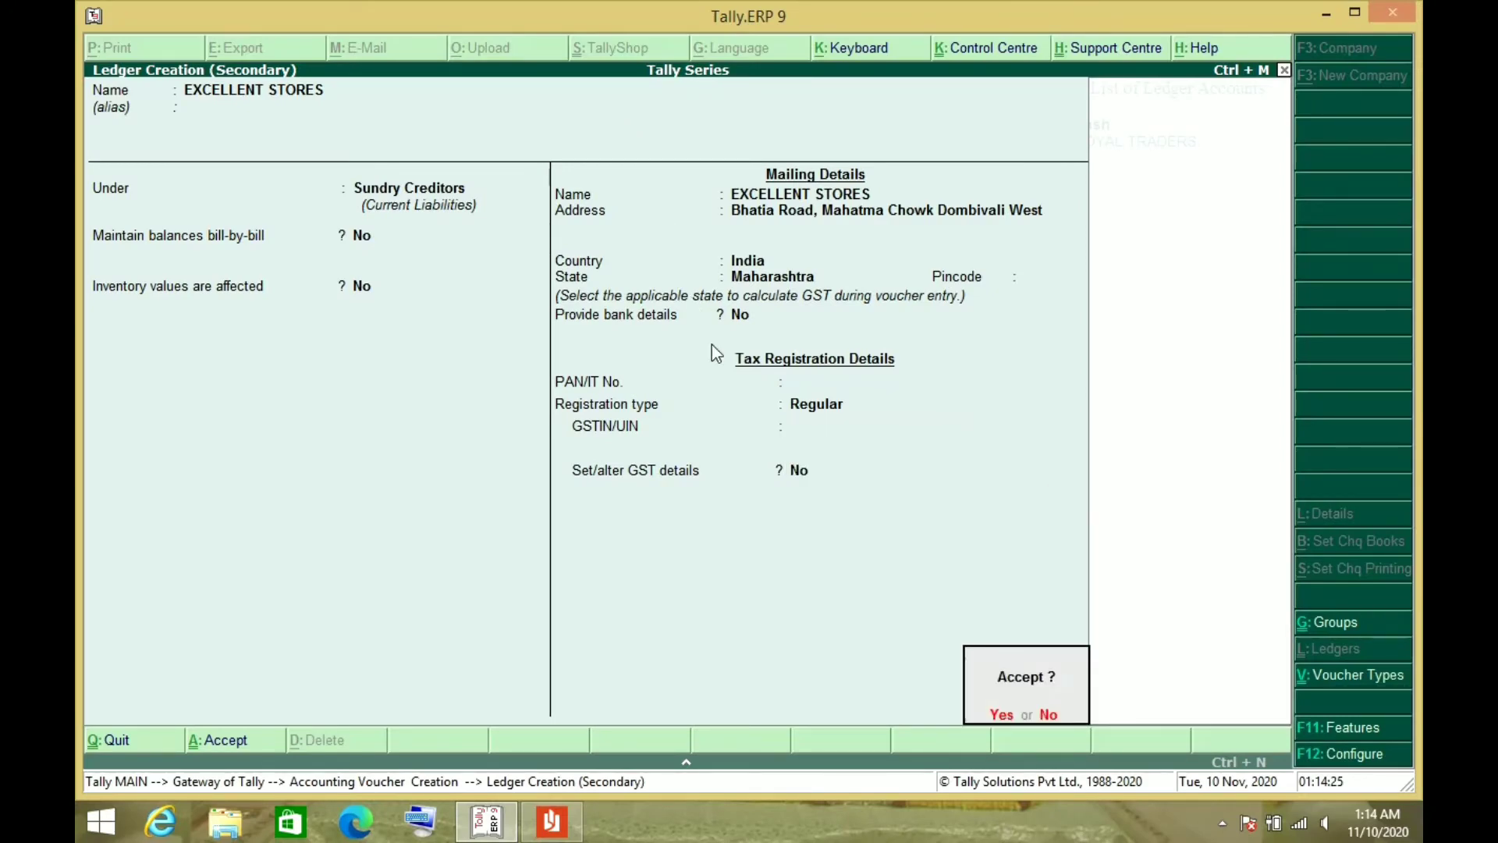
{"action": "key", "text": "Return"}
Step: Accept the supplier's details for EXCELLENT STORES in the voucher and proceed to the purchase ledger
{"action": "key", "text": "Return"}
{"action": "key", "text": "Return"}
{"action": "key", "text": "Return"}
{"action": "key", "text": "Return"}
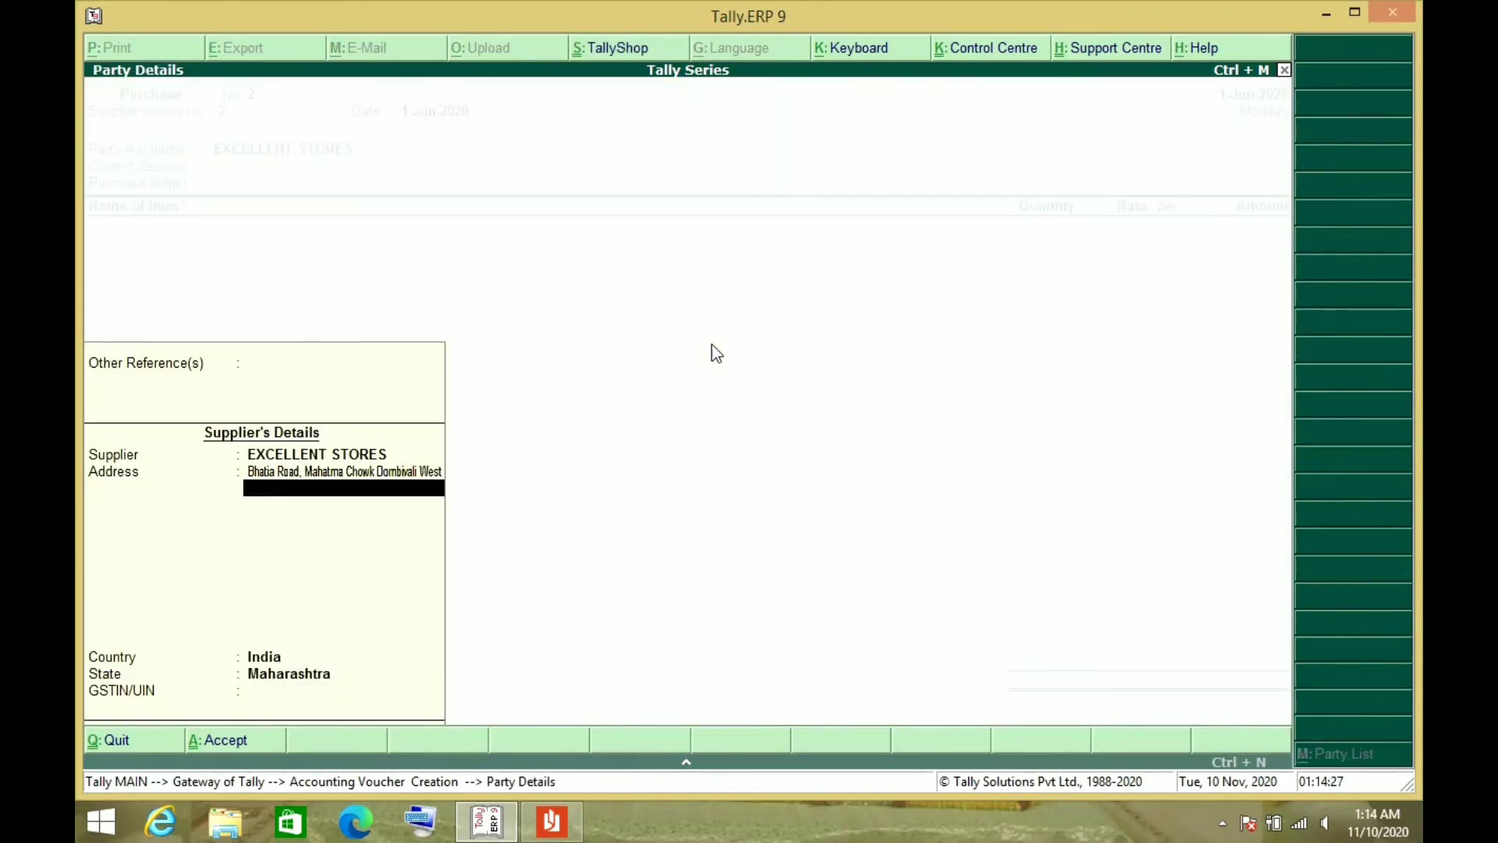
{"action": "key", "text": "Return"}
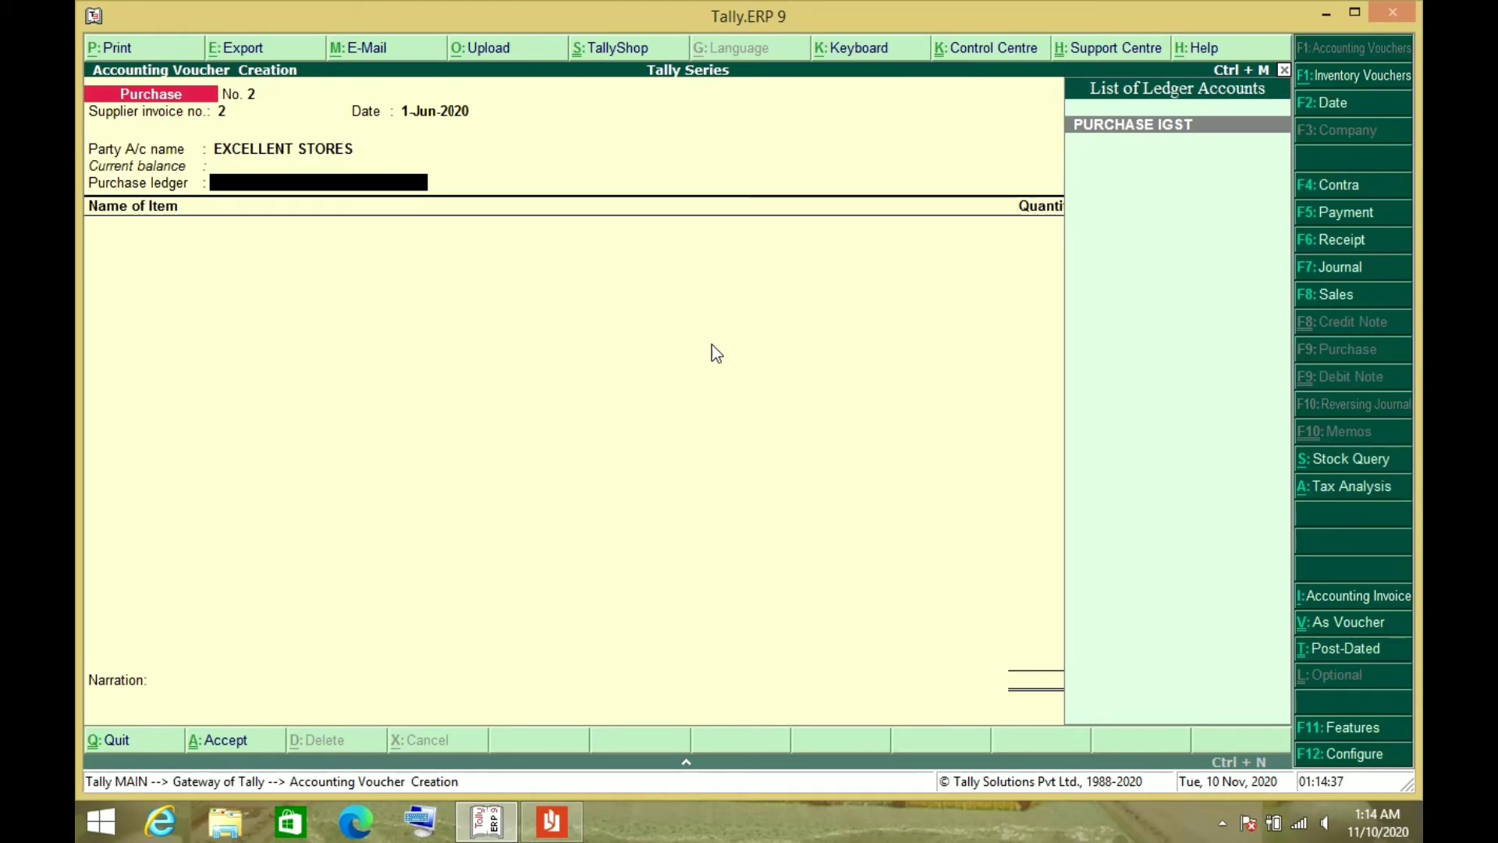
Step: Start a new purchase ledger named PURCHASE GST under the Purchase Accounts group
{"action": "key", "text": "alt+c"}
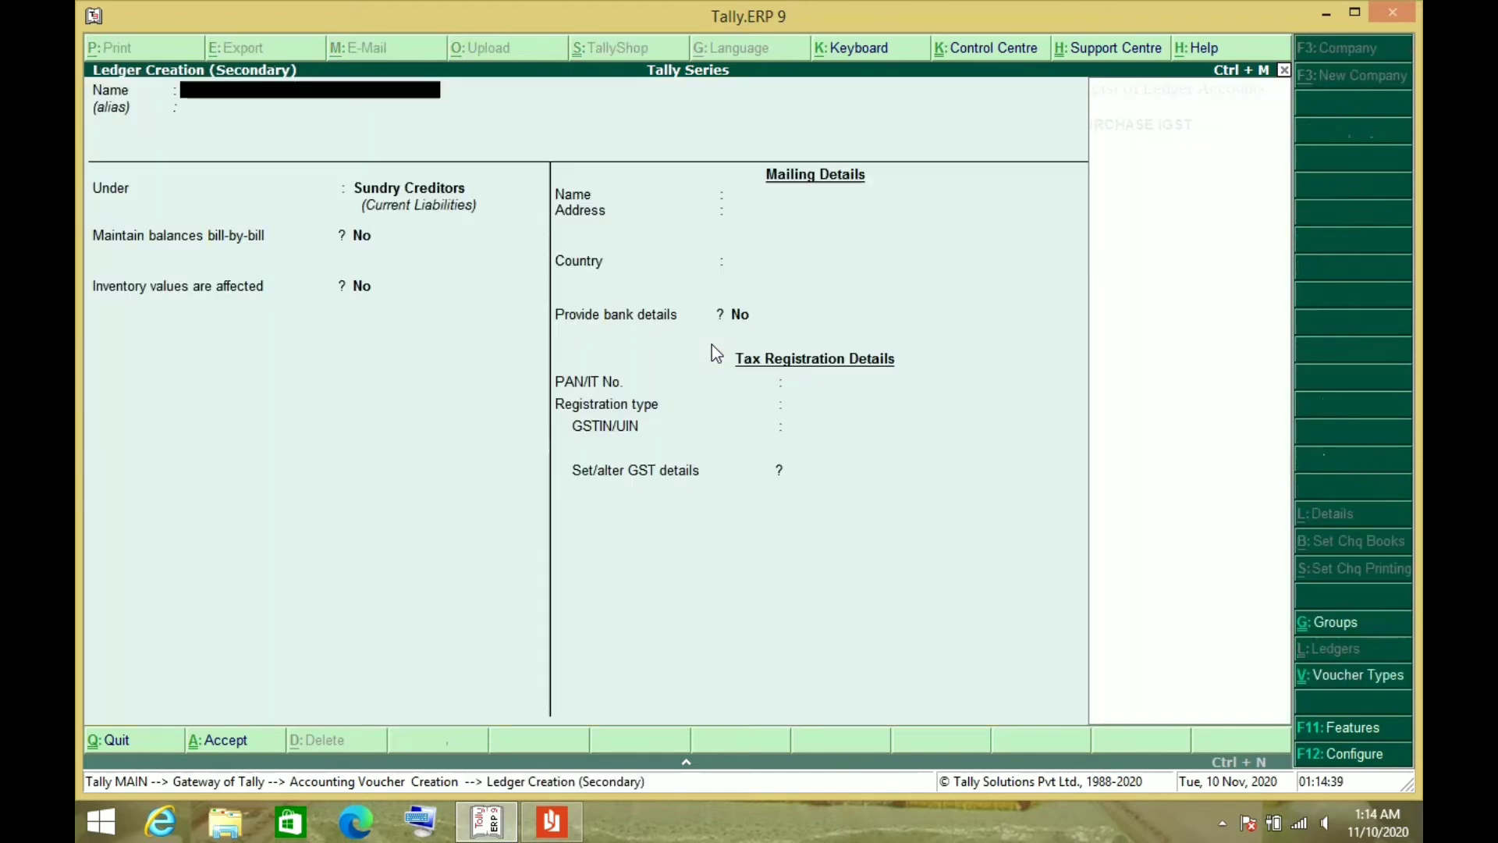
{"action": "type", "text": "PURCHSE"}
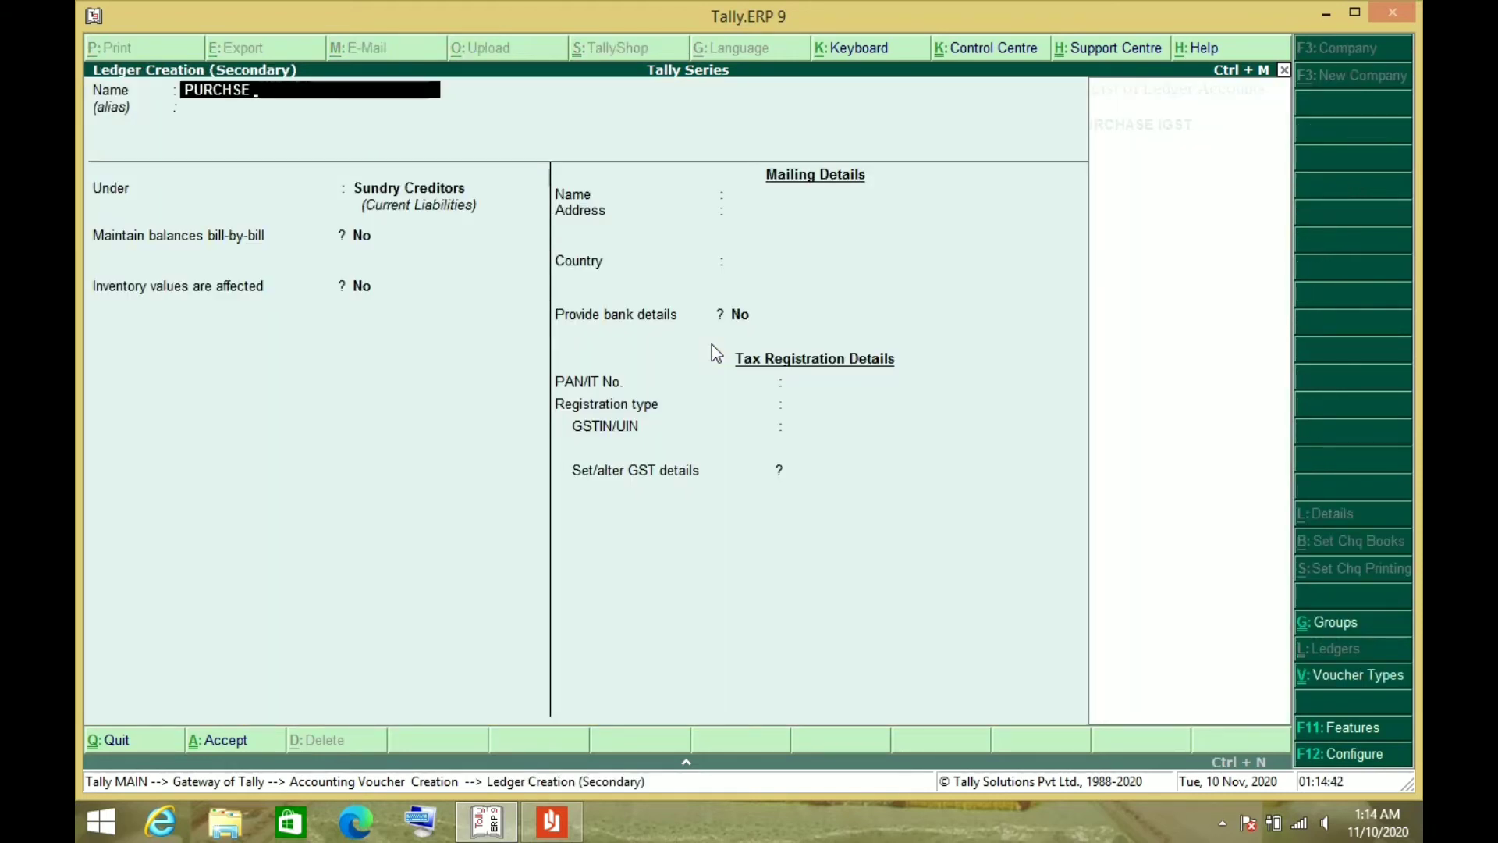
{"action": "key", "text": "BackSpace"}
{"action": "key", "text": "BackSpace"}
{"action": "type", "text": "ASE GST"}
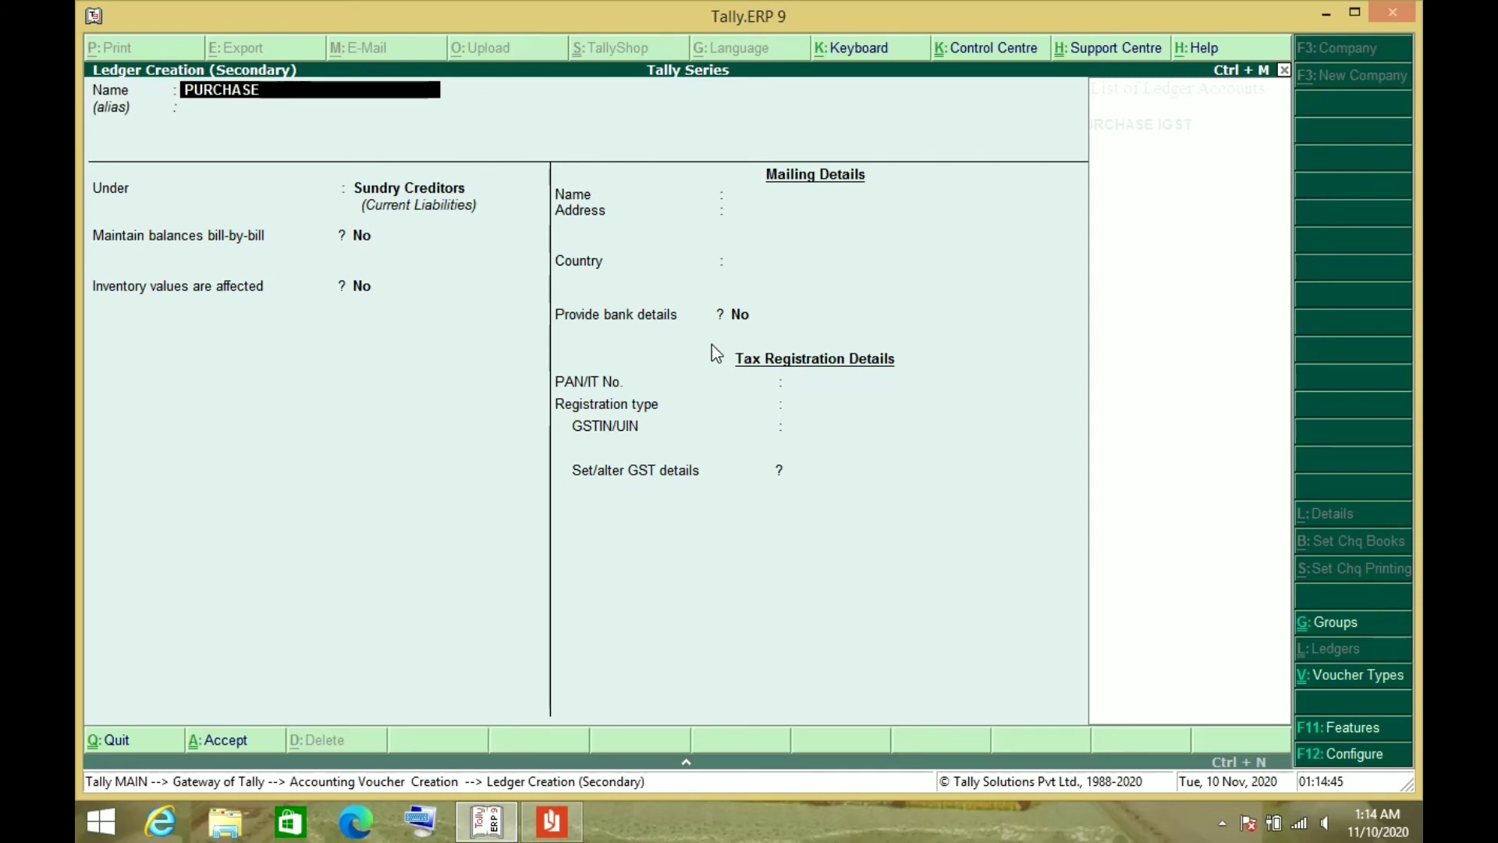
{"action": "key", "text": "Return"}
{"action": "key", "text": "Return"}
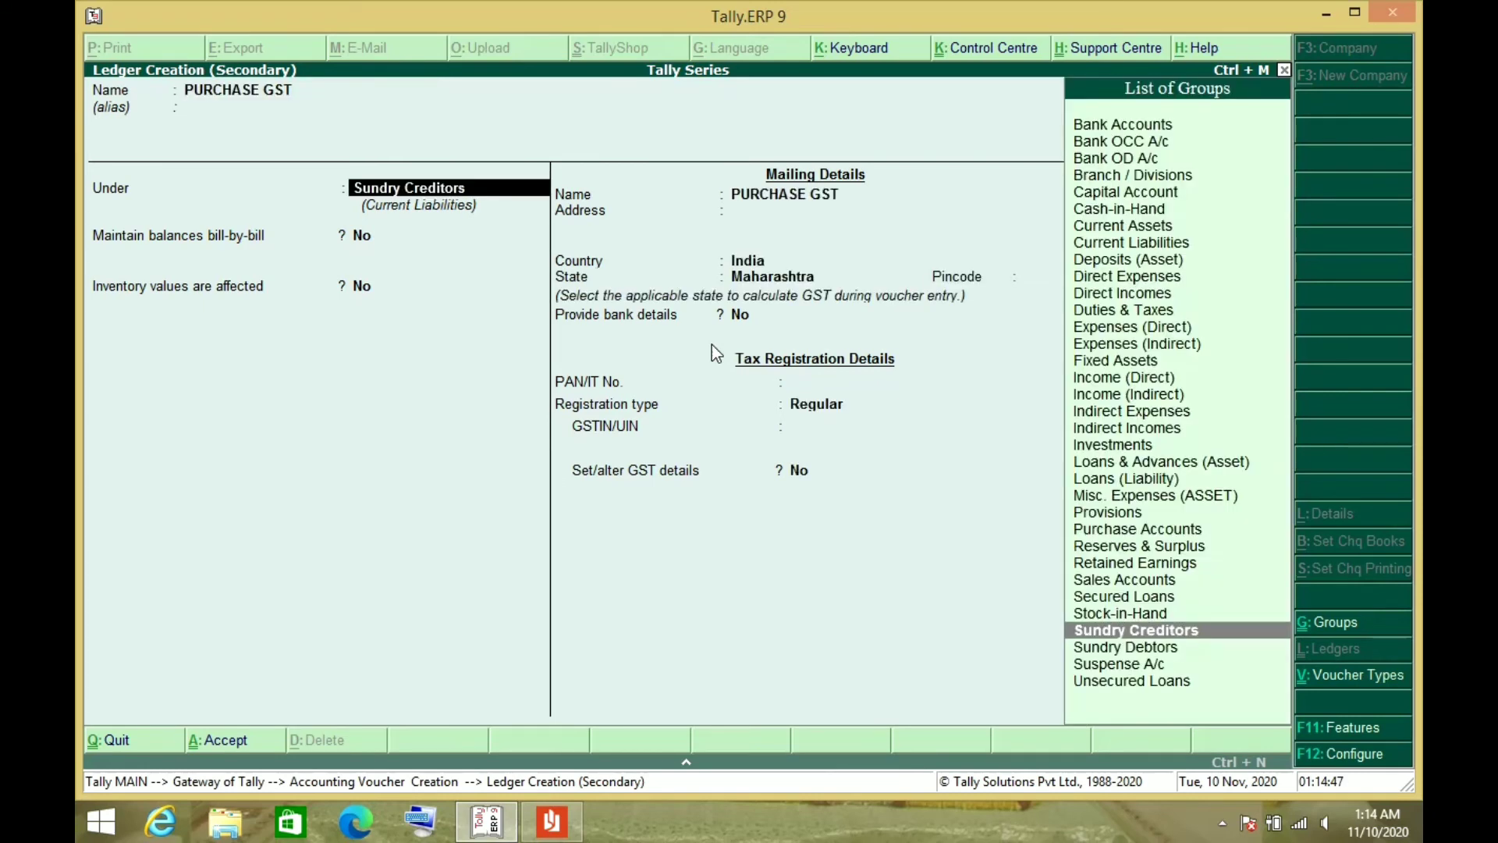
{"action": "type", "text": "PUR"}
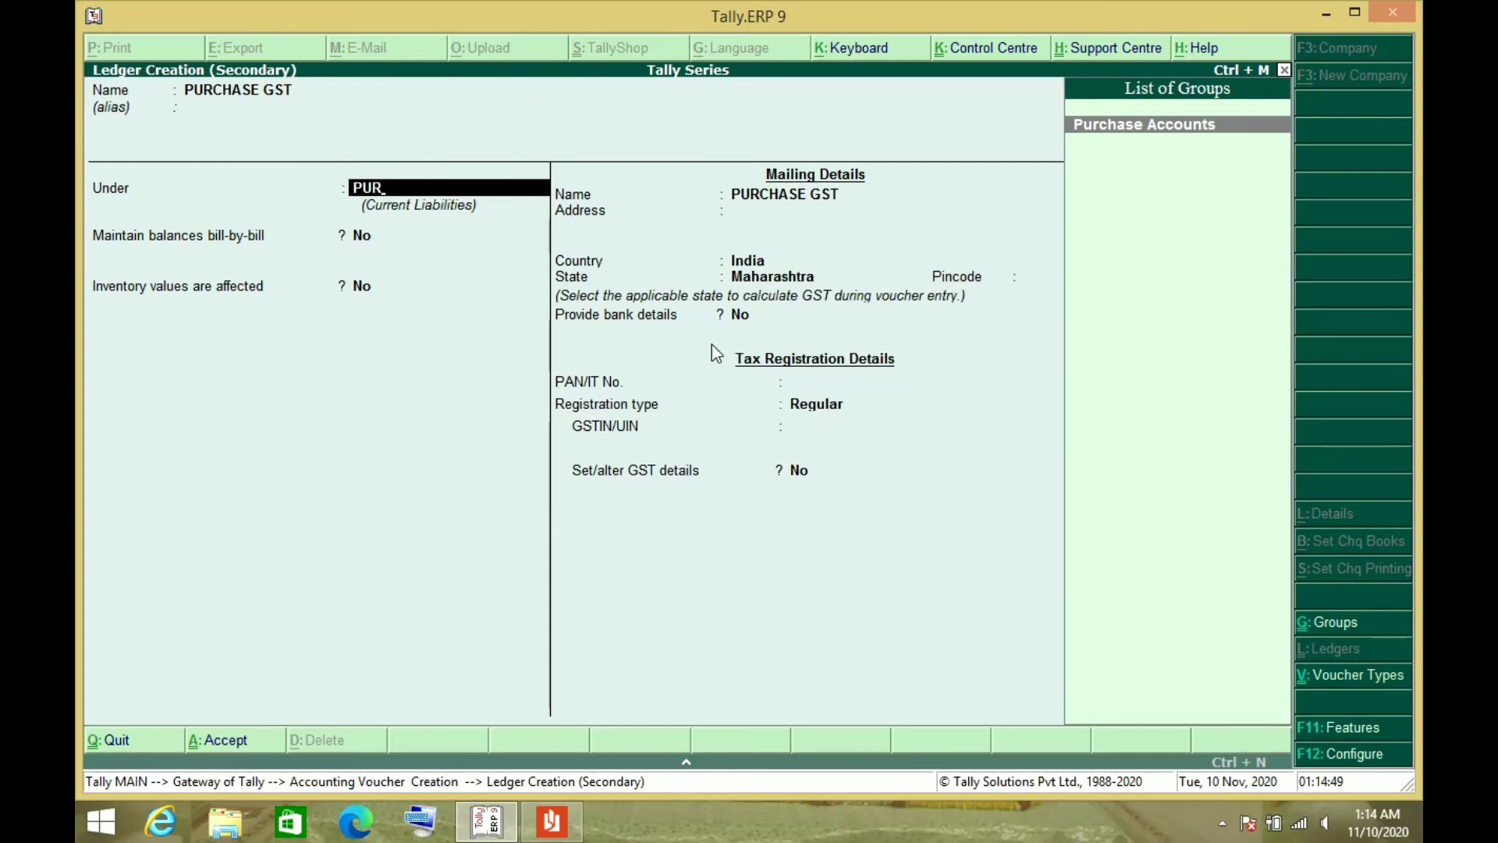
{"action": "key", "text": "Return"}
Step: Keep GST as Applicable, set the PURCHASE GST ledger's type of supply to Goods and save the ledger
{"action": "key", "text": "Return"}
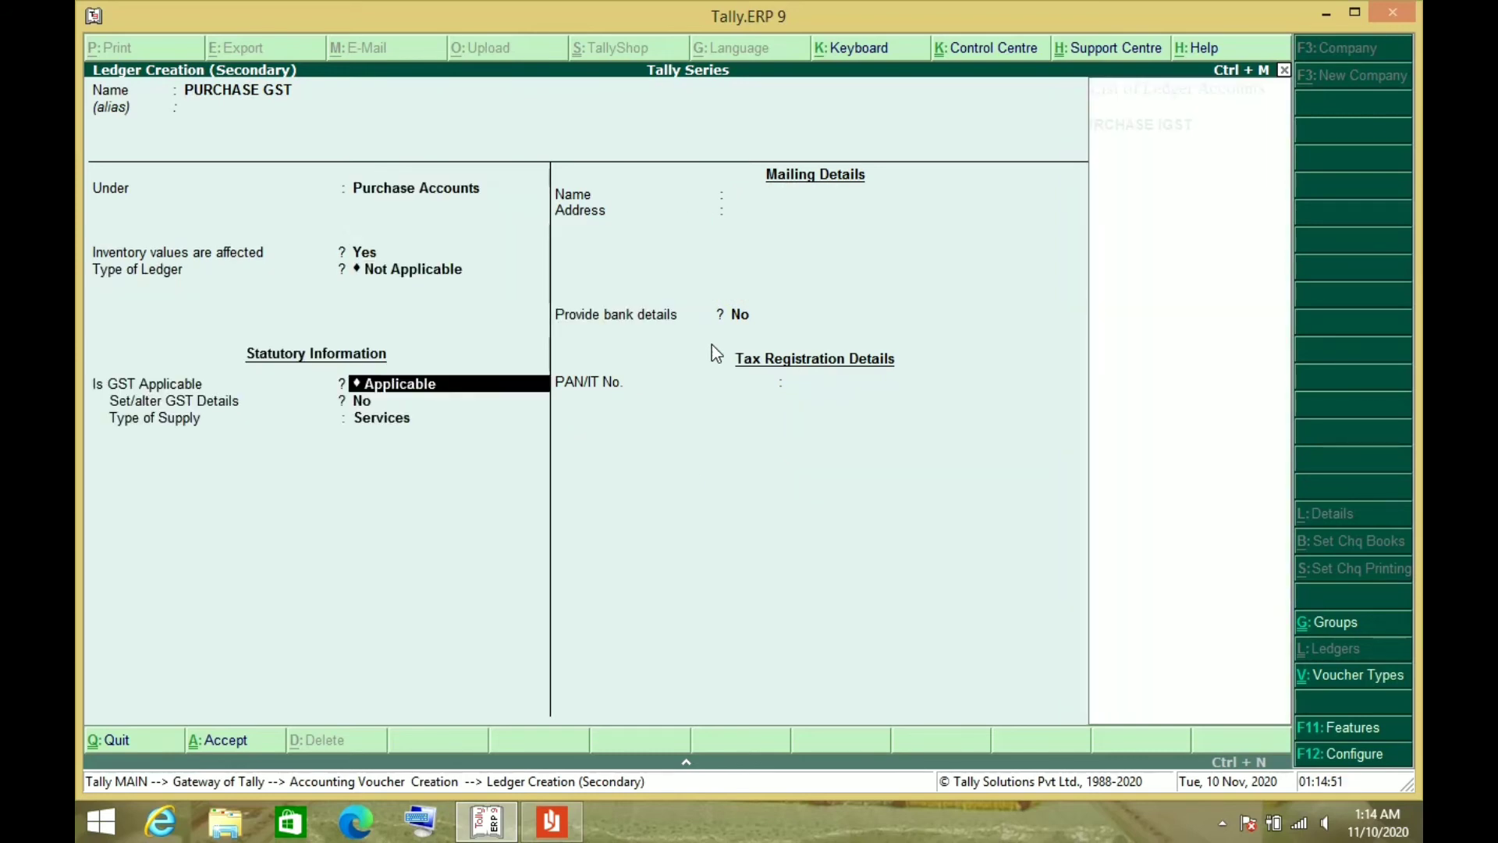
{"action": "key", "text": "Return"}
{"action": "key", "text": "Return"}
{"action": "key", "text": "Up"}
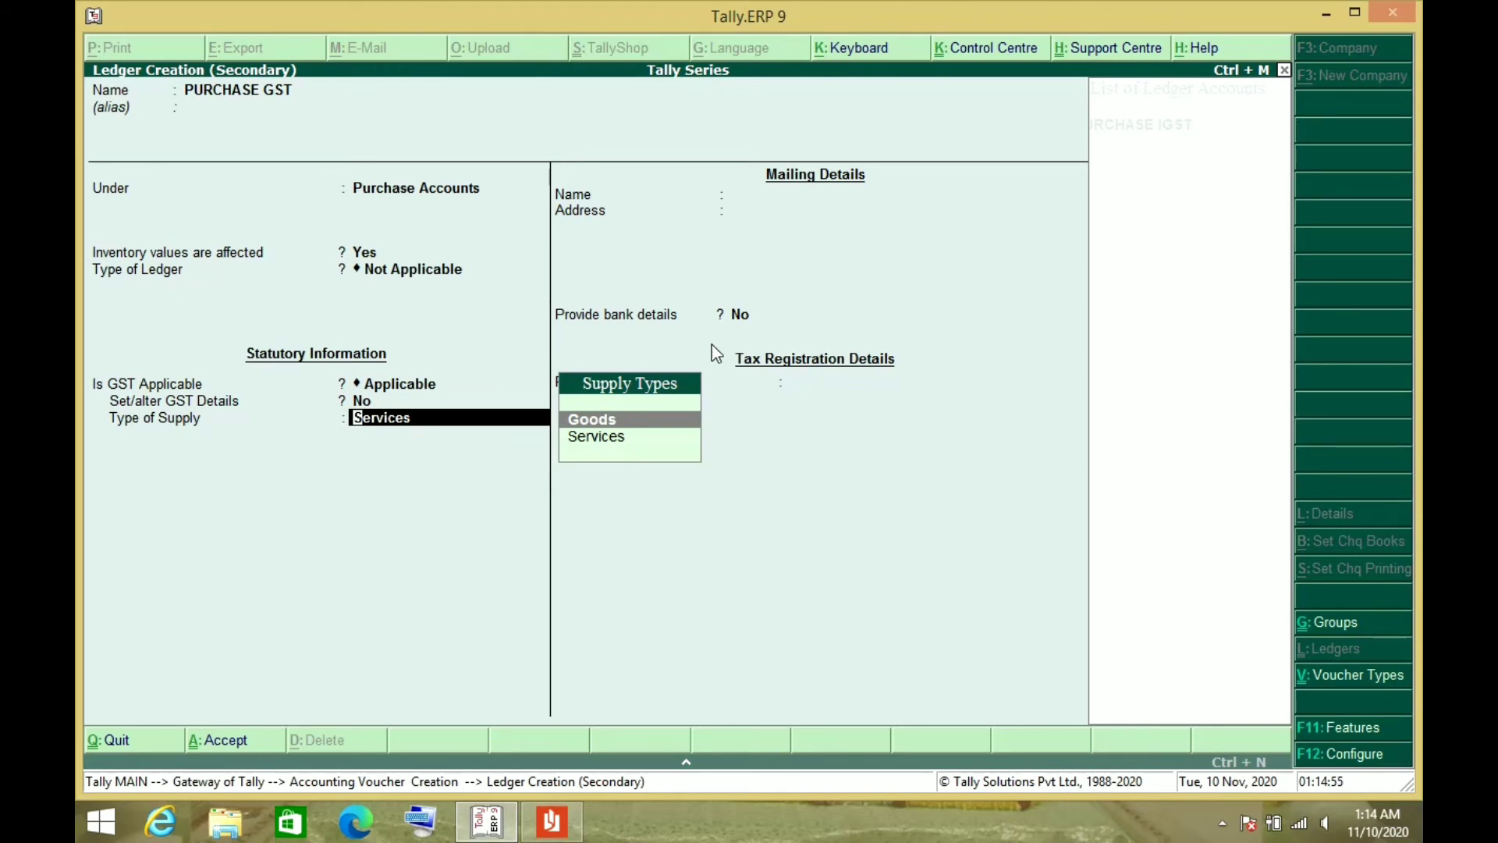
{"action": "key", "text": "Return"}
{"action": "key", "text": "Return"}
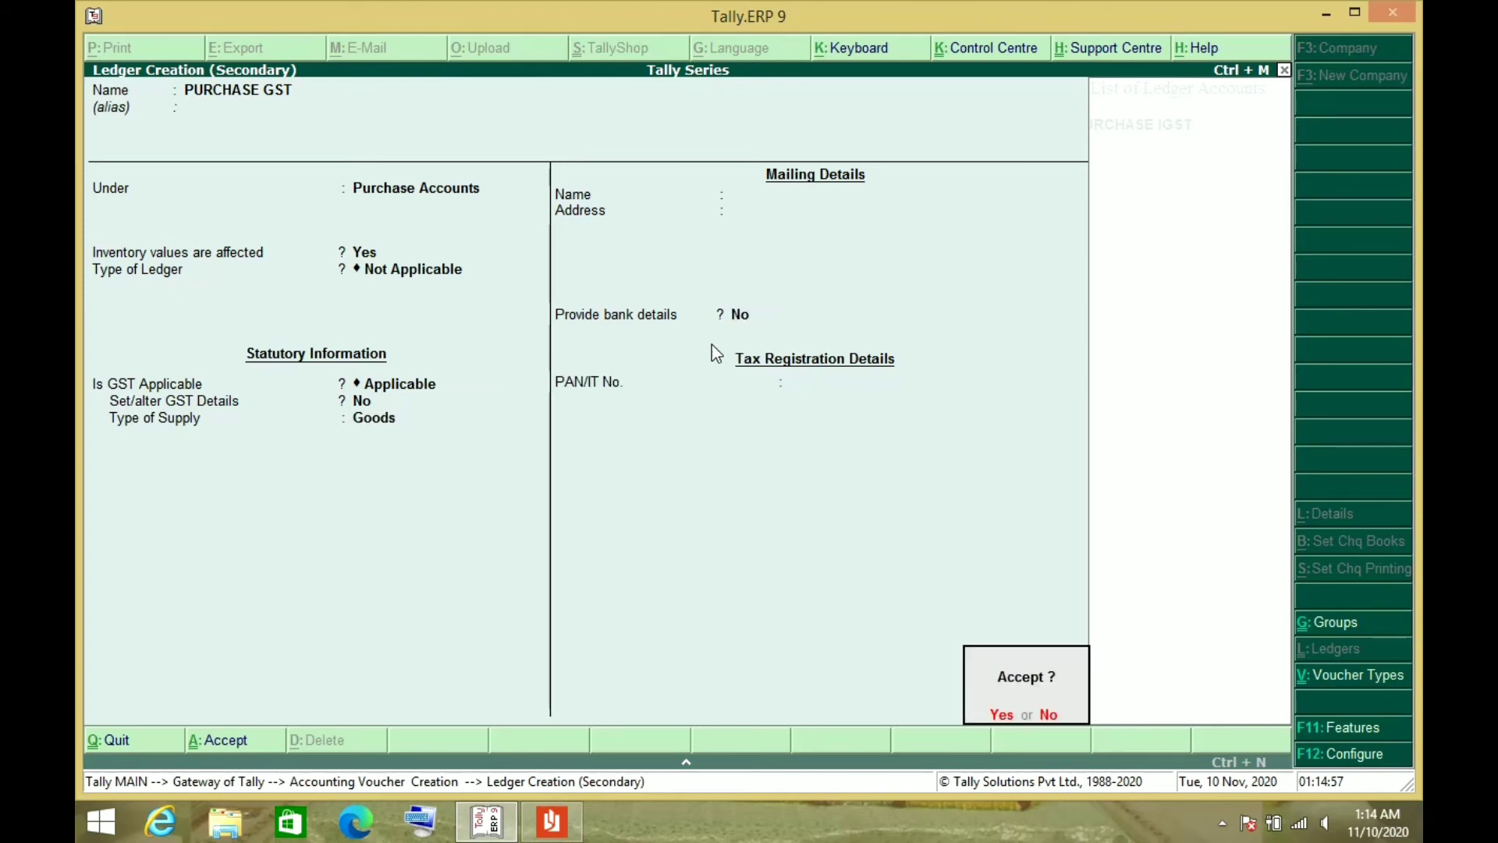
{"action": "key", "text": "Return"}
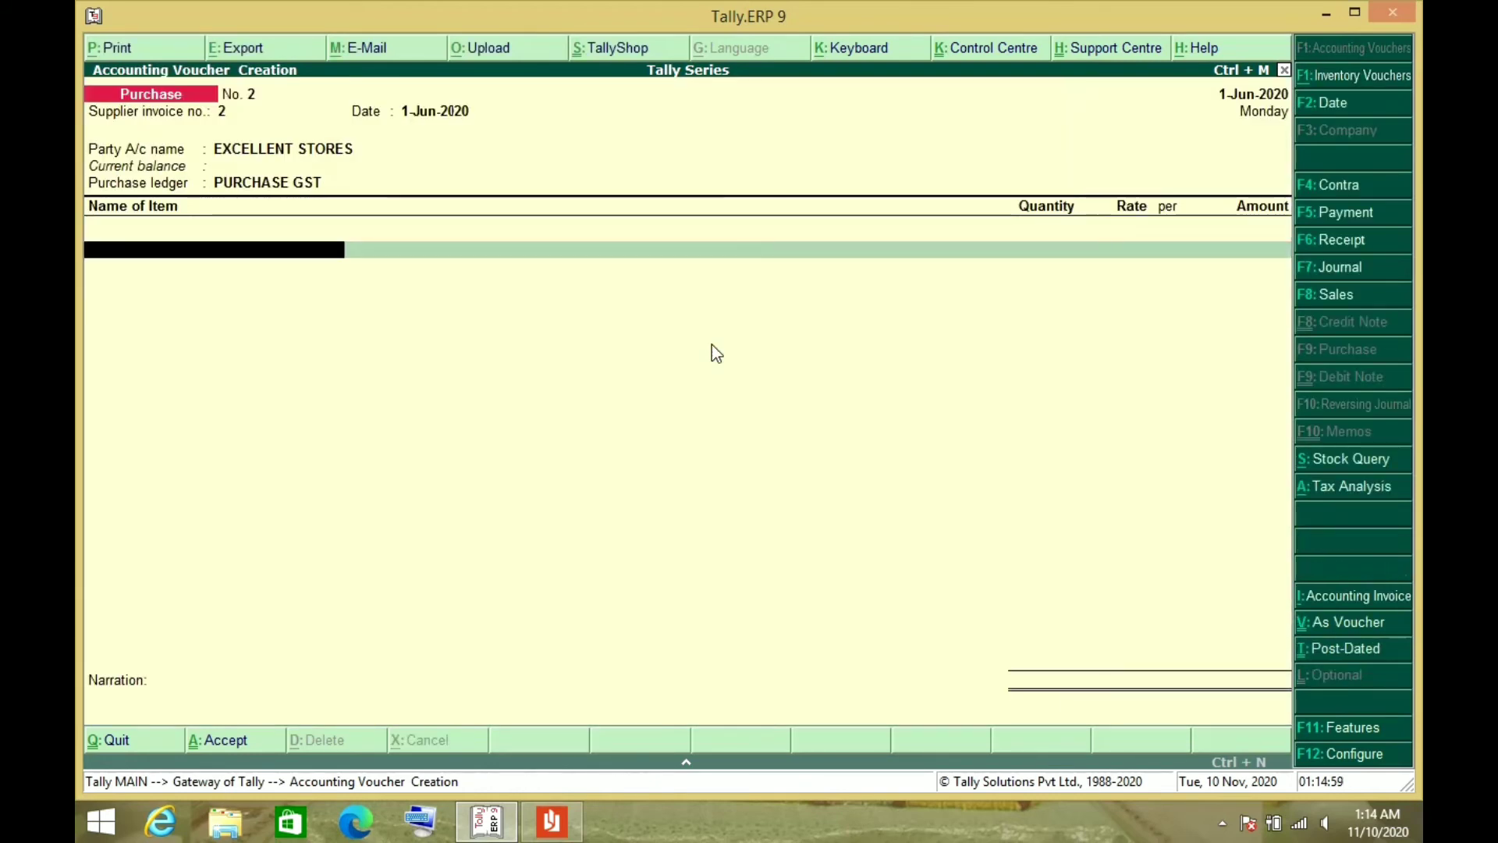
Step: Check the bill for the first item and start a new stock item named KEYBOARD with no alias
{"action": "key", "text": "alt+Tab"}
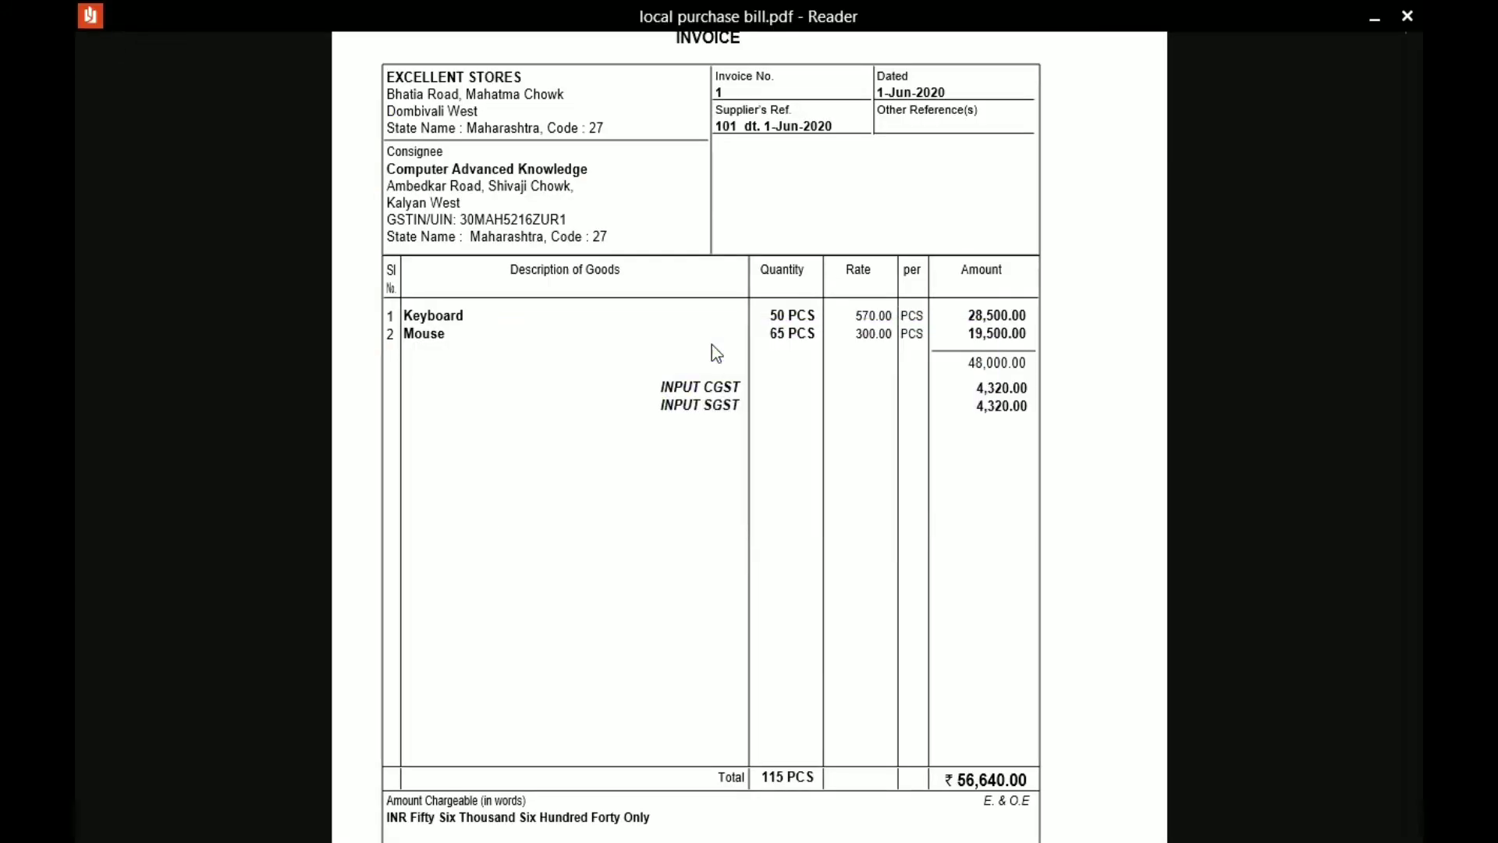
{"action": "key", "text": "alt+Tab"}
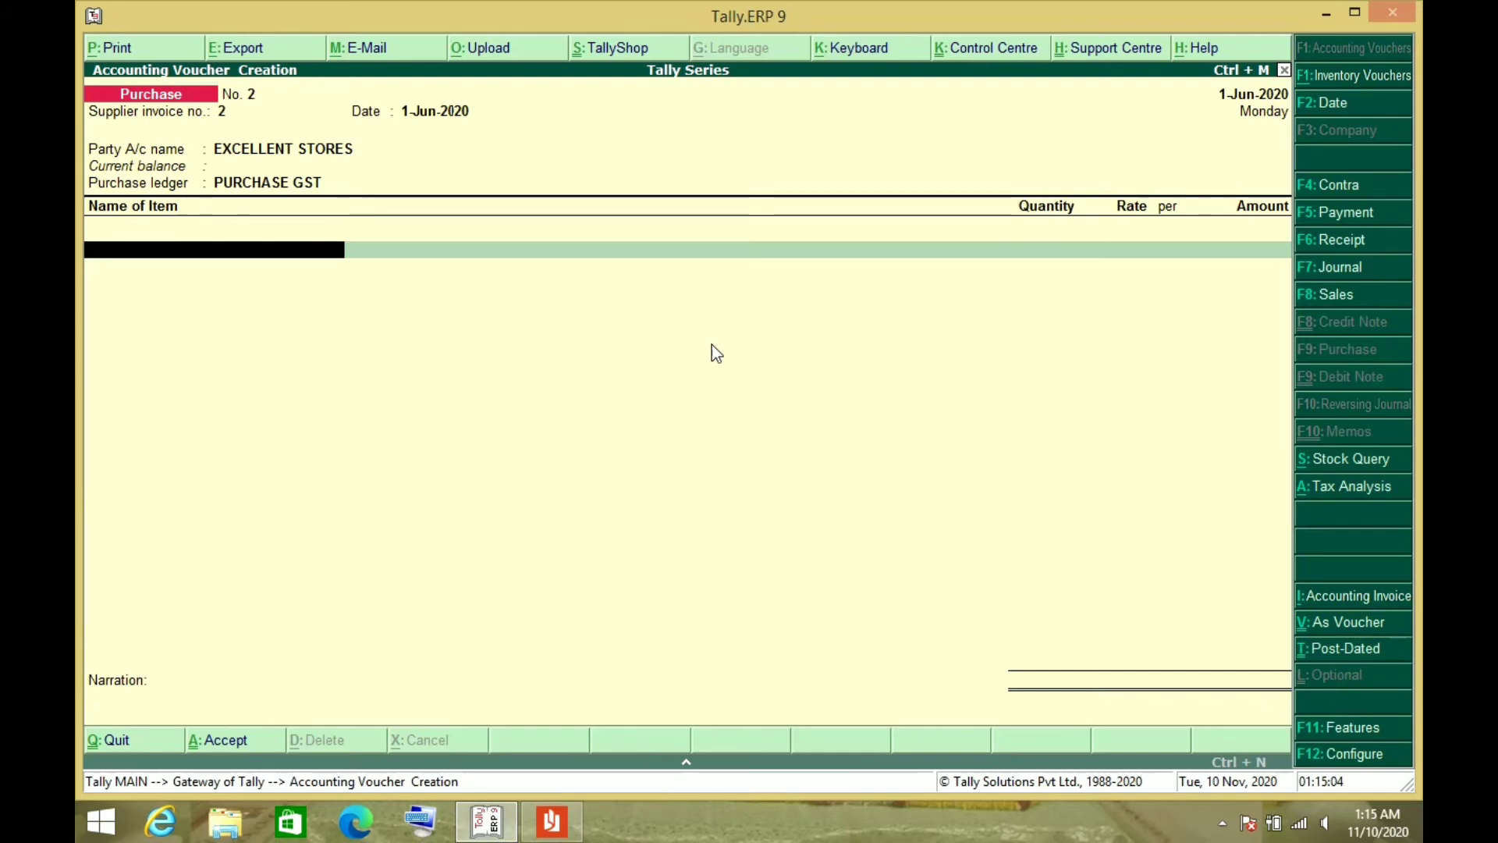
{"action": "key", "text": "alt+c"}
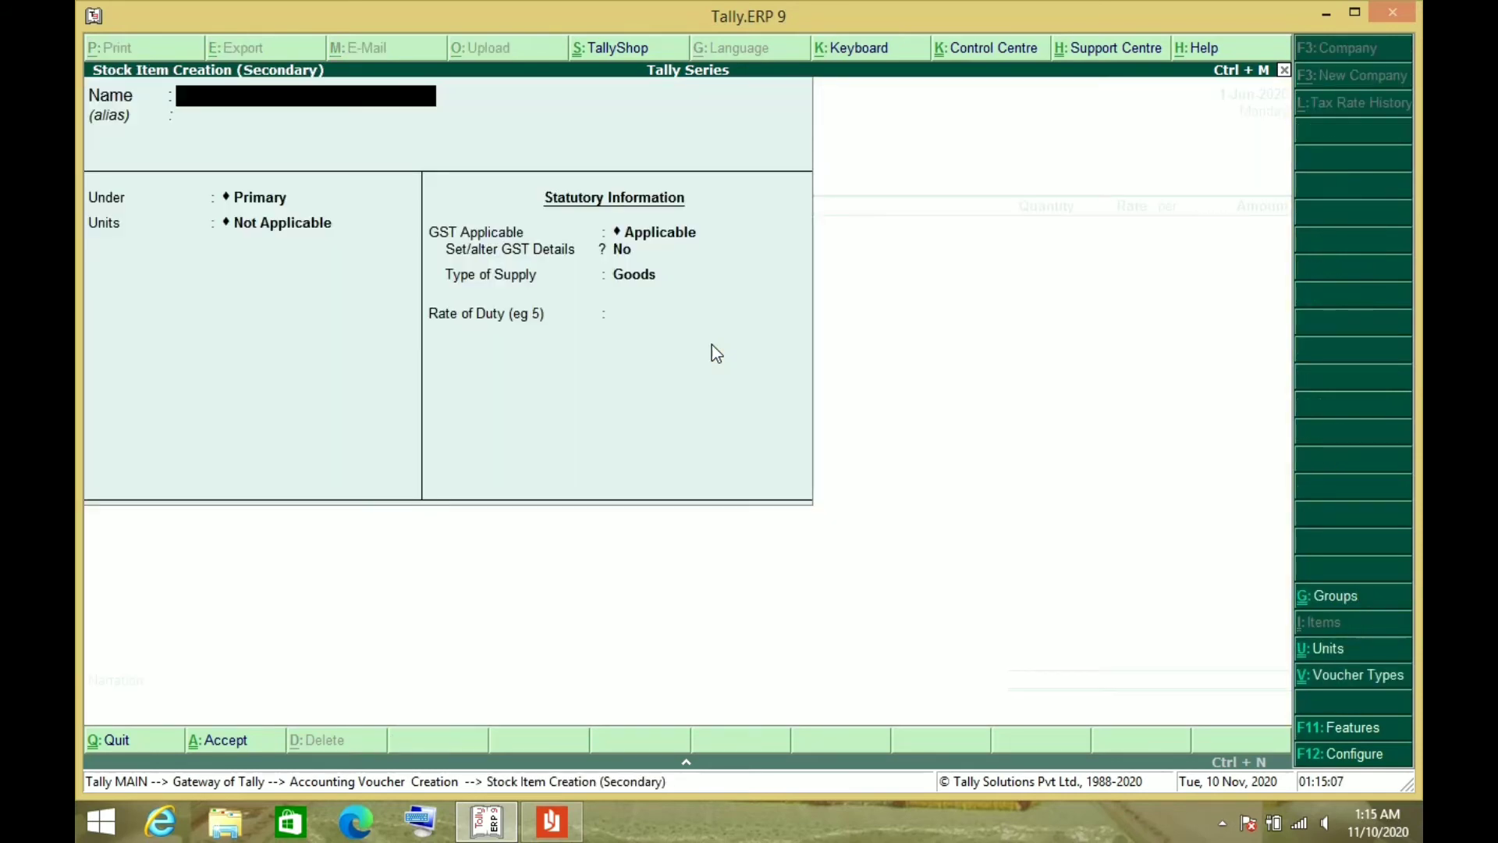
{"action": "type", "text": "KEYBOARD"}
{"action": "key", "text": "Return"}
{"action": "key", "text": "Return"}
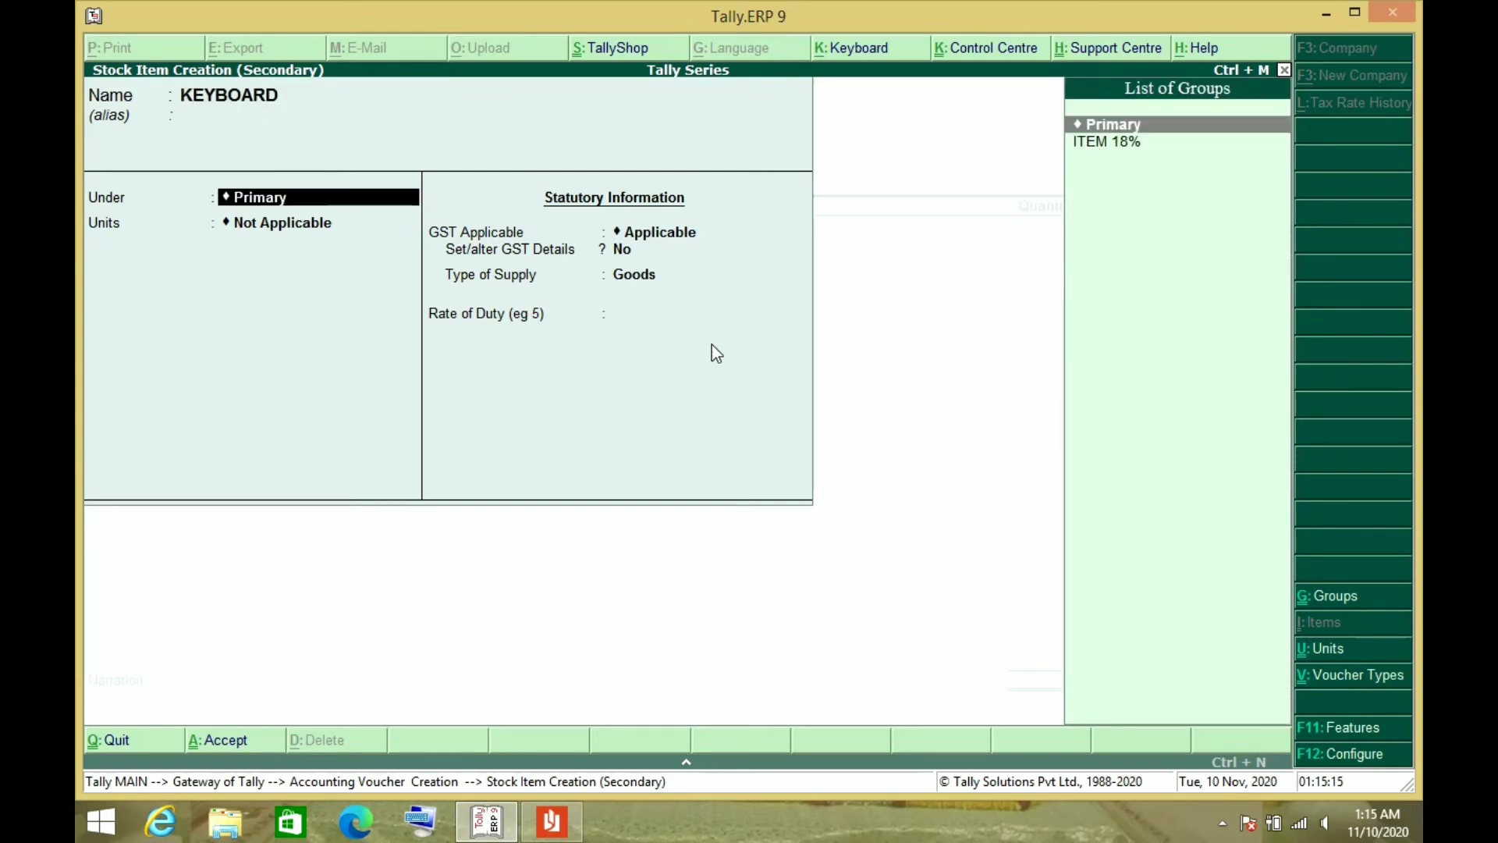
Step: Check the bill again, put the KEYBOARD stock item under the ITEM 18% group and set its units to PCS
{"action": "key", "text": "alt+Tab"}
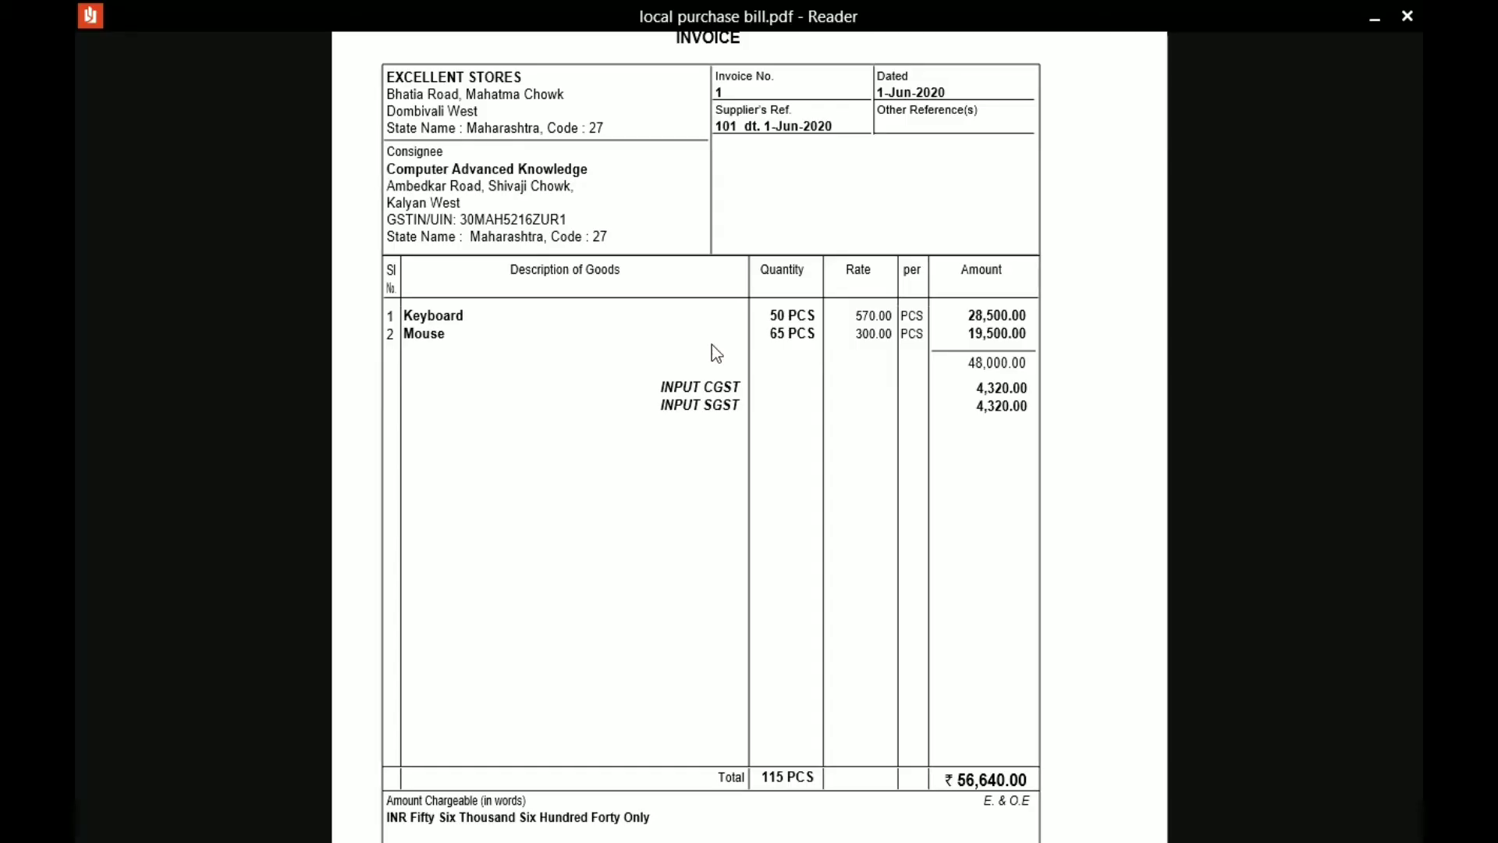
{"action": "key", "text": "alt+Tab"}
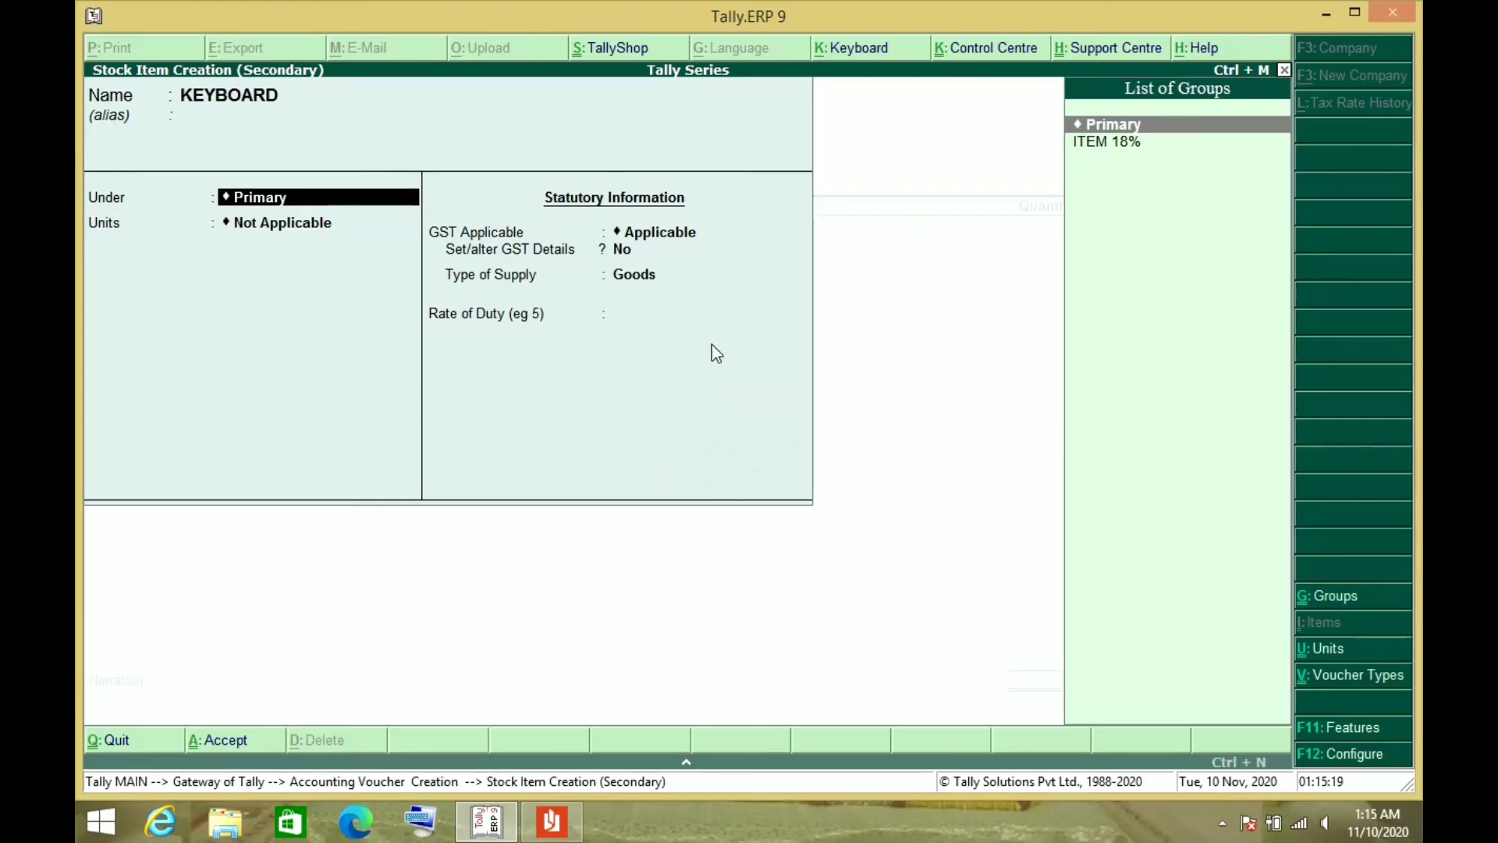
{"action": "key", "text": "Down"}
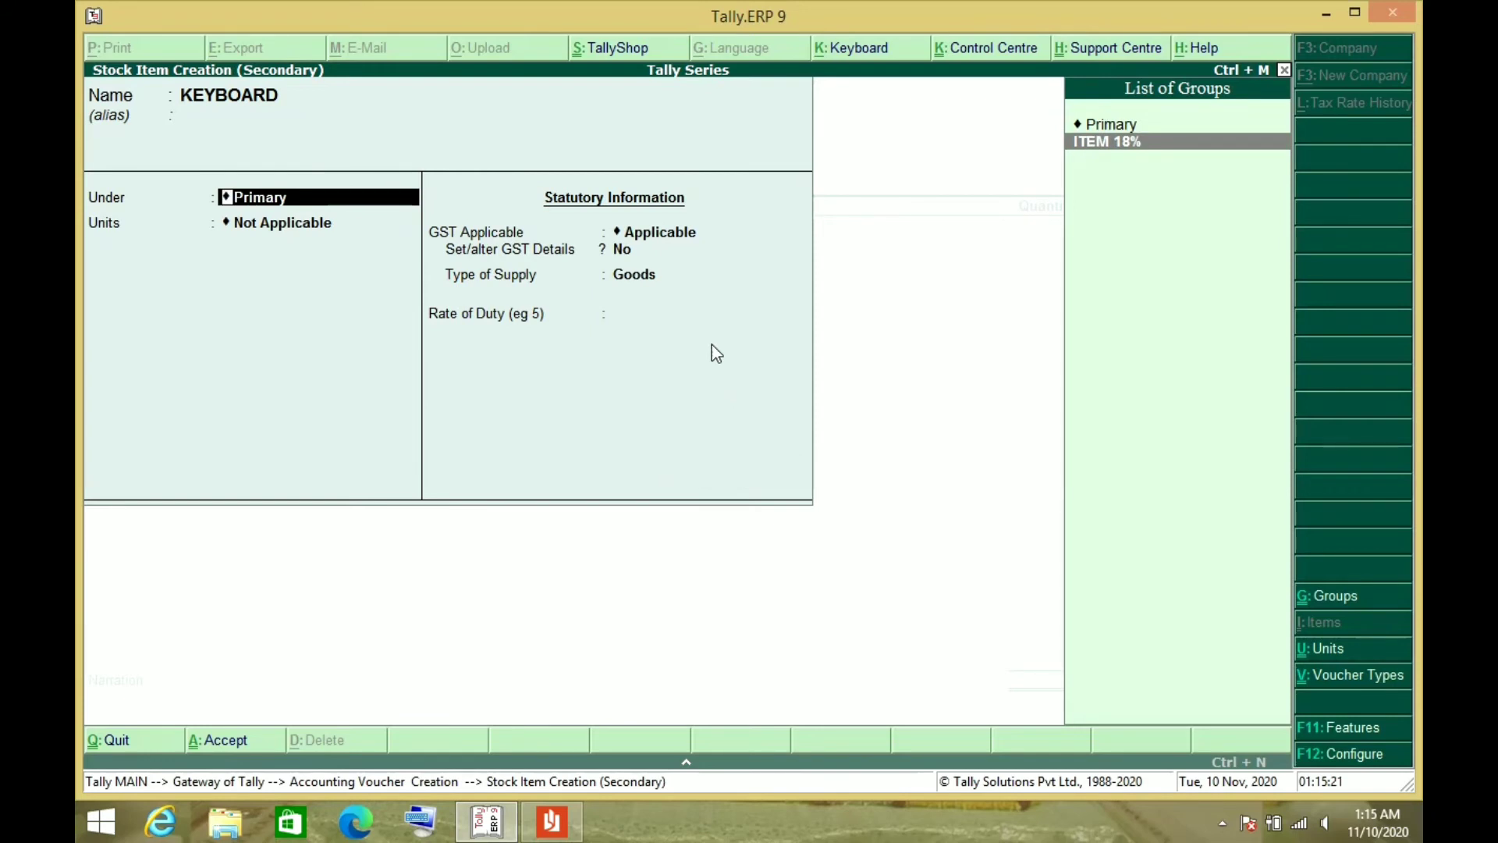
{"action": "key", "text": "Return"}
{"action": "key", "text": "Down"}
{"action": "key", "text": "Return"}
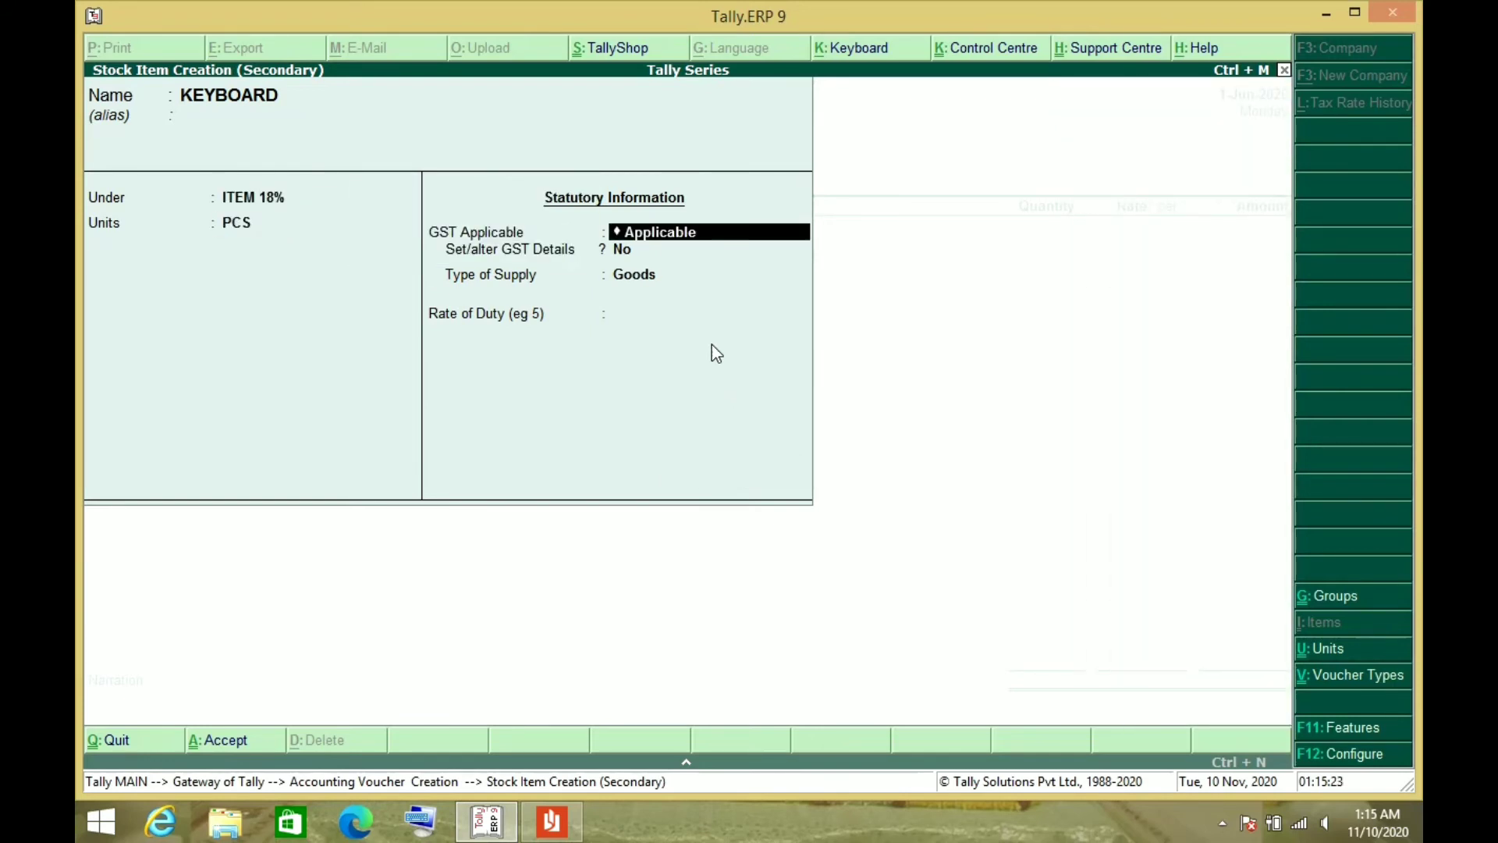
Step: Keep GST Applicable for KEYBOARD, choose Yes for setting GST details and leave the description and HSN/SAC blank
{"action": "key", "text": "Return"}
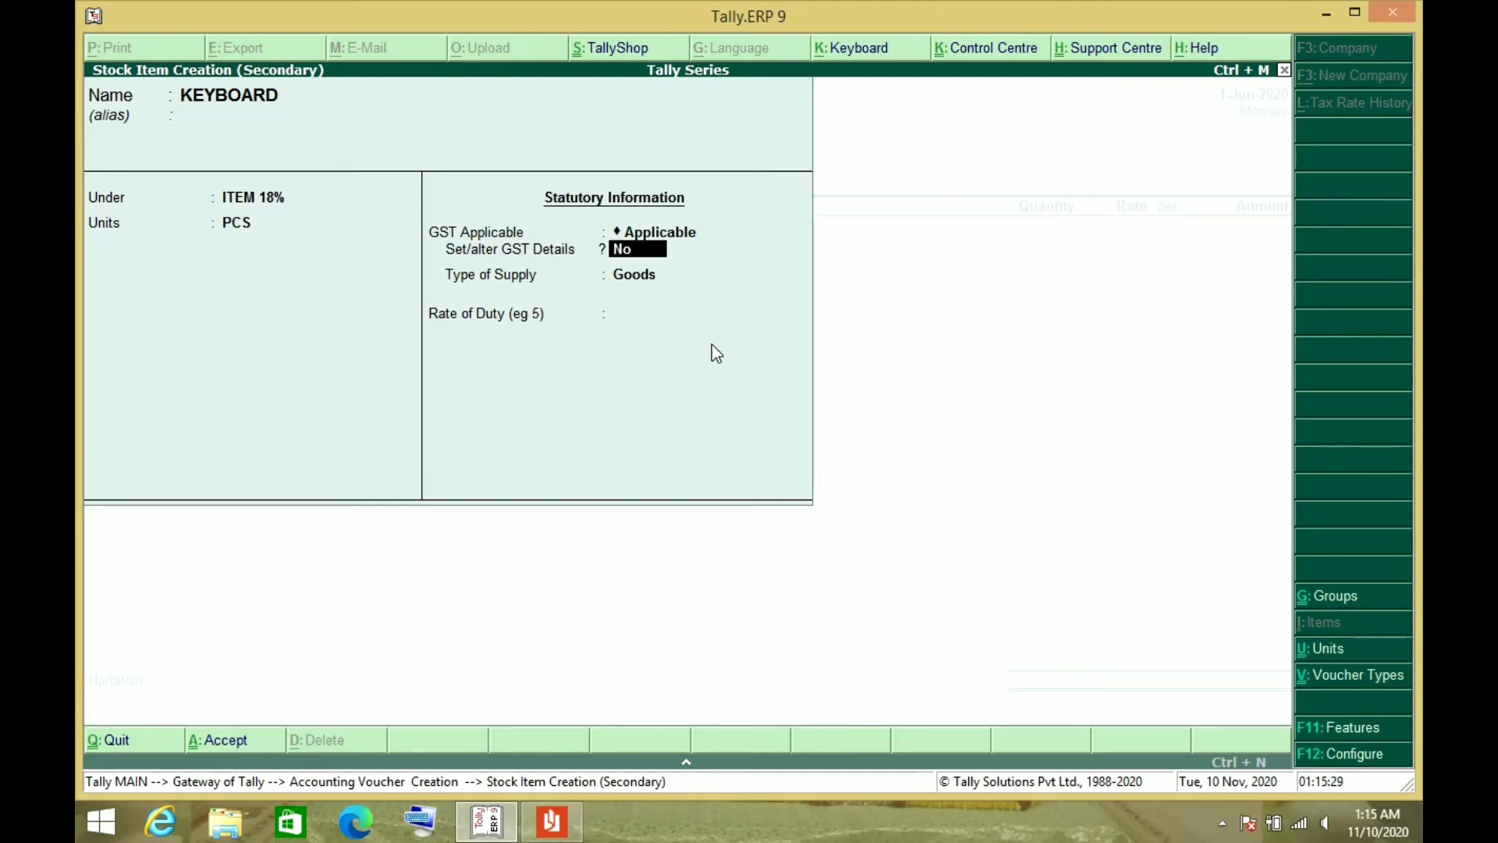
{"action": "type", "text": "Y"}
{"action": "key", "text": "Return"}
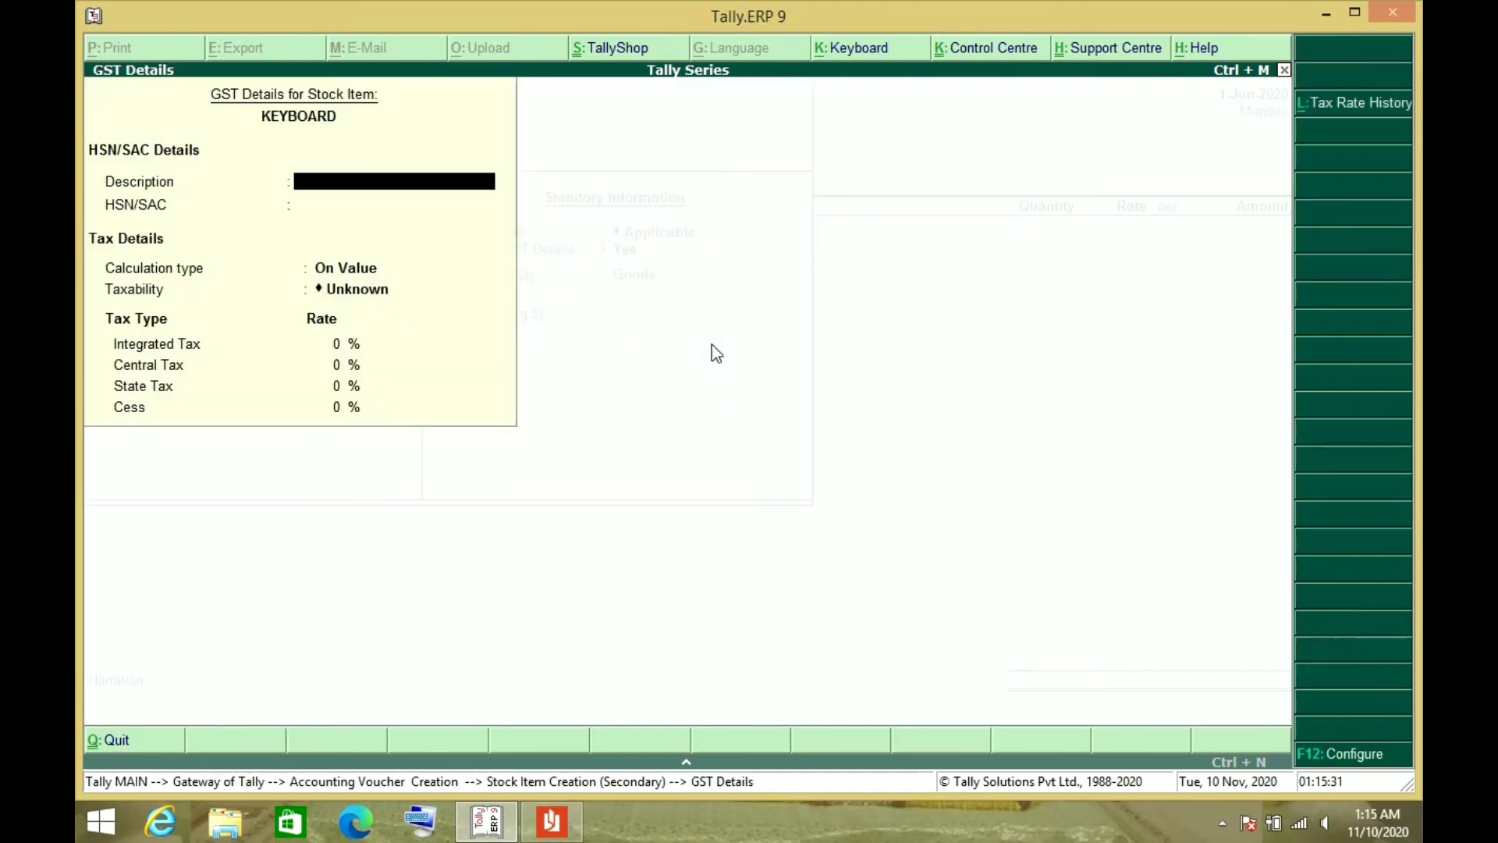
{"action": "key", "text": "Return"}
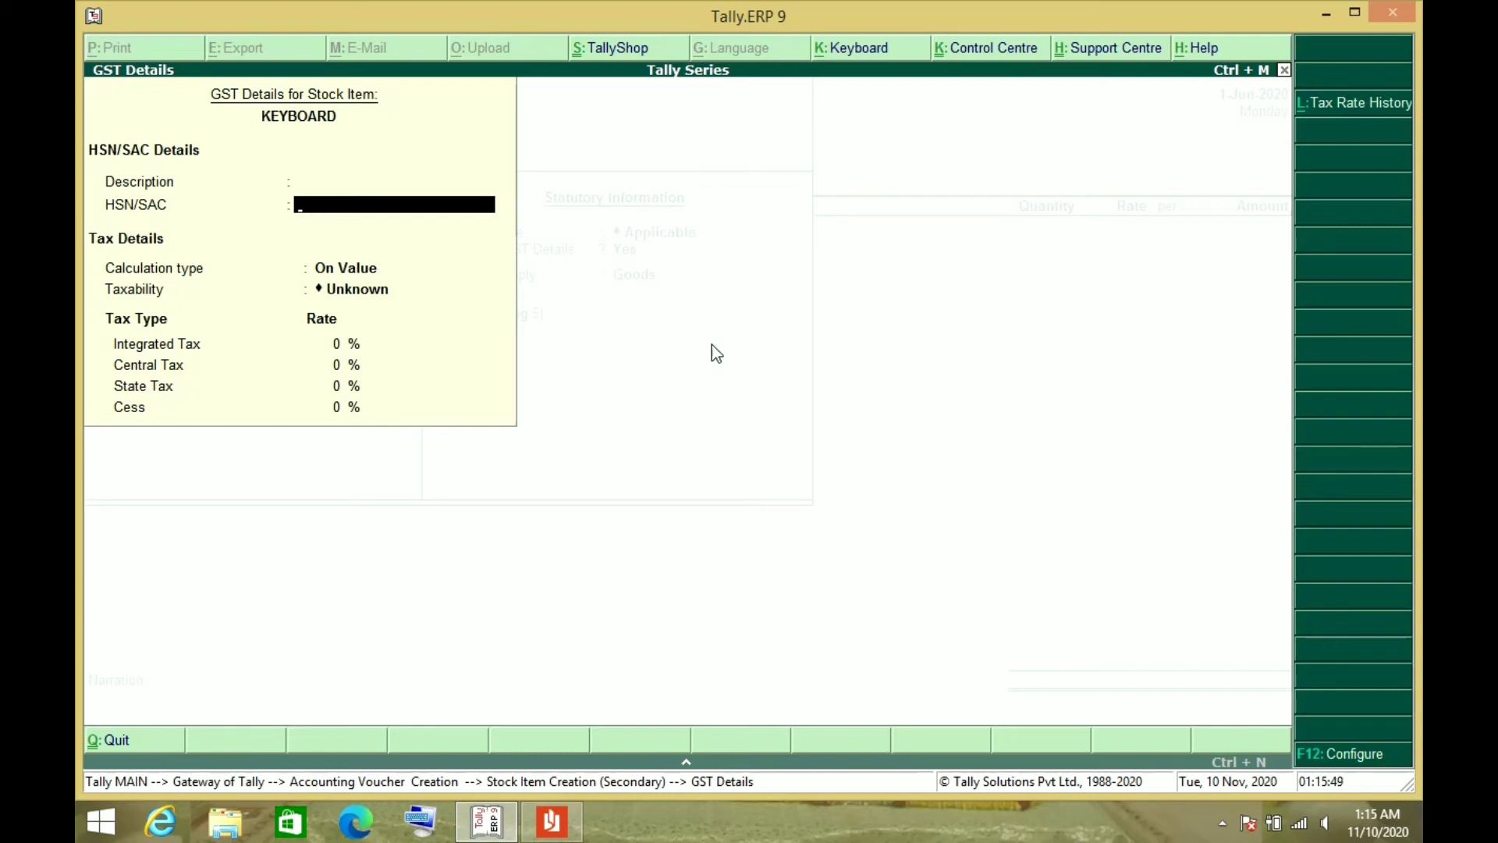
{"action": "key", "text": "Return"}
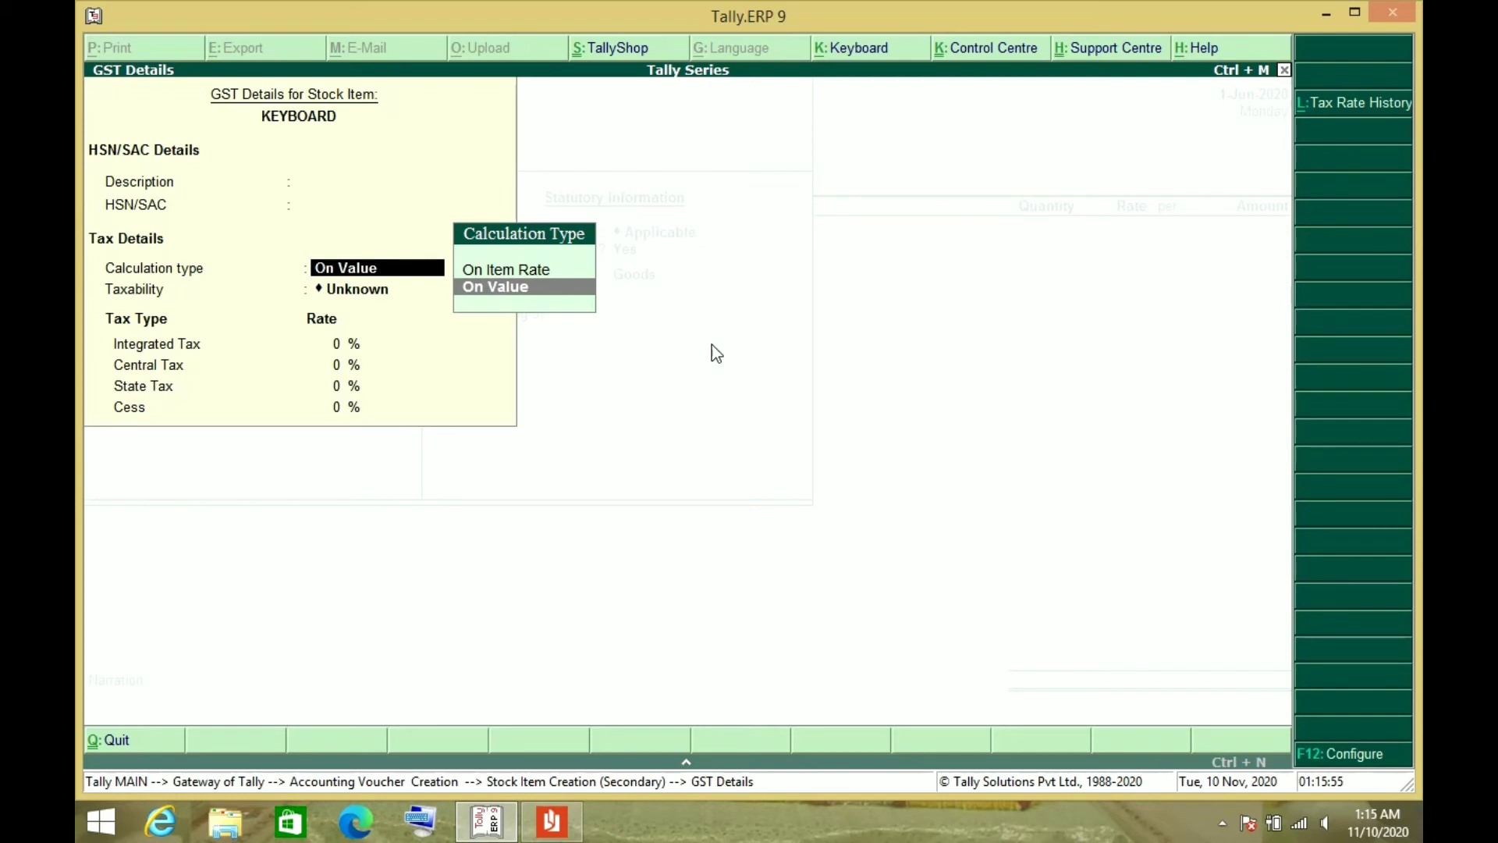
Step: Set KEYBOARD's GST calculation to On Value, taxability to Taxable and integrated tax to 18%, accepting the central, state and cess rates
{"action": "key", "text": "Return"}
{"action": "type", "text": "t"}
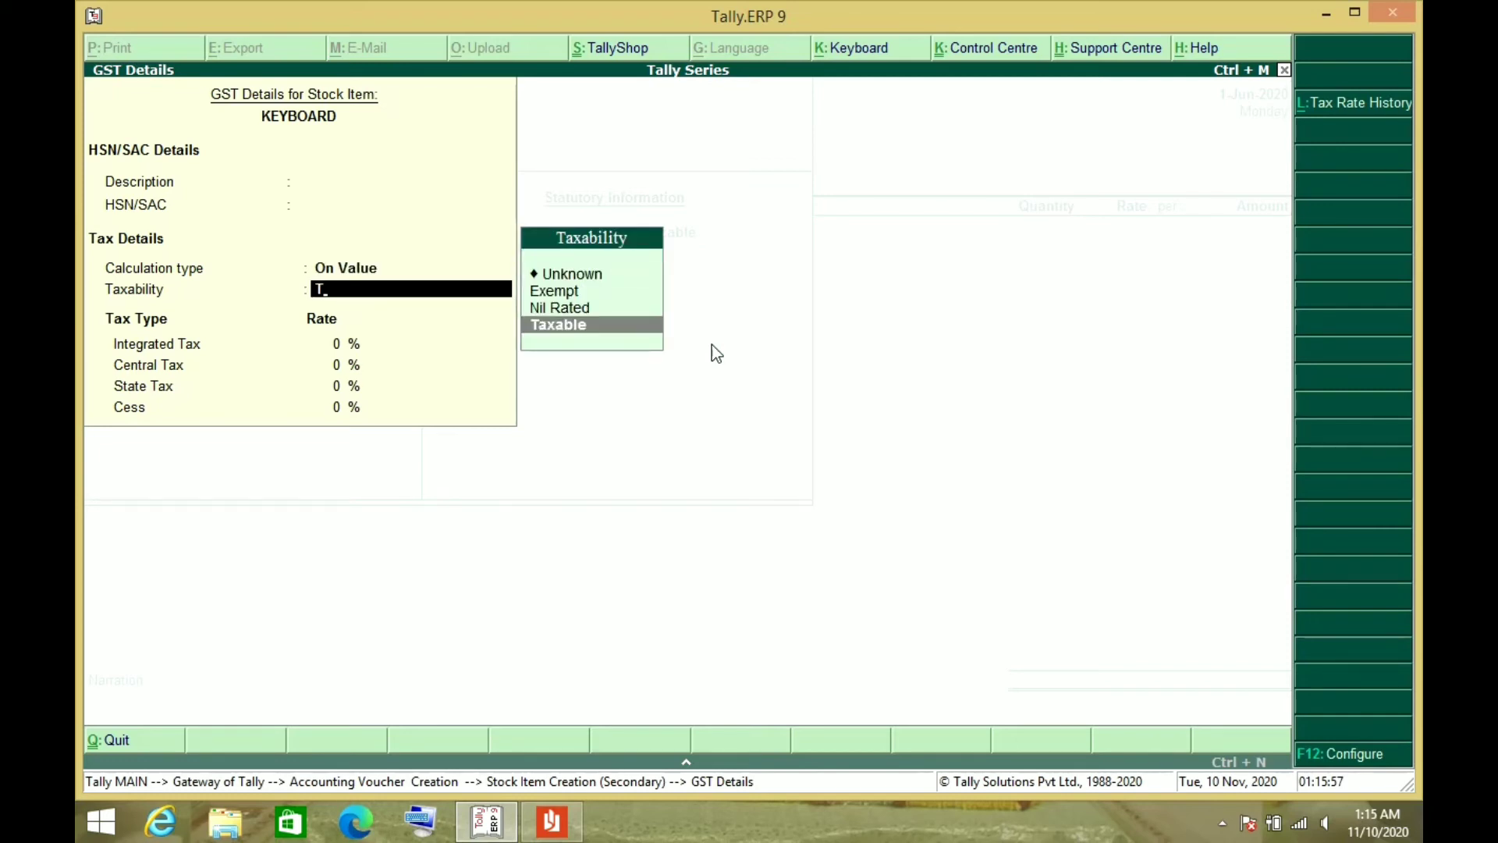
{"action": "key", "text": "Return"}
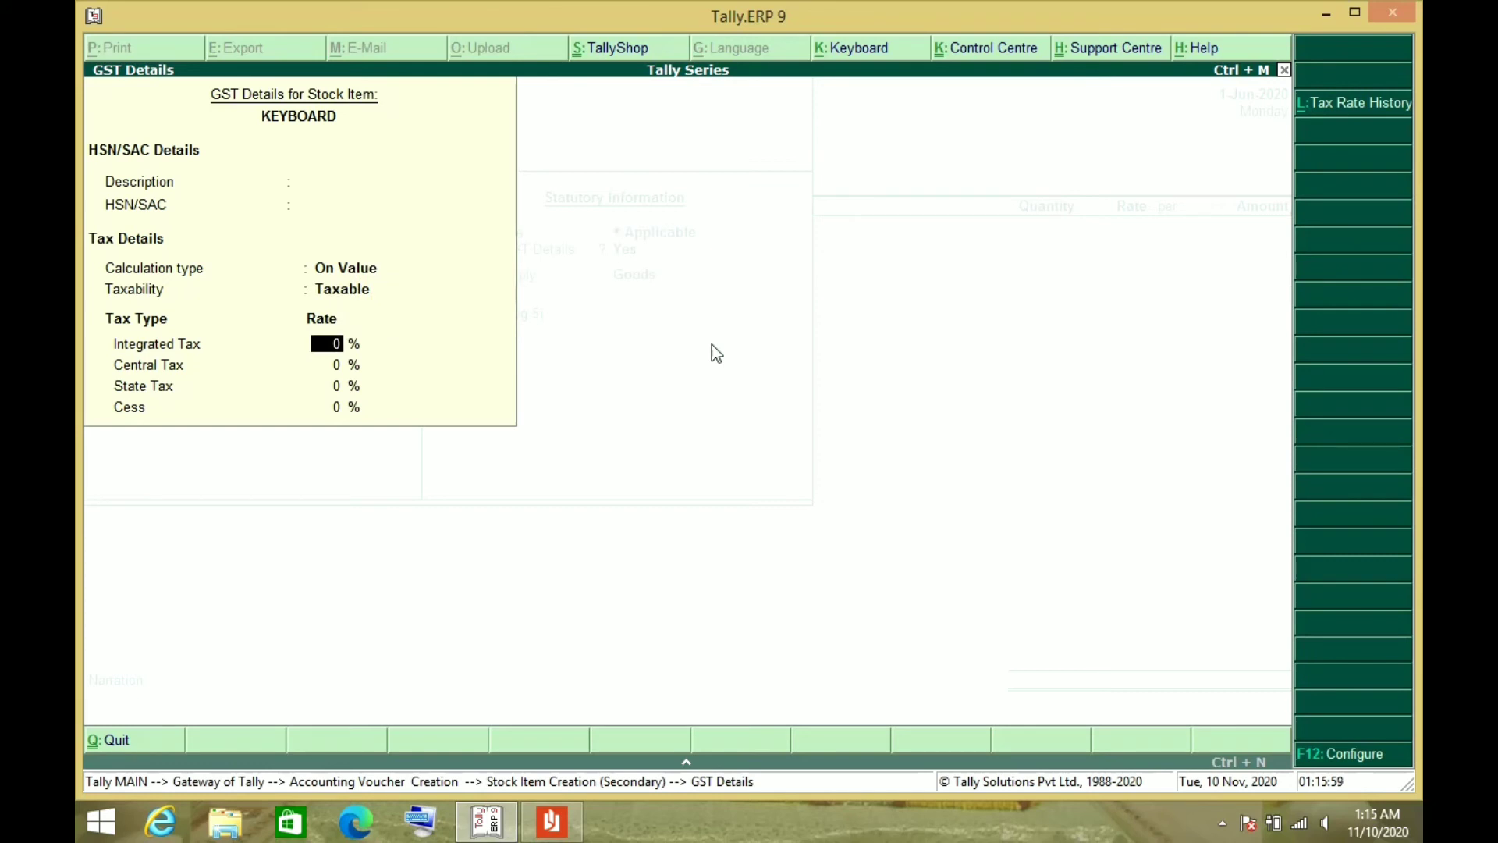
{"action": "type", "text": "18"}
{"action": "key", "text": "Return"}
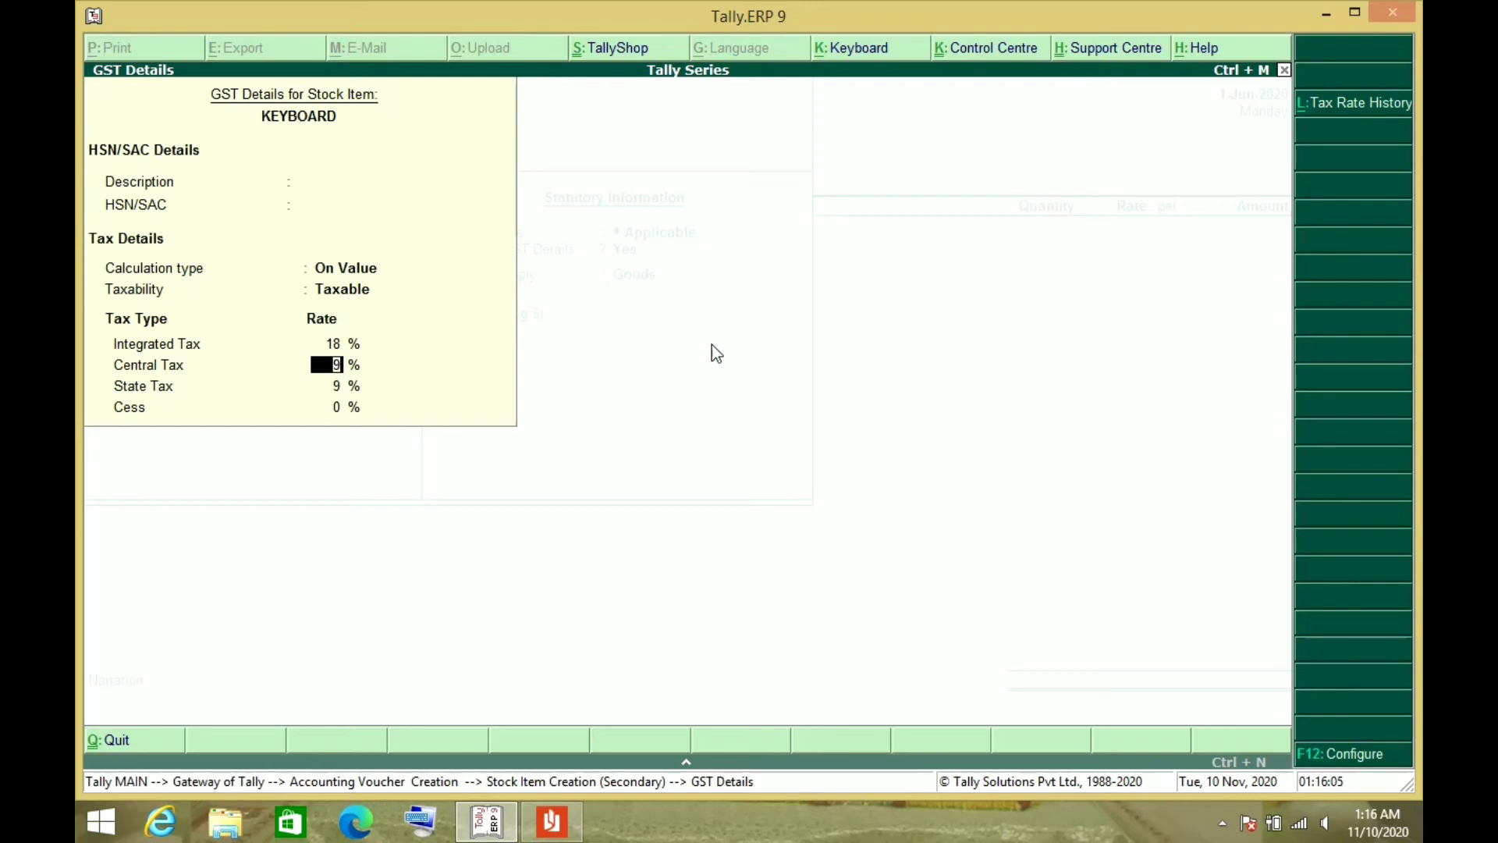
{"action": "key", "text": "Return"}
{"action": "key", "text": "Return"}
{"action": "key", "text": "Return"}
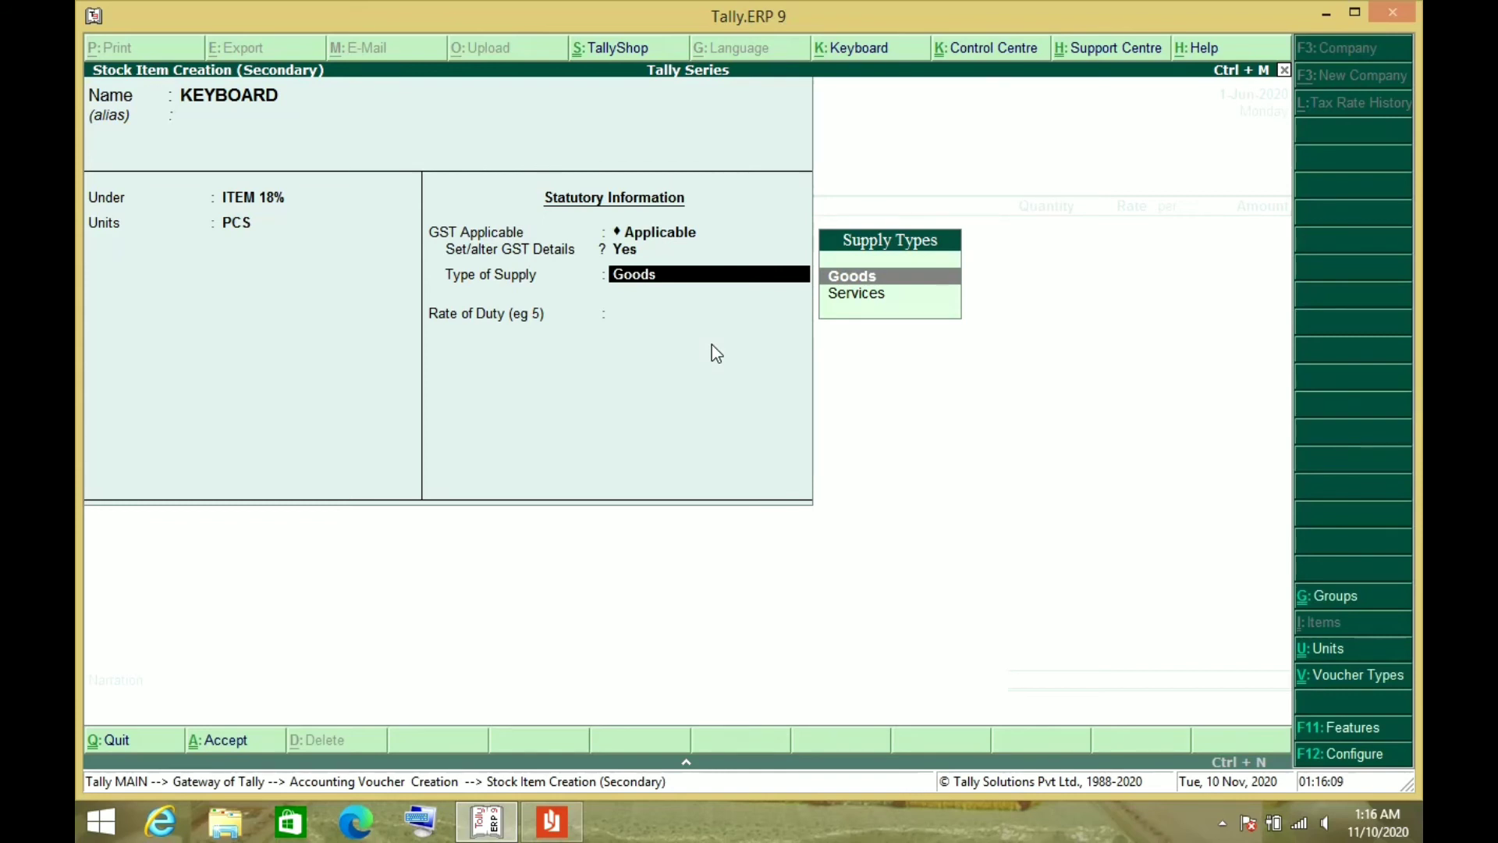
Step: Keep Goods as KEYBOARD's type of supply, enter no rate of duty and save the stock item
{"action": "key", "text": "Return"}
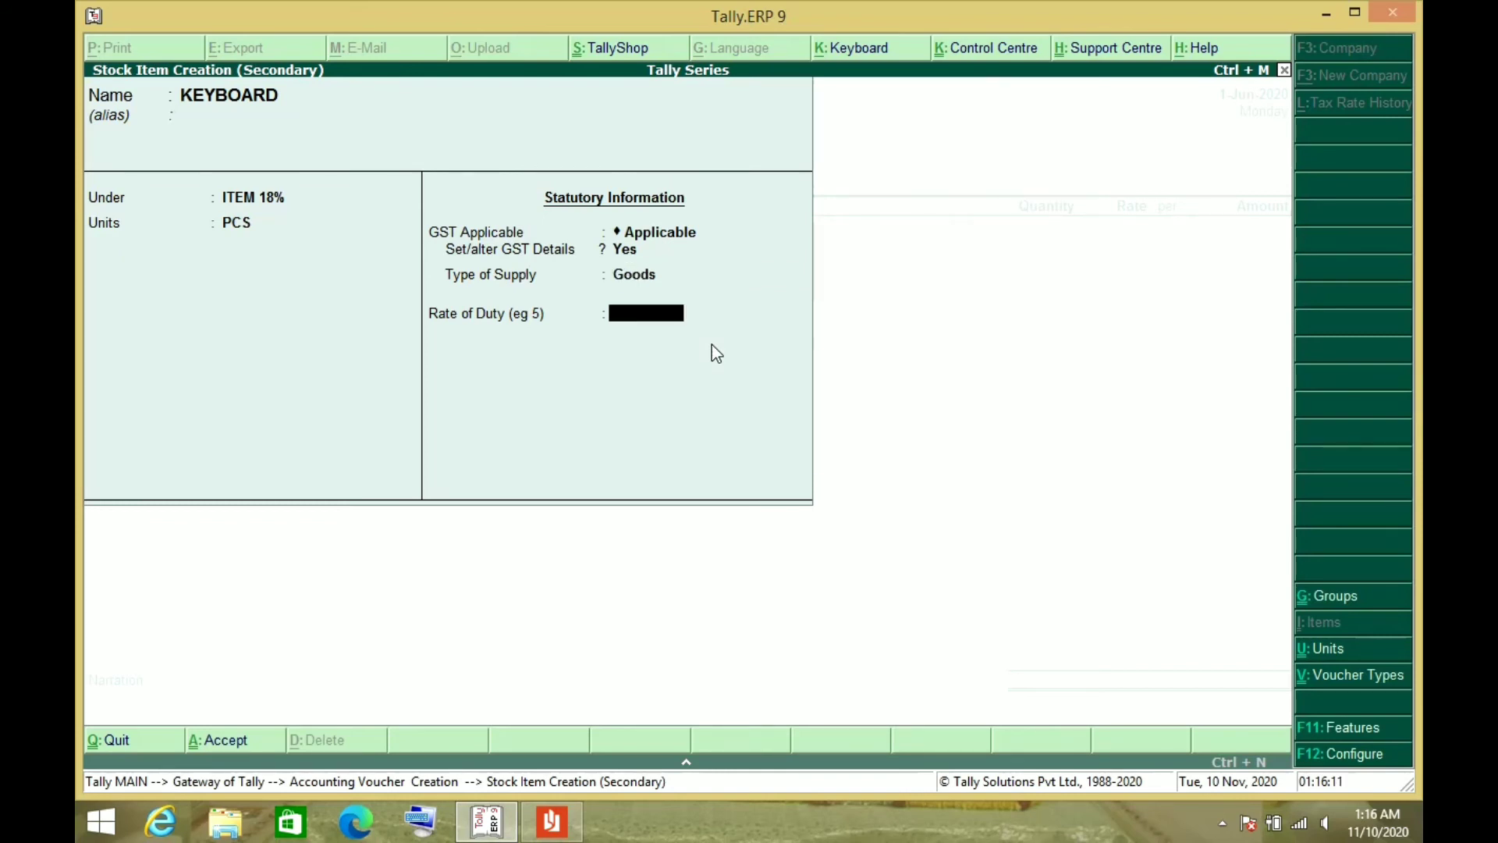
{"action": "key", "text": "Return"}
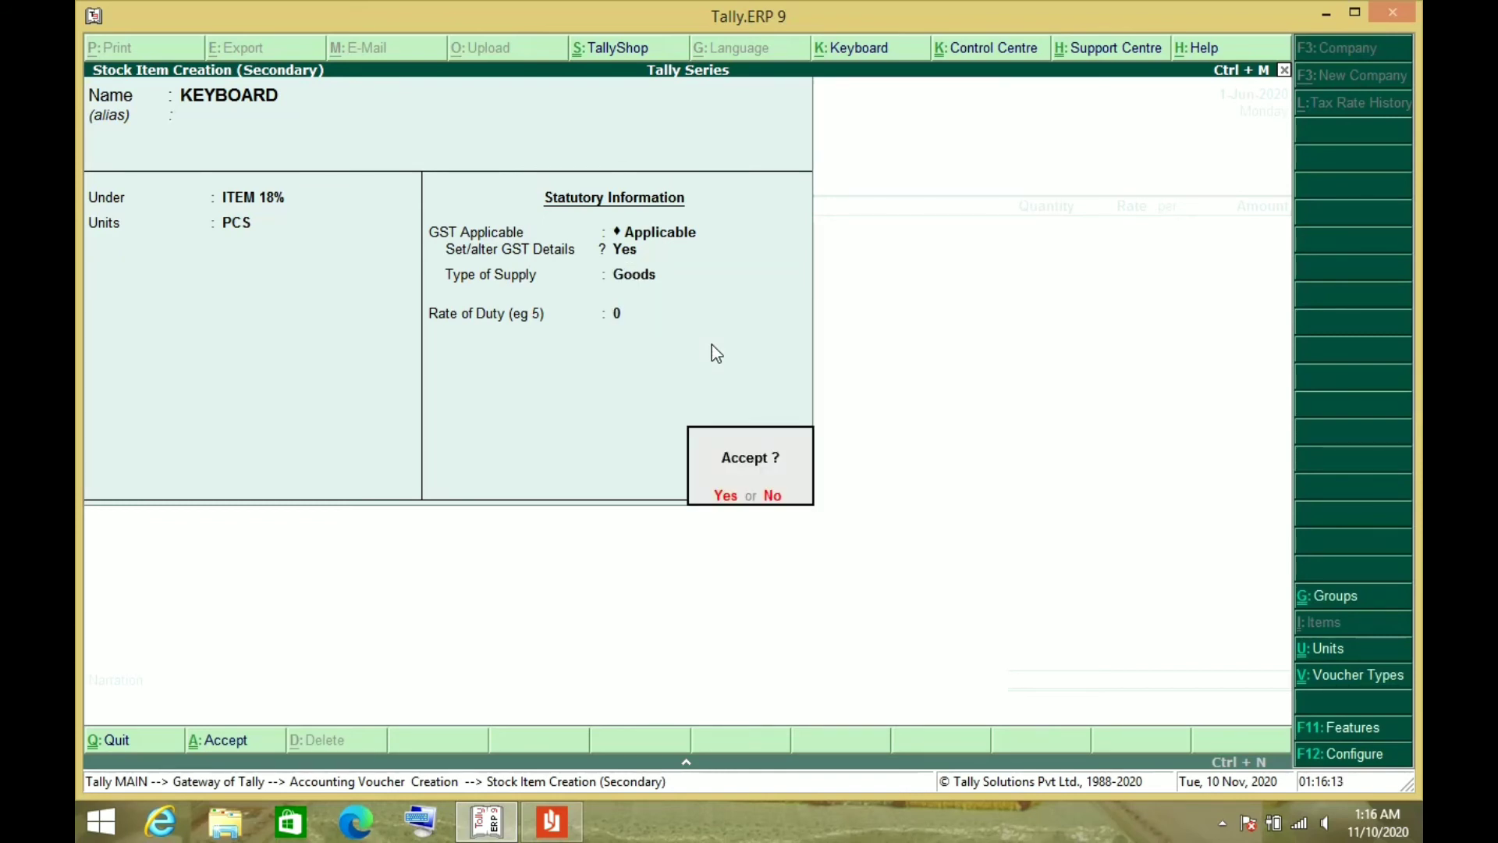
{"action": "key", "text": "y"}
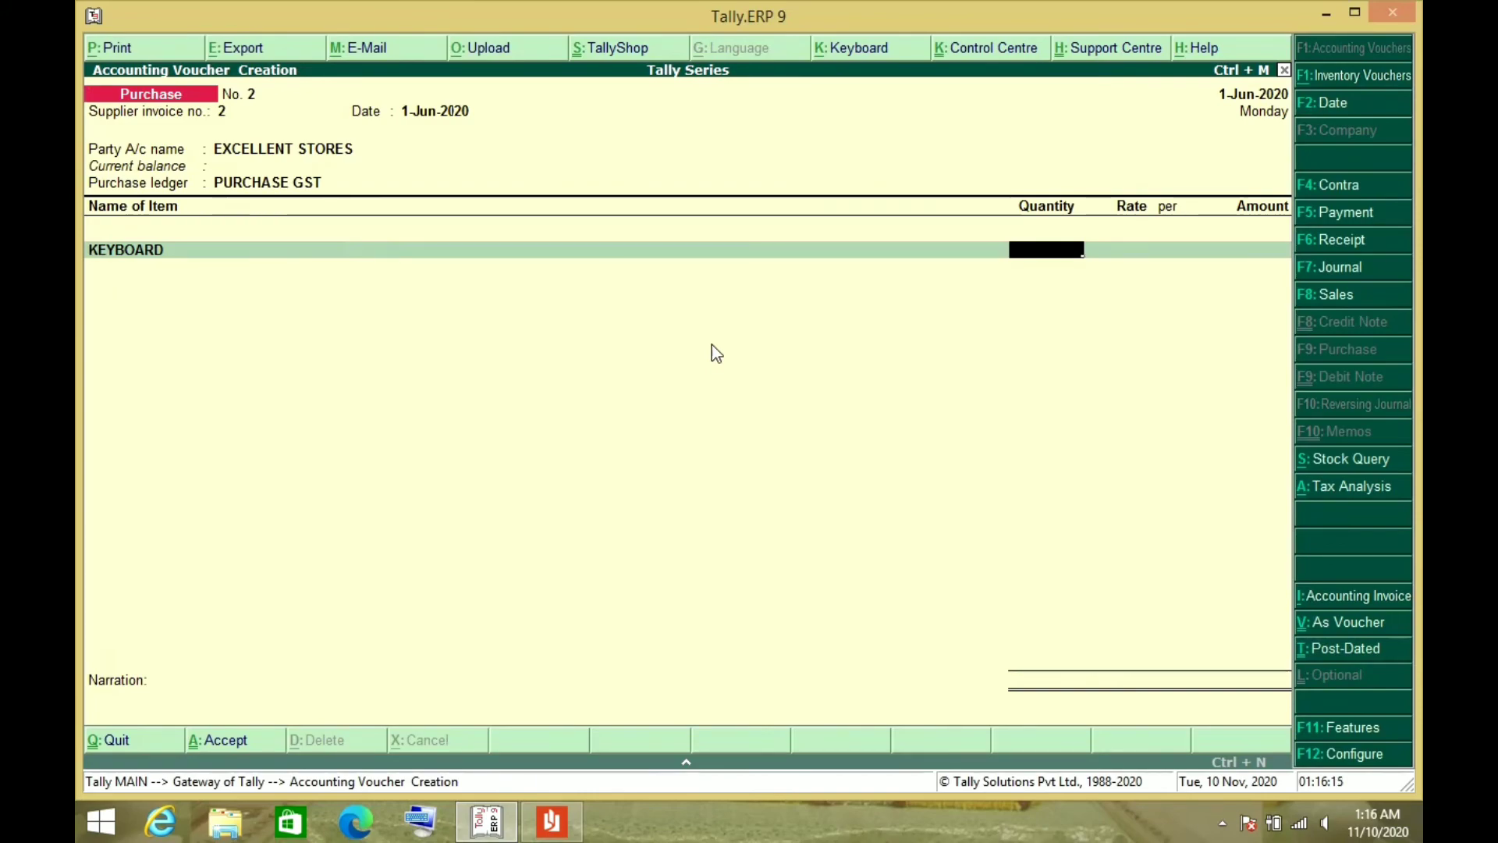
Step: Enter the KEYBOARD quantity of 50 PCS and rate of 570 in the purchase voucher, consulting the bill
{"action": "key", "text": "alt+Tab"}
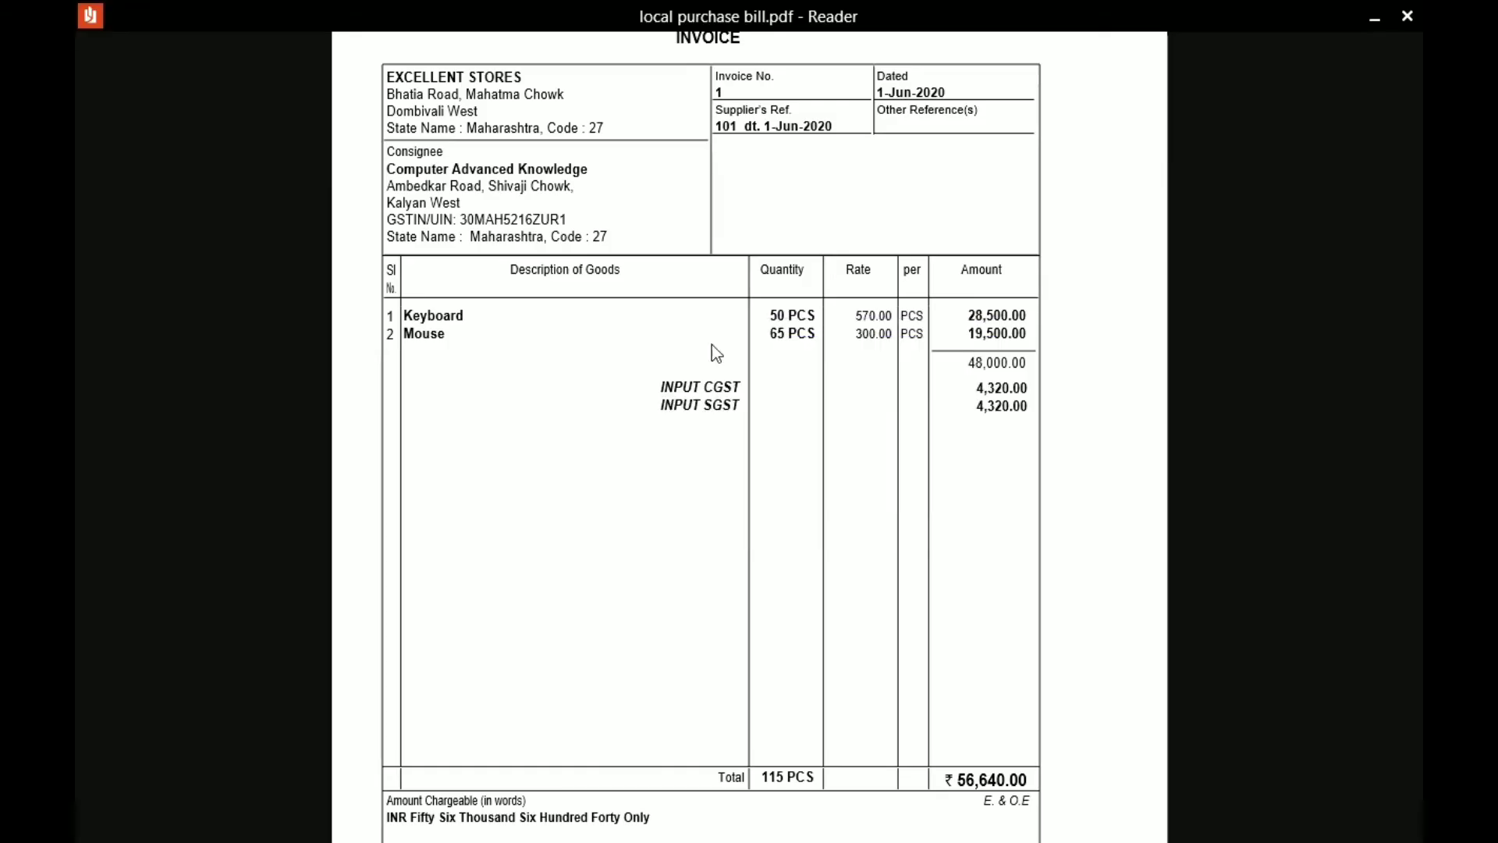
{"action": "key", "text": "alt+Tab"}
{"action": "type", "text": "50"}
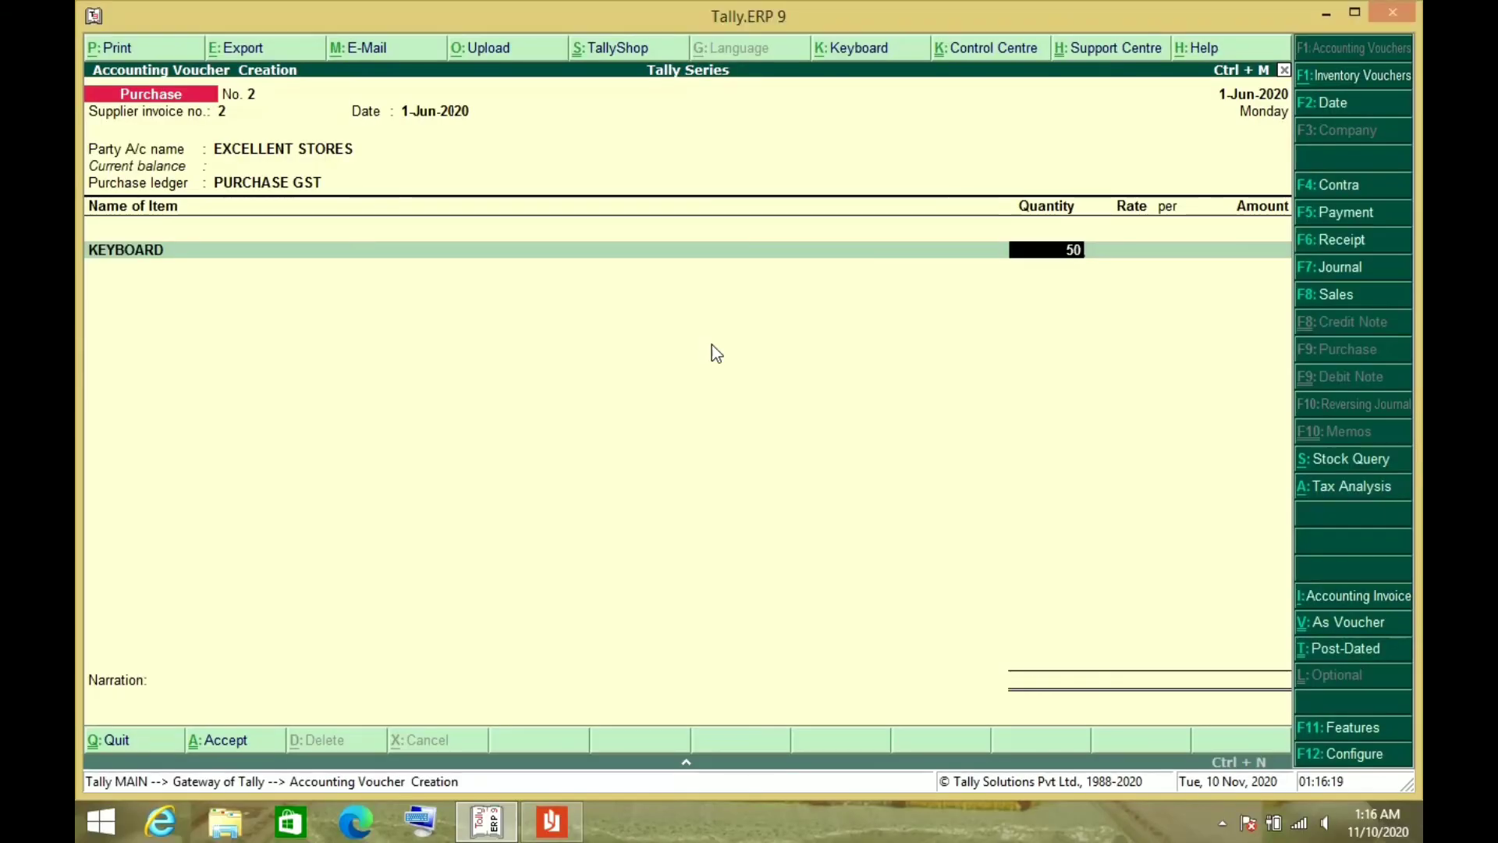
{"action": "key", "text": "Return"}
{"action": "key", "text": "alt+Tab"}
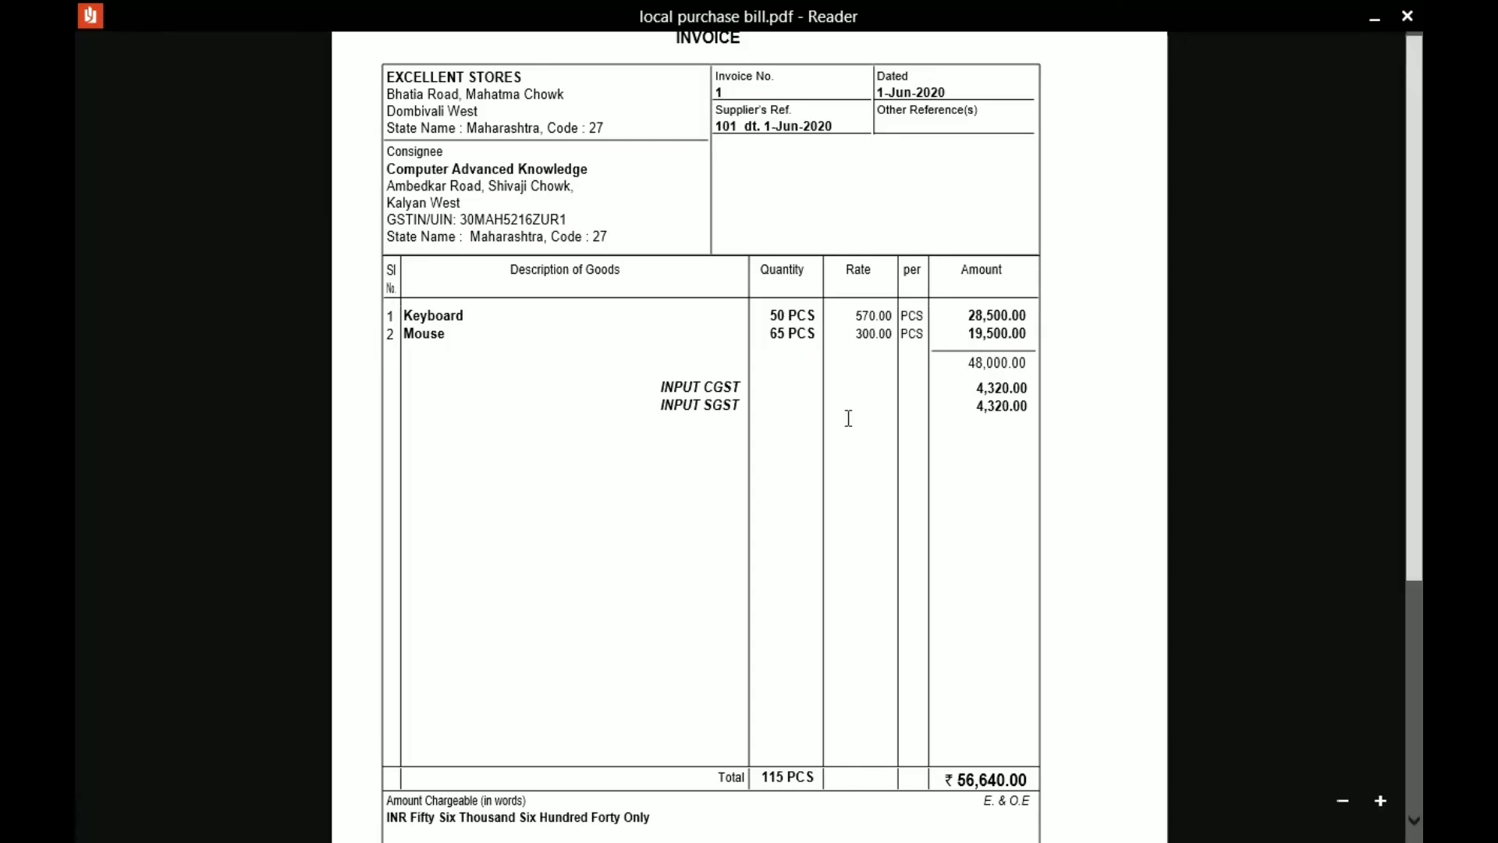
{"action": "key", "text": "alt+Tab"}
{"action": "type", "text": "570"}
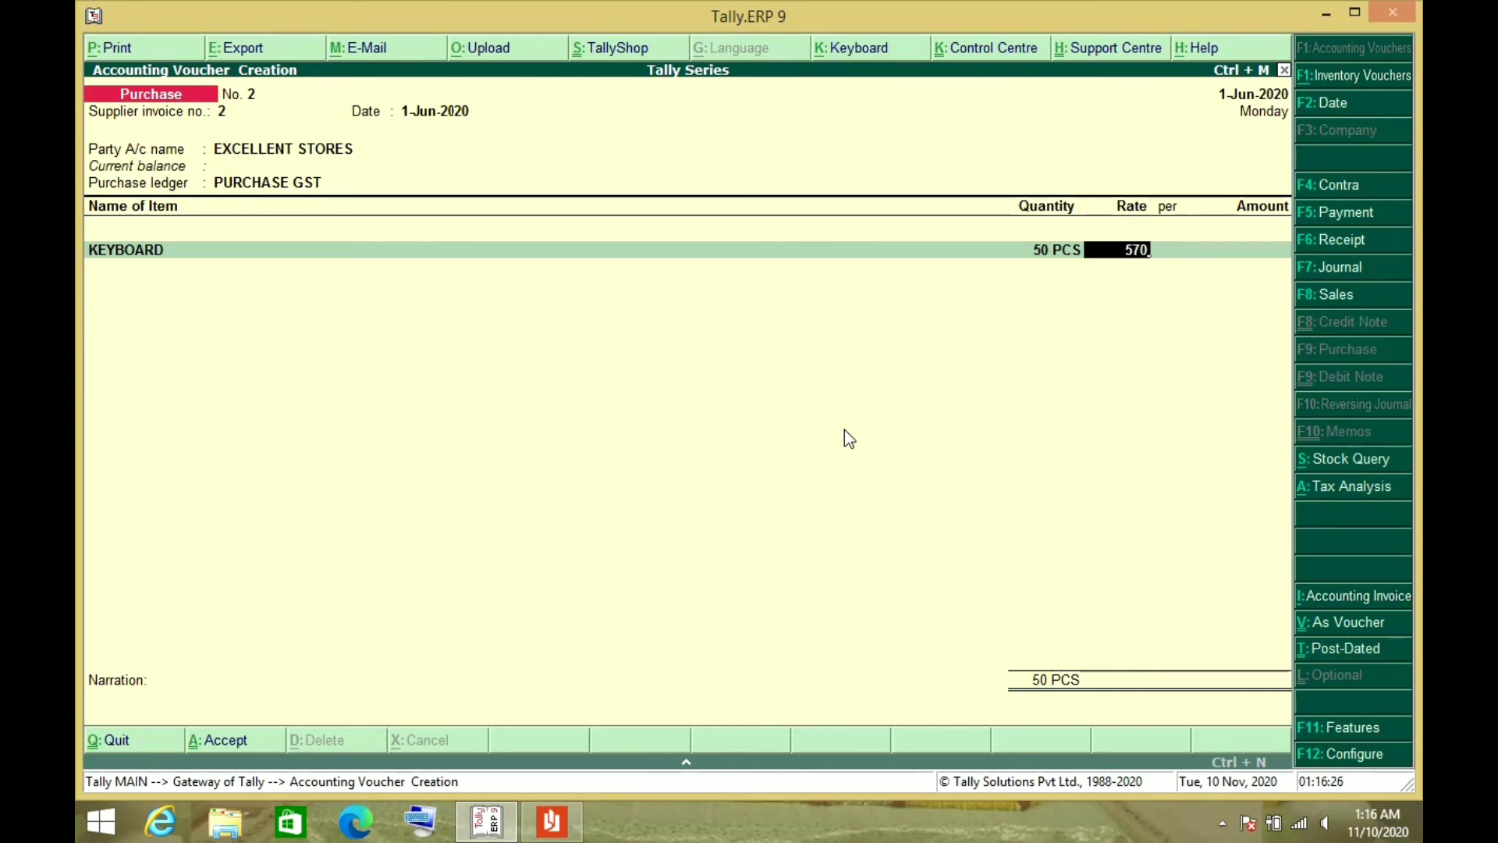
{"action": "key", "text": "Return"}
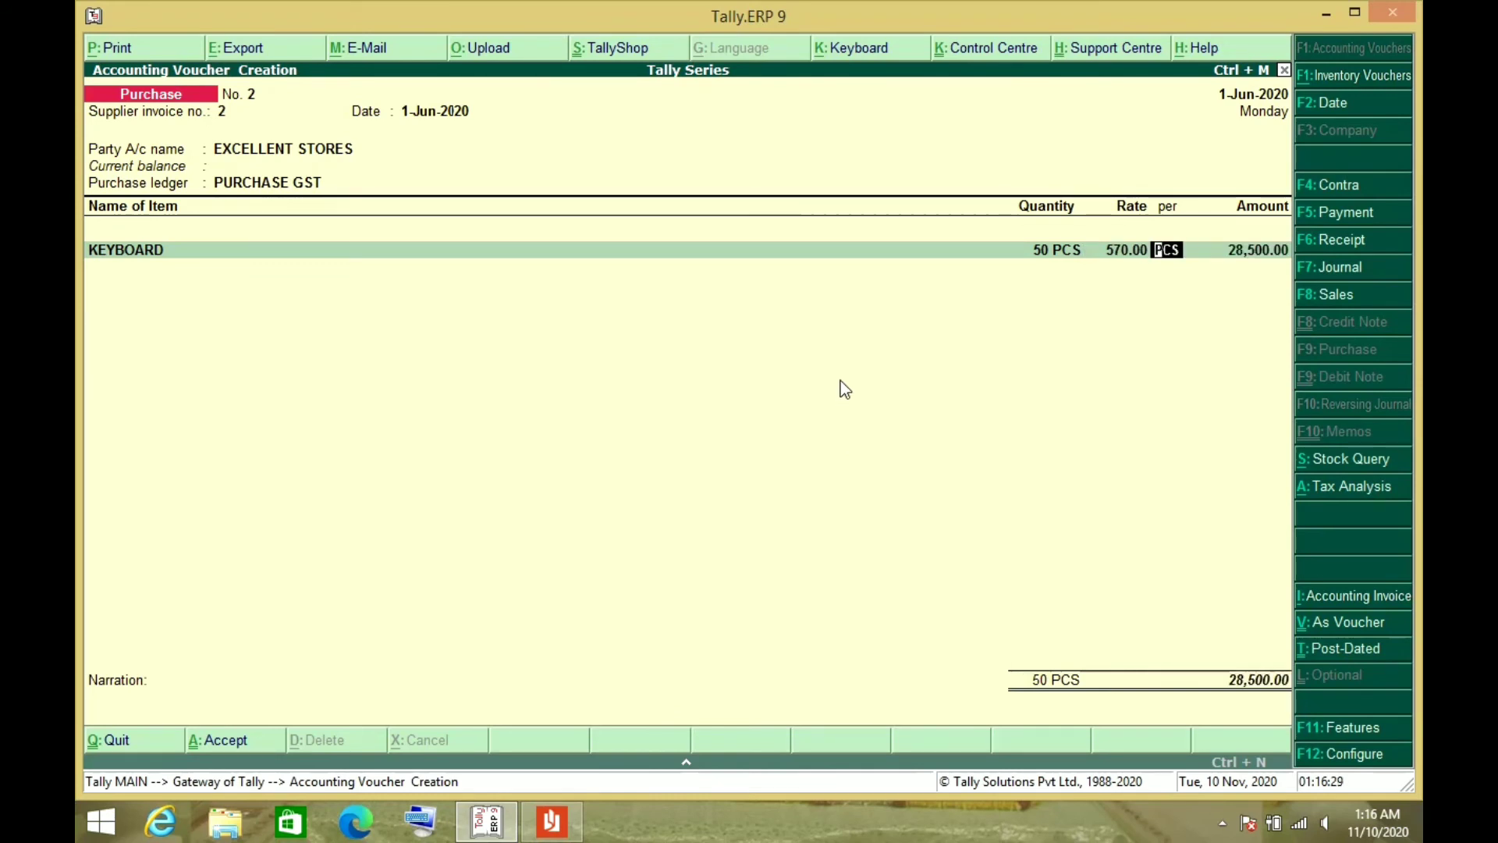
Step: Compare the KEYBOARD amount with the bill, then accept the PCS unit and amount to complete the item line
{"action": "key", "text": "alt+Tab"}
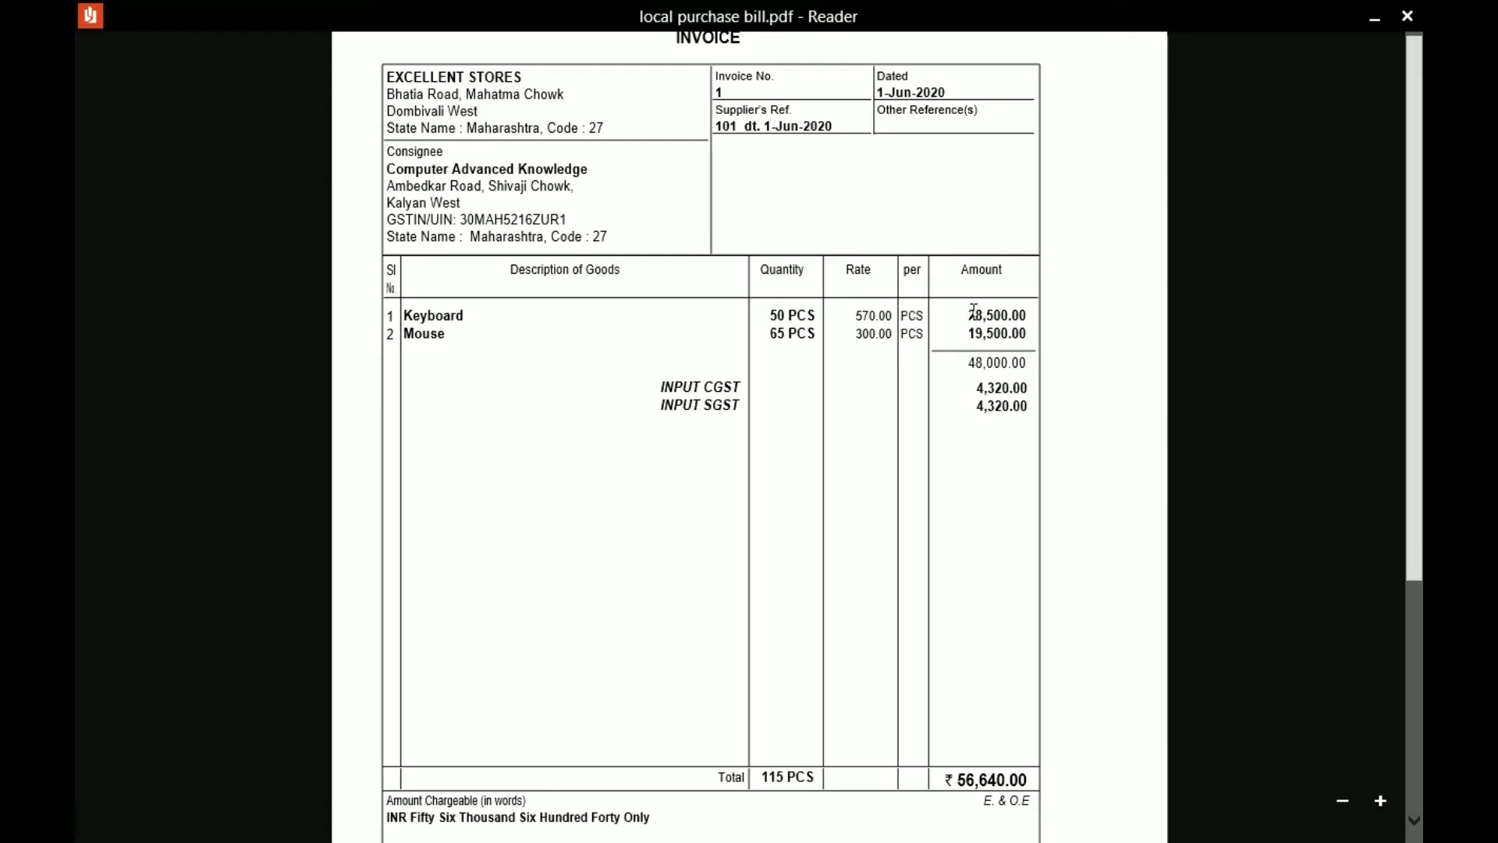
{"action": "key", "text": "alt+Tab"}
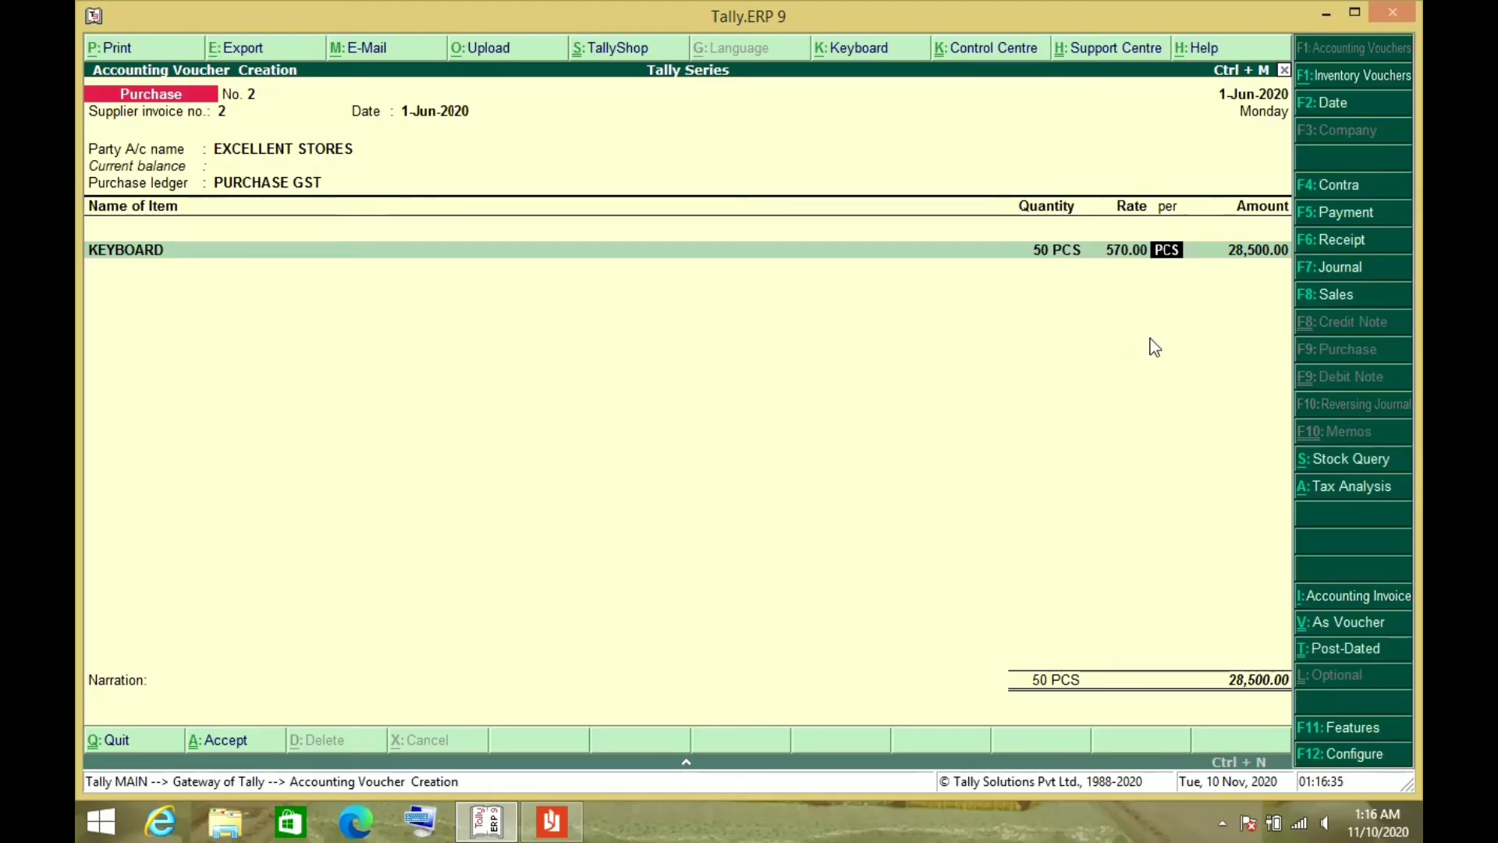
{"action": "key", "text": "Return"}
{"action": "key", "text": "Return"}
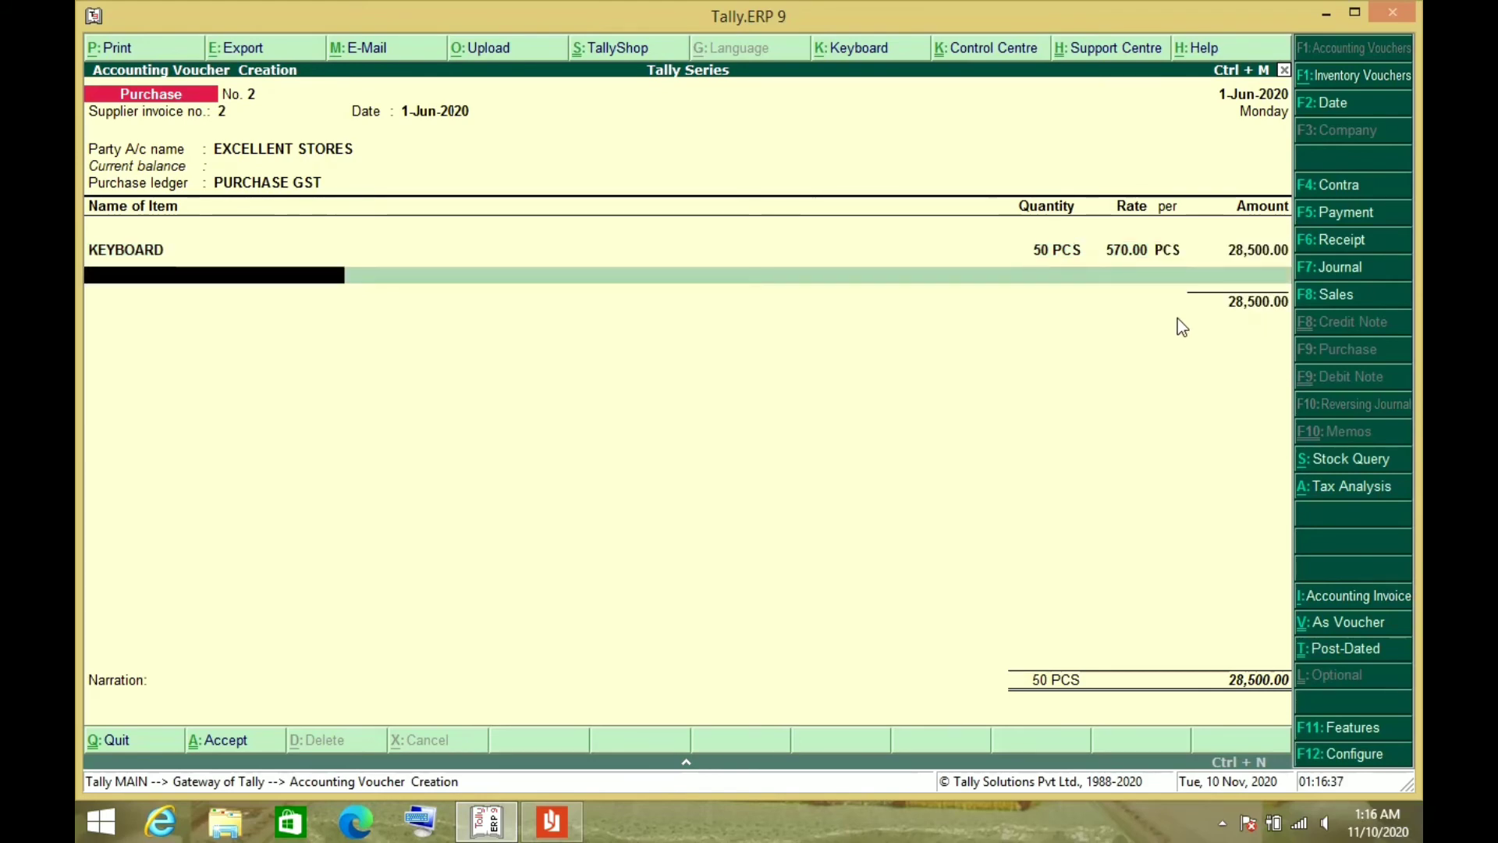
Step: Check the bill for the second item and start a new stock item named MOUSE
{"action": "key", "text": "alt+Tab"}
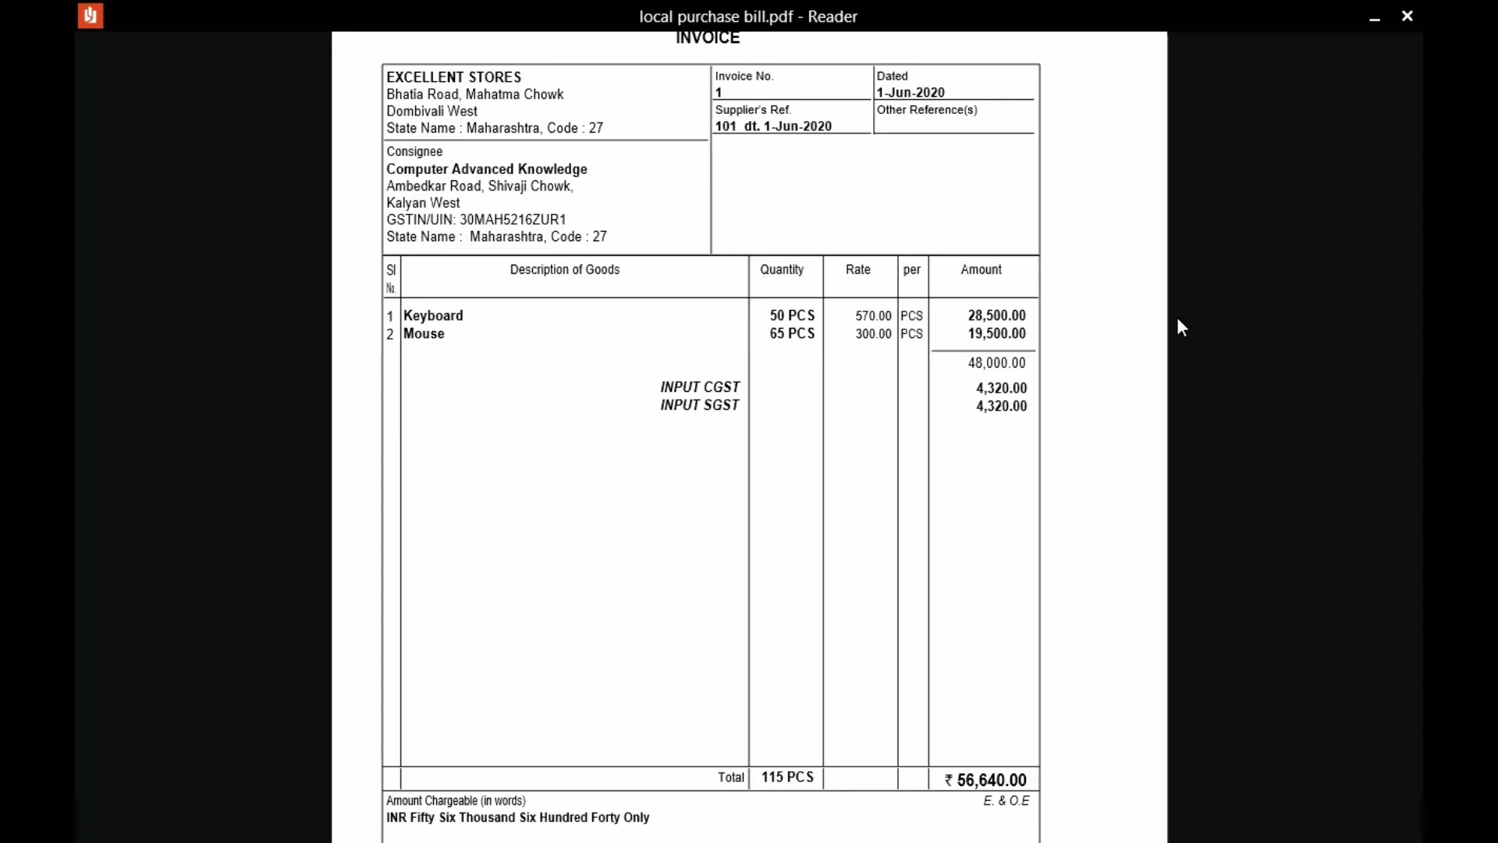
{"action": "key", "text": "alt+Tab"}
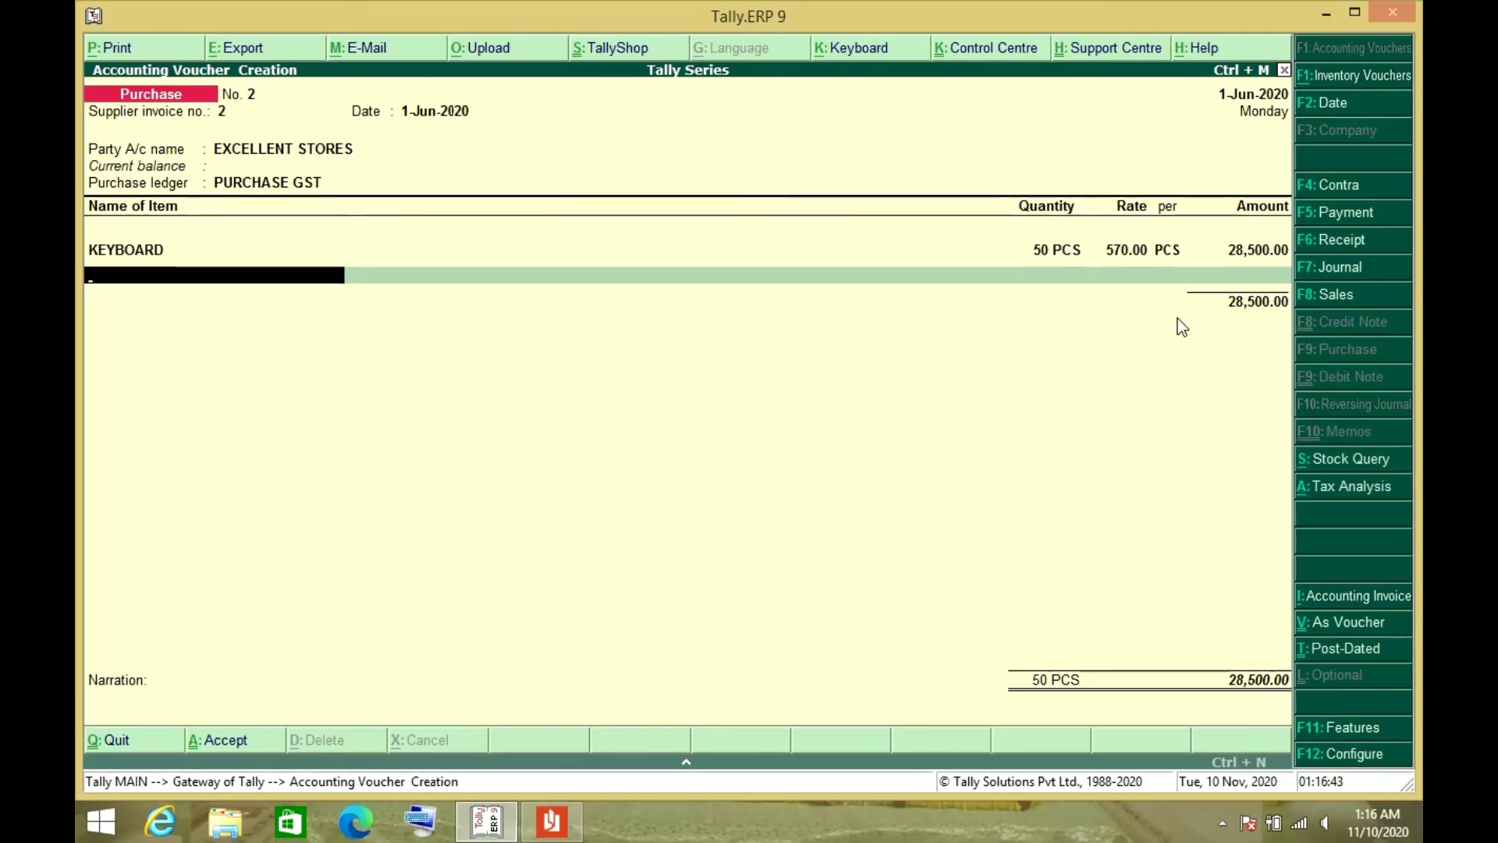
{"action": "key", "text": "alt+c"}
{"action": "type", "text": "MOUSE"}
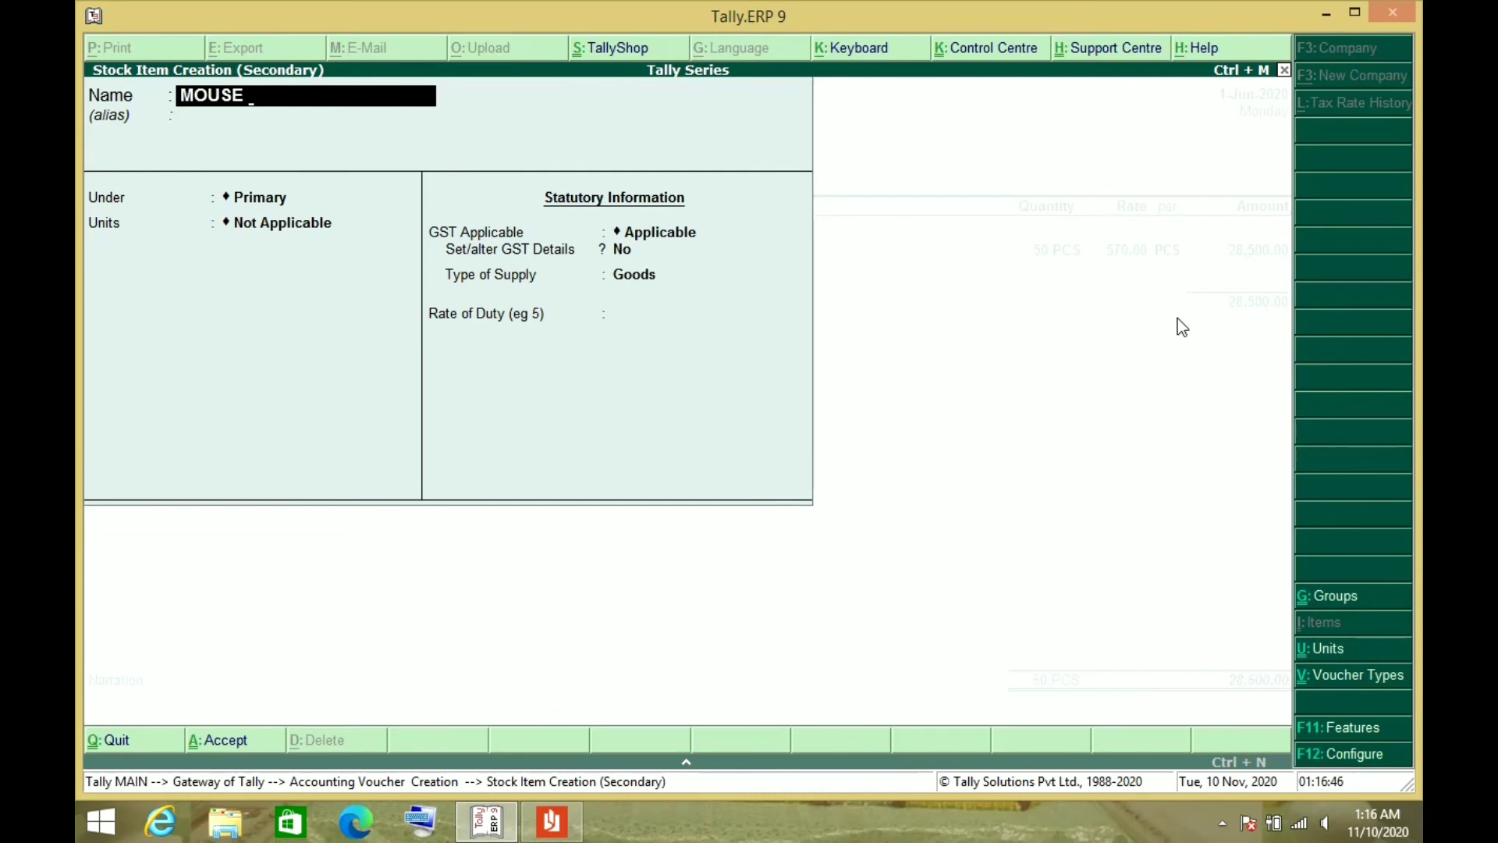
{"action": "key", "text": "Return"}
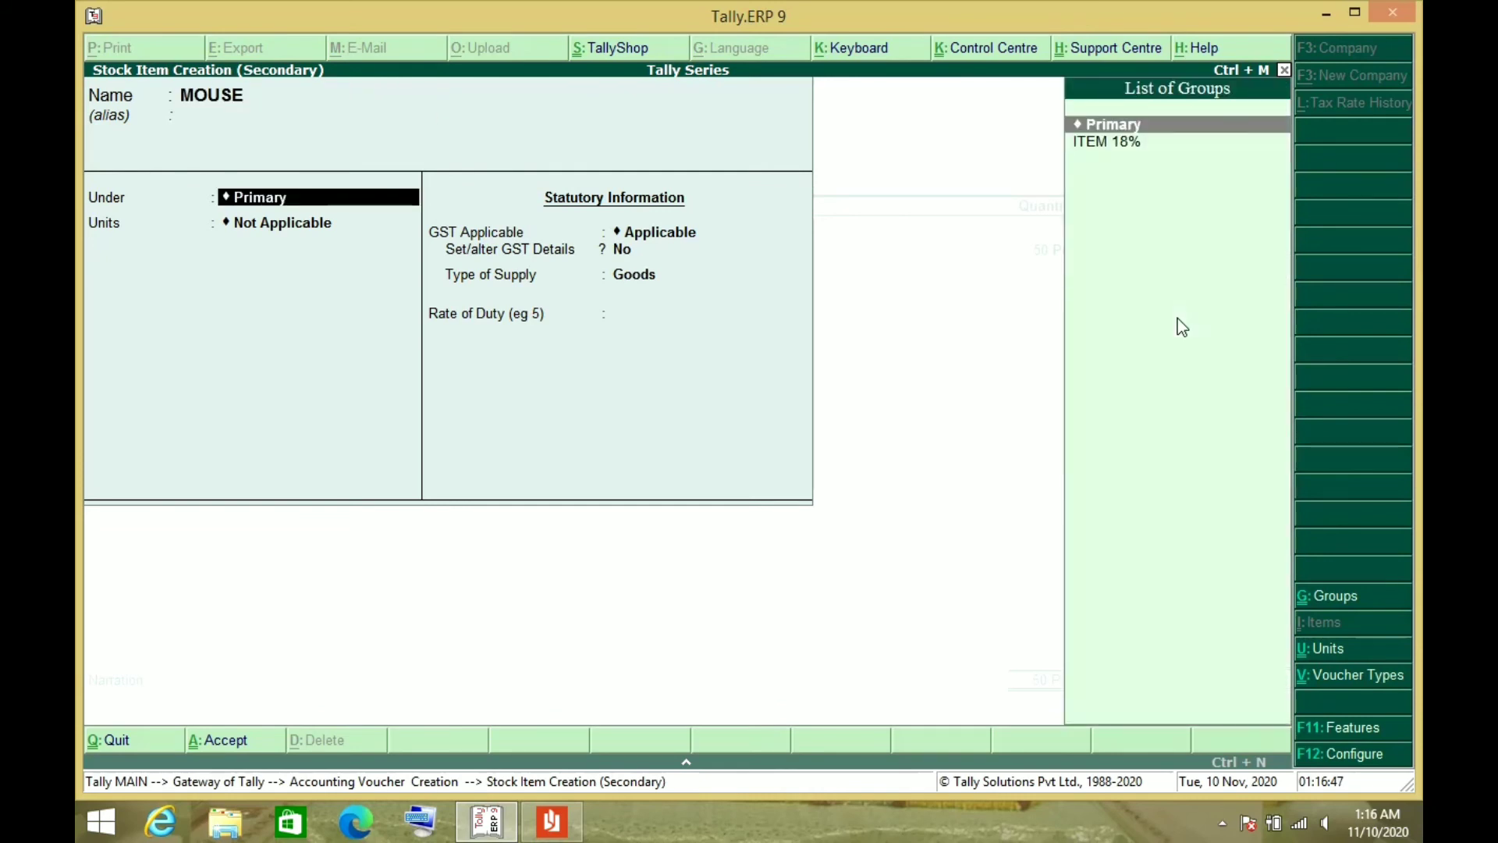
Step: Put the MOUSE stock item under the ITEM 18% group and set its units to PCS
{"action": "key", "text": "Down"}
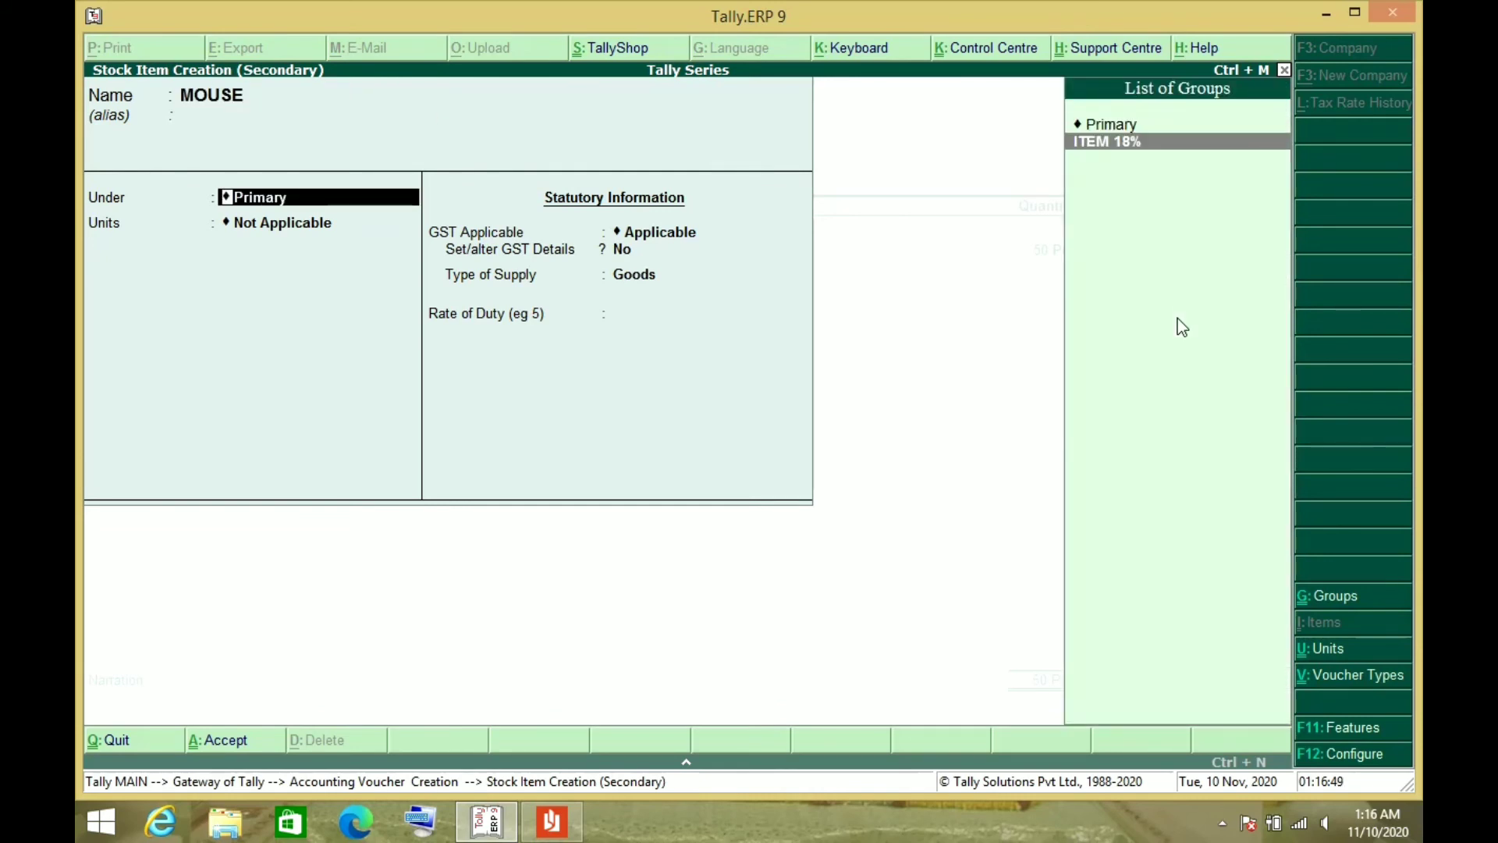
{"action": "key", "text": "Return"}
{"action": "key", "text": "Down"}
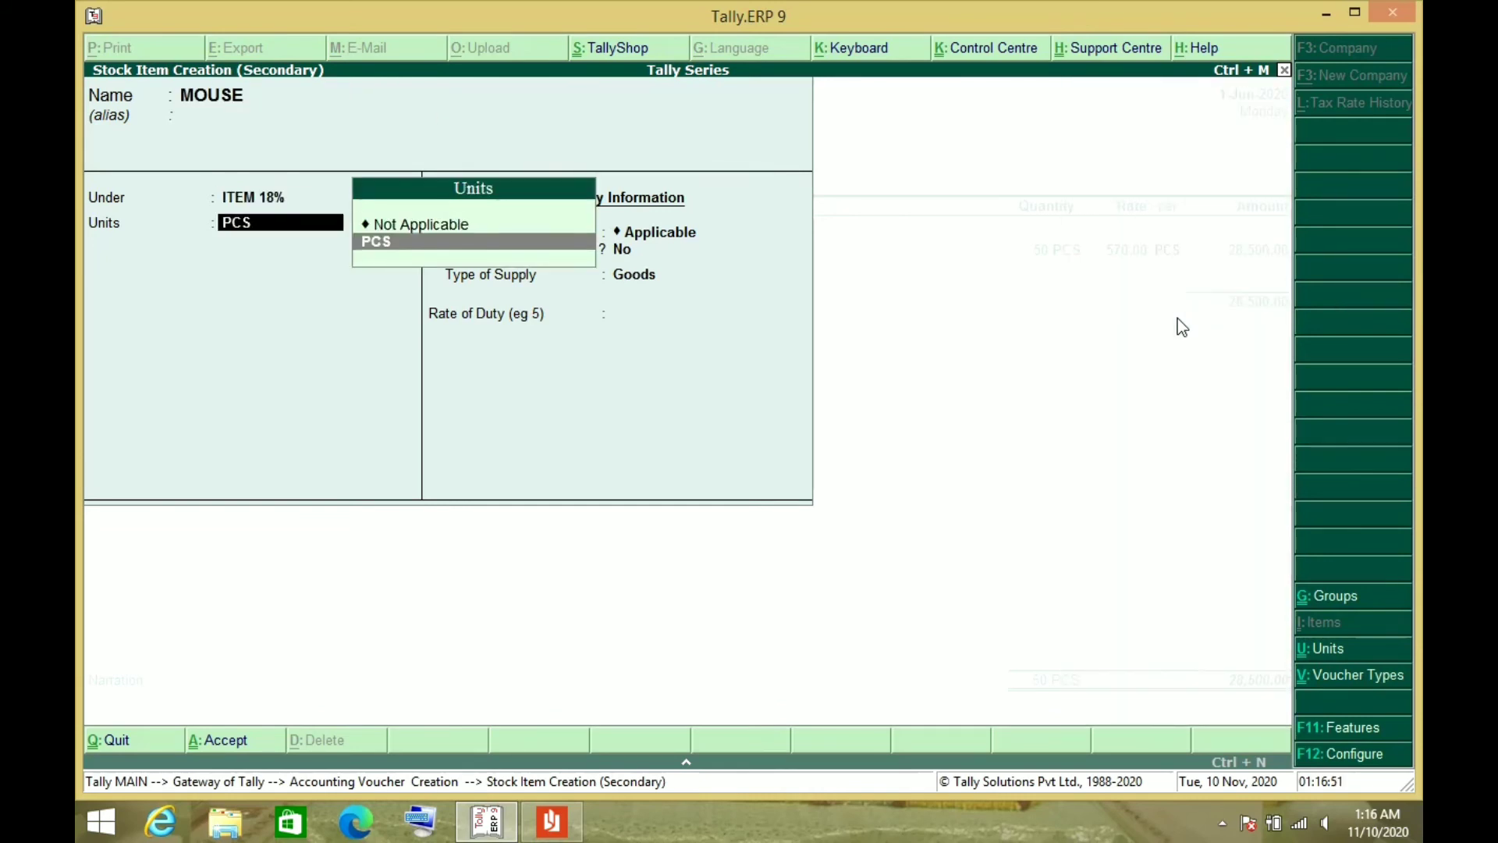
{"action": "key", "text": "Return"}
Step: Enable GST details for the MOUSE stock item, with calculation type On Value and taxability set to Taxable
{"action": "key", "text": "Return"}
{"action": "type", "text": "y"}
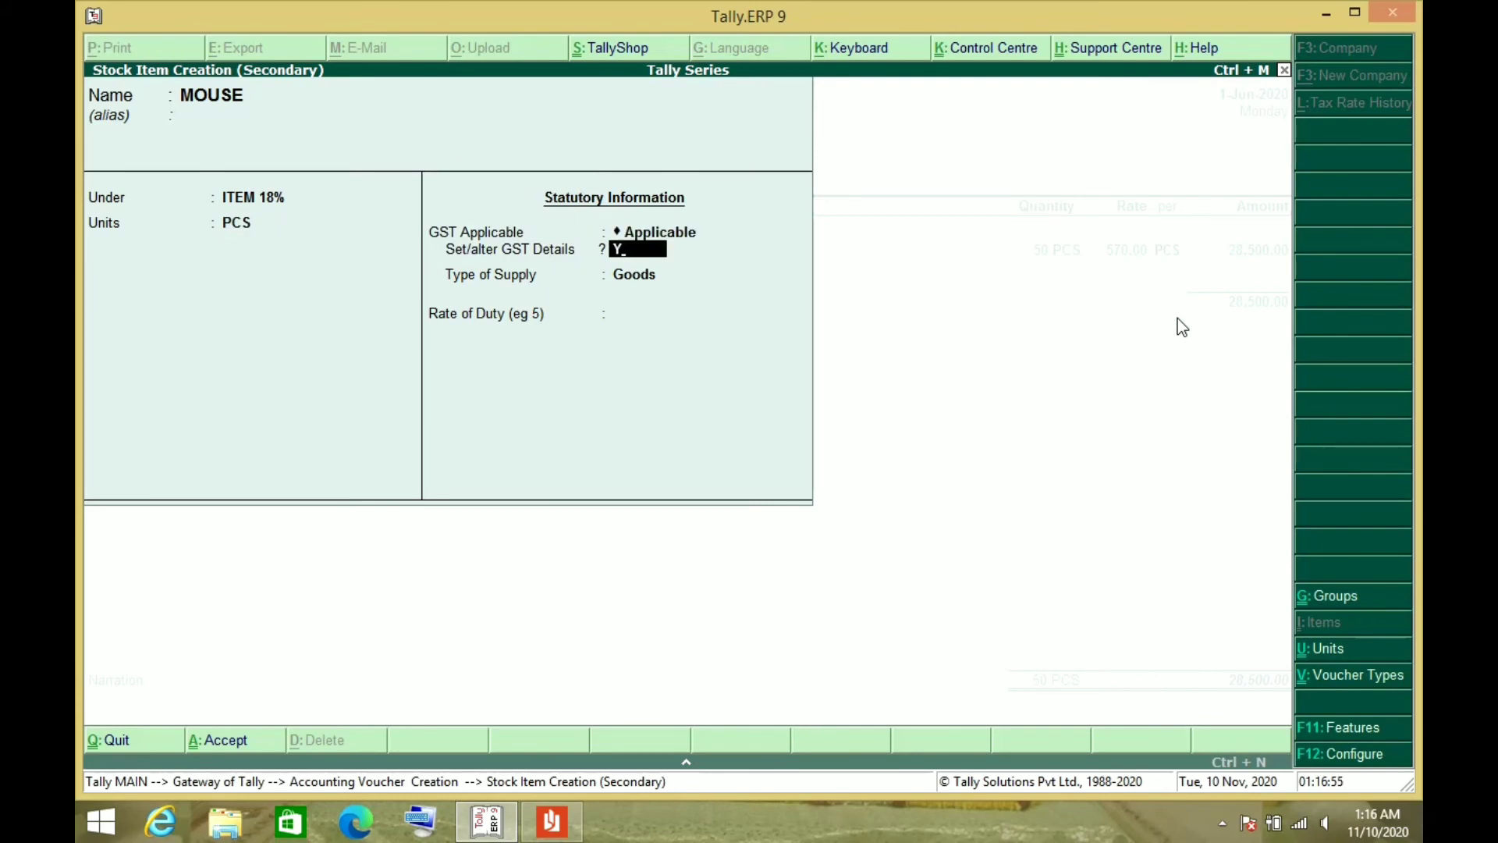
{"action": "key", "text": "Return"}
{"action": "key", "text": "Return"}
{"action": "key", "text": "Return"}
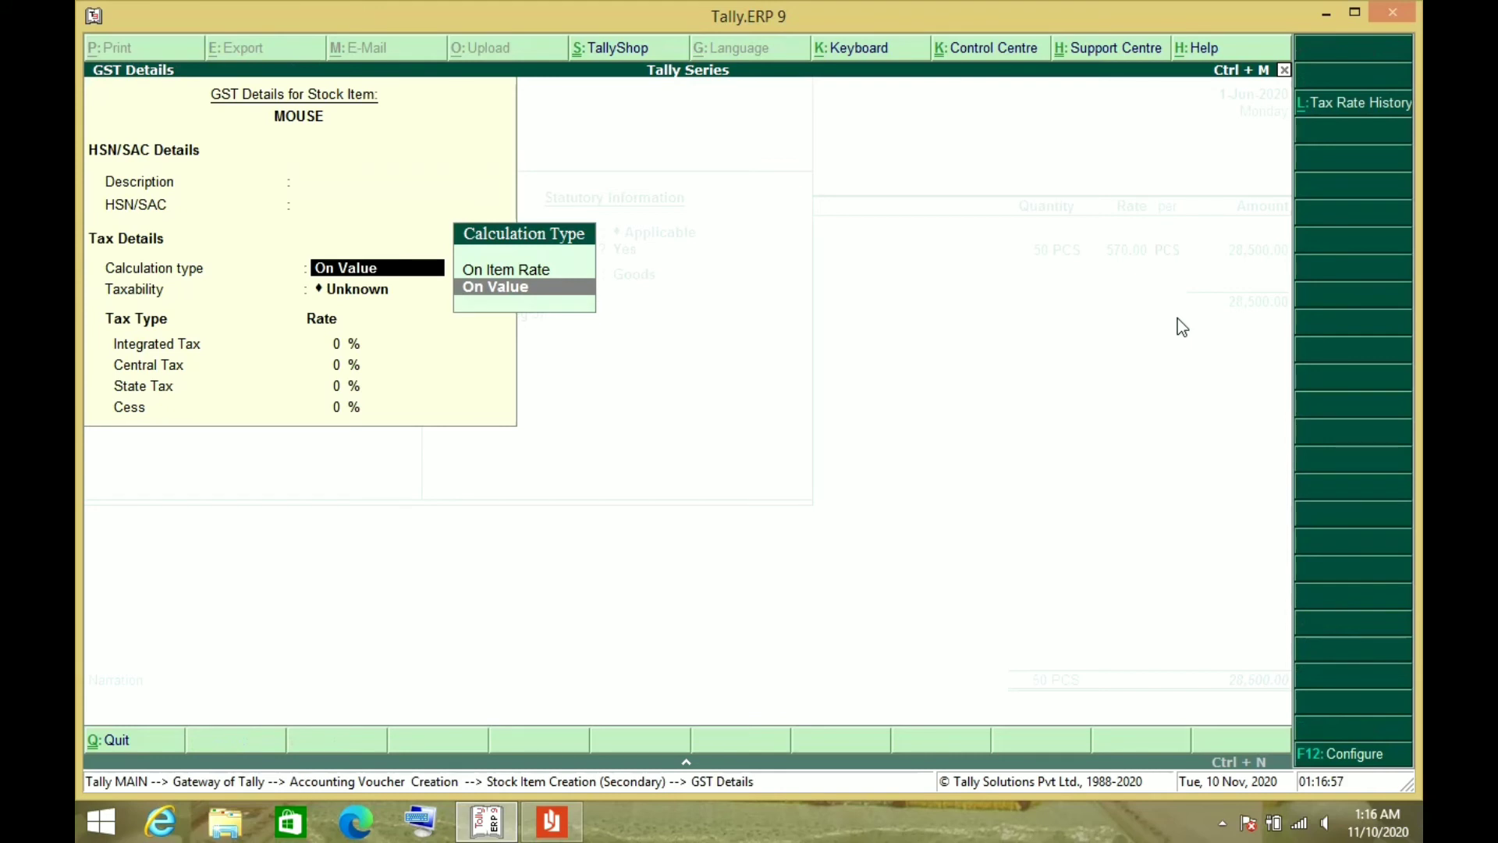
{"action": "key", "text": "Return"}
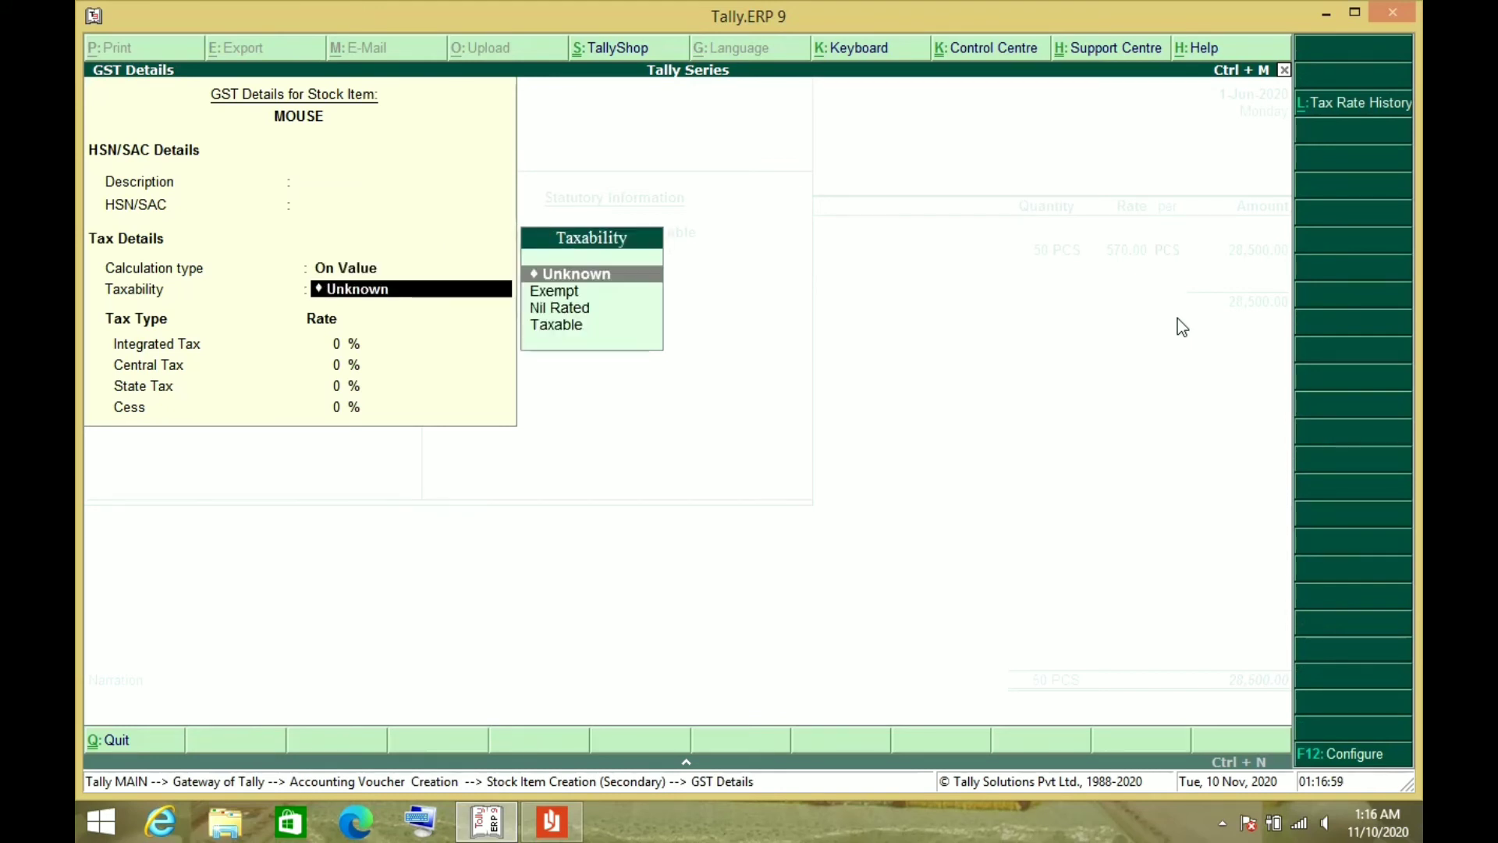
{"action": "type", "text": "t"}
{"action": "key", "text": "Return"}
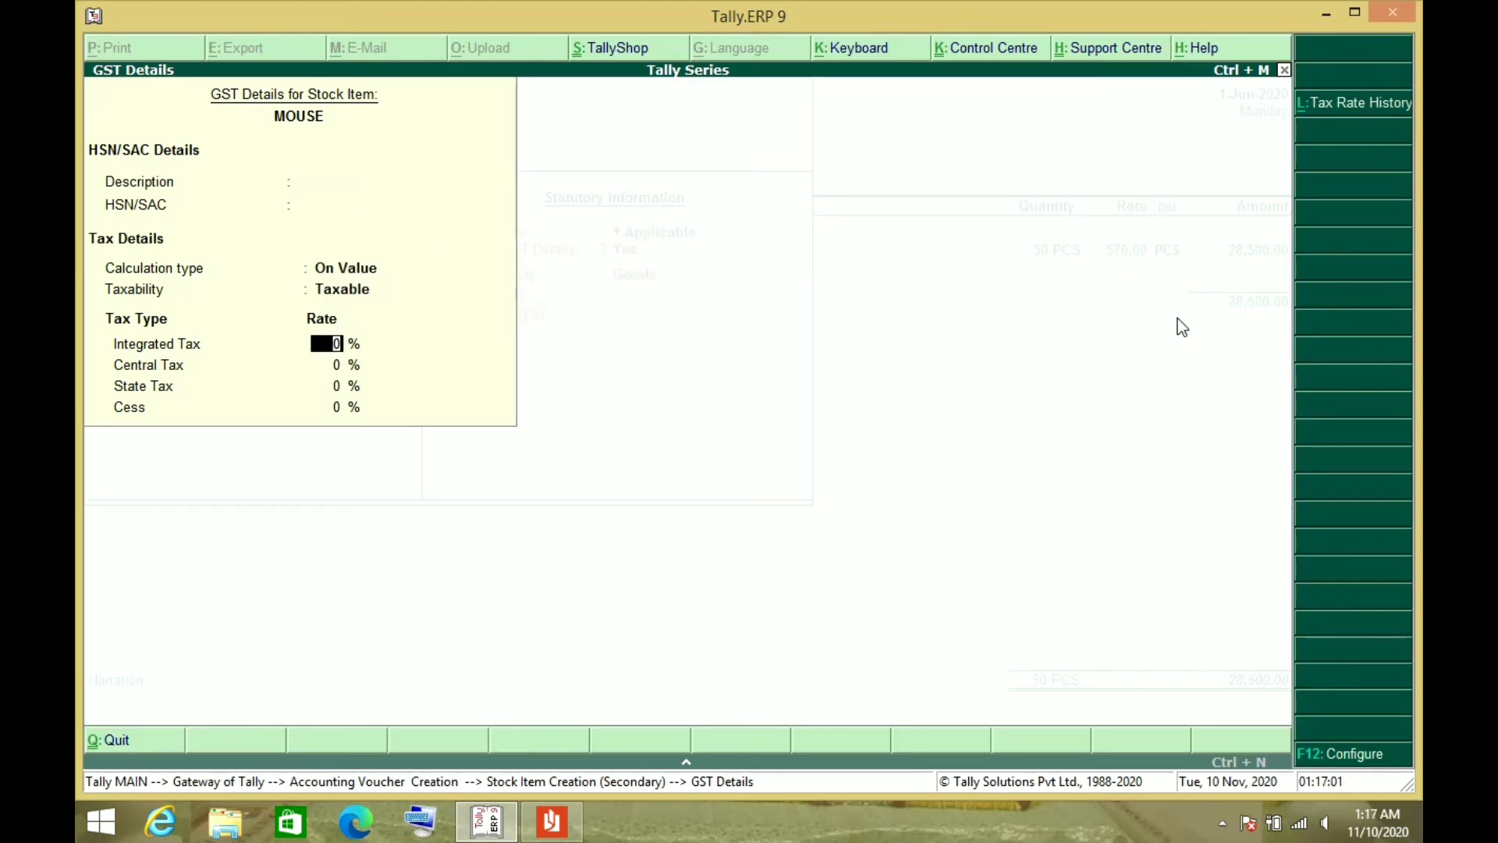
Step: Set the MOUSE item's integrated tax rate to 18% and save the stock item with the rate of duty left blank
{"action": "type", "text": "18"}
{"action": "key", "text": "Return"}
{"action": "key", "text": "Return"}
{"action": "key", "text": "Return"}
{"action": "key", "text": "Return"}
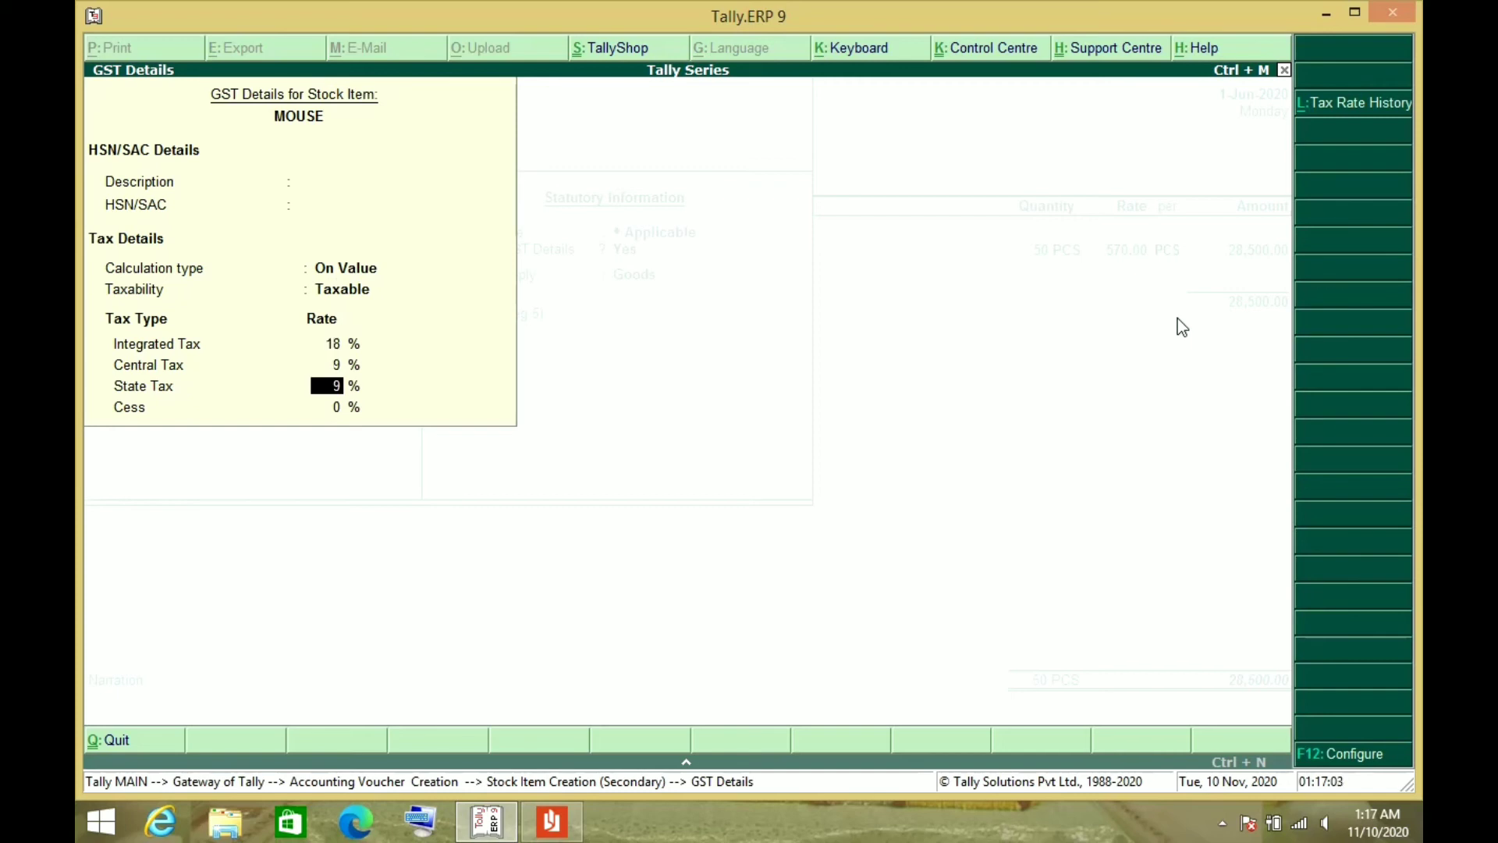
{"action": "key", "text": "Return"}
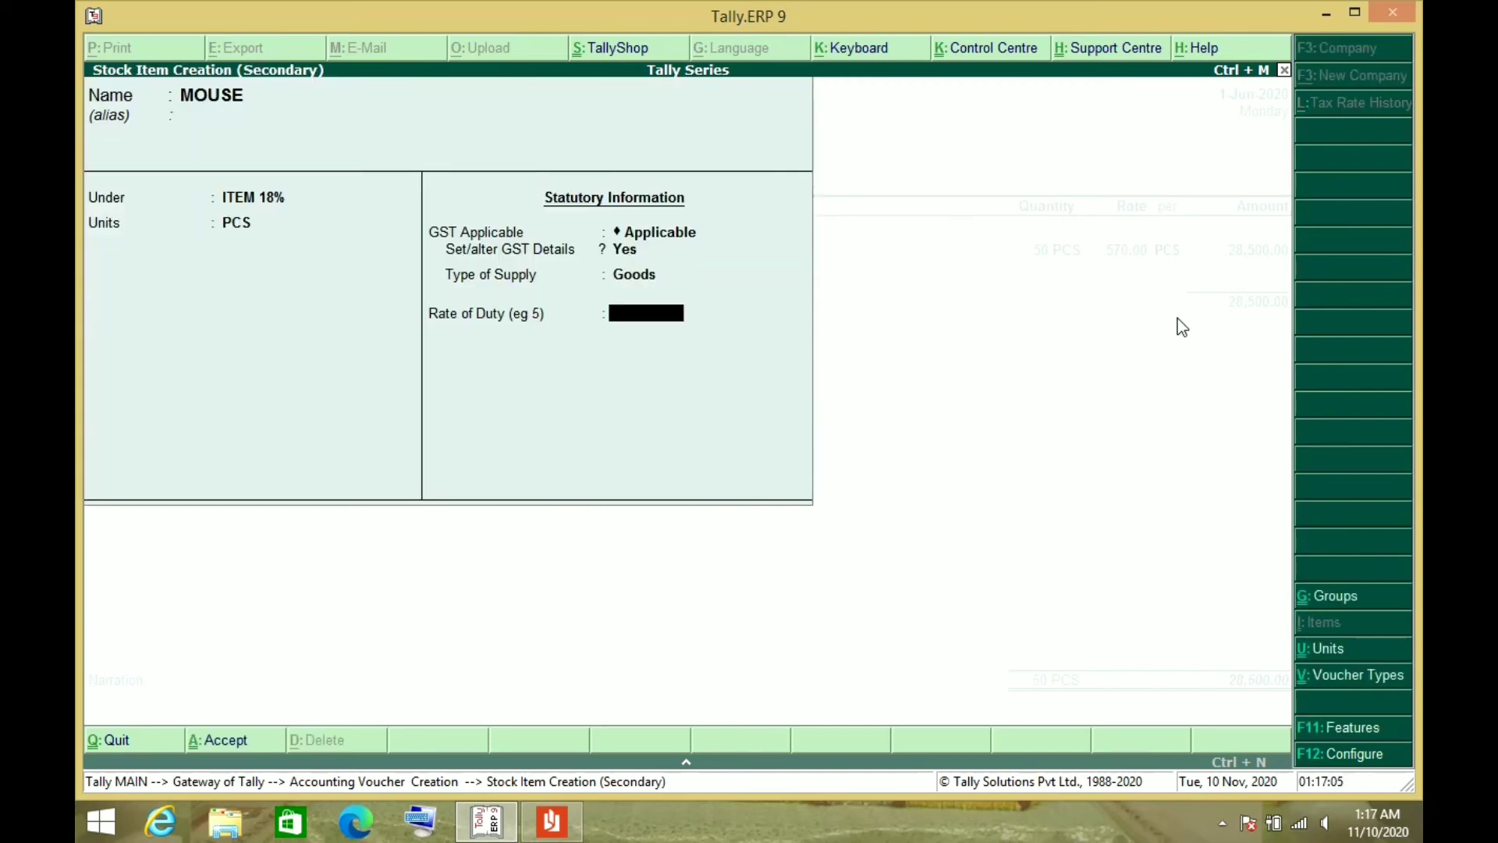
{"action": "key", "text": "Return"}
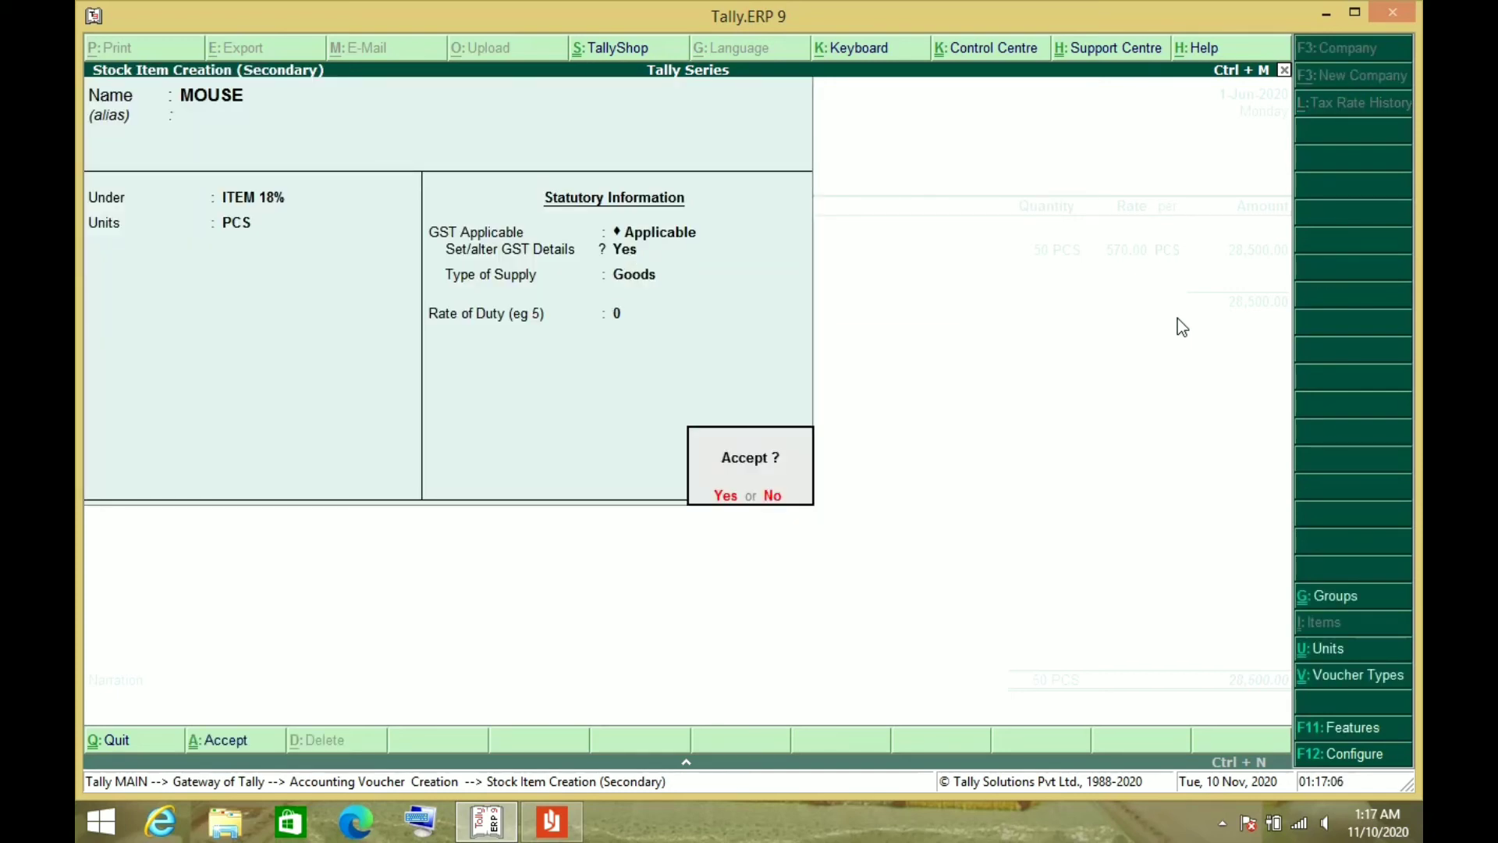
{"action": "key", "text": "Return"}
Step: Enter the MOUSE line with quantity 65 PCS and rate 300, consulting the bill, and end the item list
{"action": "type", "text": "65"}
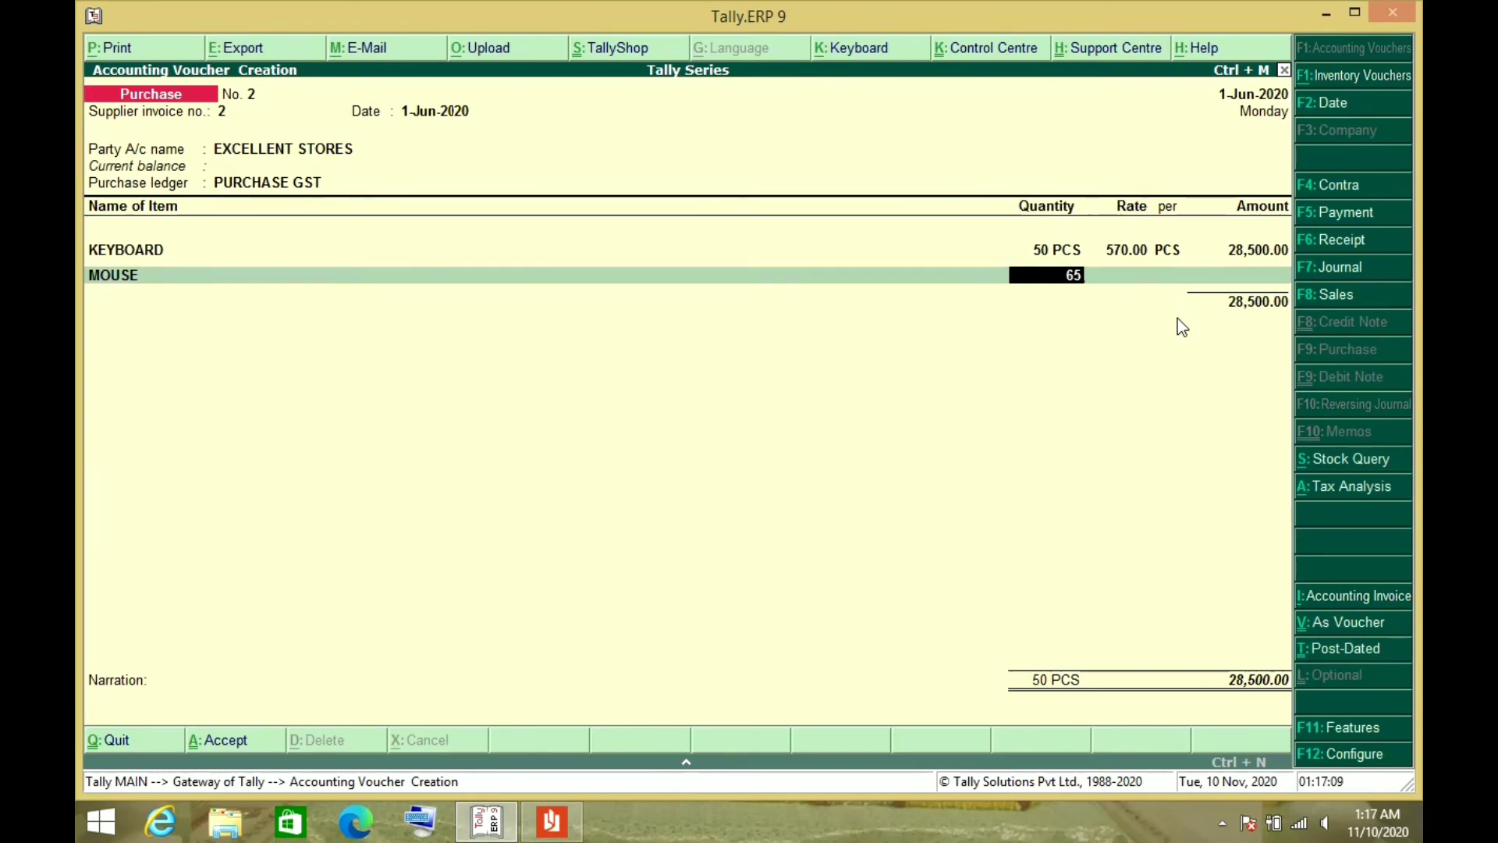
{"action": "key", "text": "Return"}
{"action": "key", "text": "alt+Tab"}
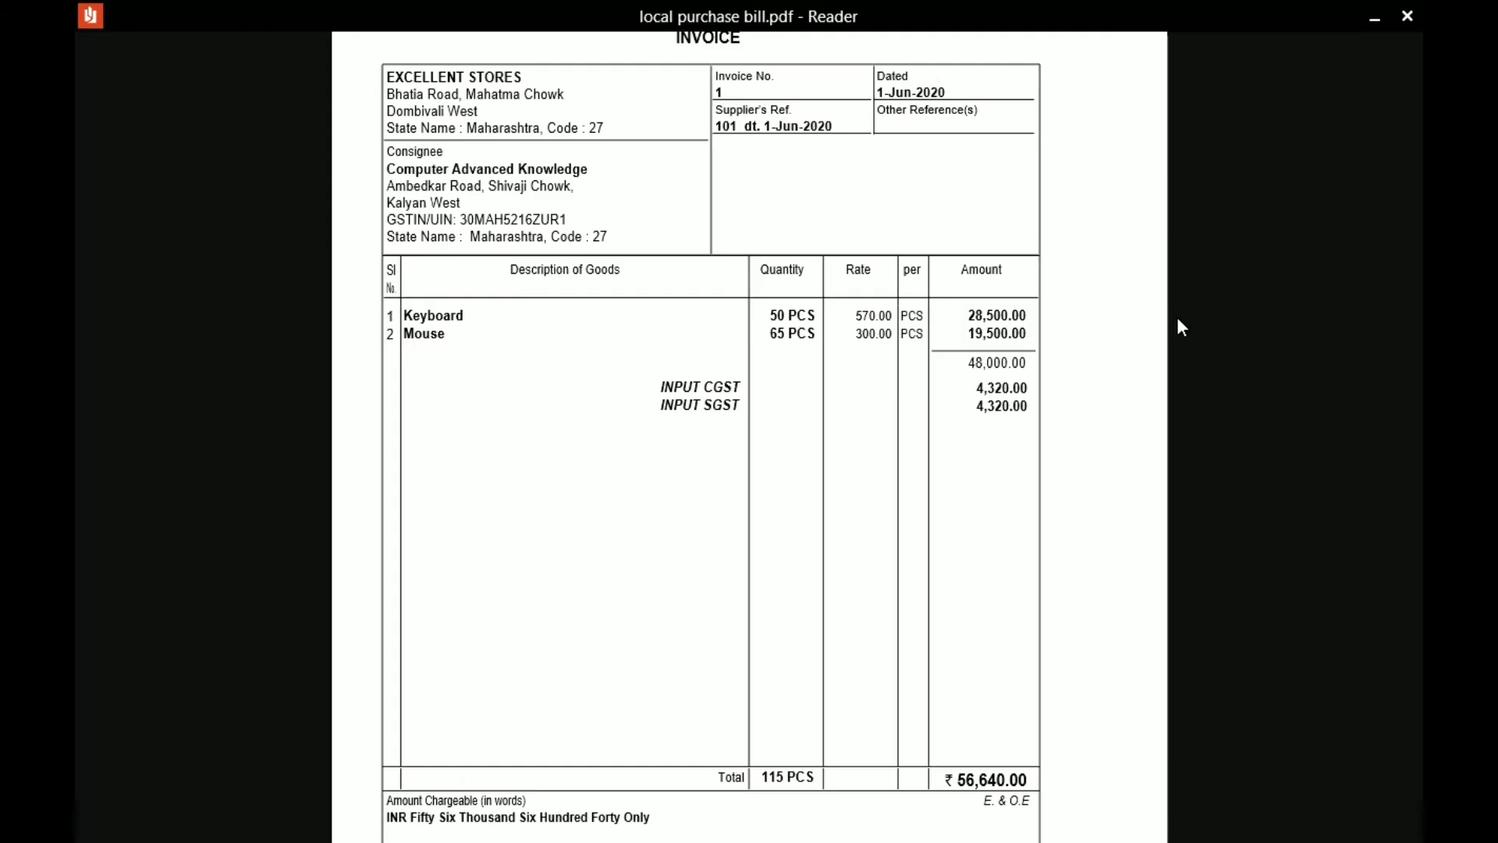
{"action": "key", "text": "alt+Tab"}
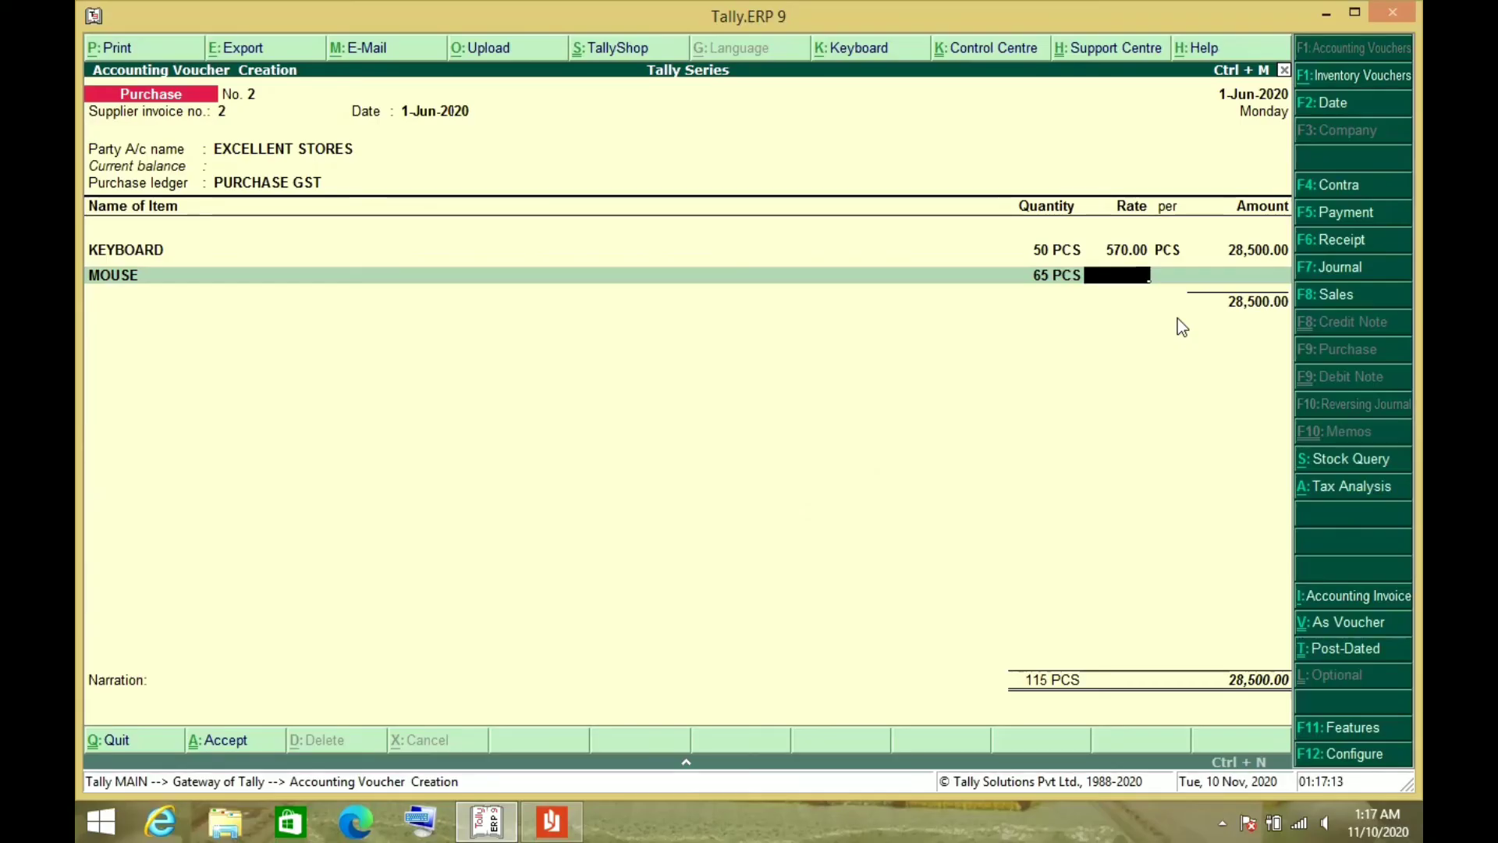
{"action": "type", "text": "300"}
{"action": "key", "text": "Return"}
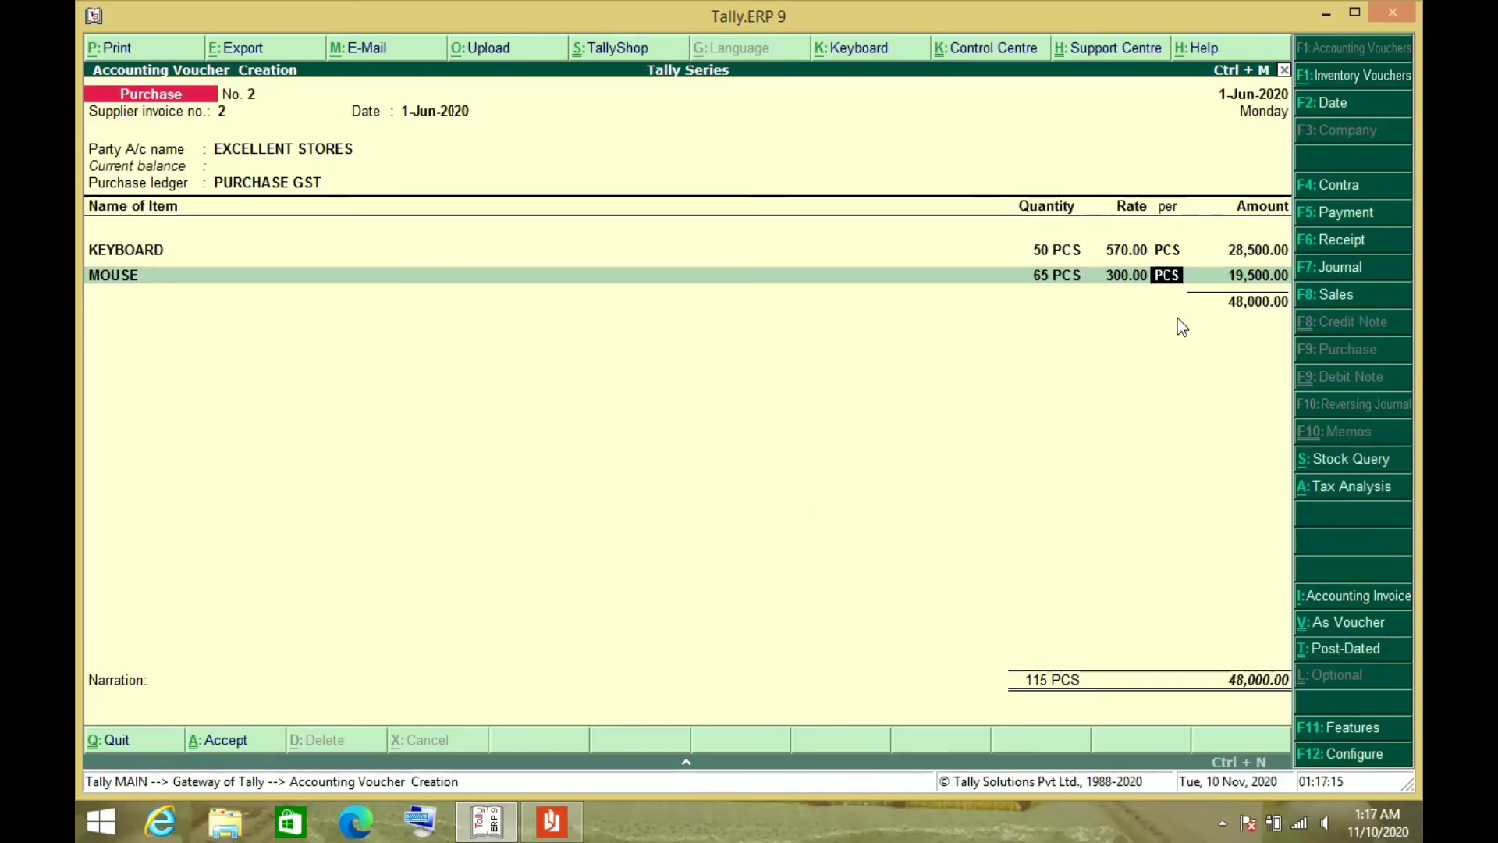
{"action": "key", "text": "Return"}
{"action": "key", "text": "Return"}
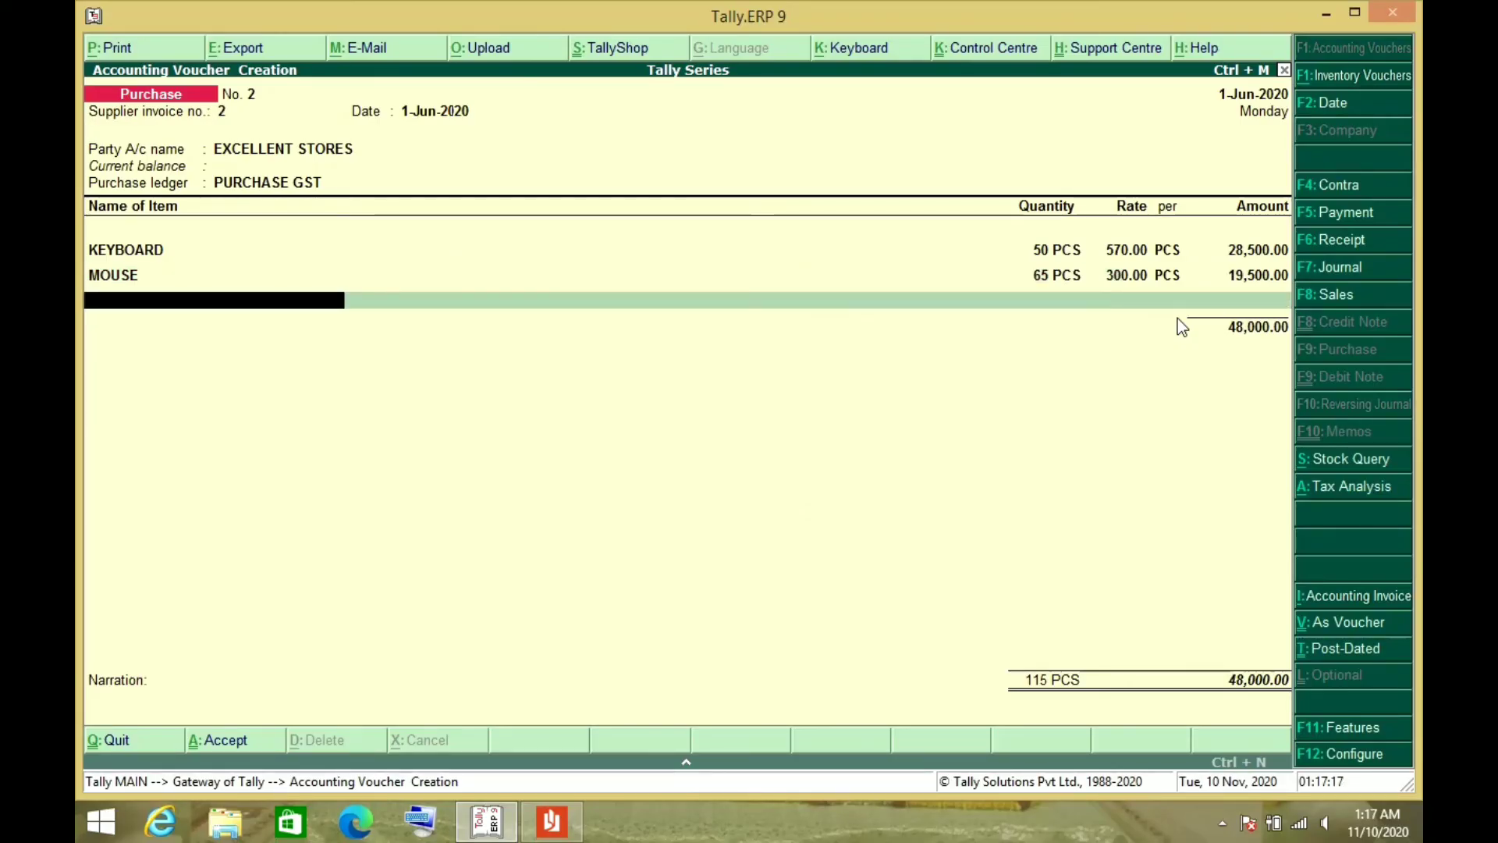
{"action": "key", "text": "Return"}
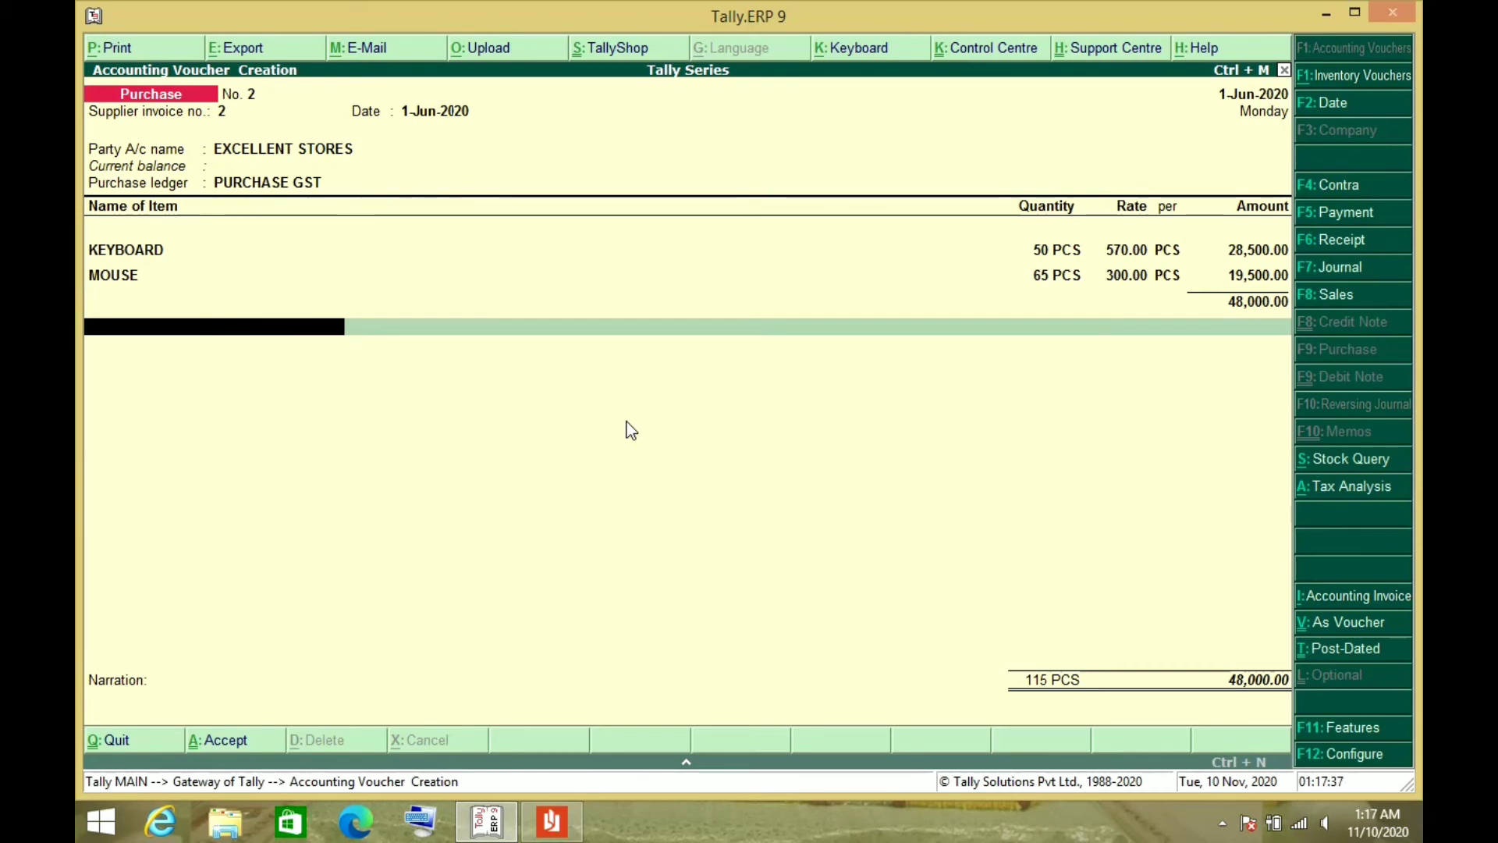
Step: Start a new ledger named INPUT CGST from the voucher and place it under Duties & Taxes
{"action": "key", "text": "alt+c"}
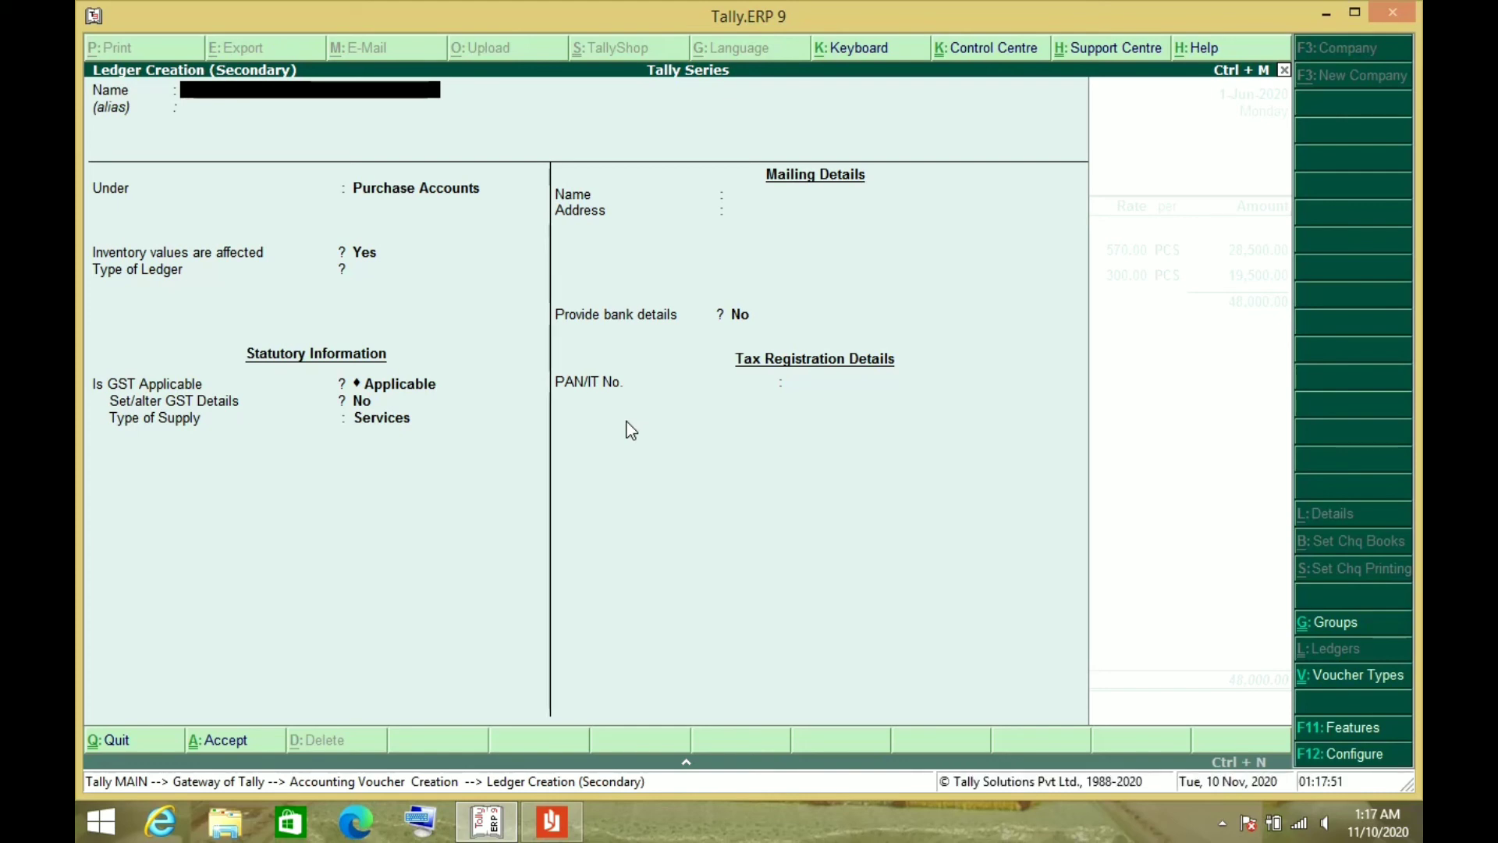
{"action": "type", "text": "INPUT CGST"}
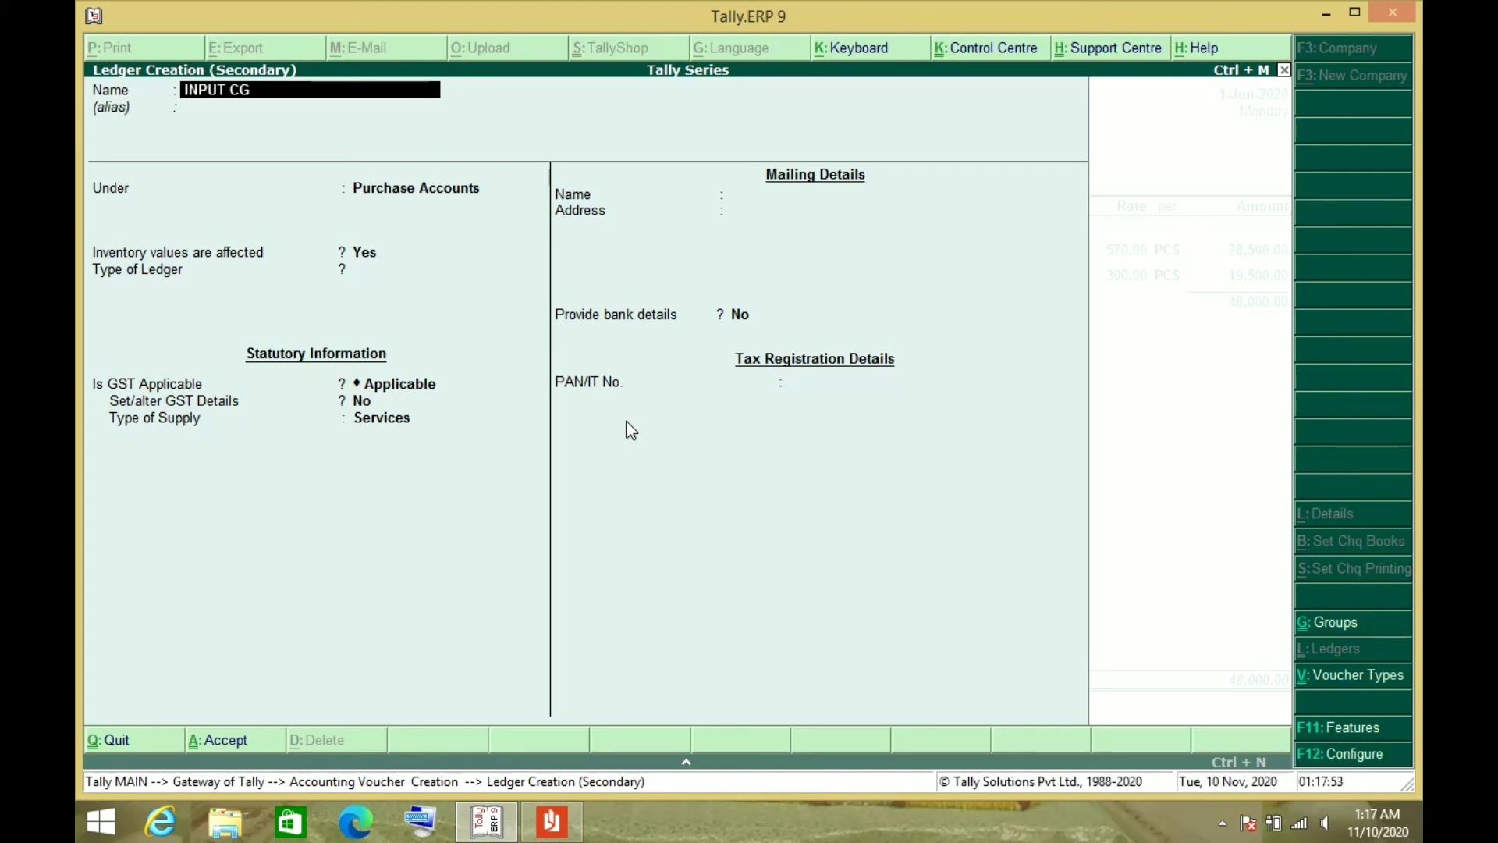
{"action": "key", "text": "Return"}
{"action": "key", "text": "Return"}
{"action": "type", "text": "DUTIE"}
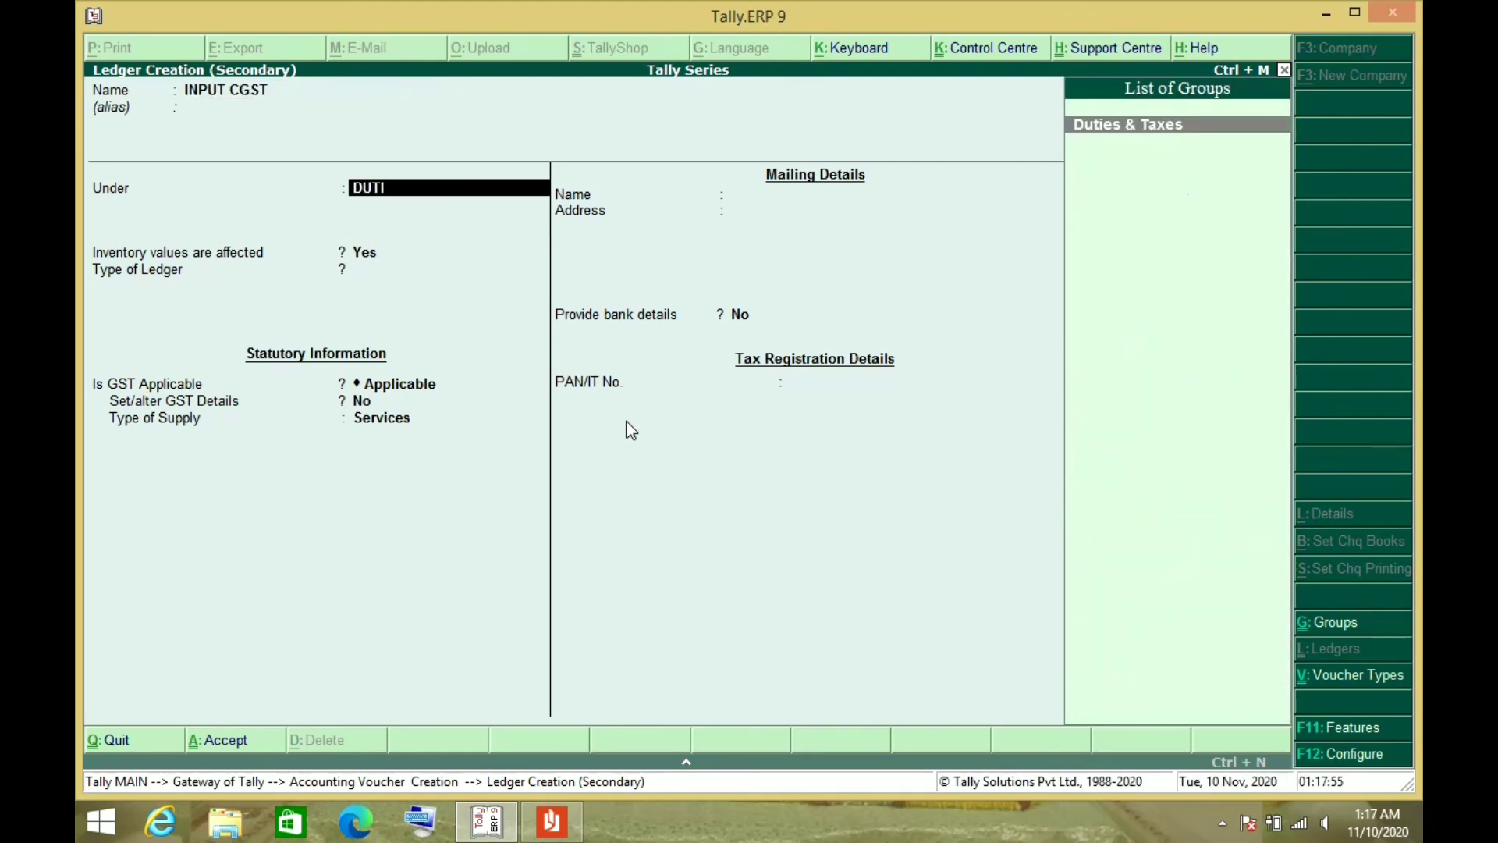
{"action": "key", "text": "Return"}
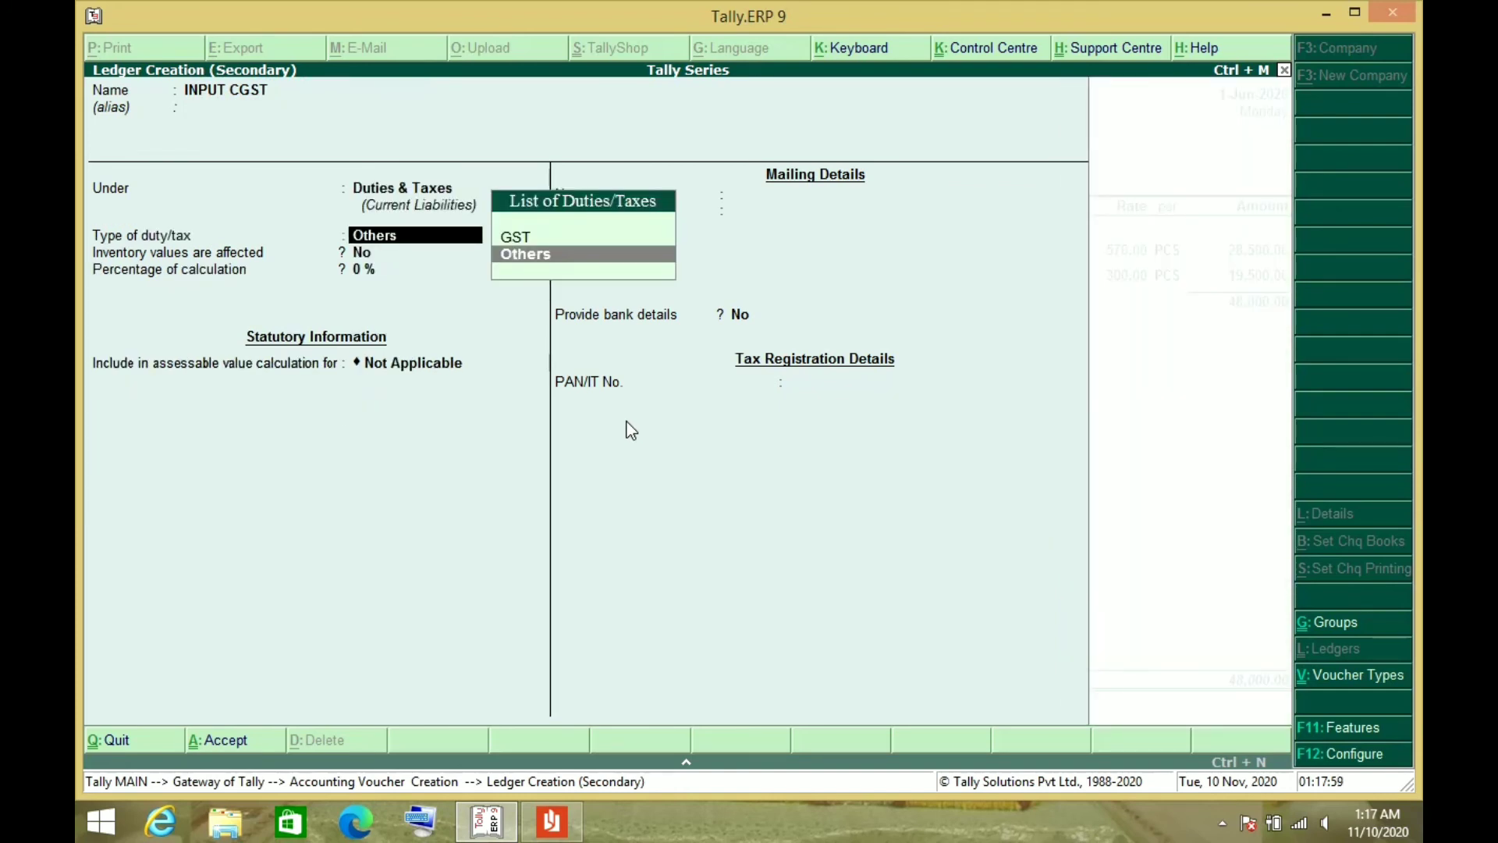
Step: Set INPUT CGST to duty type GST, tax type Central Tax and rounding Not Applicable, then save it and accept its voucher amount
{"action": "key", "text": "Up"}
{"action": "key", "text": "Return"}
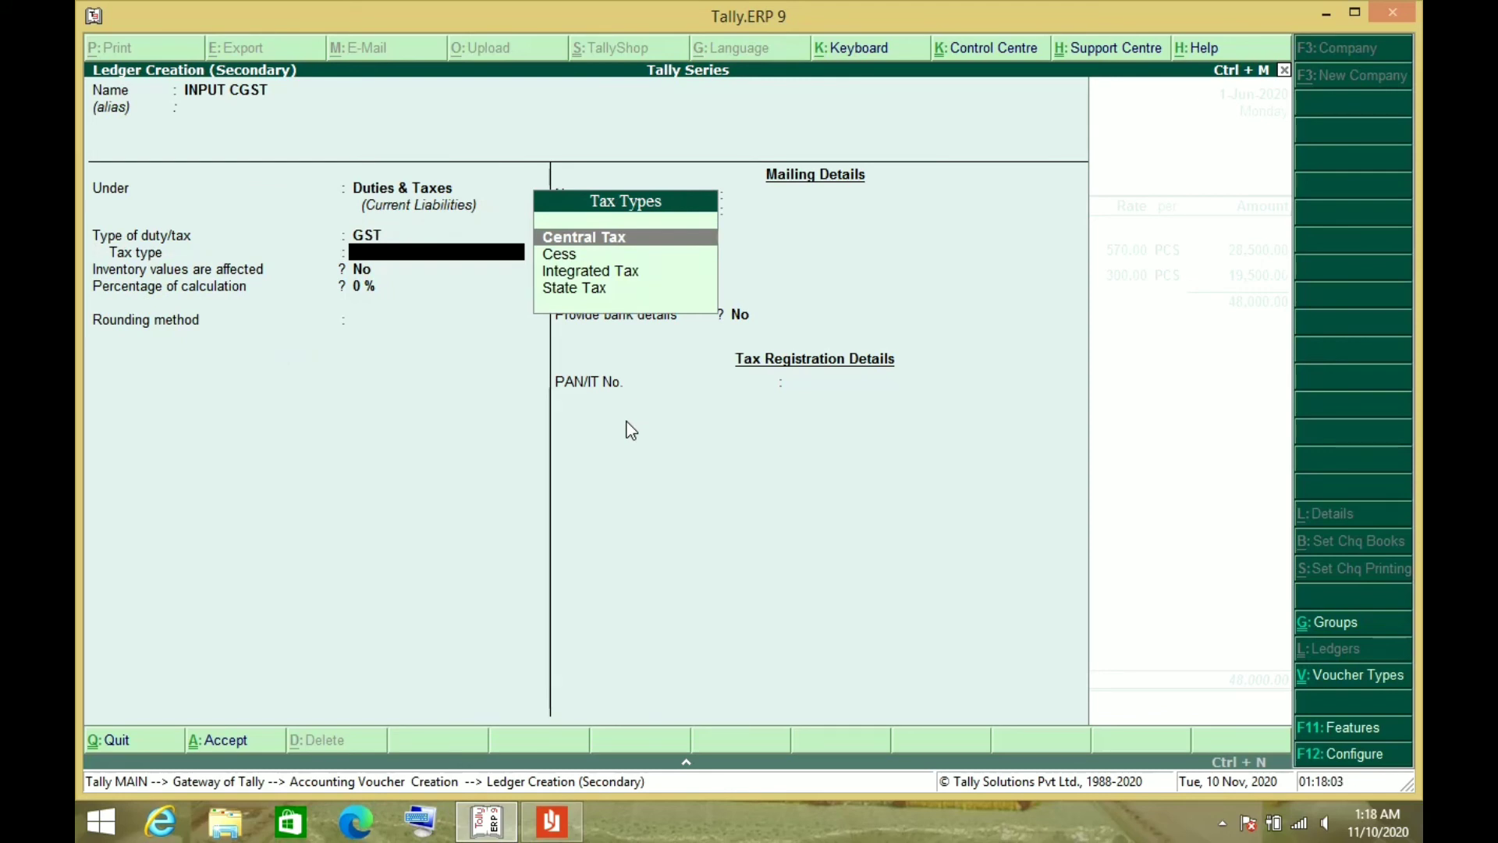
{"action": "key", "text": "Return"}
{"action": "key", "text": "Return"}
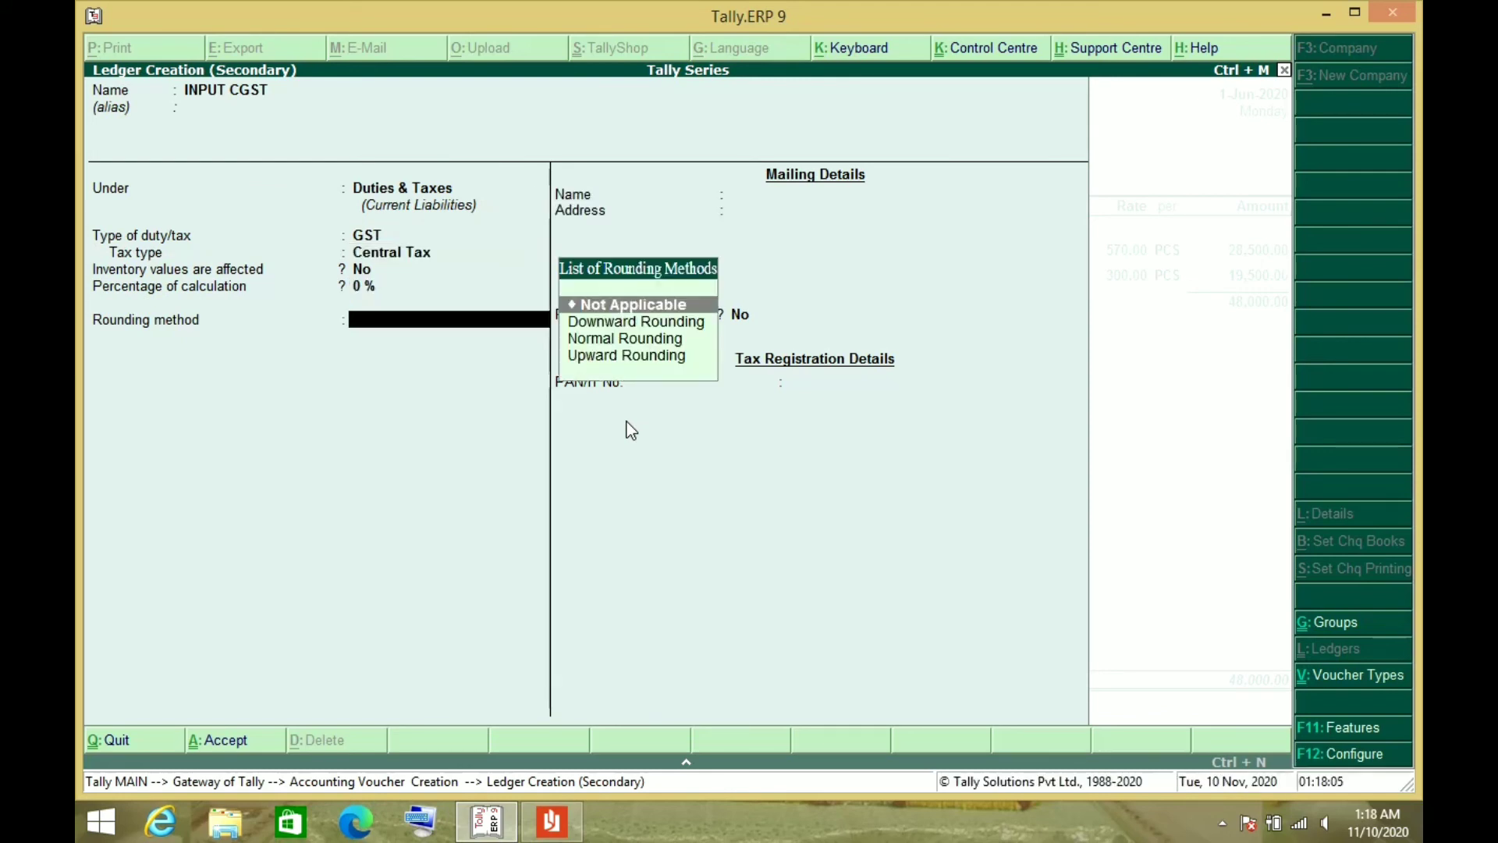
{"action": "key", "text": "Return"}
{"action": "key", "text": "Return"}
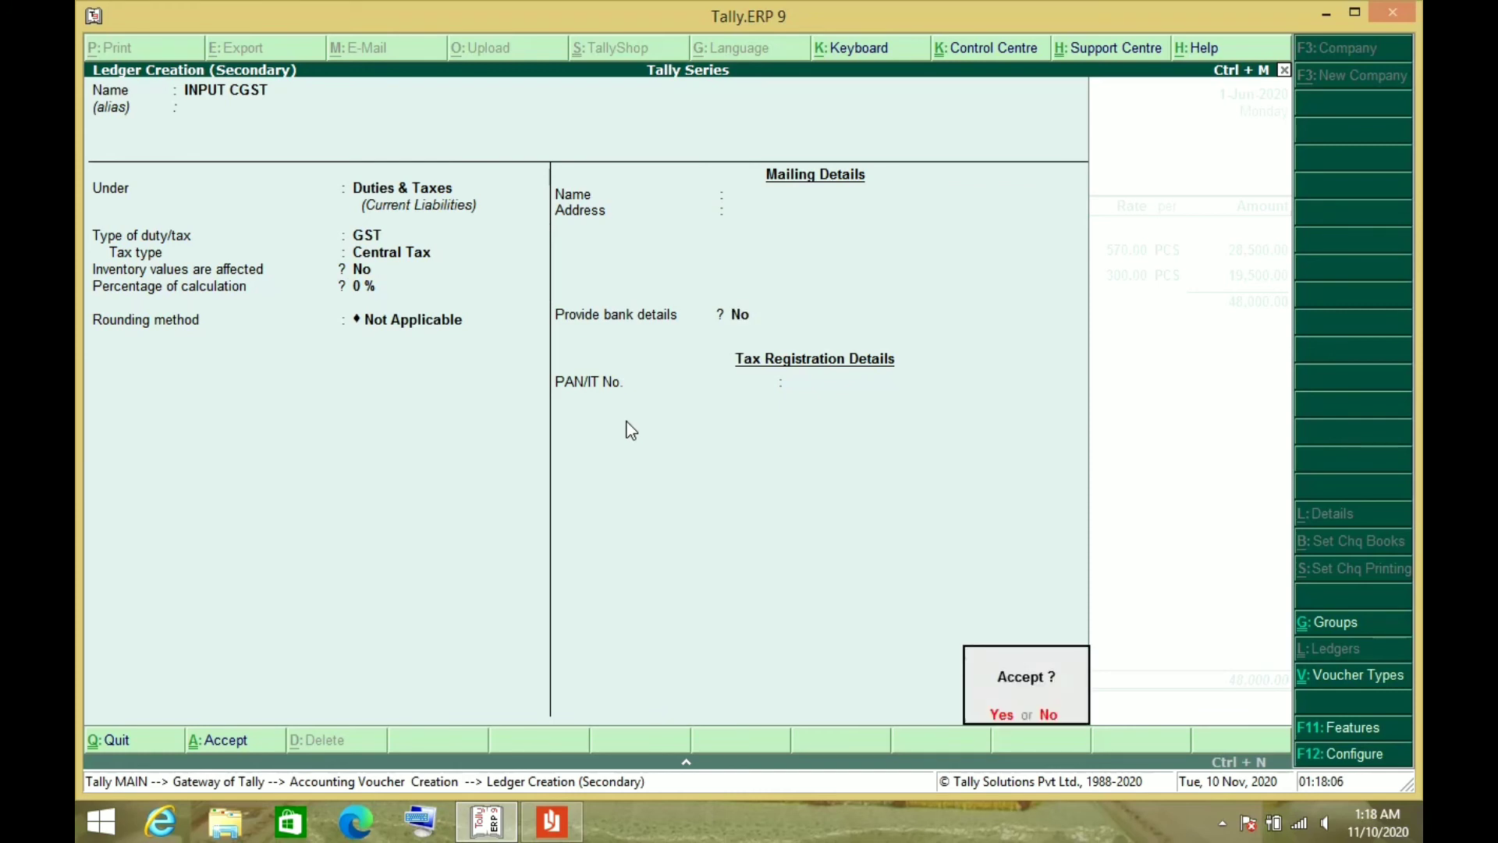
{"action": "key", "text": "Return"}
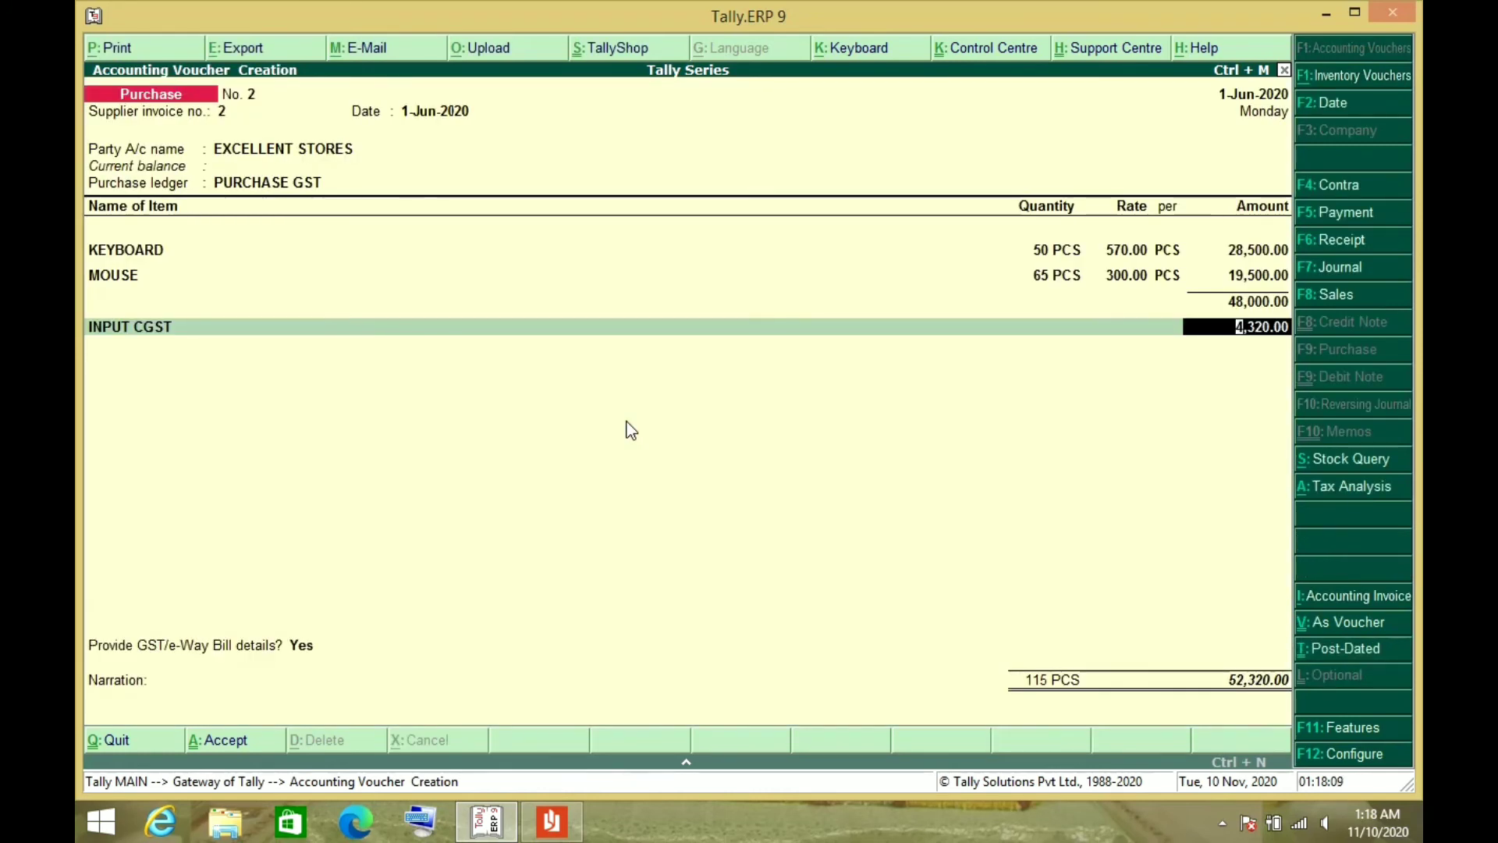
{"action": "key", "text": "Return"}
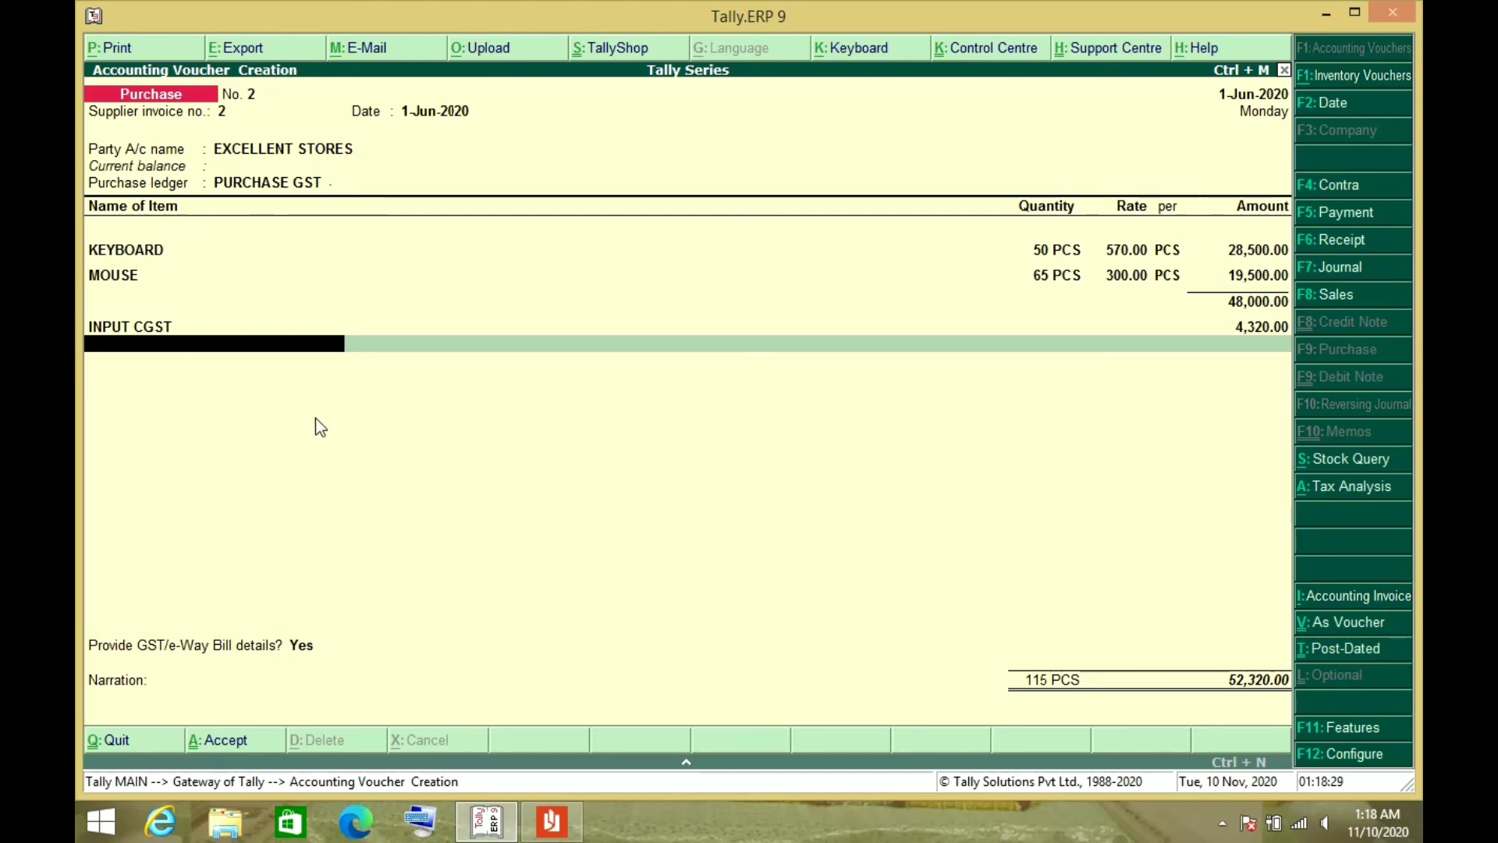
Step: Start a new ledger named INPUT SGST from the voucher, keeping it under Duties & Taxes
{"action": "key", "text": "alt+c"}
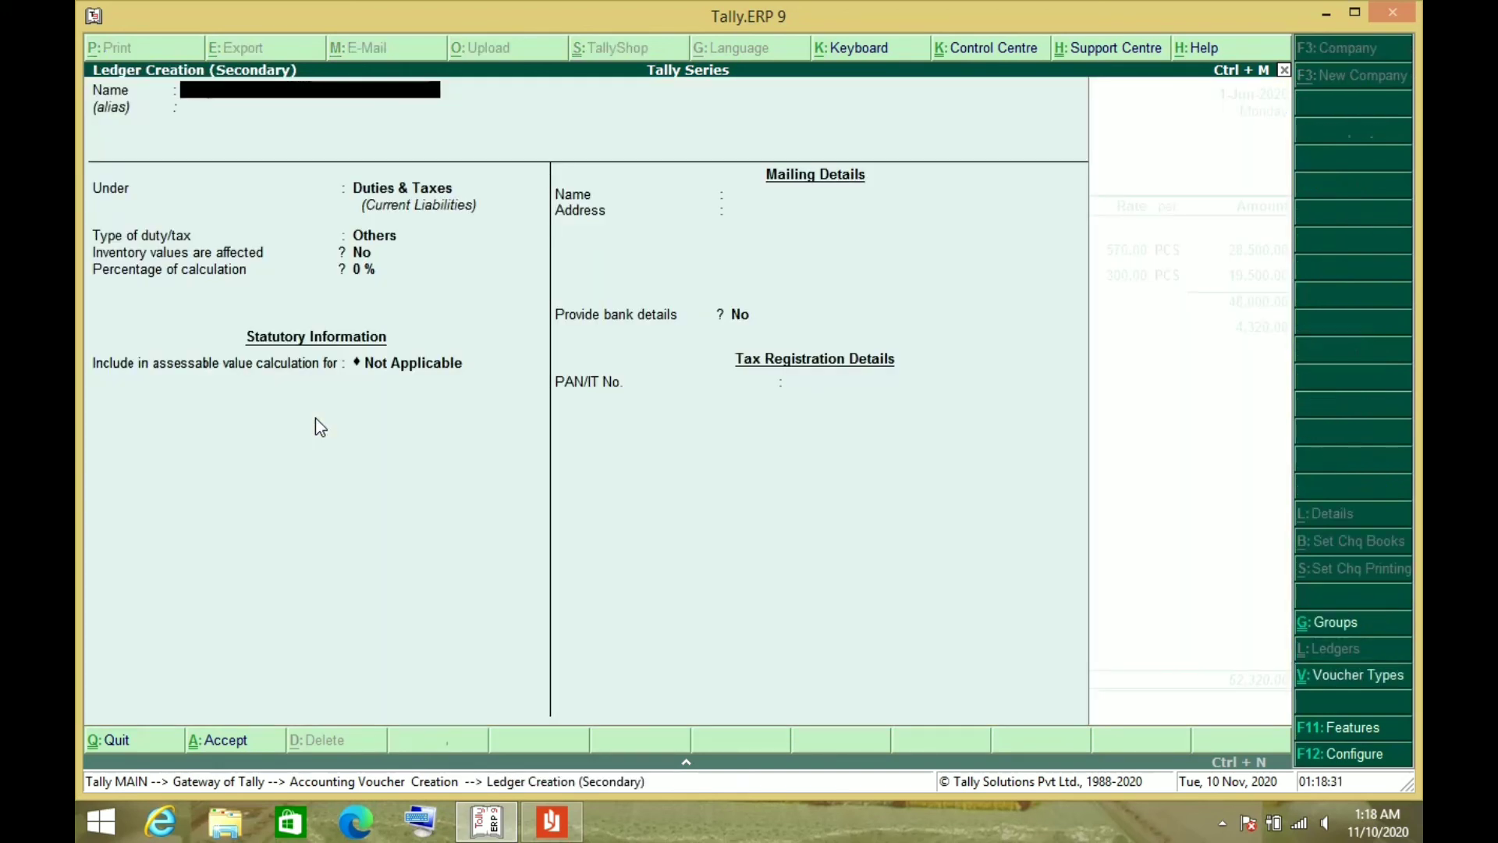
{"action": "type", "text": "INPUT SGST"}
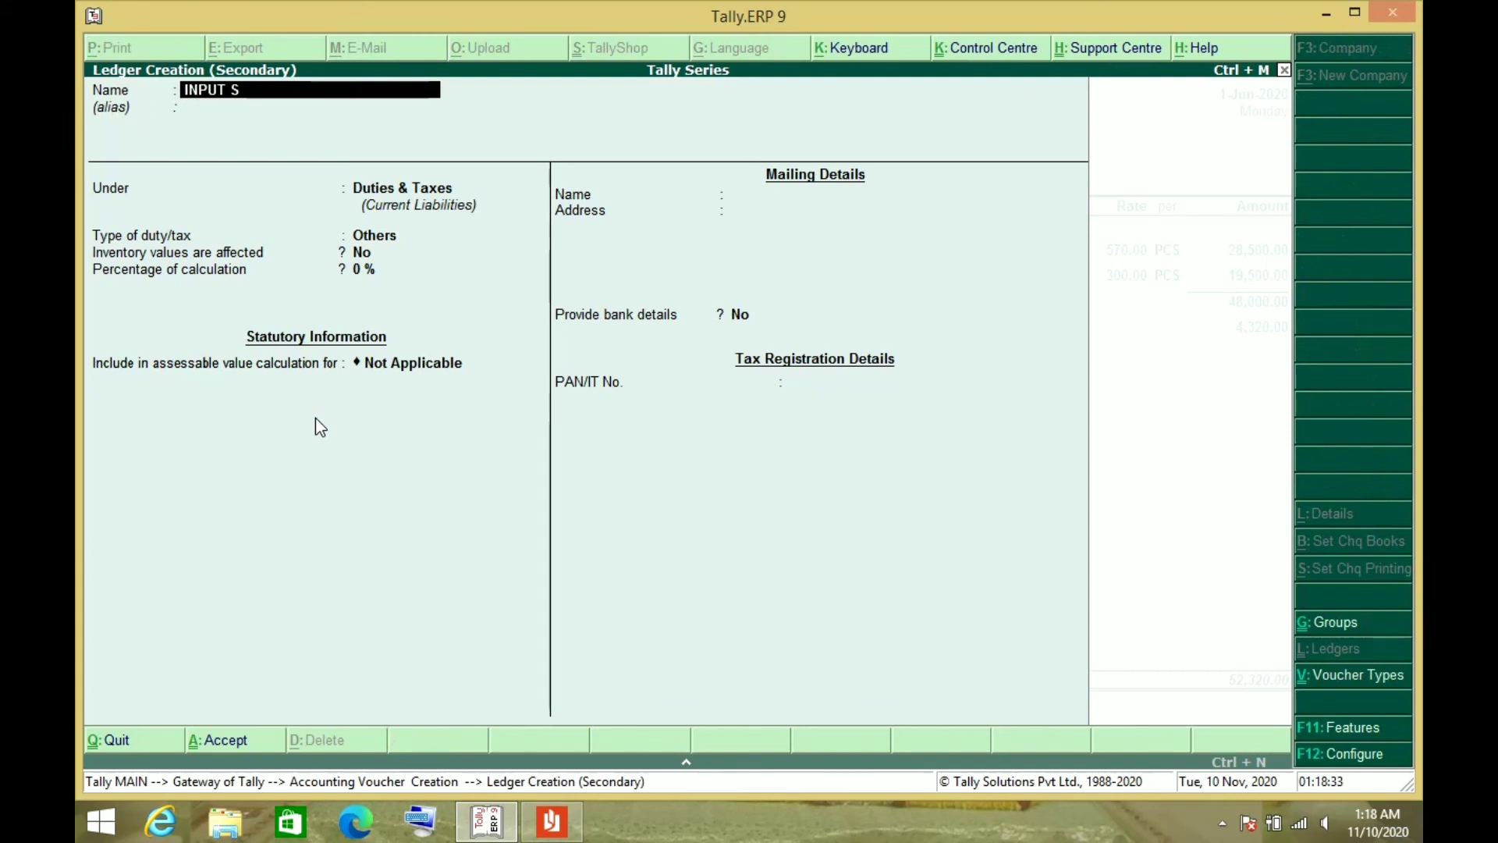
{"action": "key", "text": "Return"}
{"action": "key", "text": "Return"}
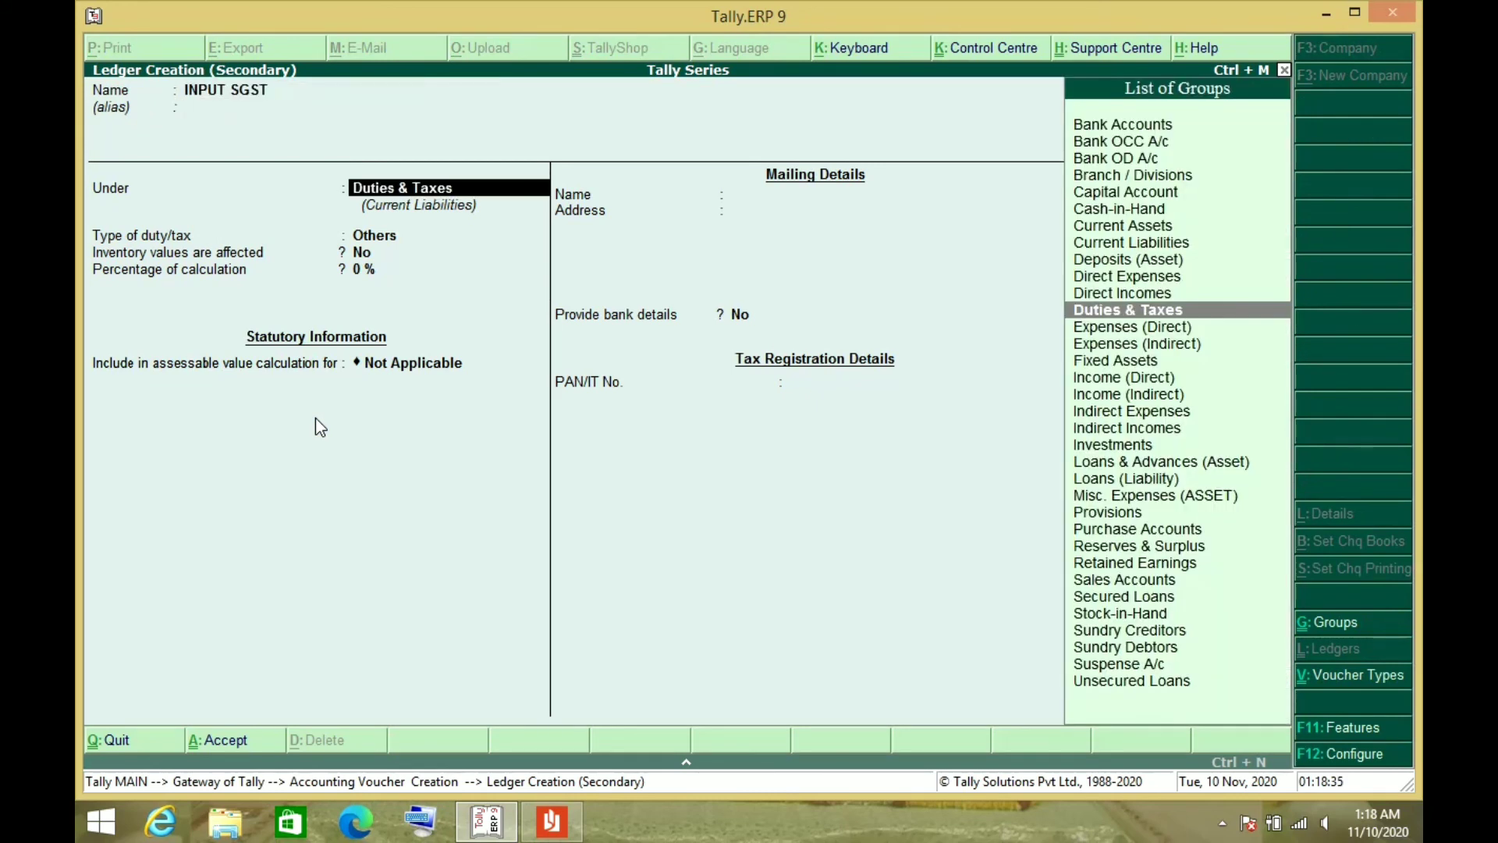
{"action": "key", "text": "Return"}
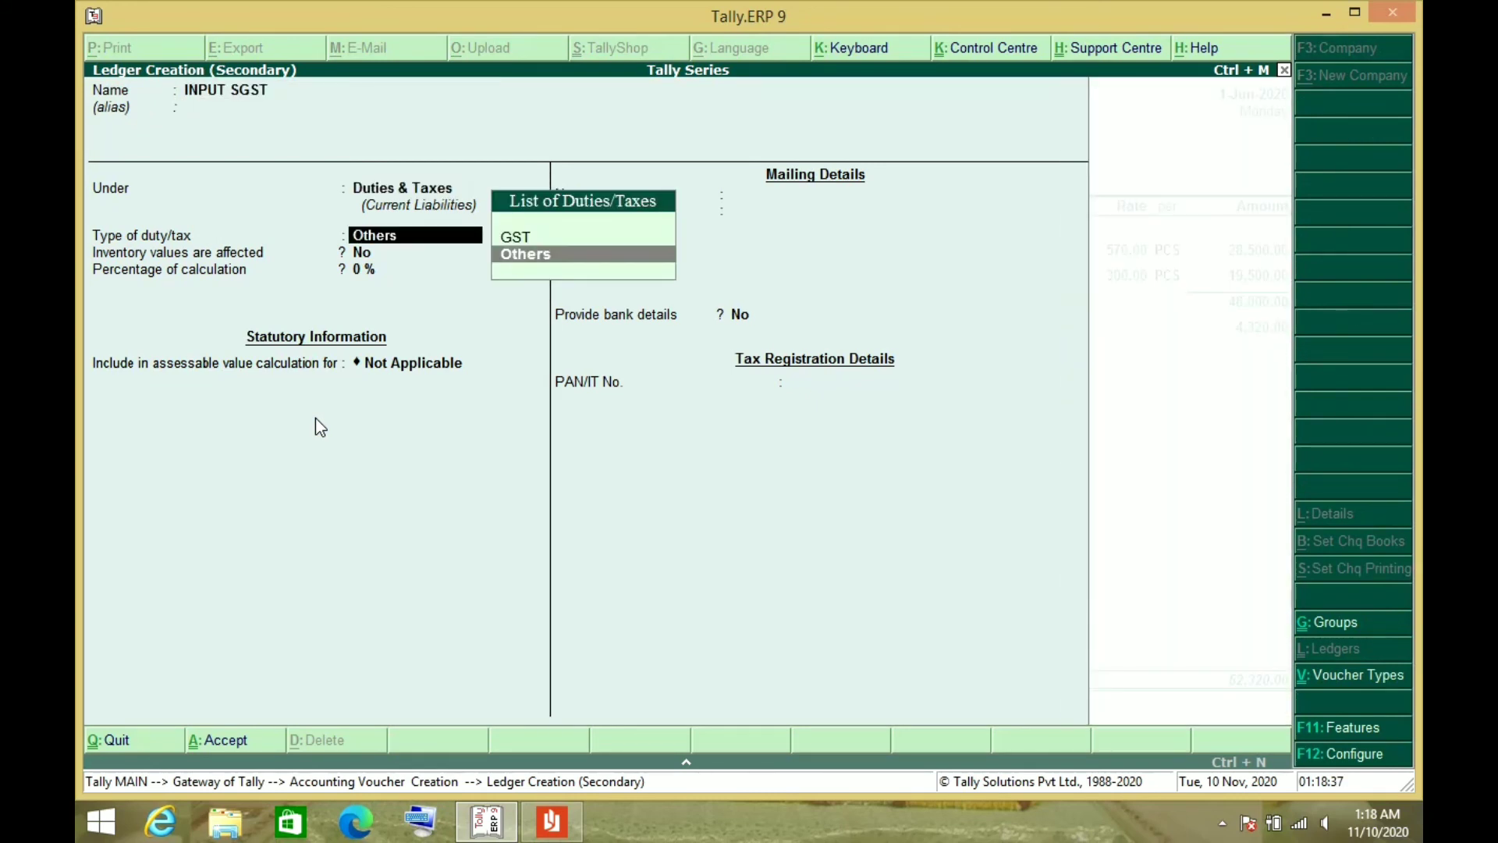
Step: Set INPUT SGST to duty type GST, tax type State Tax and rounding Not Applicable, then save it and accept its voucher amount
{"action": "key", "text": "Up"}
{"action": "key", "text": "Return"}
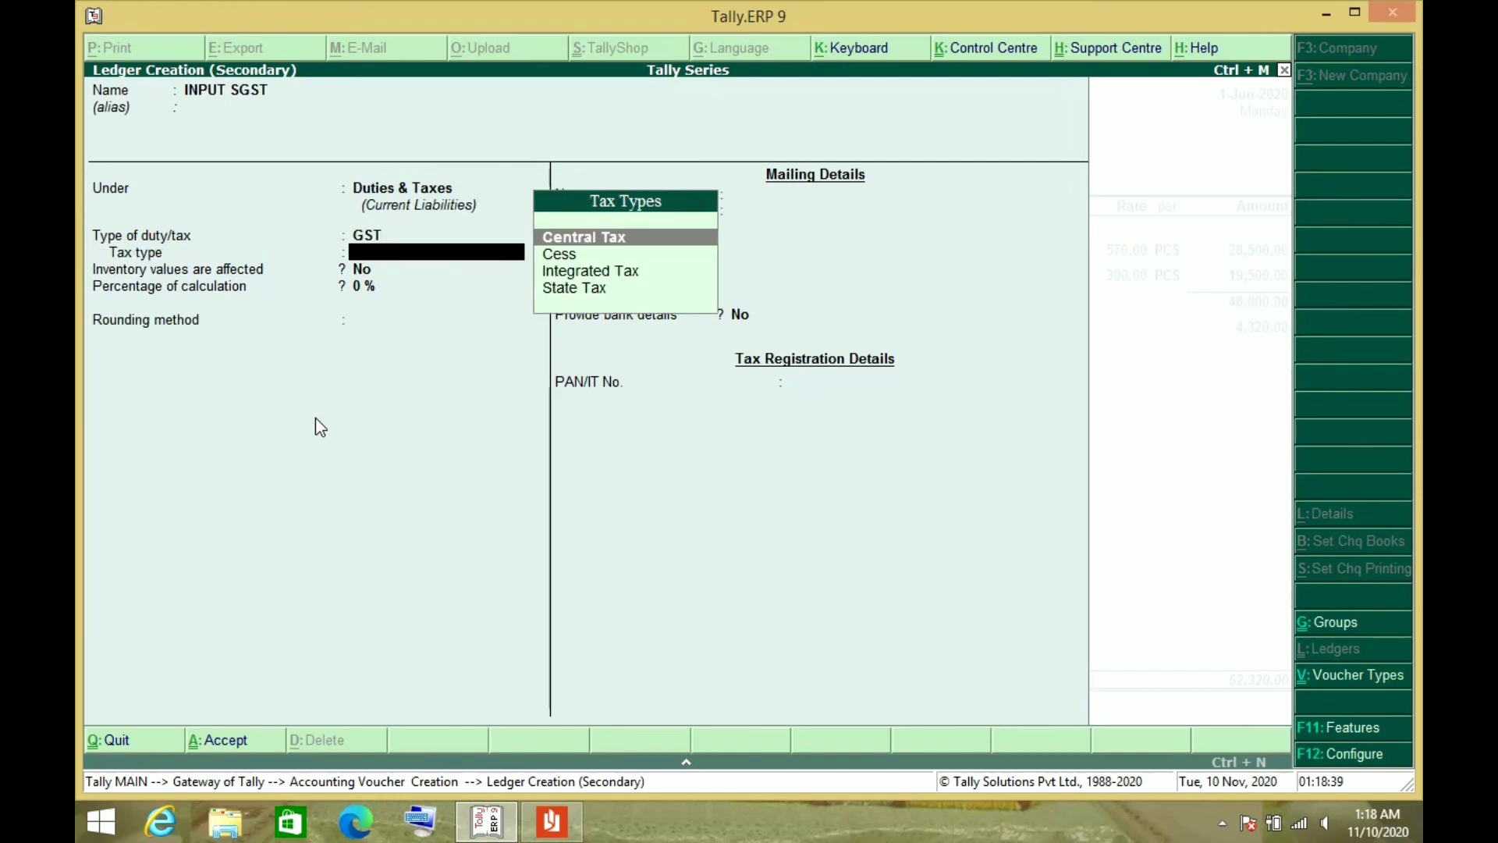
{"action": "key", "text": "Down"}
{"action": "key", "text": "Down"}
{"action": "key", "text": "Down"}
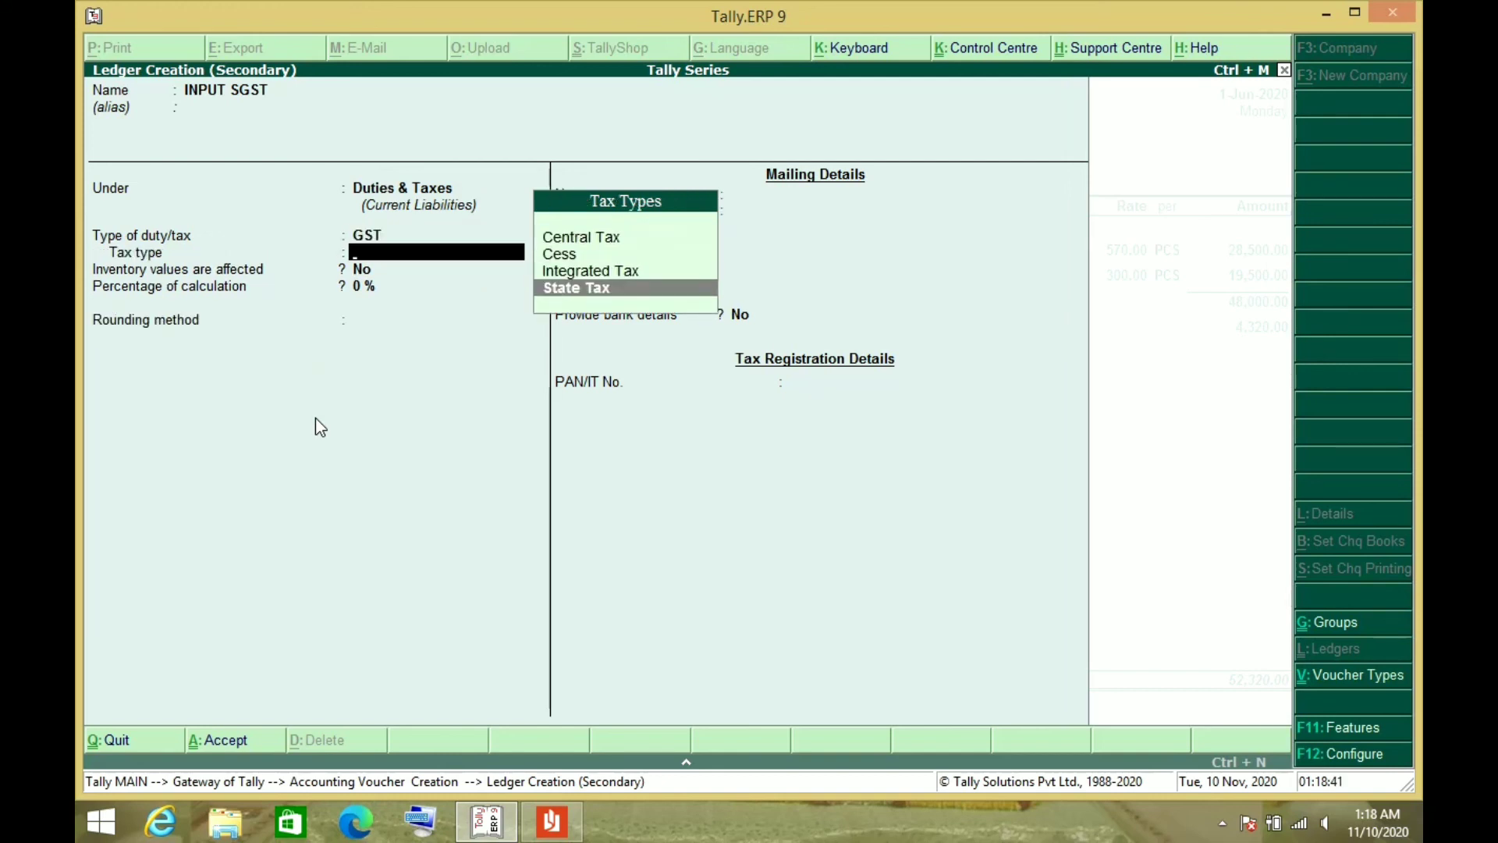
{"action": "key", "text": "Return"}
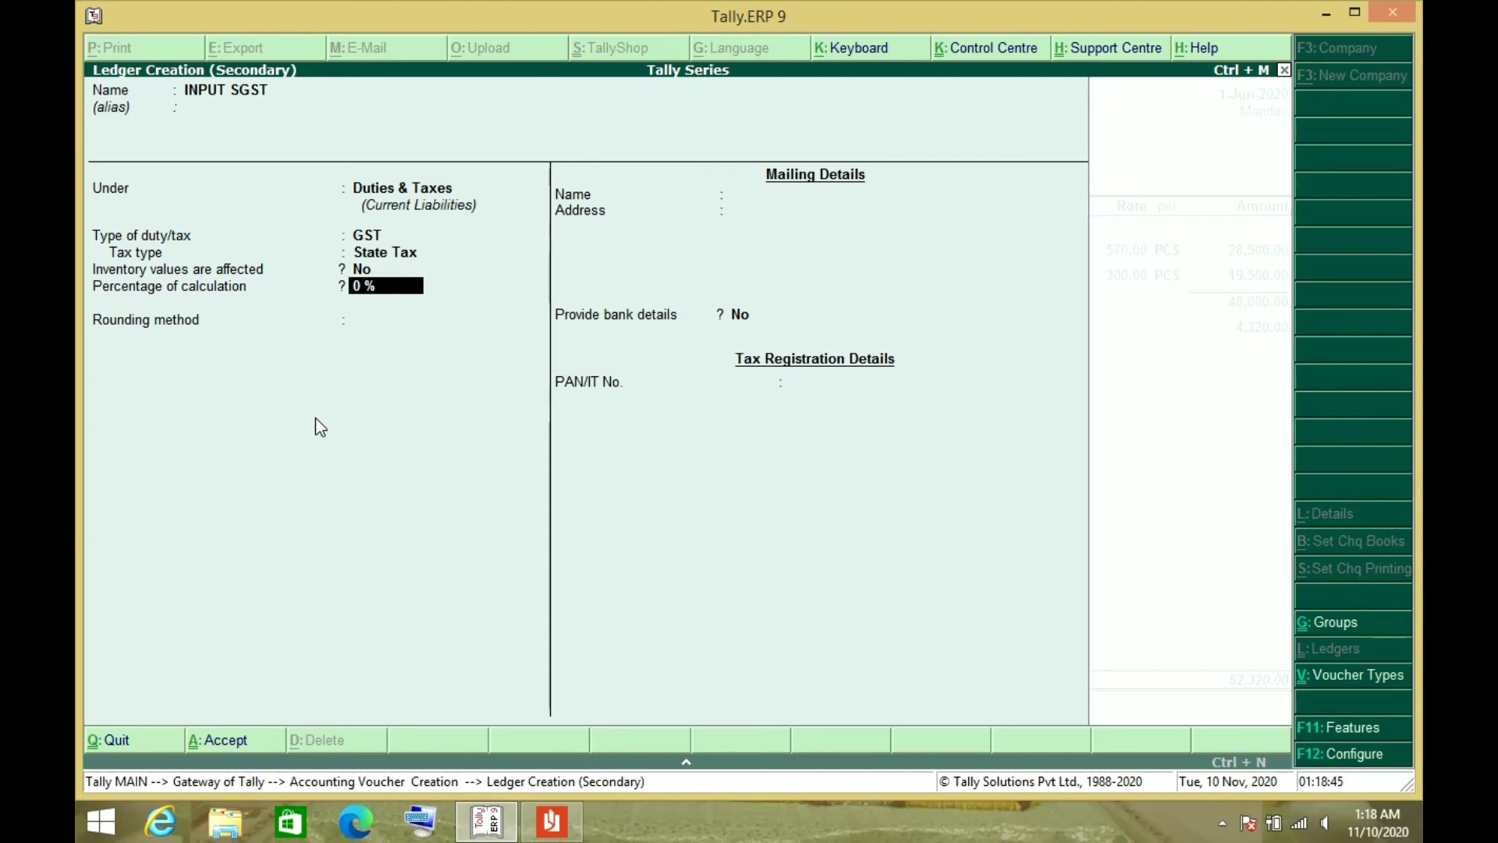
{"action": "key", "text": "Return"}
{"action": "key", "text": "Return"}
{"action": "key", "text": "Return"}
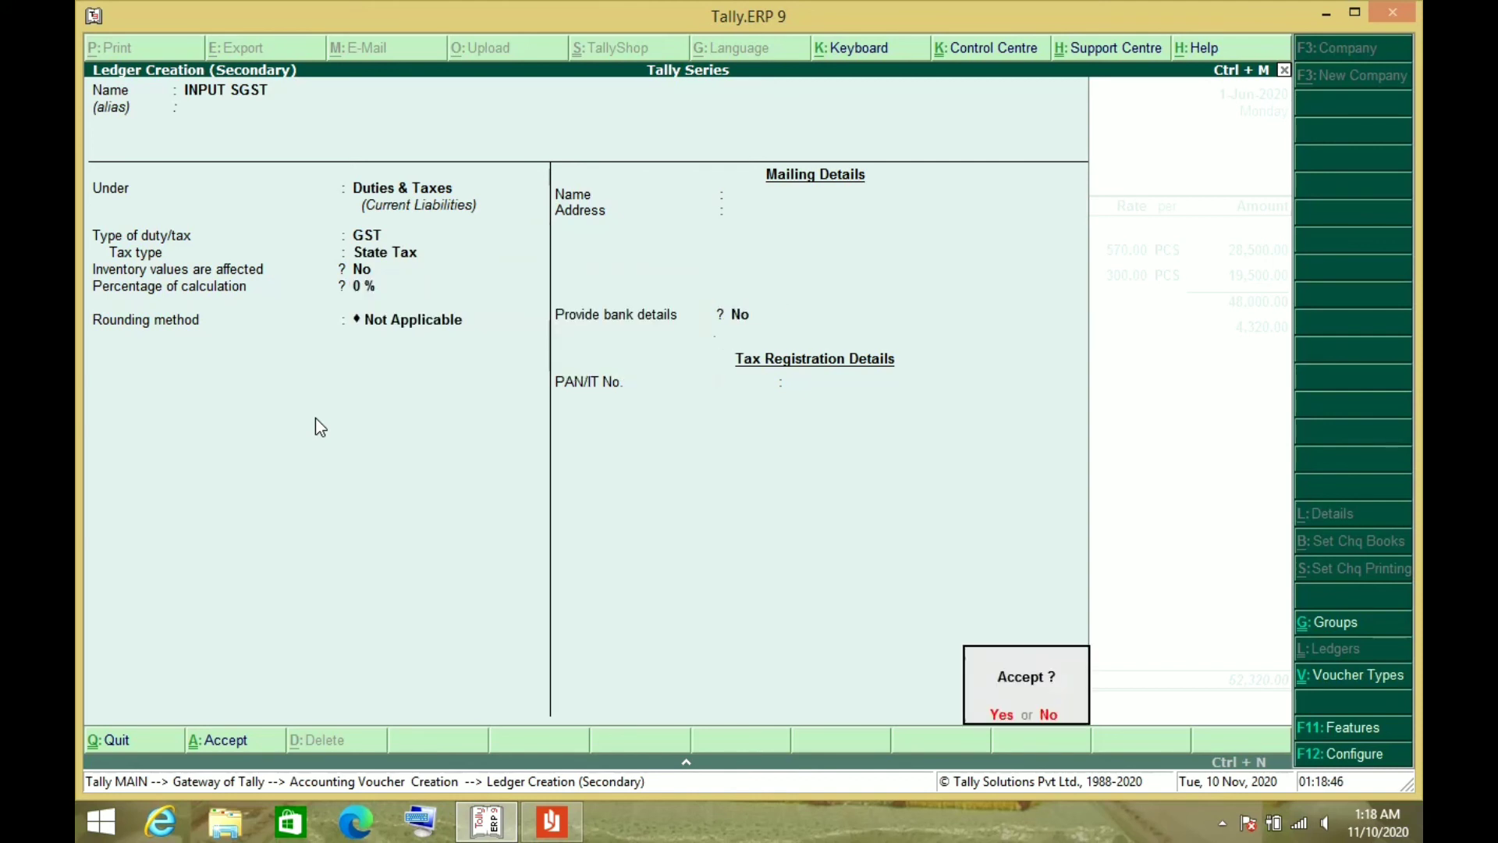
{"action": "key", "text": "Return"}
{"action": "key", "text": "Return"}
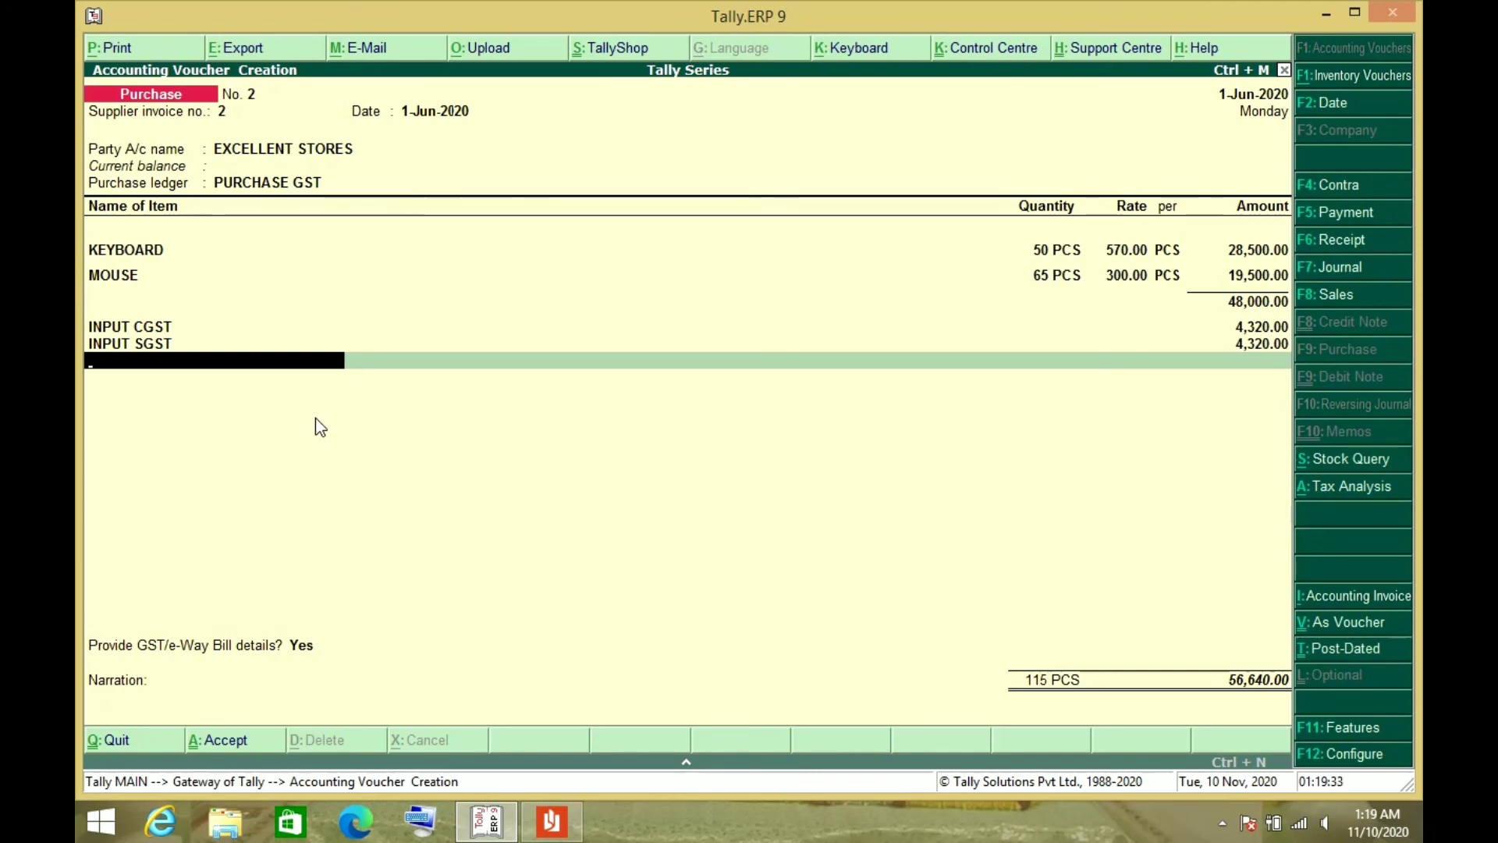
Step: Recheck the INPUT SGST line, end the ledger list and set Provide GST/e-Way Bill details to No
{"action": "key", "text": "BackSpace"}
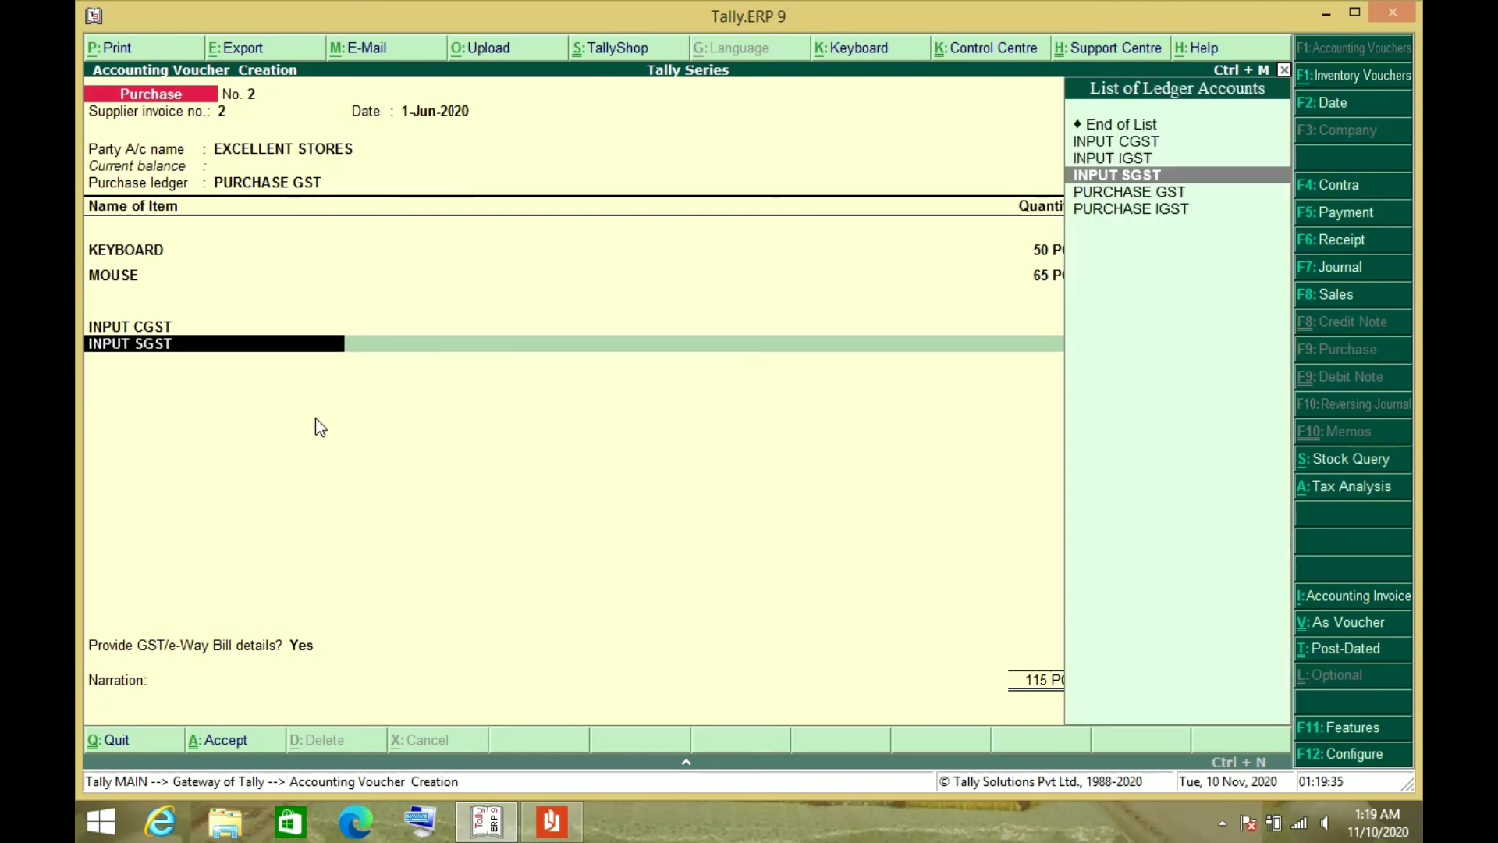
{"action": "key", "text": "Return"}
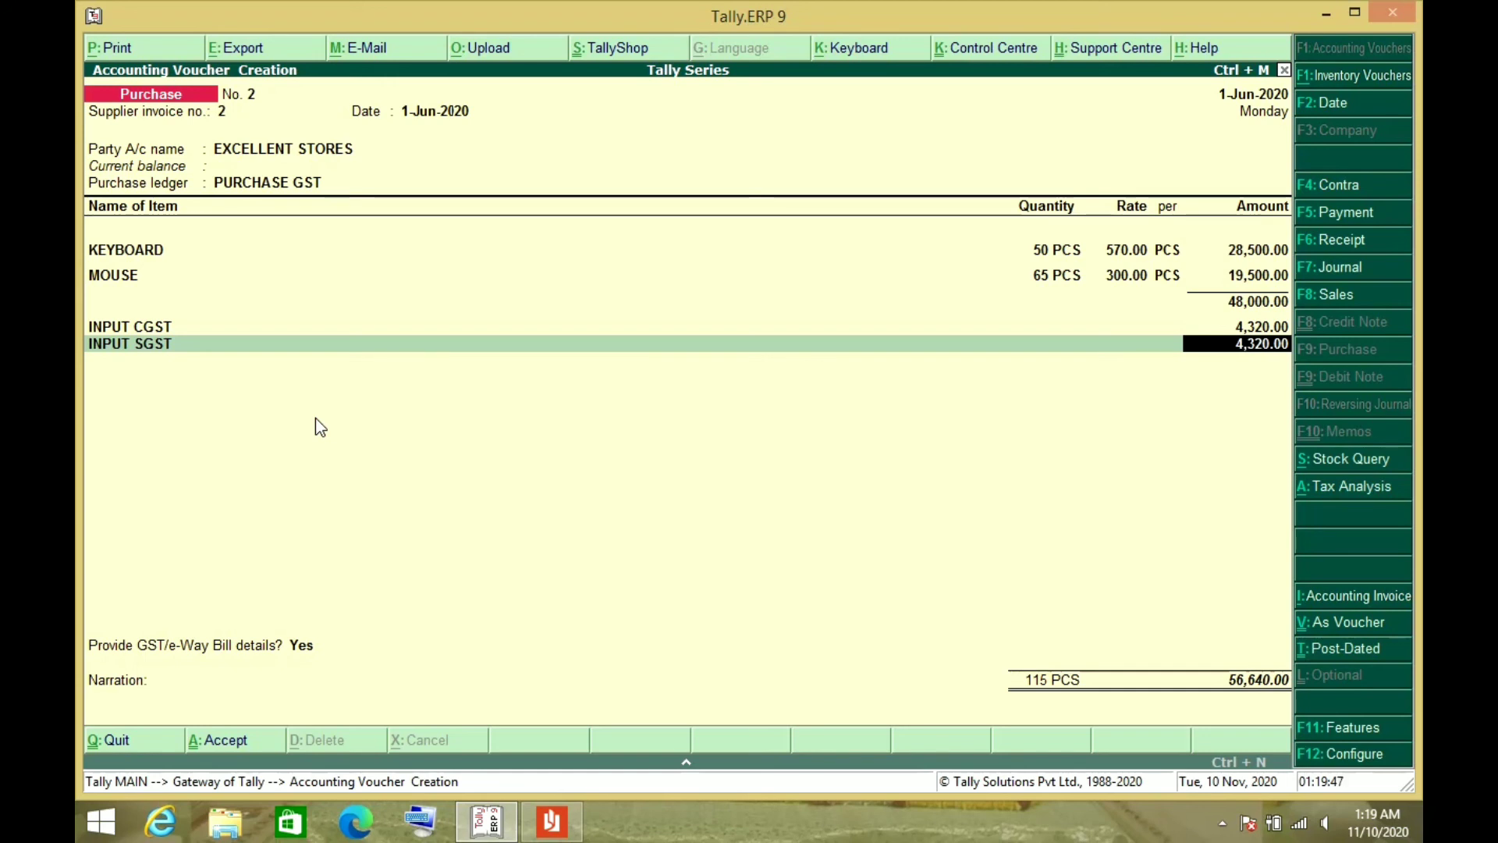
{"action": "key", "text": "Return"}
{"action": "key", "text": "Return"}
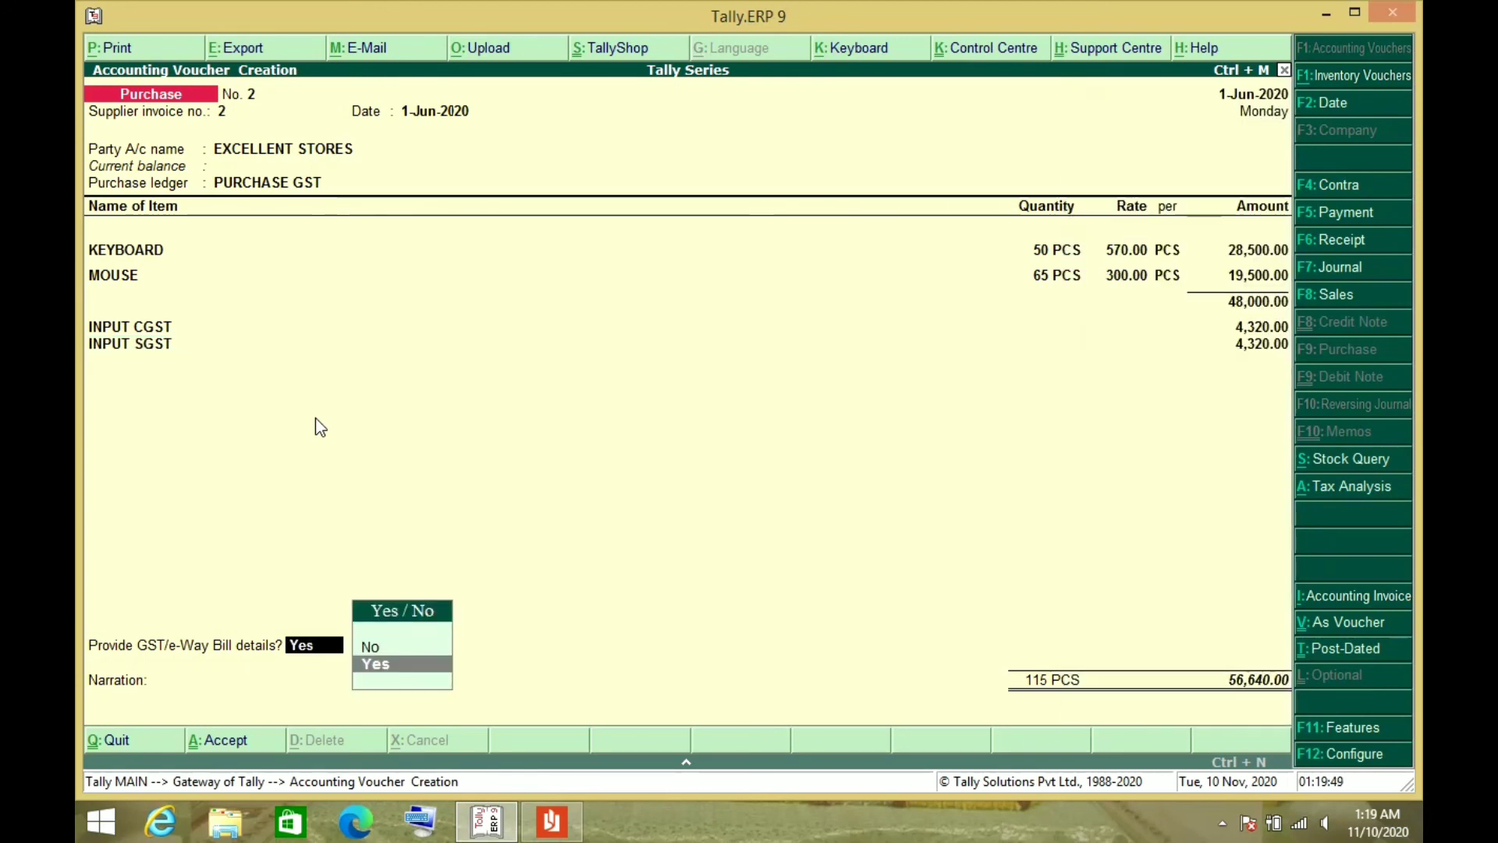
{"action": "key", "text": "Up"}
{"action": "key", "text": "Return"}
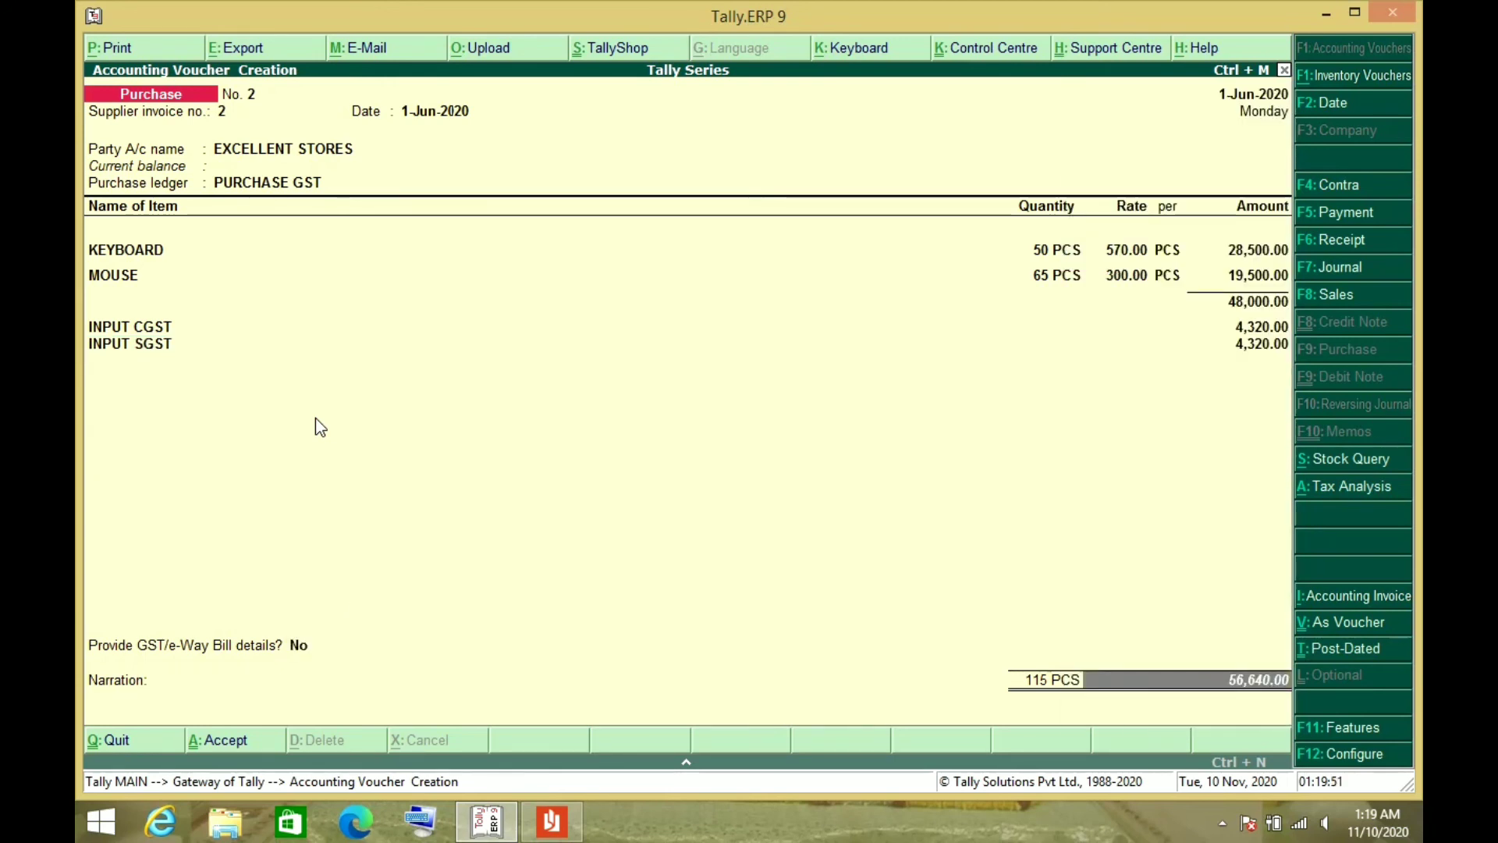
Step: Leave the narration blank, save the Excellent Stores purchase voucher and return to the Gateway of Tally
{"action": "key", "text": "Return"}
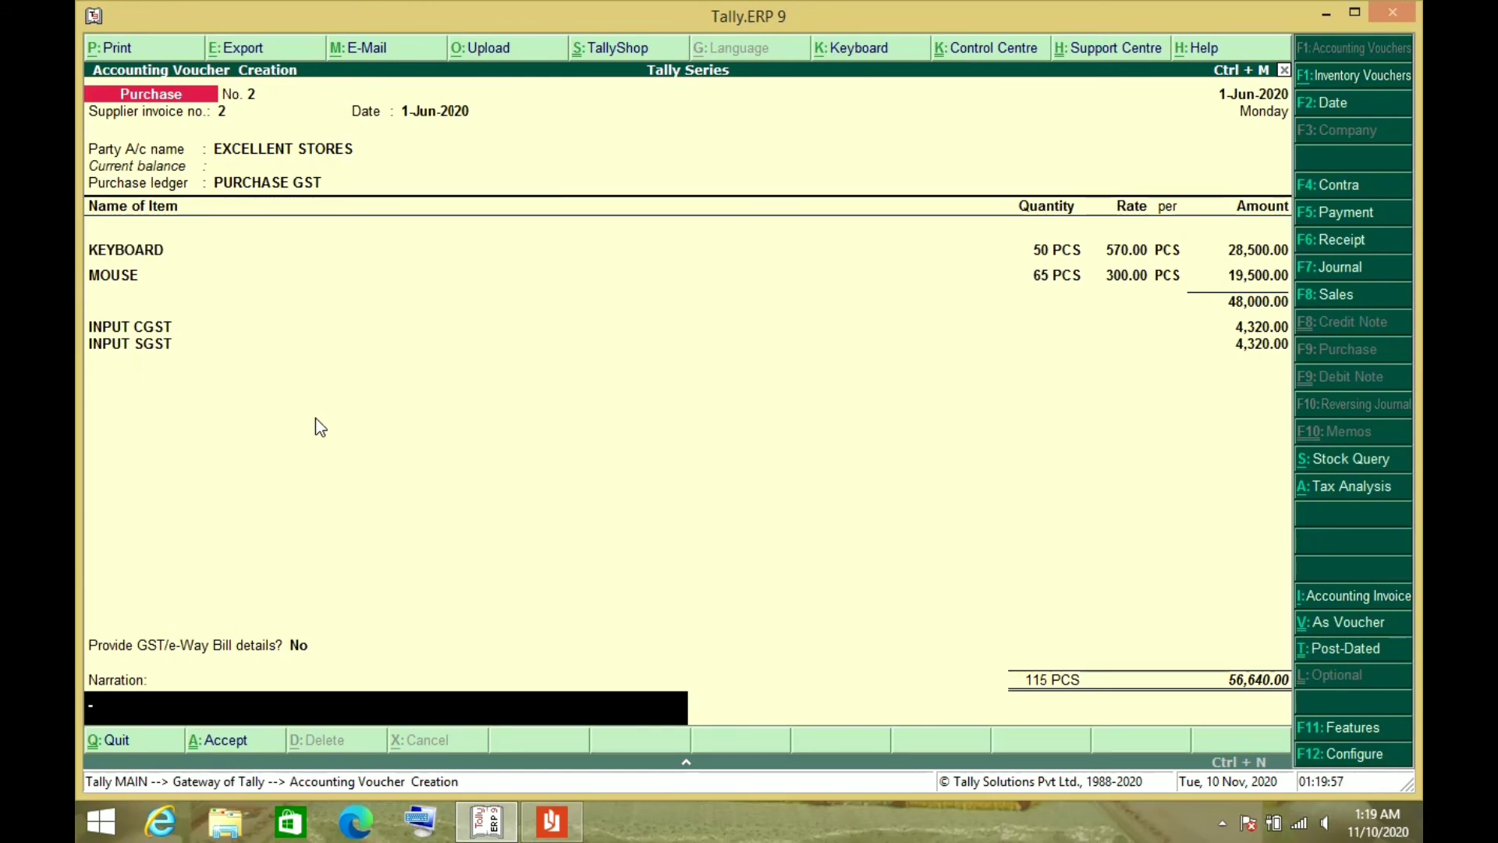
{"action": "key", "text": "Return"}
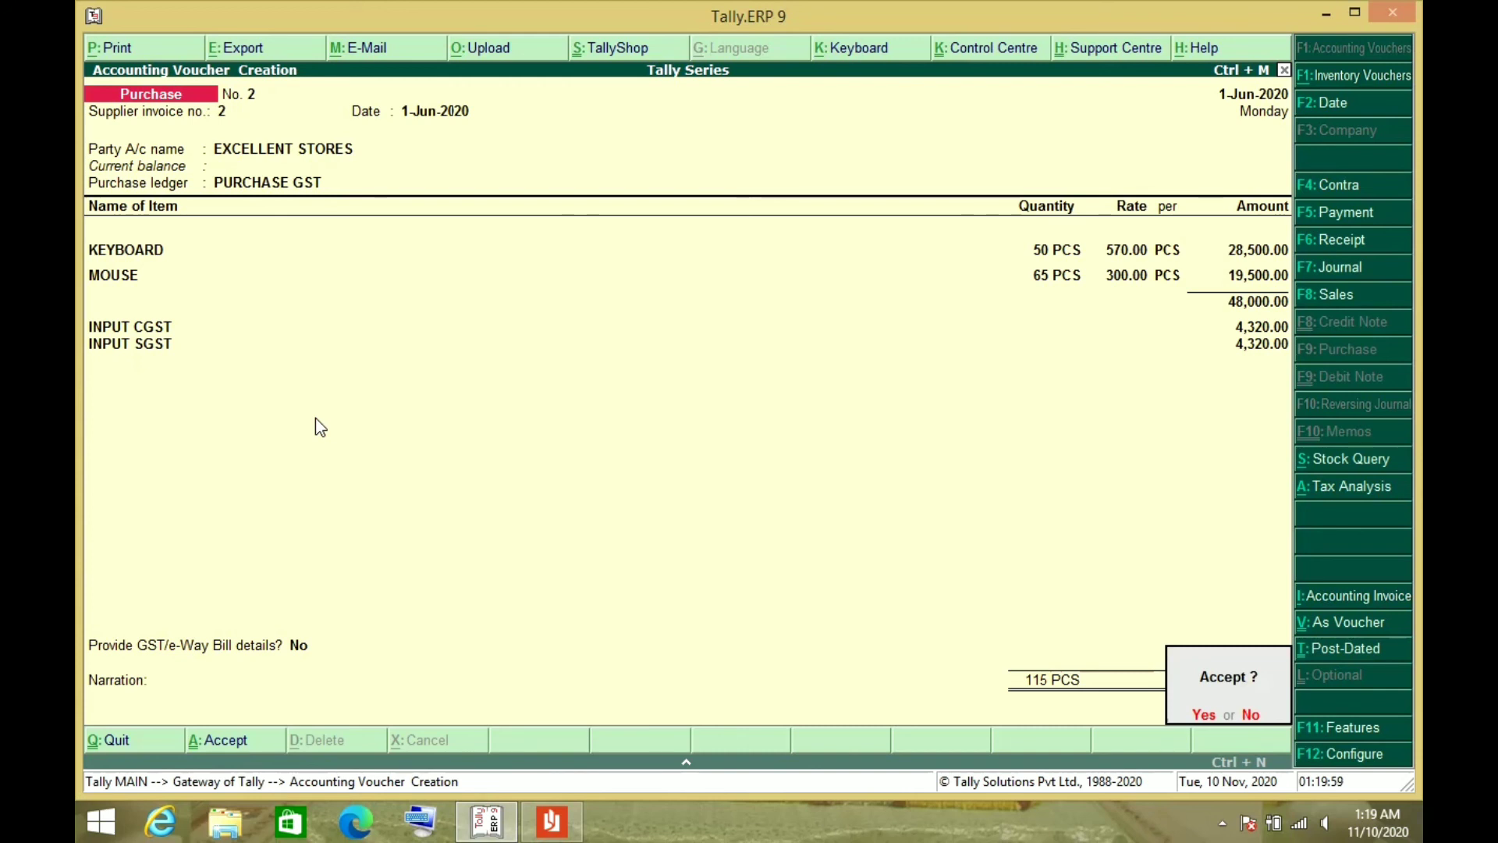
{"action": "key", "text": "Return"}
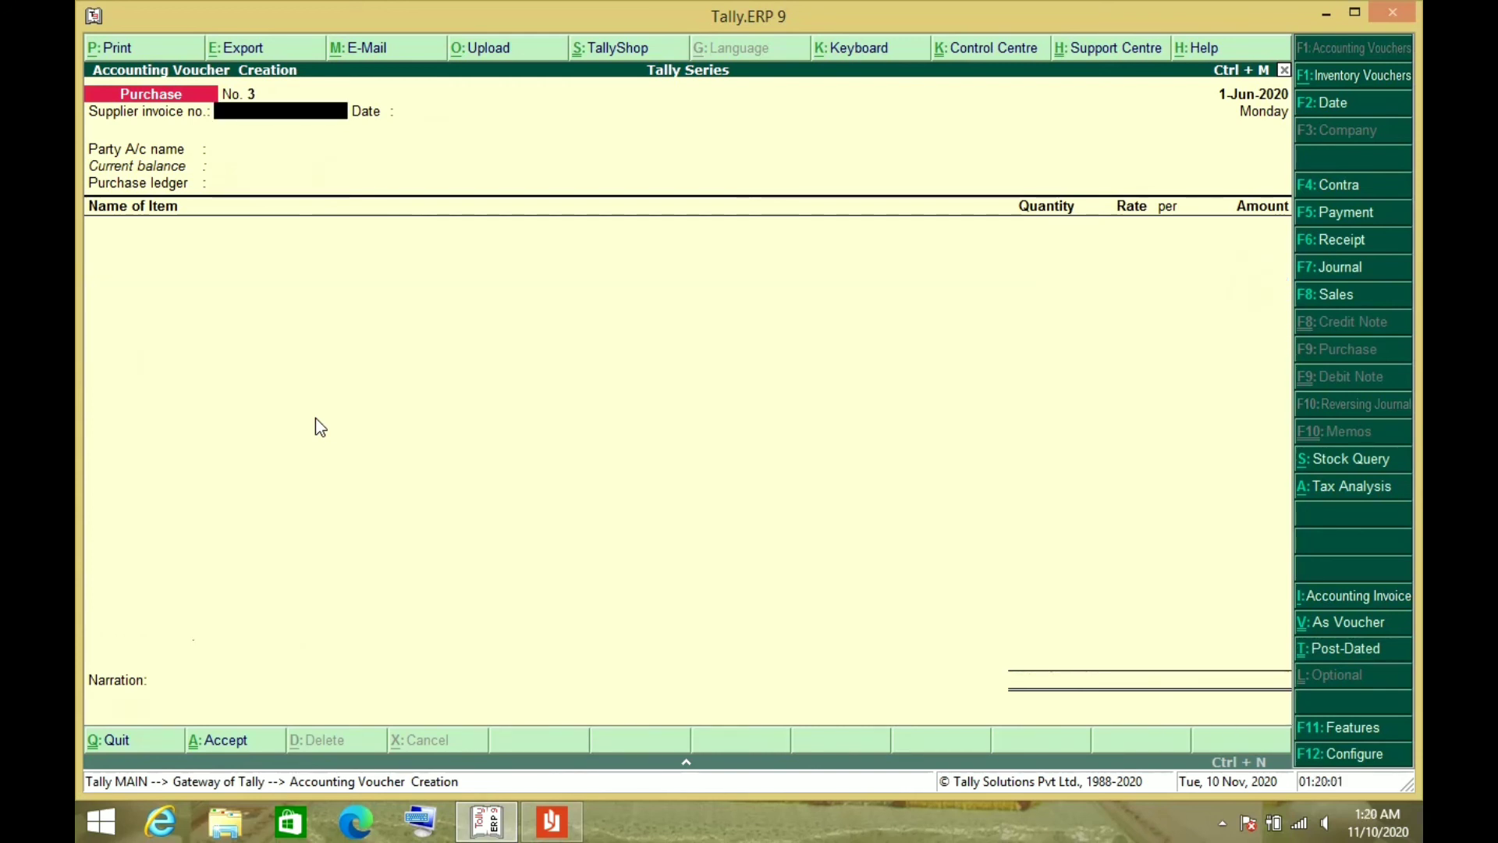
{"action": "key", "text": "Escape"}
{"action": "key", "text": "Return"}
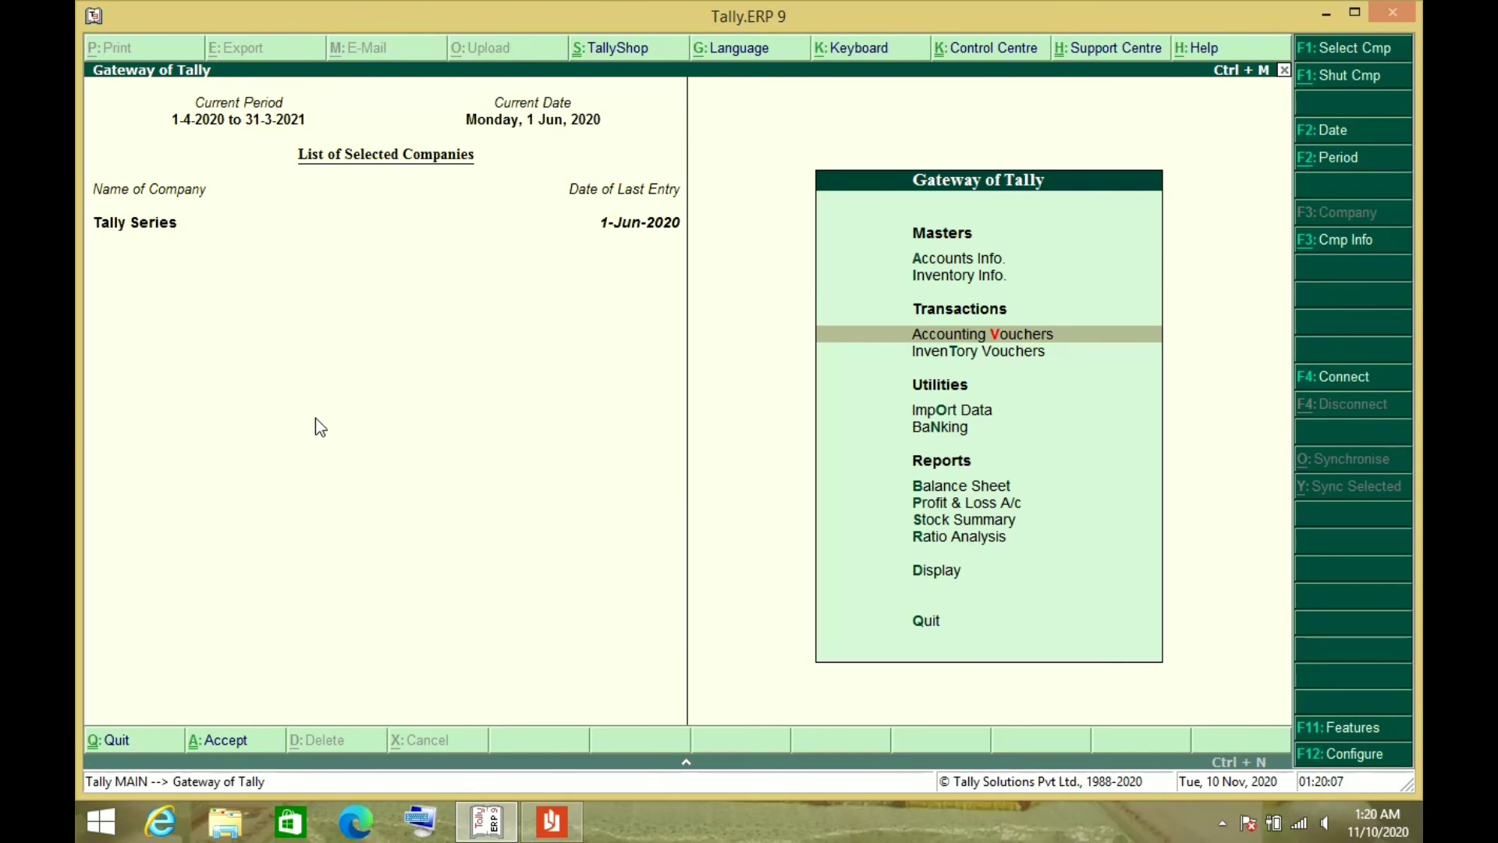
Step: Display the Day Book to check the recorded purchase vouchers
{"action": "key", "text": "Down"}
{"action": "key", "text": "Down"}
{"action": "key", "text": "Down"}
{"action": "key", "text": "Down"}
{"action": "key", "text": "Down"}
{"action": "key", "text": "Down"}
{"action": "key", "text": "Down"}
{"action": "key", "text": "Down"}
{"action": "key", "text": "Down"}
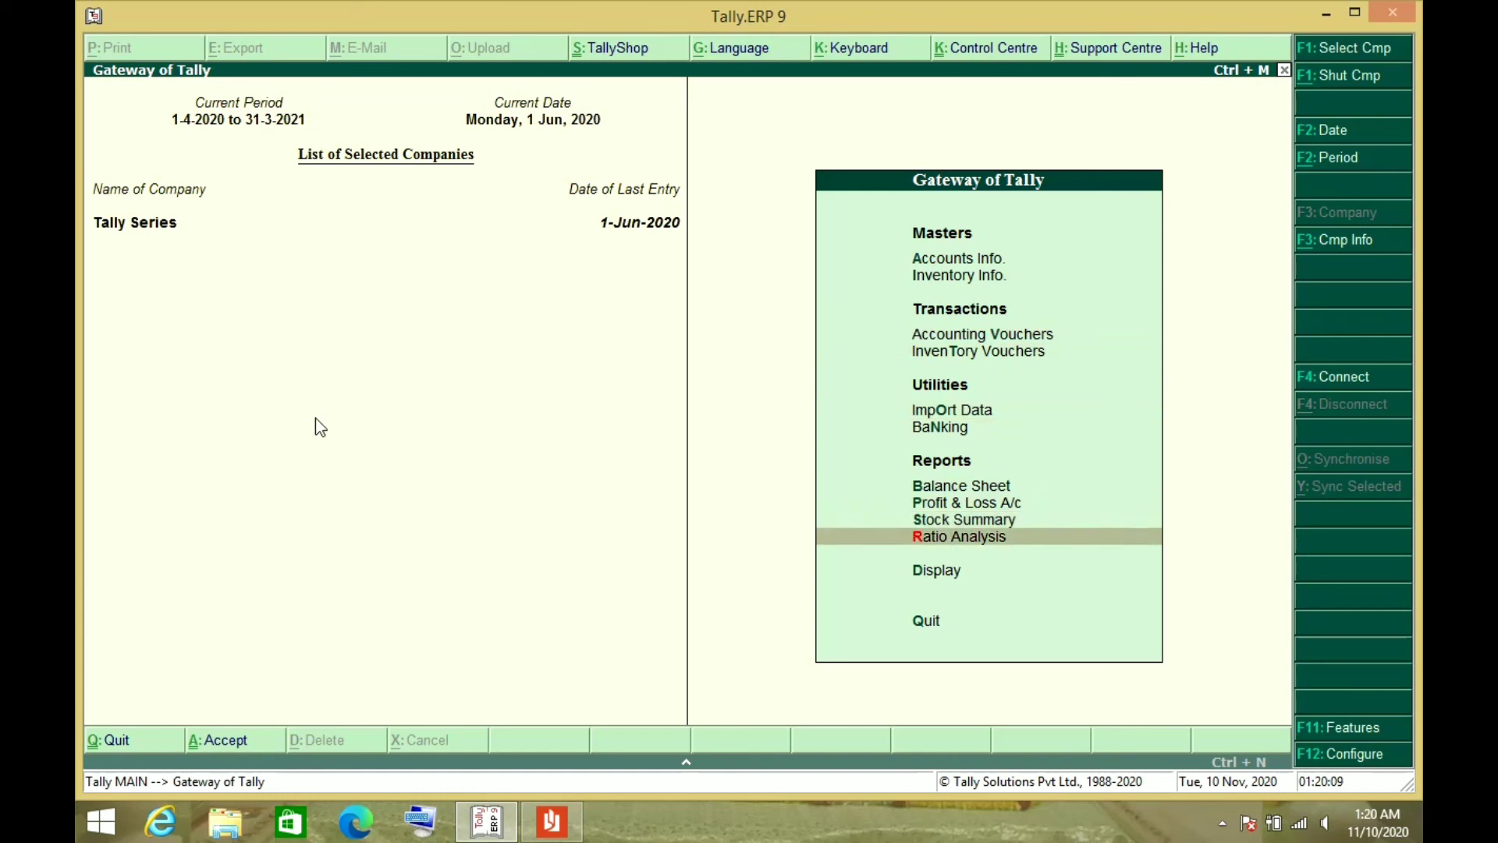
{"action": "key", "text": "Up"}
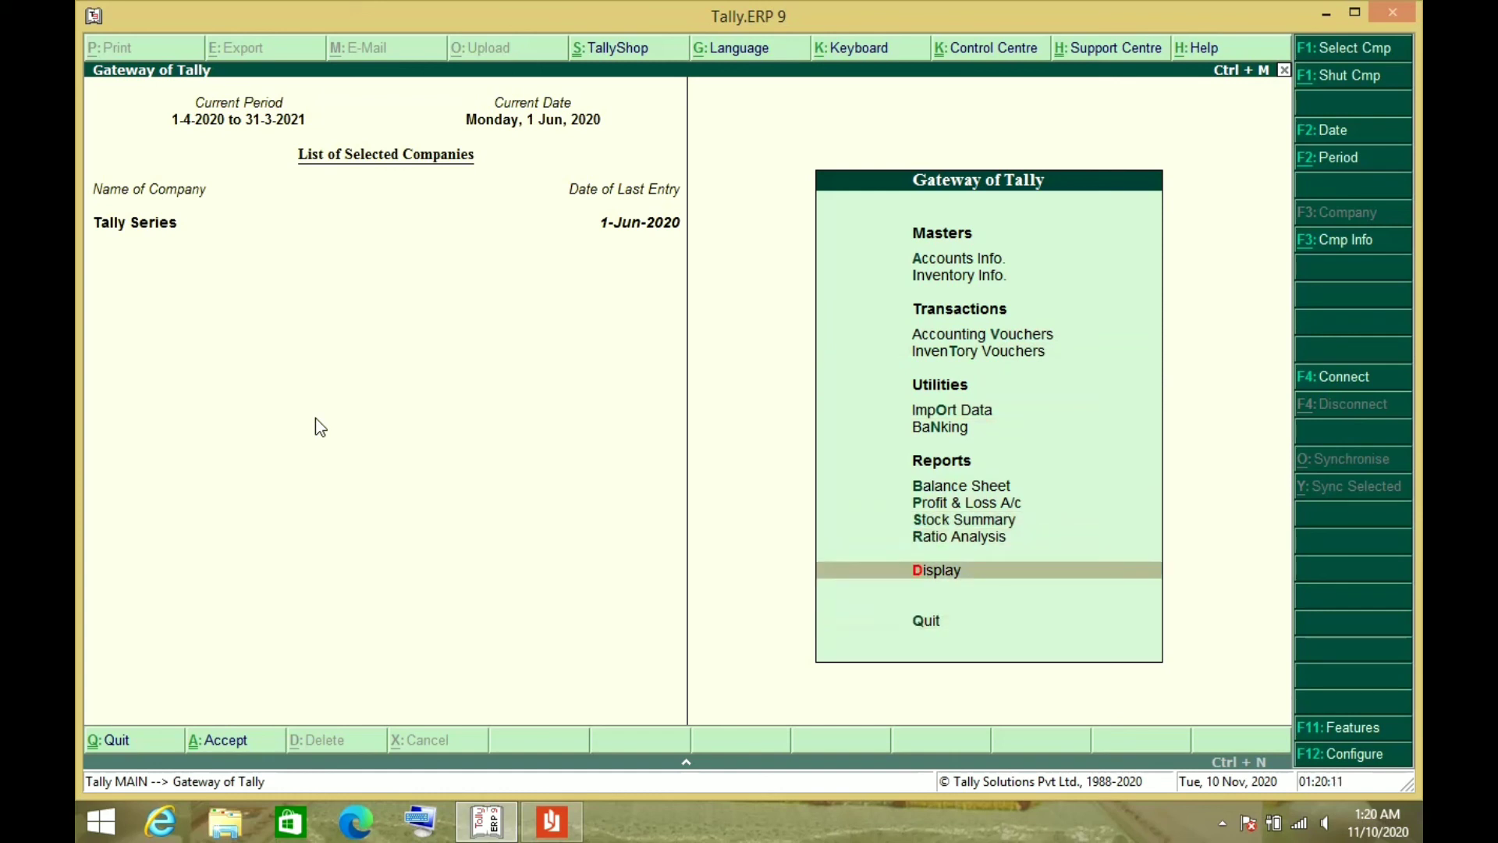
{"action": "key", "text": "Return"}
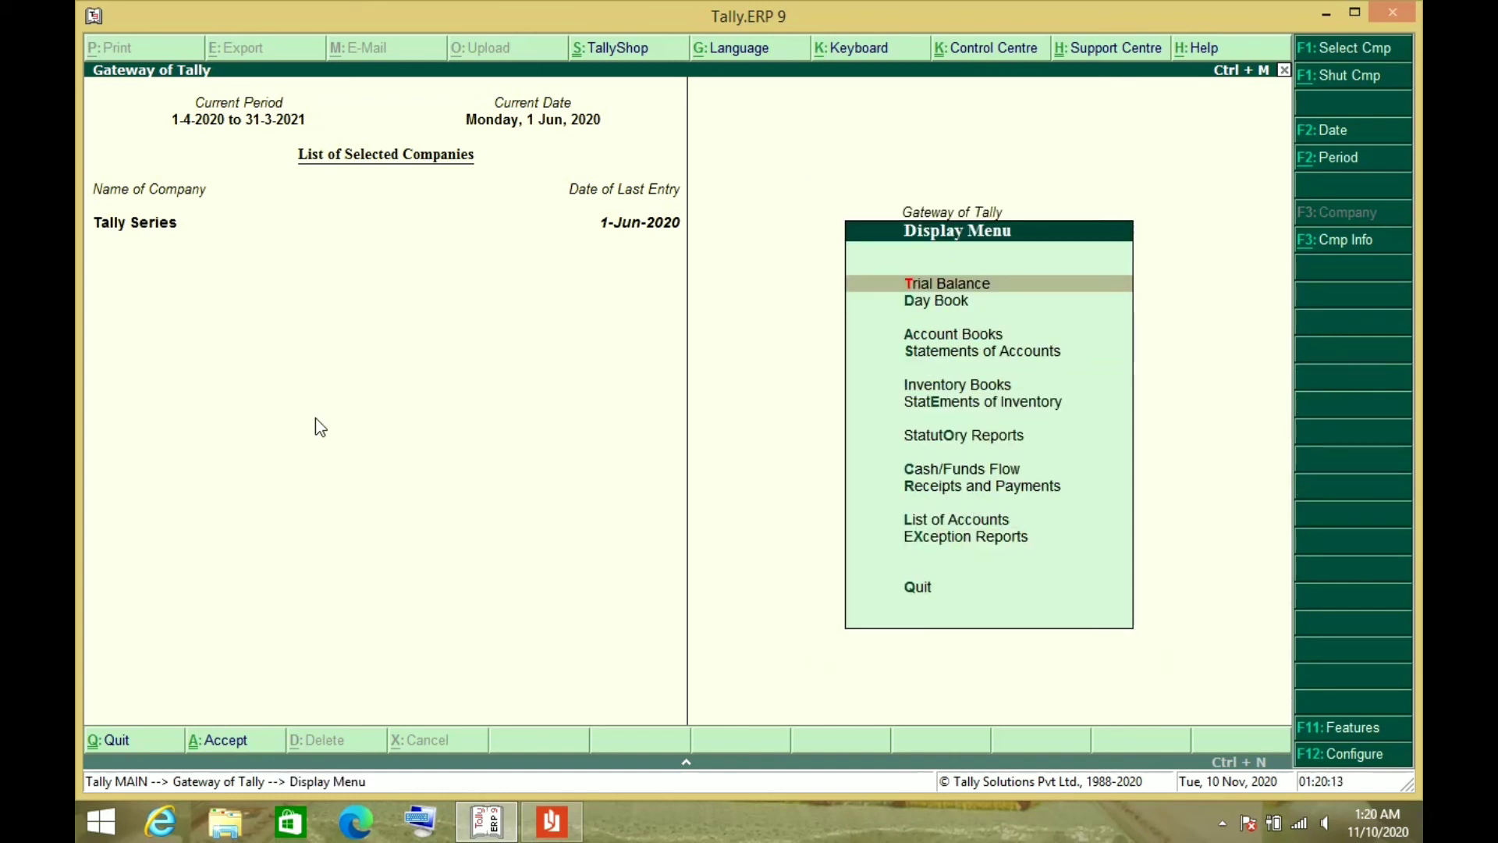
{"action": "key", "text": "Down"}
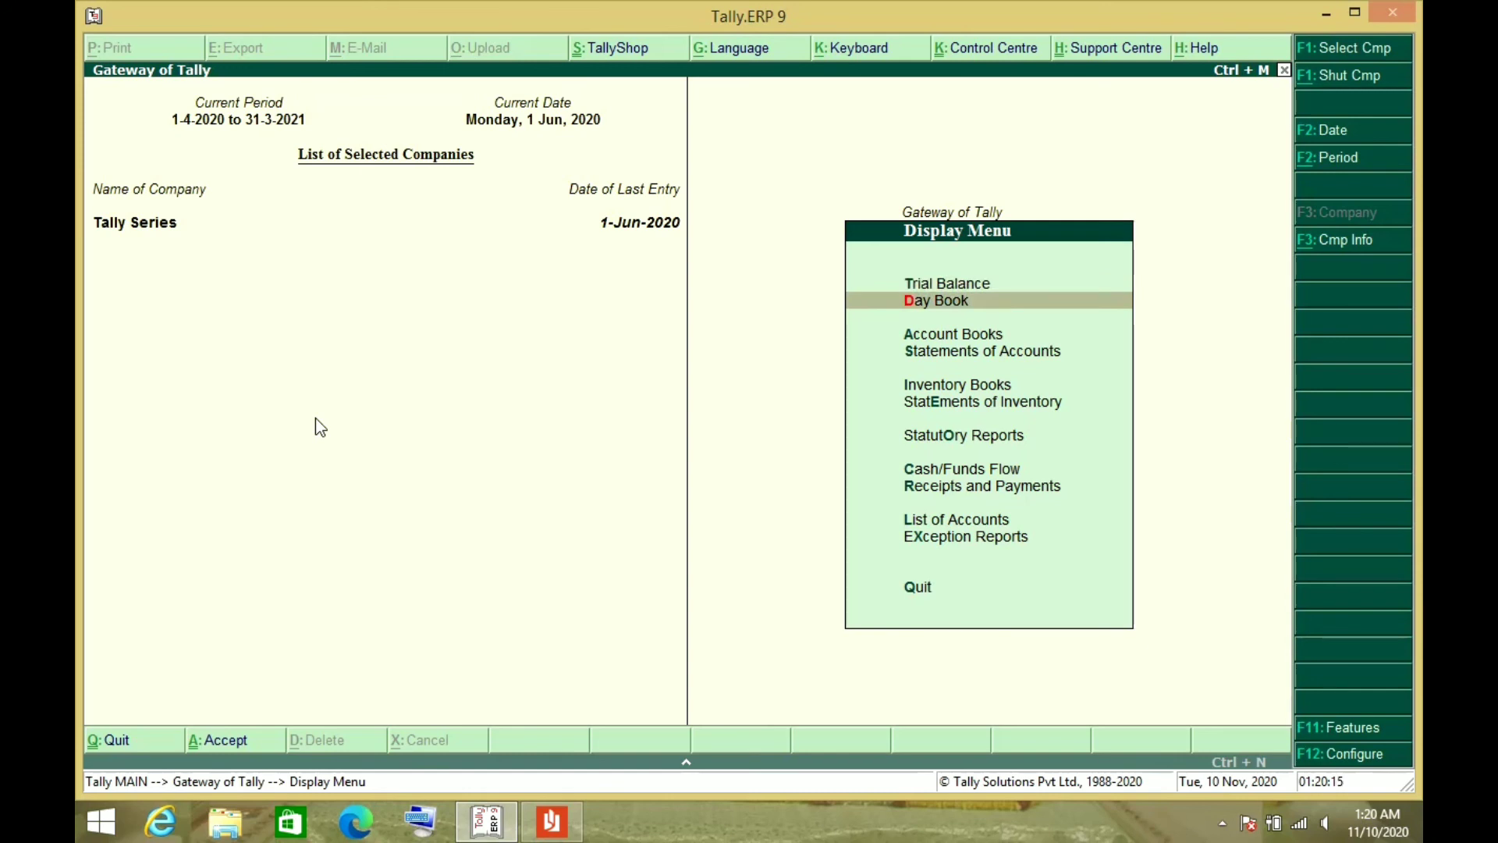
{"action": "key", "text": "Return"}
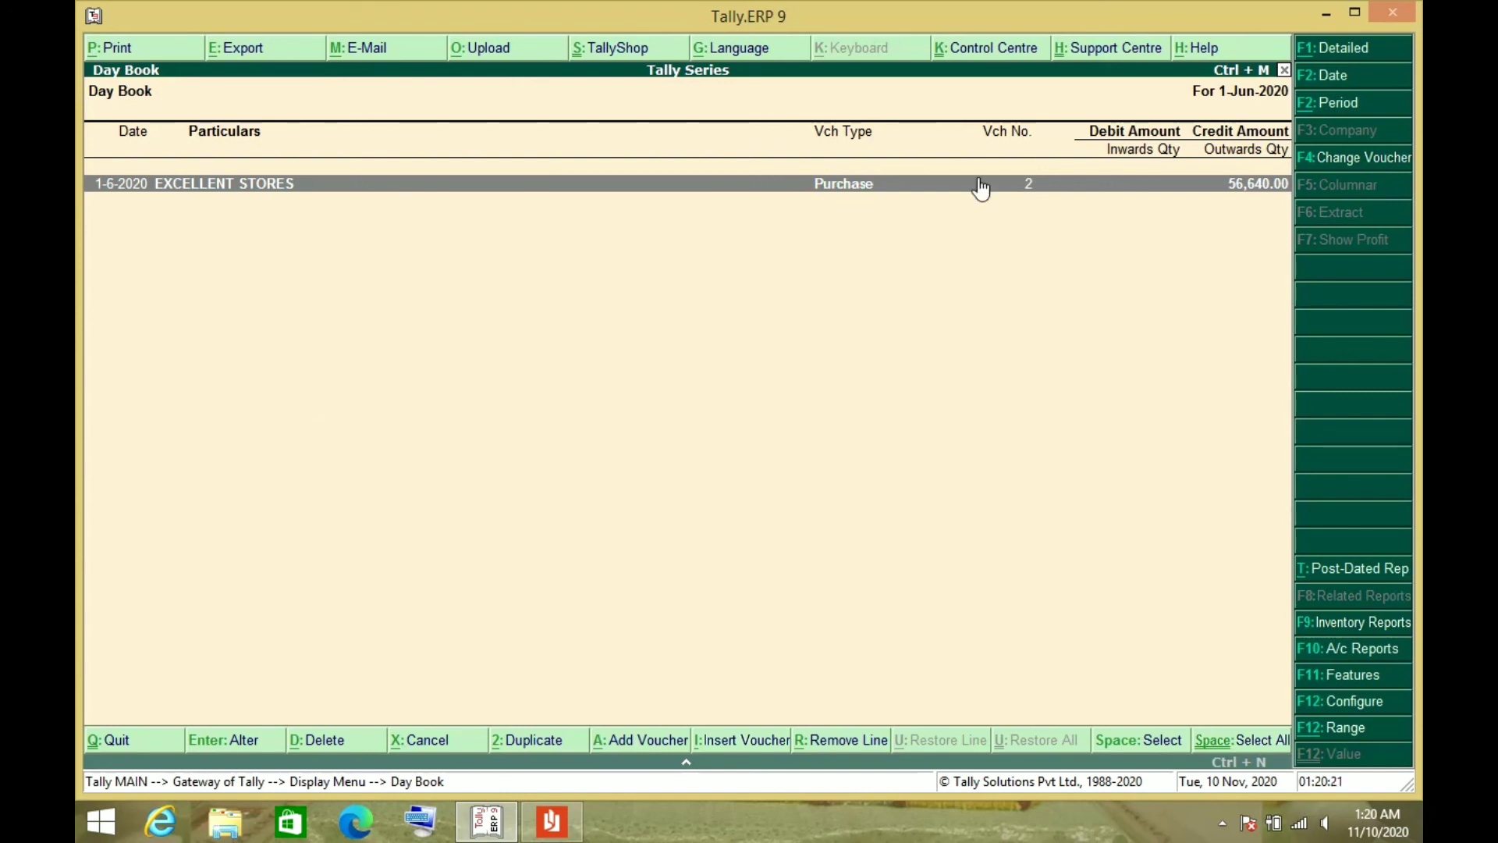
Step: Review the Excellent Stores purchase voucher from the Day Book, then close it without changes
{"action": "left_click", "coordinate": [1029, 191]}
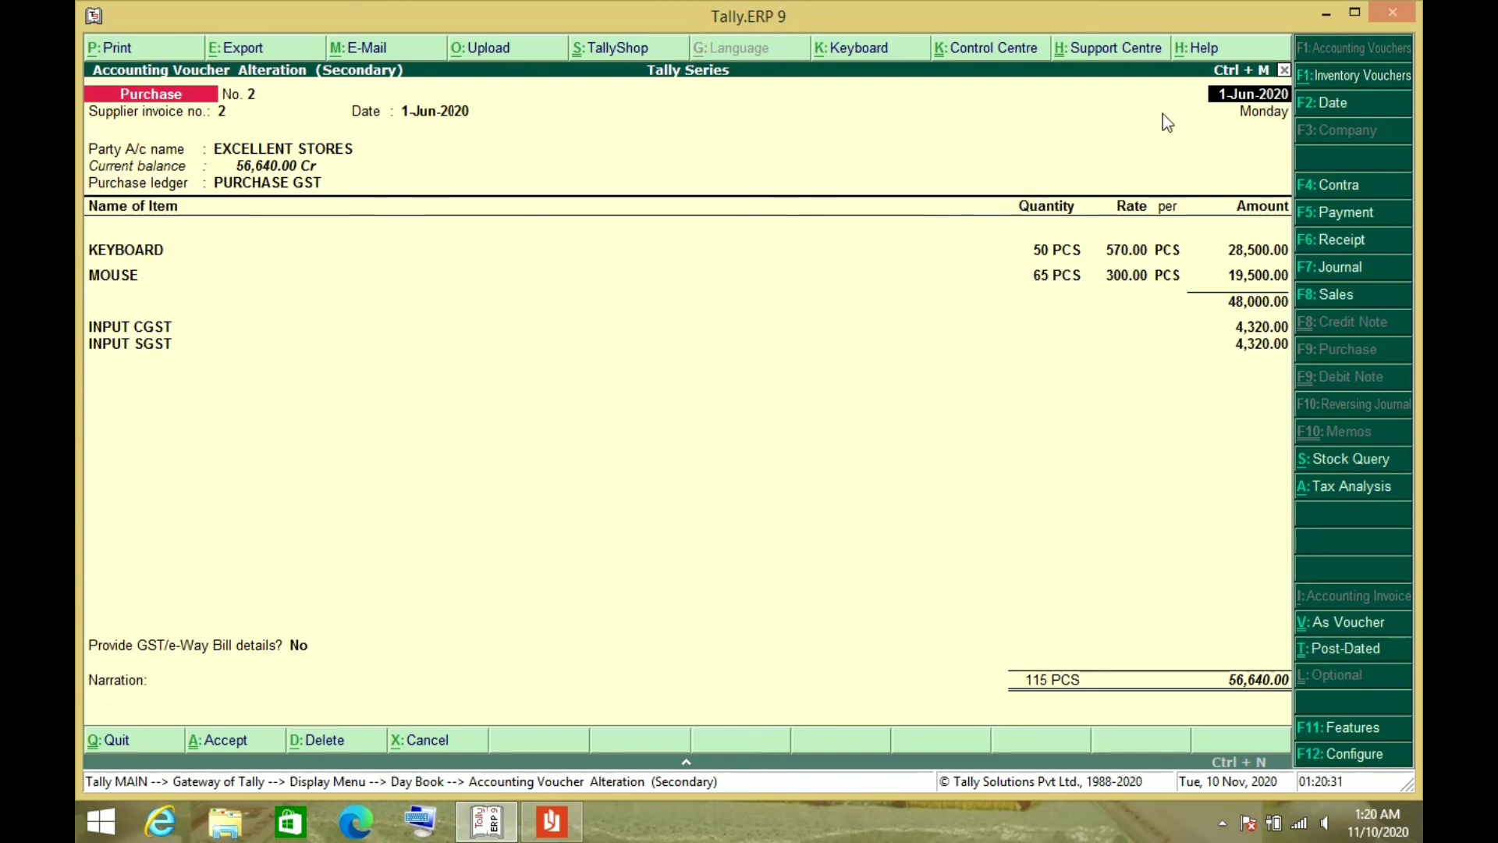
{"action": "key", "text": "Escape"}
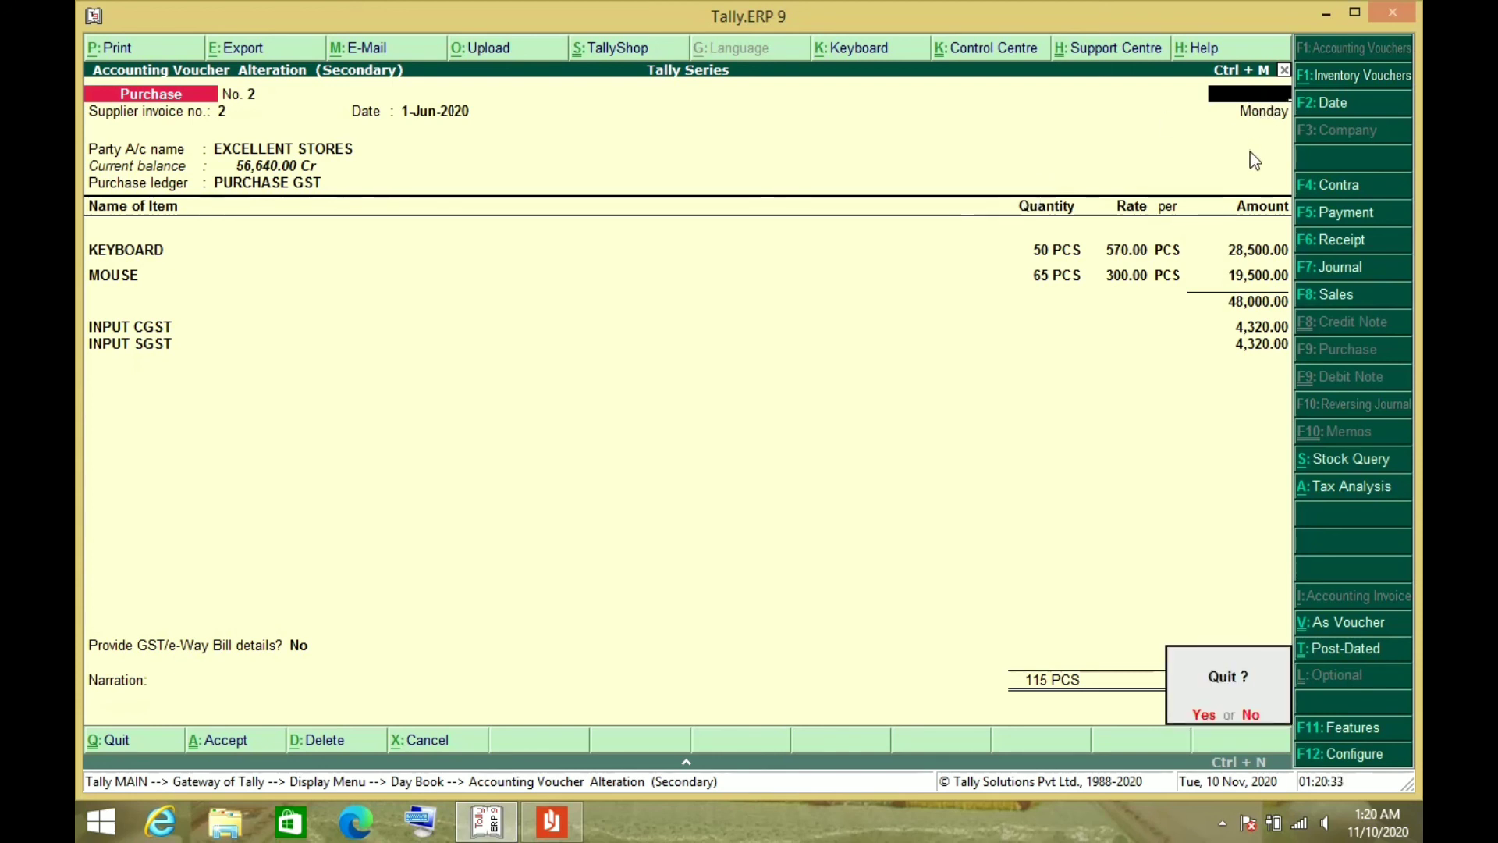
{"action": "key", "text": "Return"}
Step: Change the Day Book date to 1-4 to show the April purchase
{"action": "key", "text": "F2"}
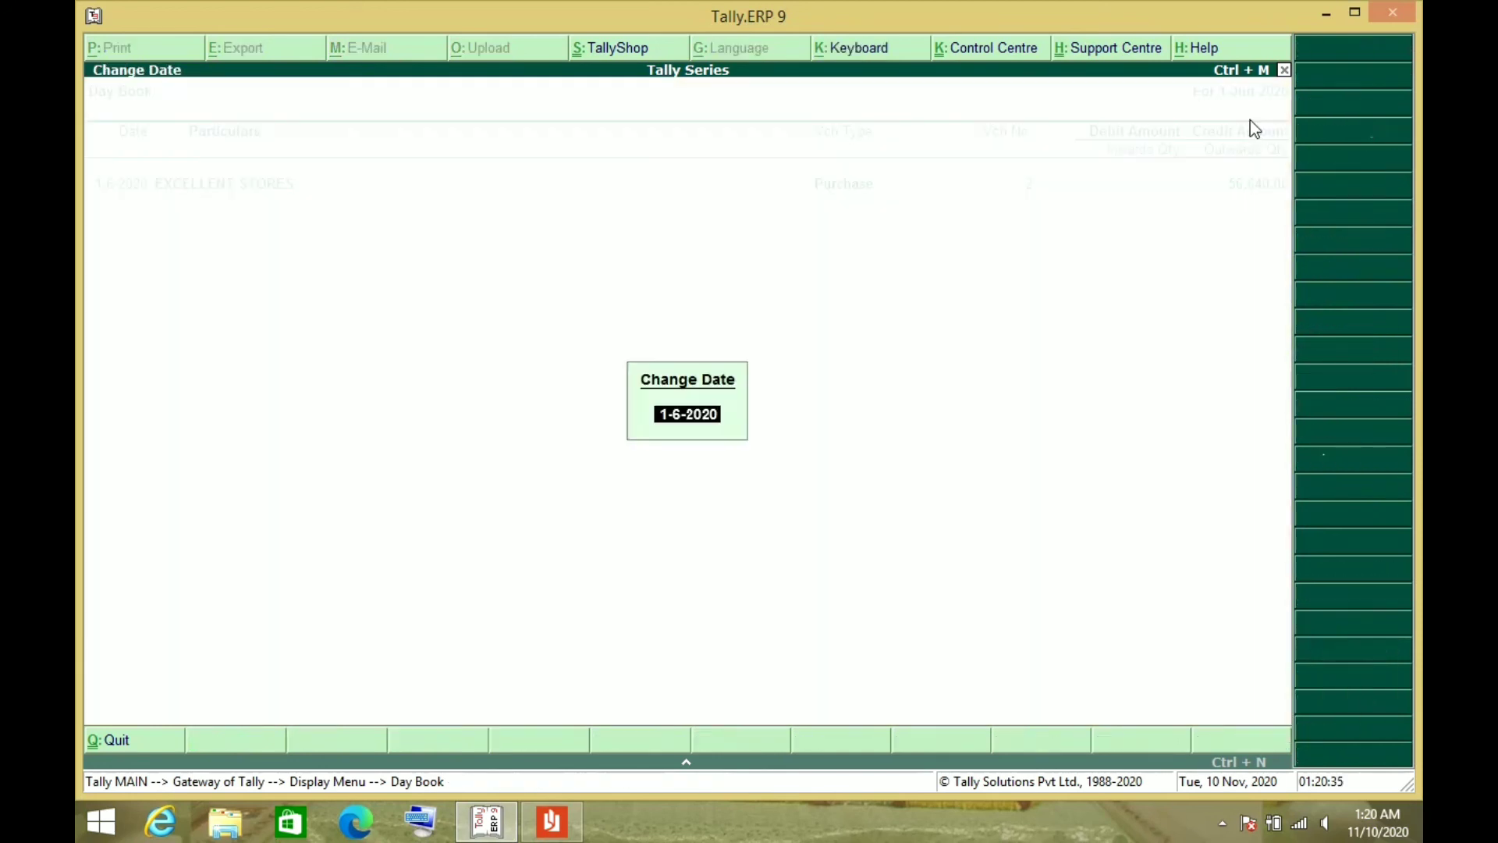
{"action": "type", "text": "1-"}
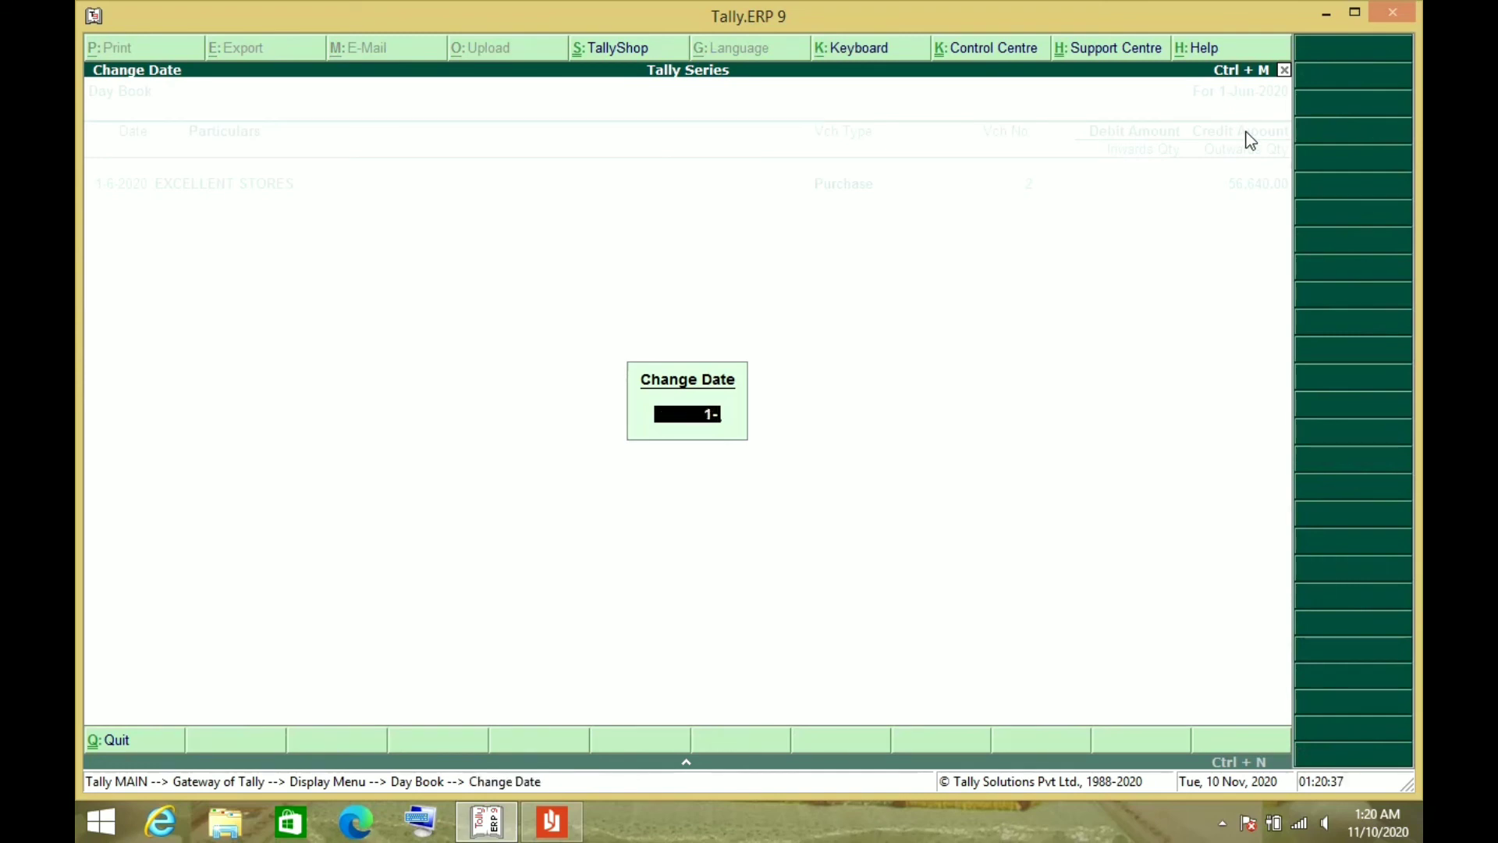
{"action": "type", "text": "4"}
{"action": "key", "text": "Return"}
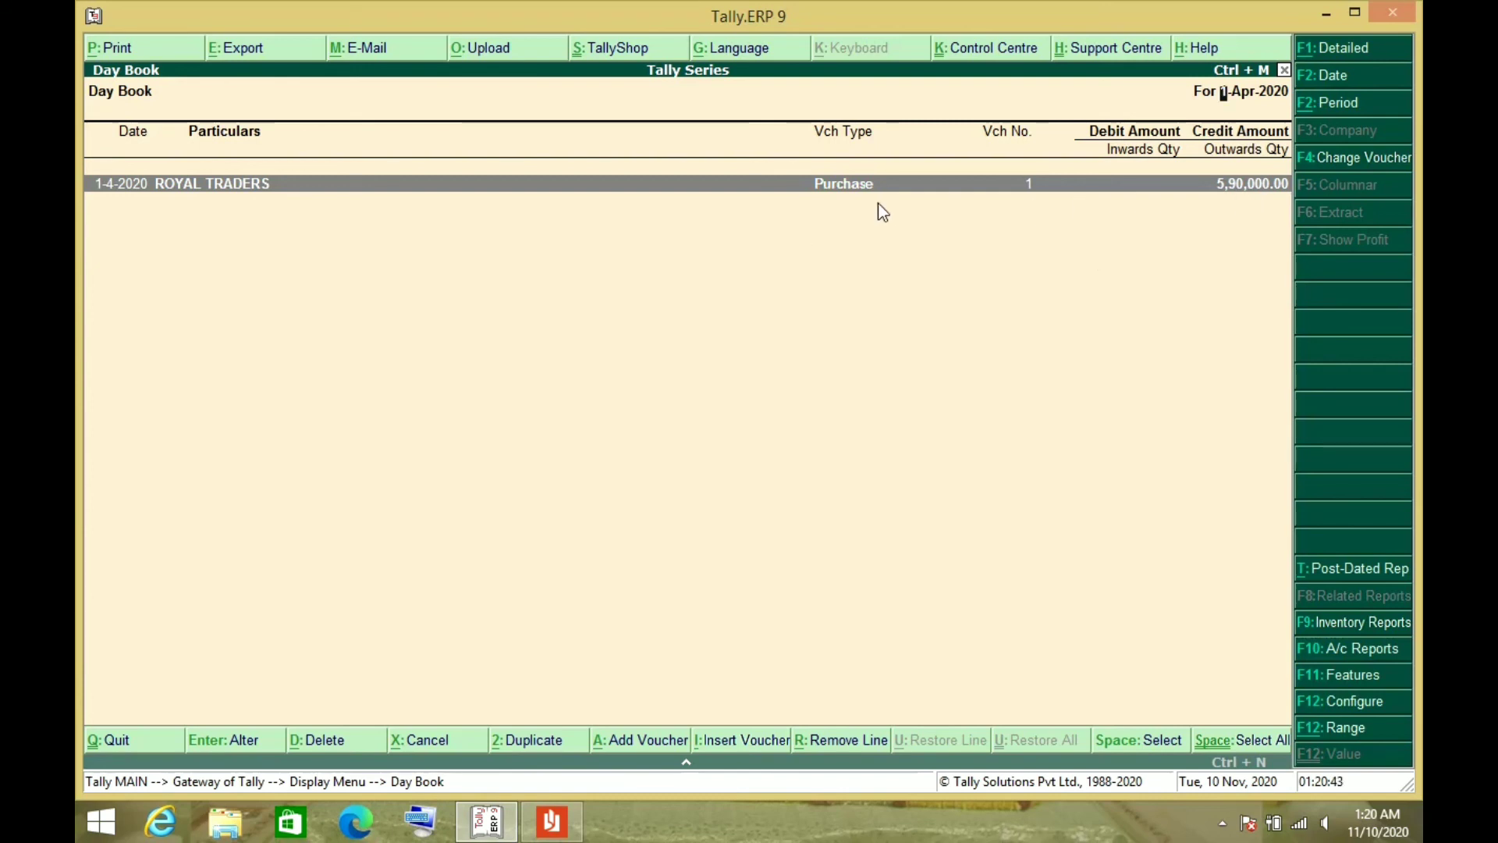
Step: Review the Royal Traders purchase voucher, close it without changes and return to the Gateway of Tally
{"action": "key", "text": "Return"}
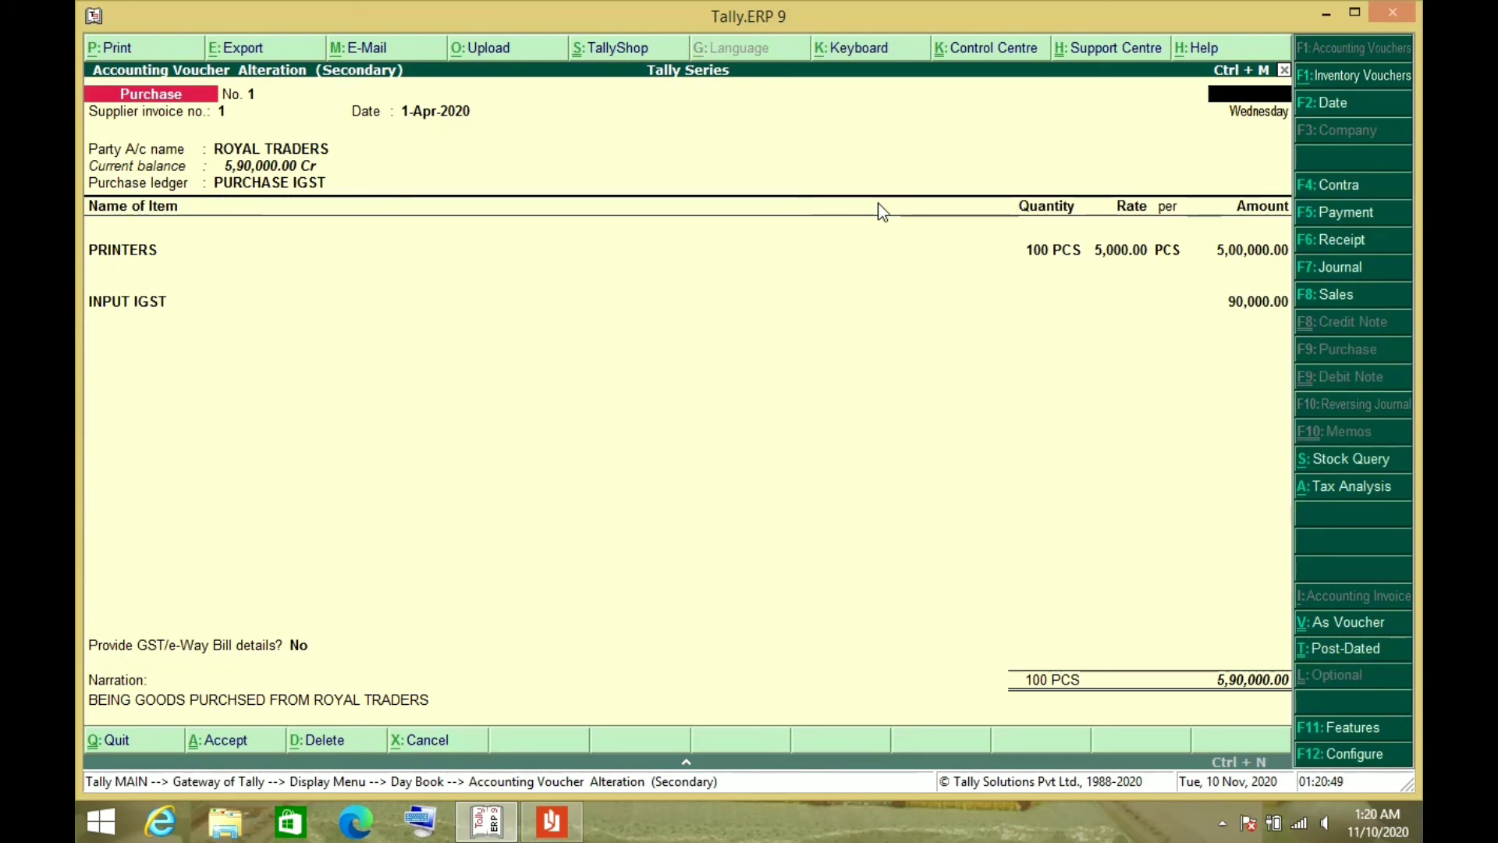
{"action": "key", "text": "Escape"}
{"action": "key", "text": "Return"}
{"action": "key", "text": "Escape"}
{"action": "key", "text": "Escape"}
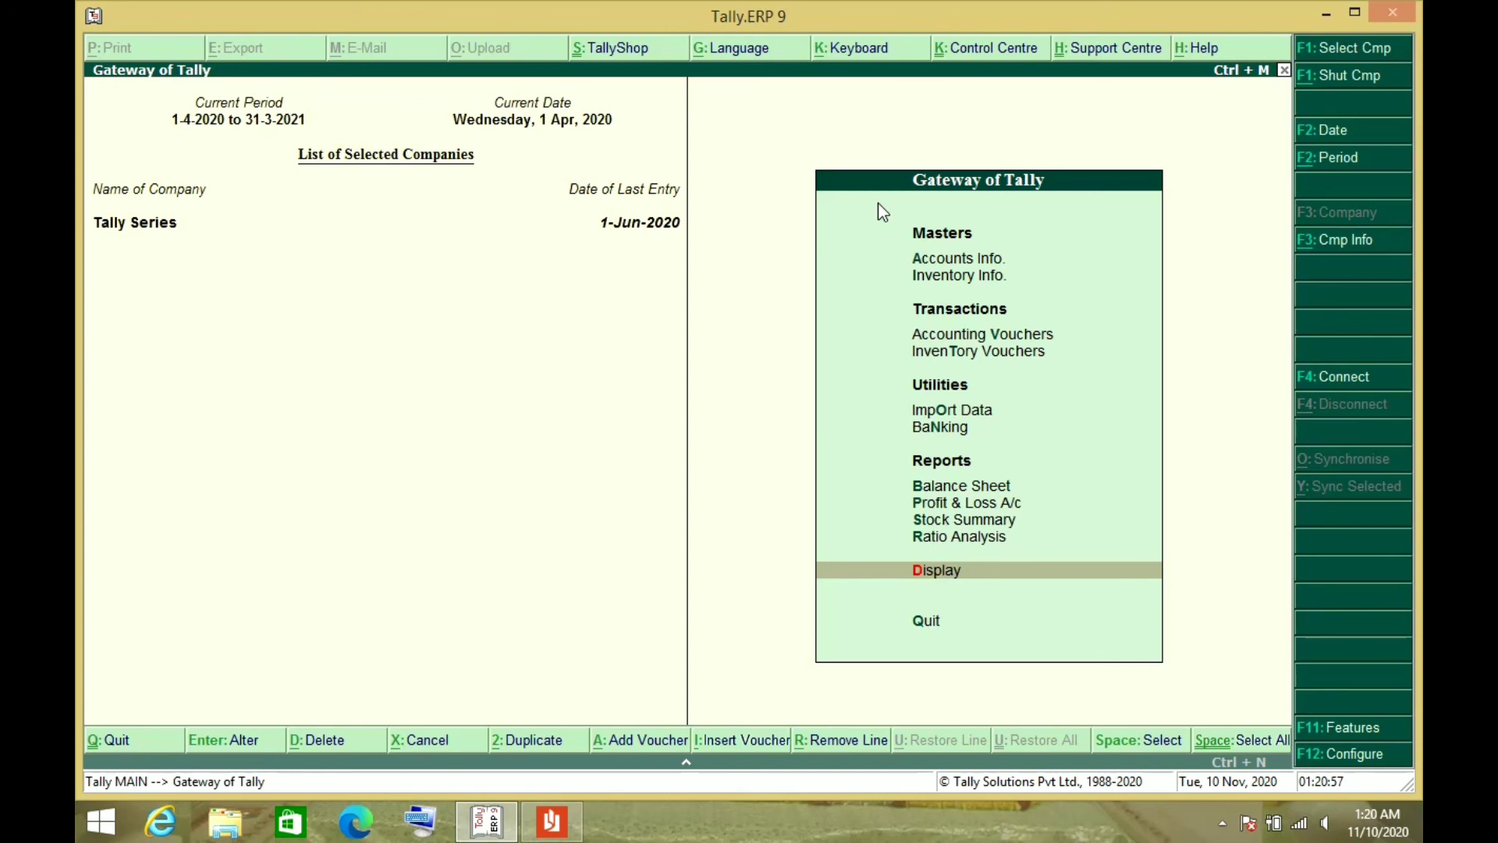
Step: Go to Accounts Info. in the Gateway of Tally
{"action": "key", "text": "Up"}
{"action": "key", "text": "Up"}
{"action": "key", "text": "Up"}
{"action": "key", "text": "Up"}
{"action": "key", "text": "Up"}
{"action": "key", "text": "Up"}
{"action": "key", "text": "Up"}
{"action": "key", "text": "Up"}
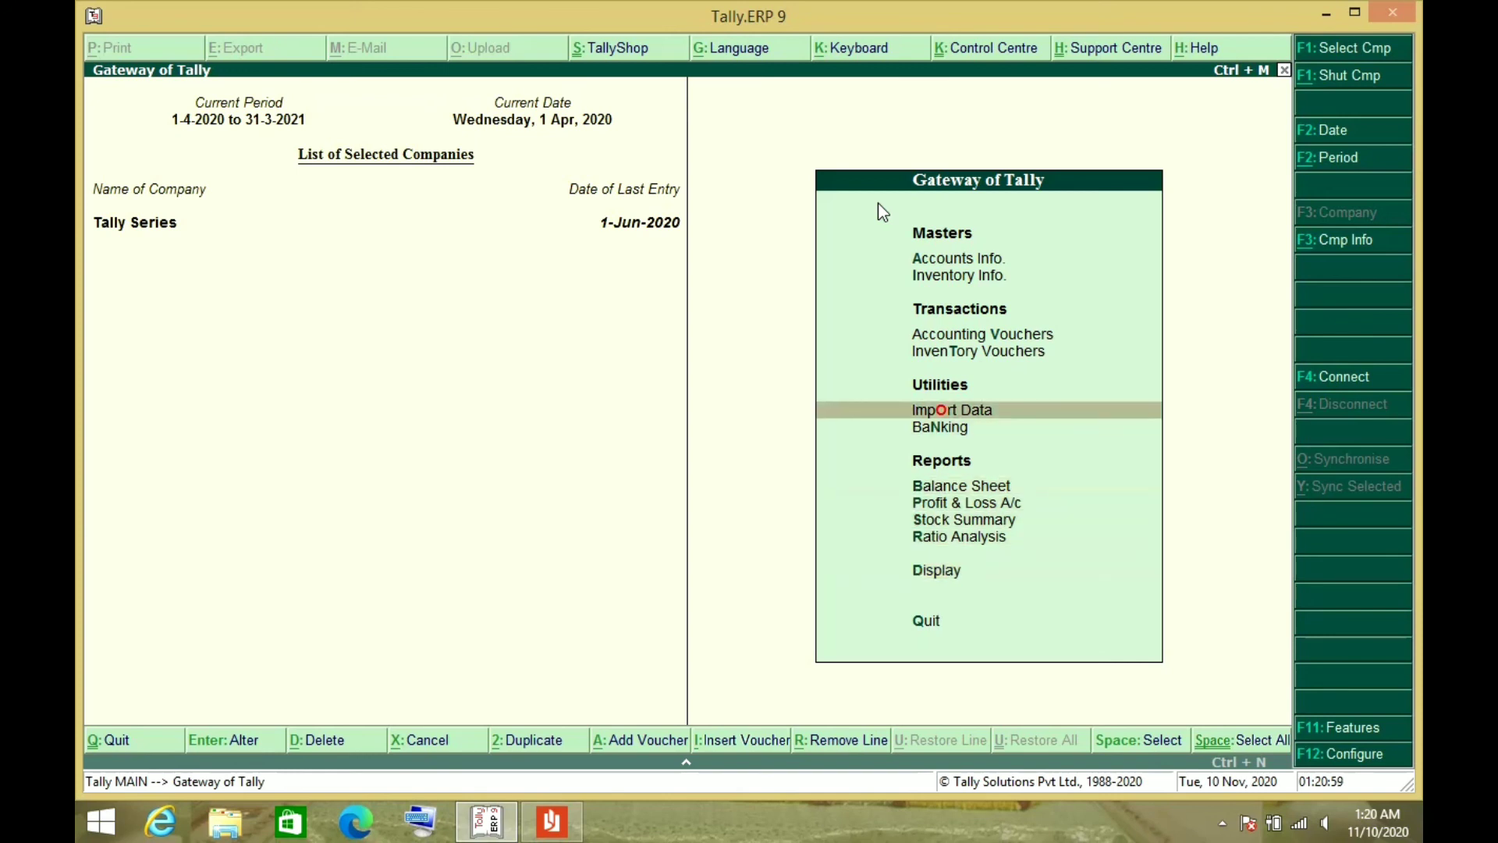
{"action": "key", "text": "Up"}
{"action": "key", "text": "Up"}
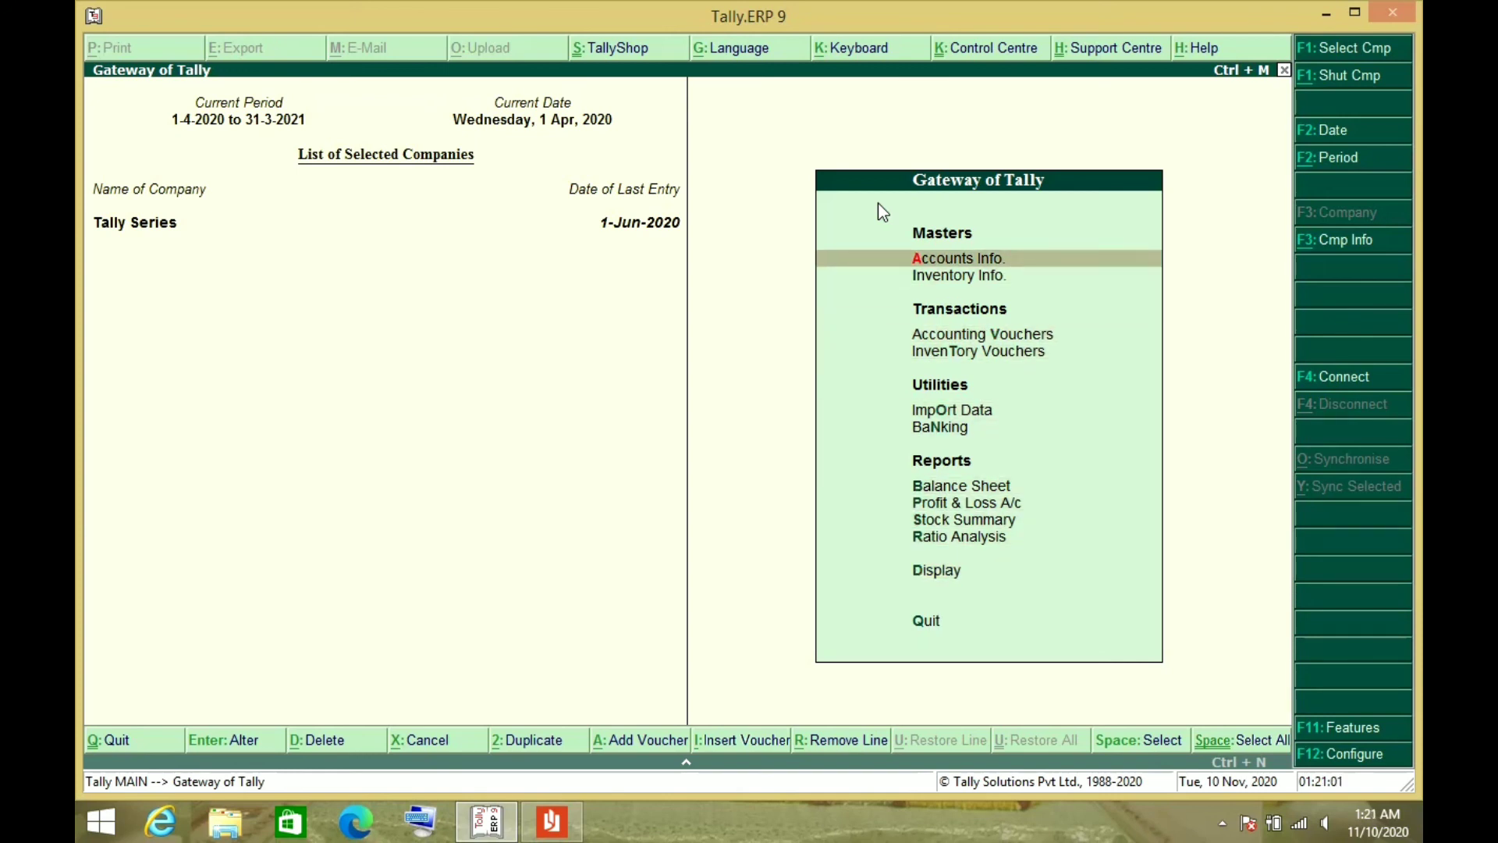